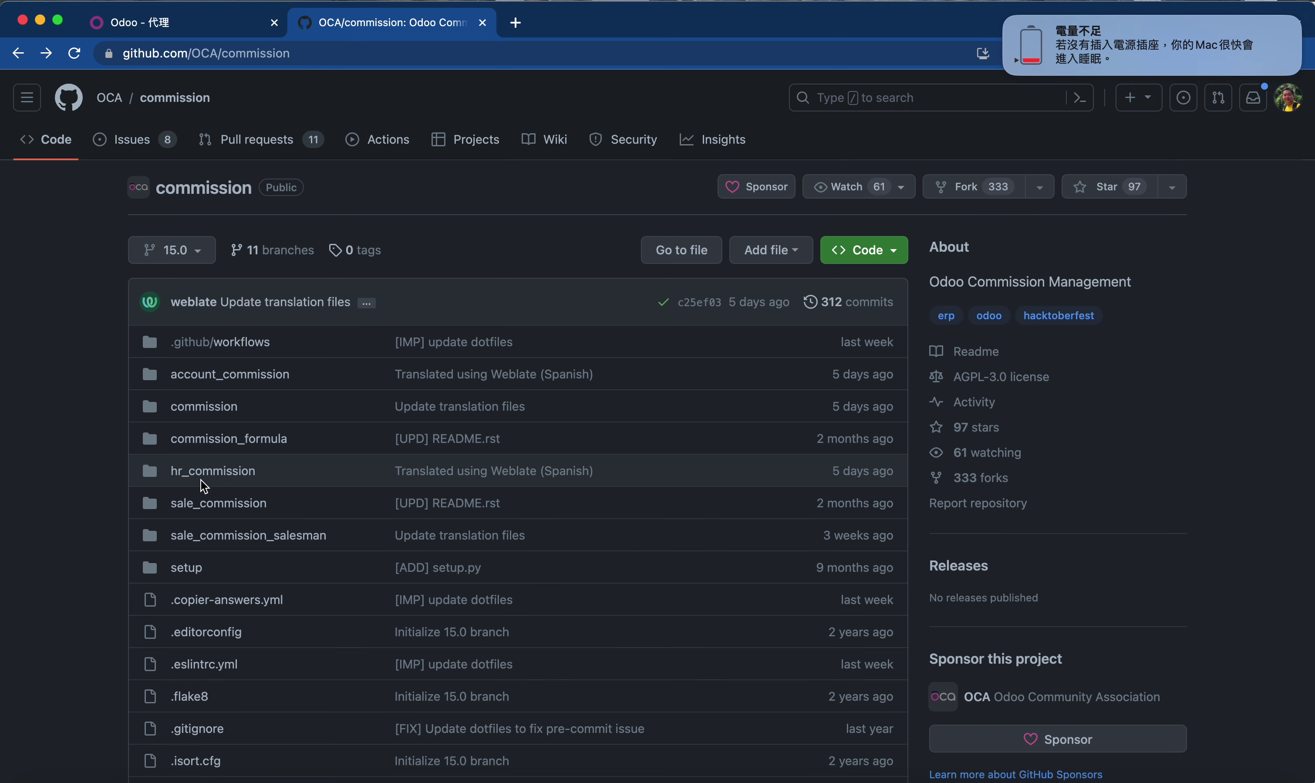
- Switch to Odoo, enter the 佣金 app and open its list of commission types (佣金類型)
{"action": "left_click", "coordinate": [242, 26]}
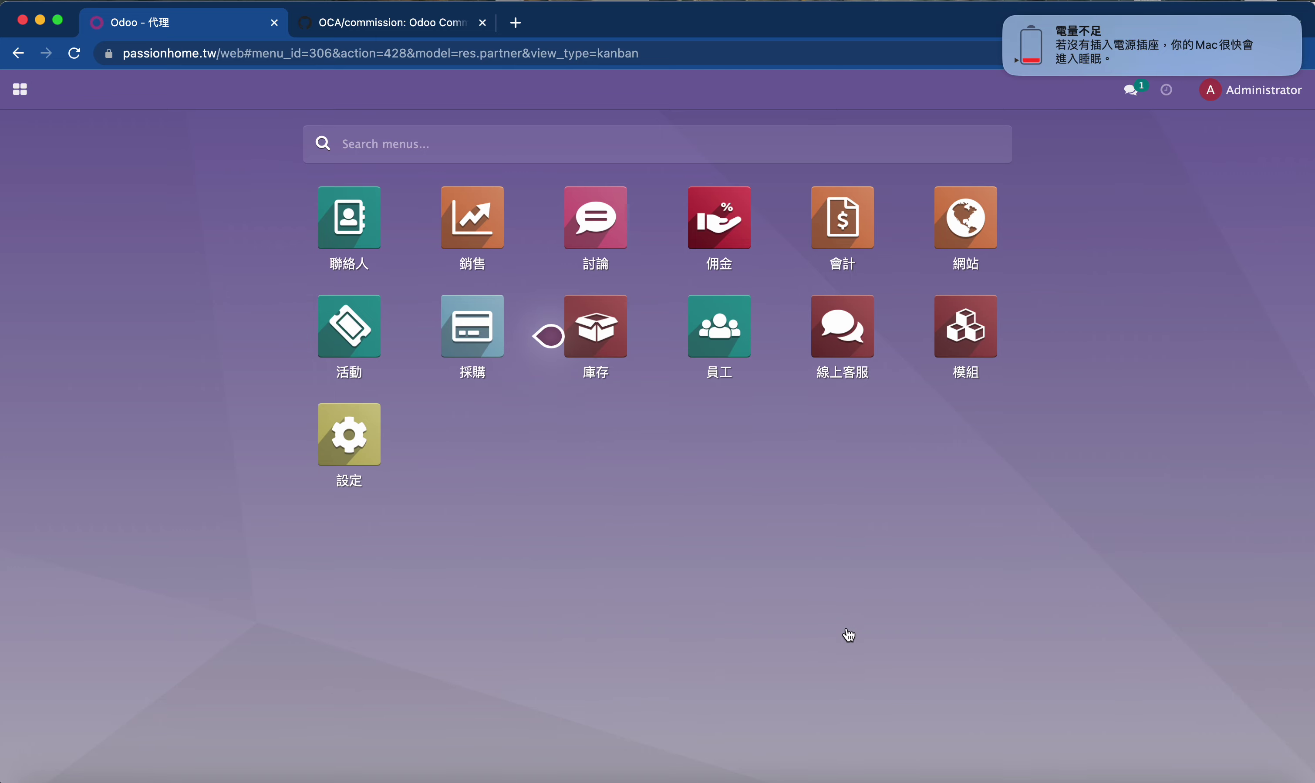
{"action": "left_click", "coordinate": [749, 231]}
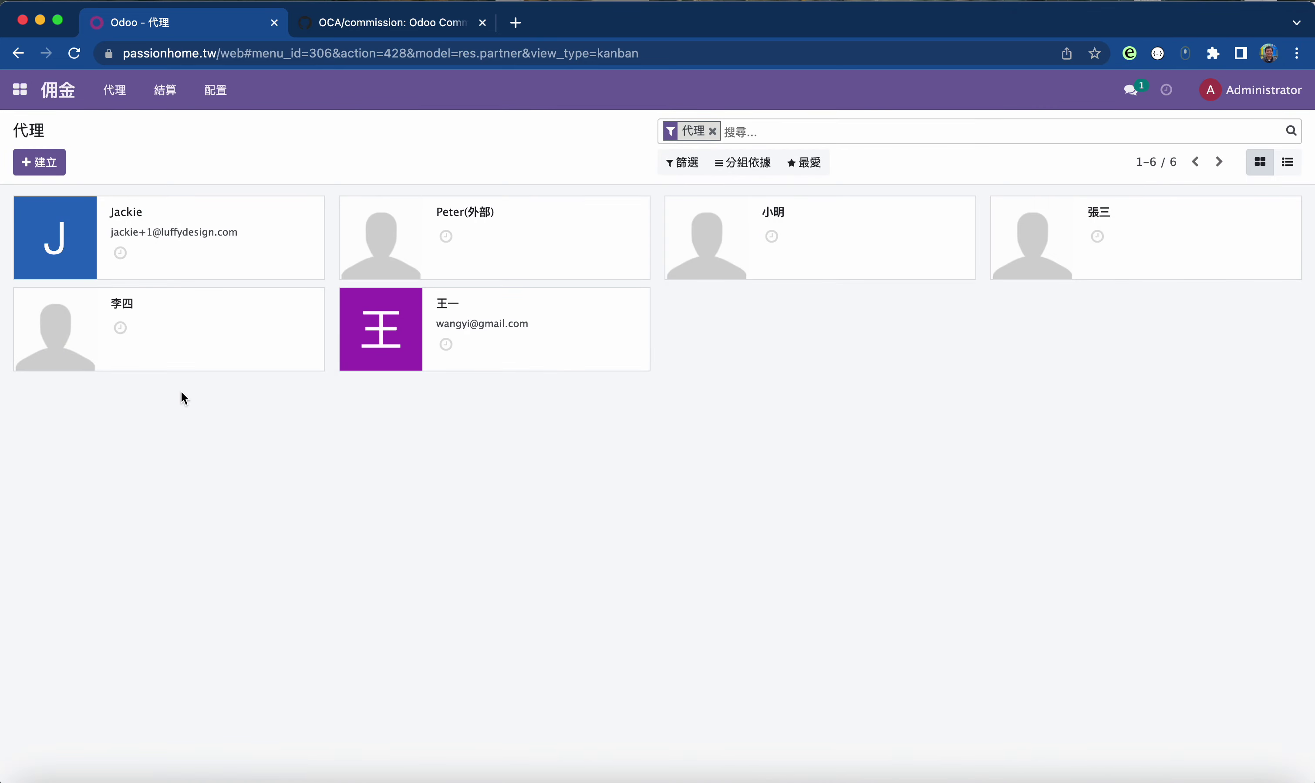
{"action": "left_click", "coordinate": [111, 94]}
{"action": "left_click", "coordinate": [168, 93]}
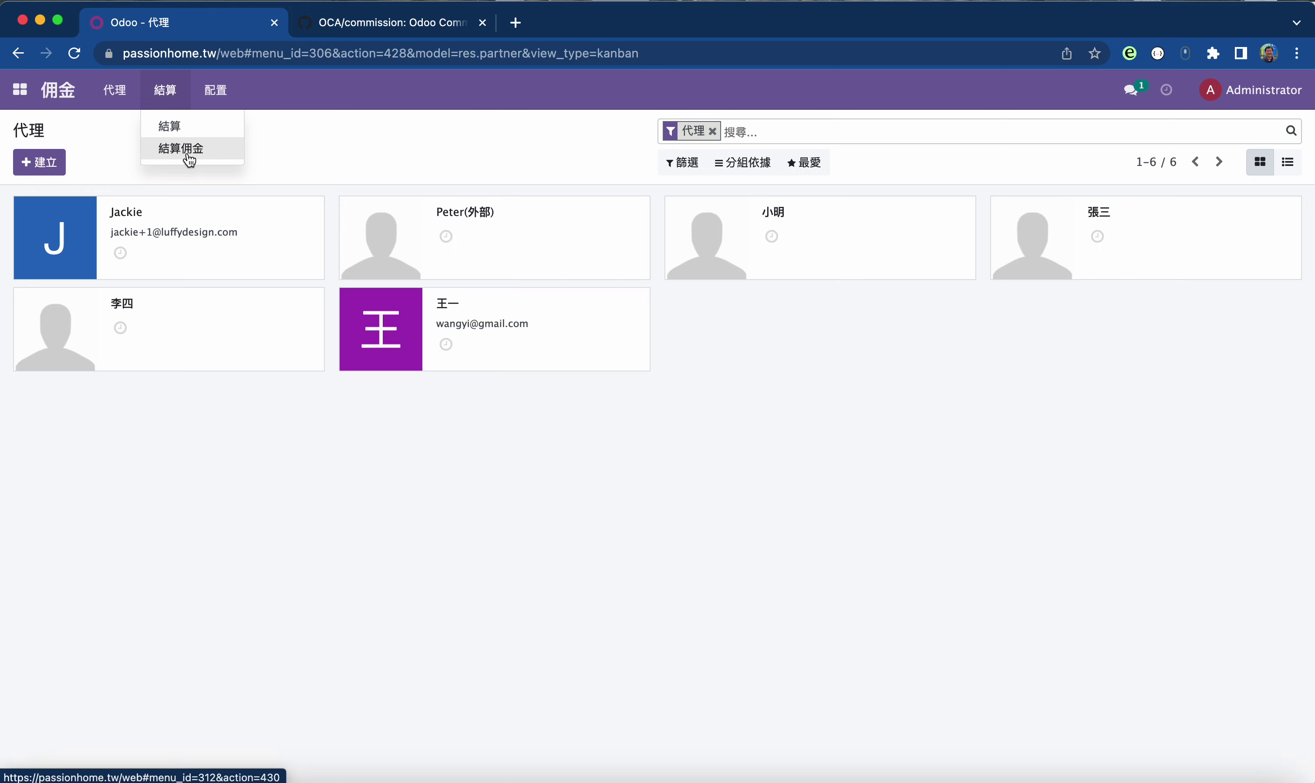
{"action": "mouse_move", "coordinate": [209, 104]}
{"action": "left_click", "coordinate": [229, 127]}
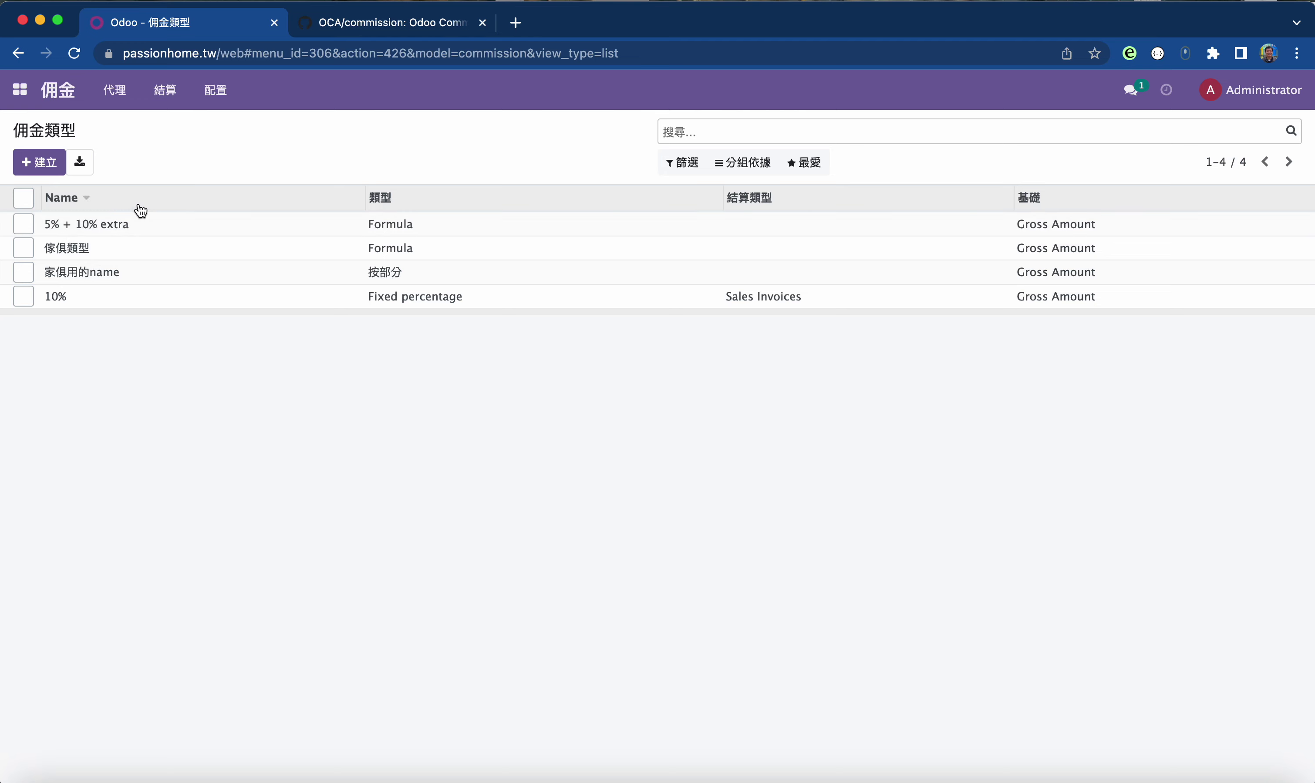
- Examine the rate definitions of the "5% + 10% extra" and "10%" commission types, returning to the list after each
{"action": "left_click", "coordinate": [120, 226]}
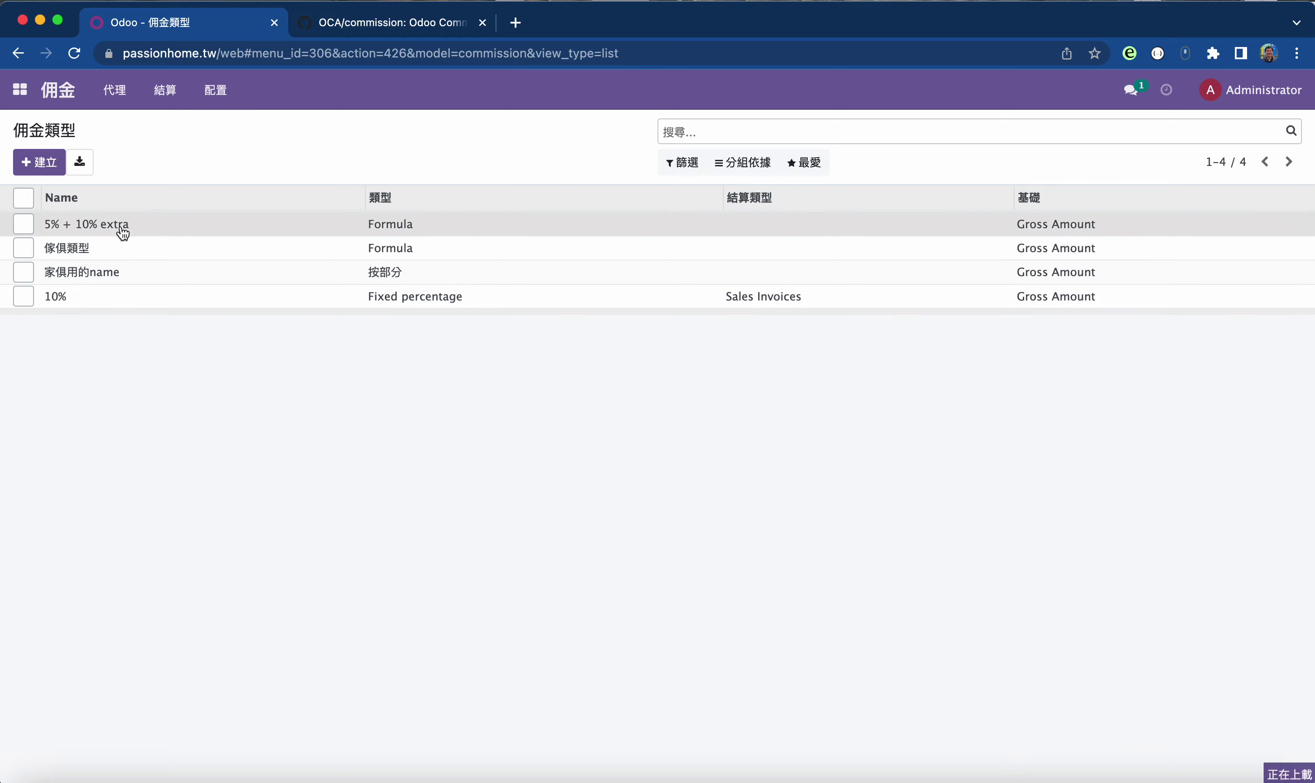
{"action": "scroll", "coordinate": [500, 472], "scroll_direction": "down", "scroll_amount": 2}
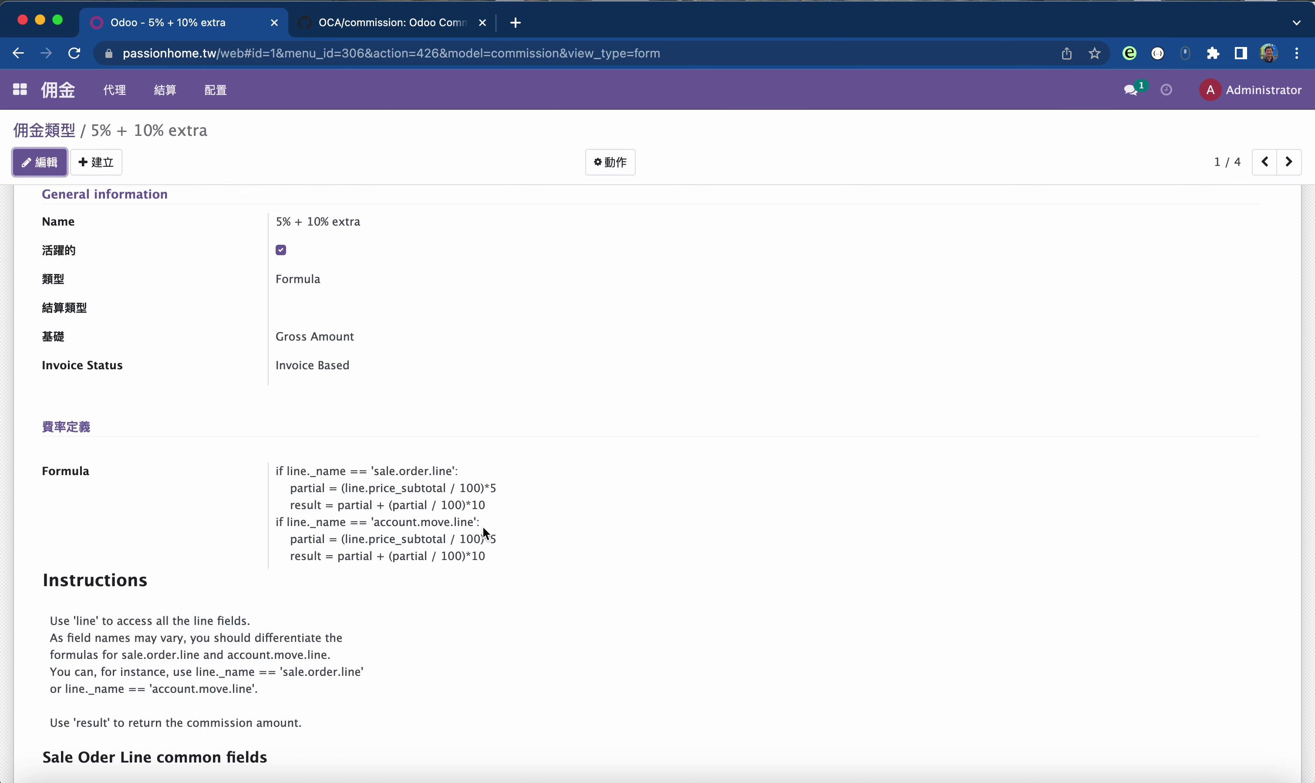
{"action": "left_click", "coordinate": [54, 131]}
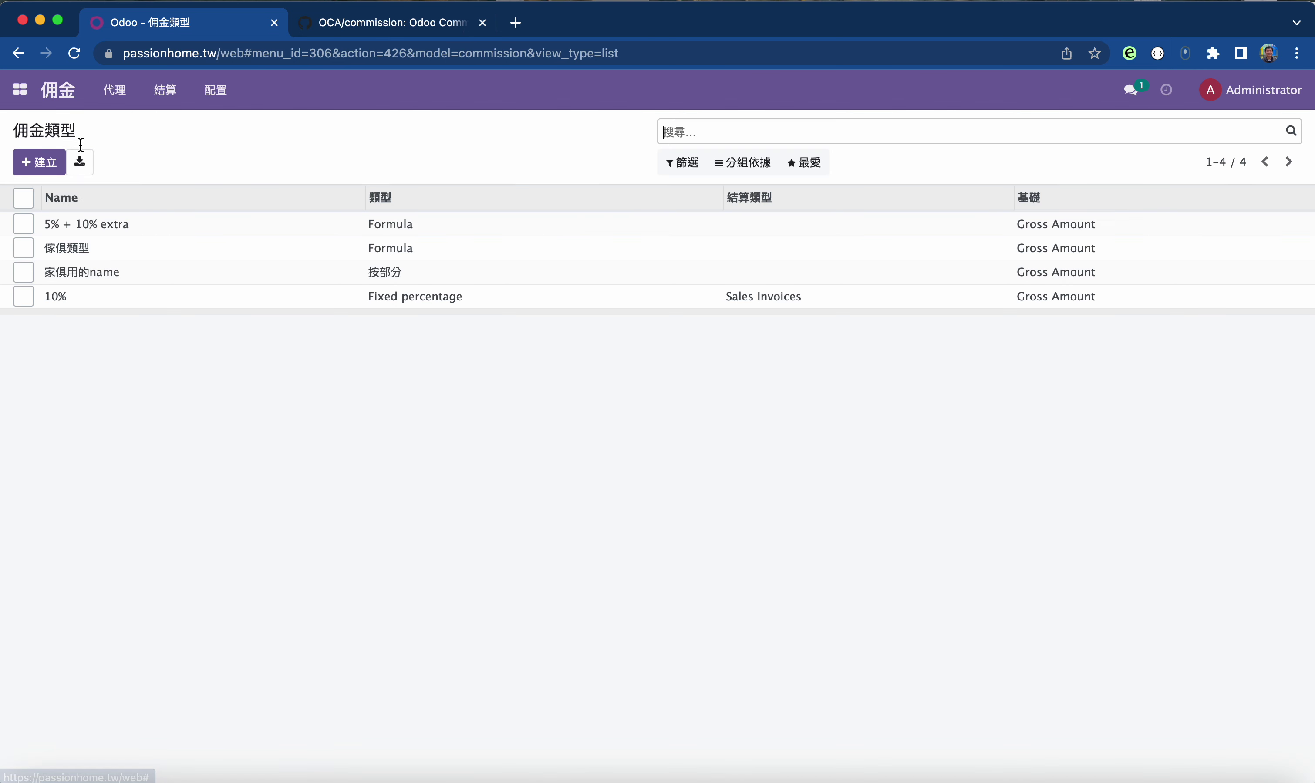
{"action": "left_click", "coordinate": [112, 299]}
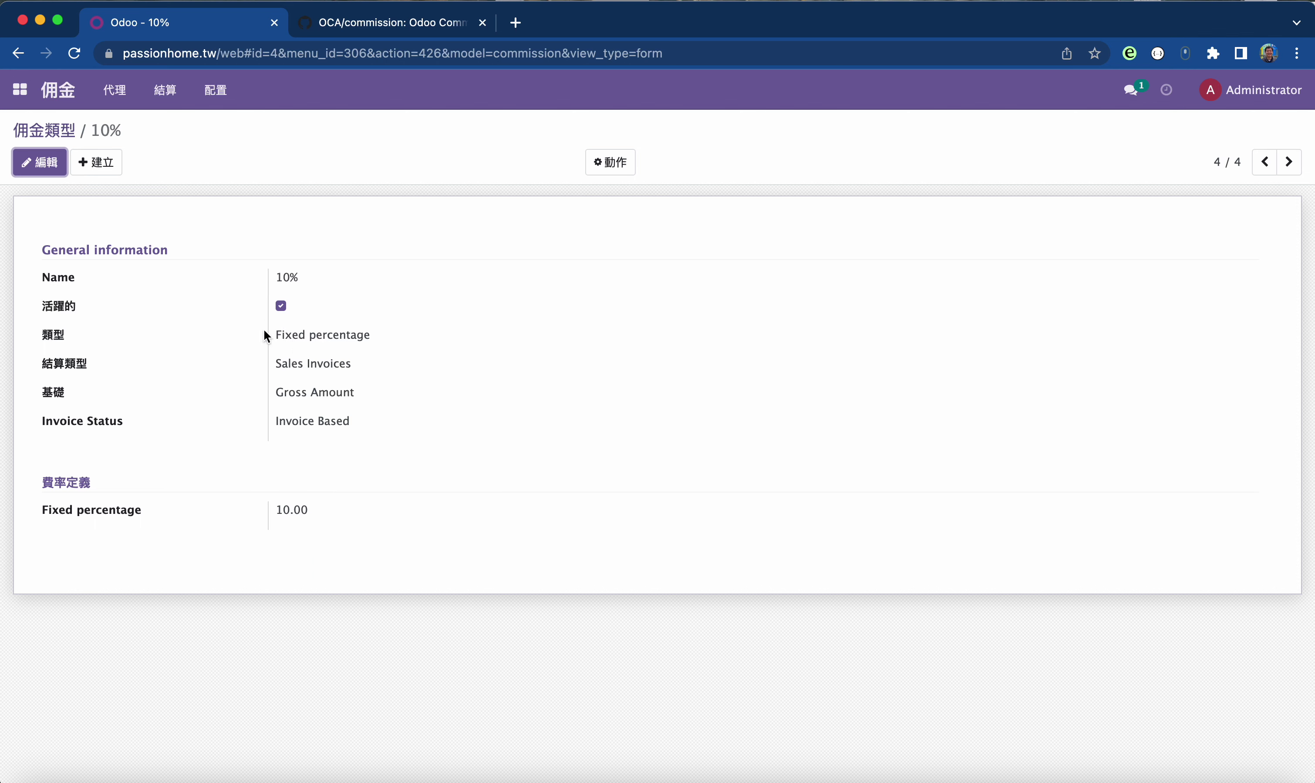
{"action": "left_click", "coordinate": [51, 130]}
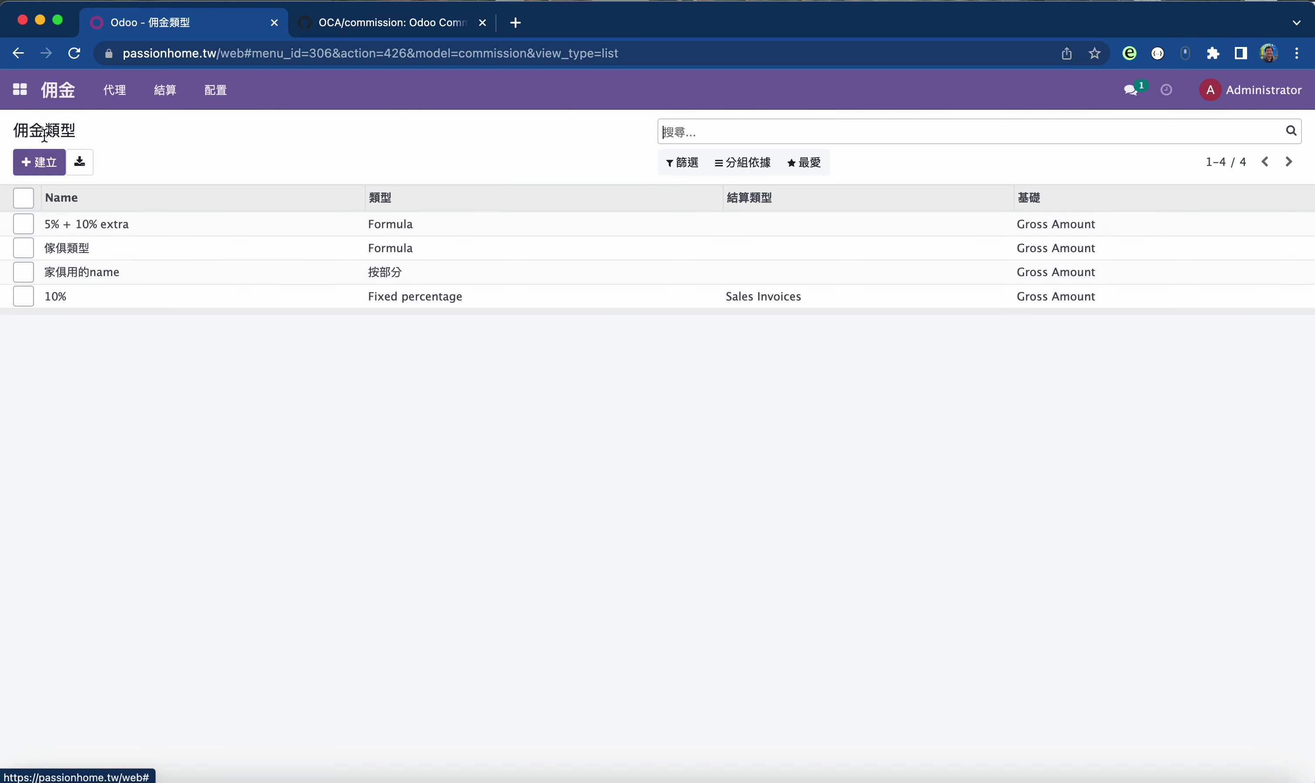
- Look at how a rate section line is added to the 家俱用的name commission type, leaving without saving it
{"action": "left_click", "coordinate": [300, 273]}
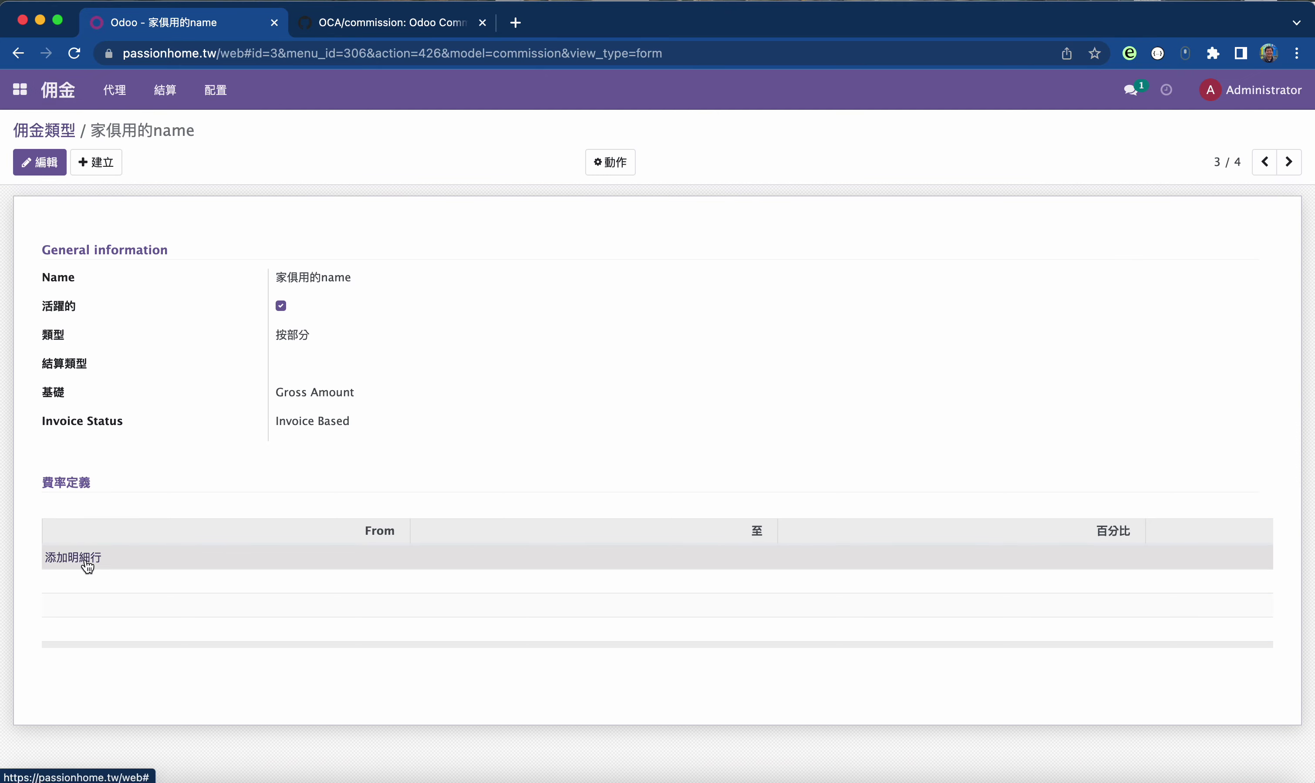
{"action": "left_click", "coordinate": [83, 558]}
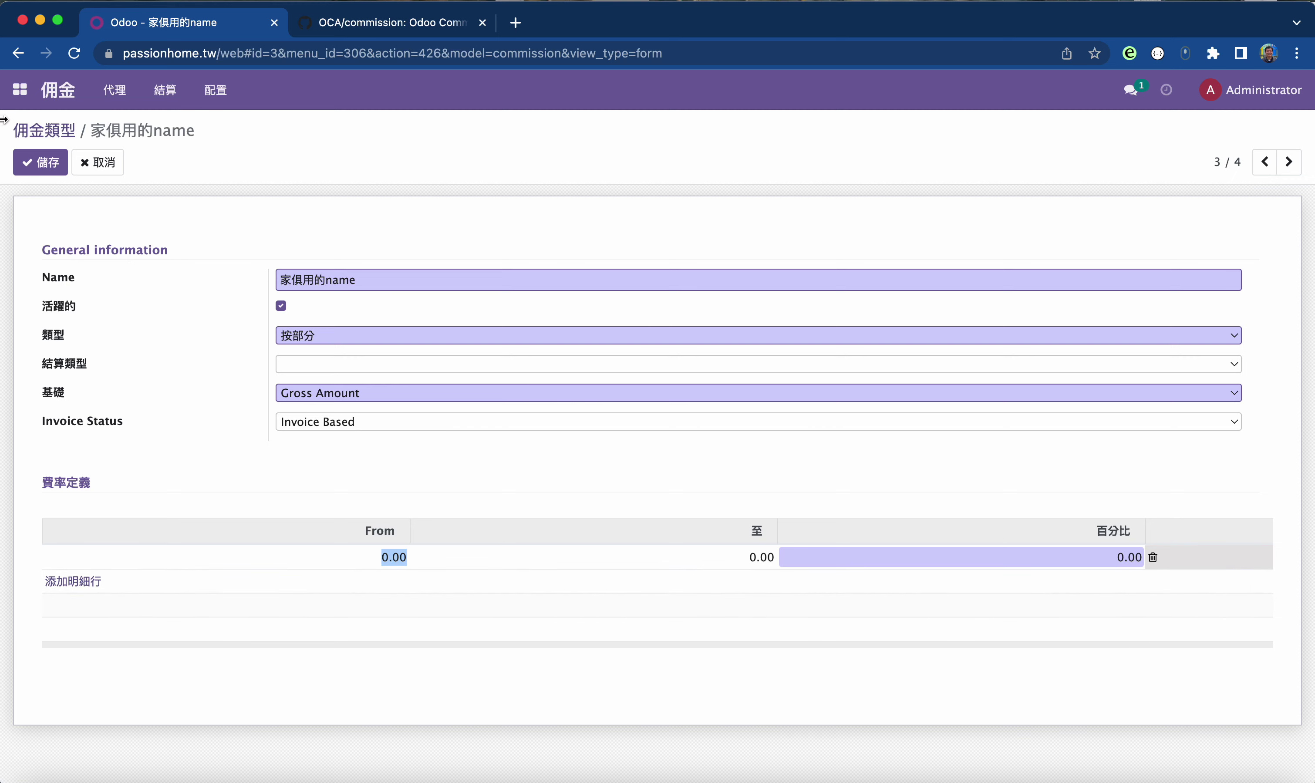
{"action": "left_click", "coordinate": [44, 130]}
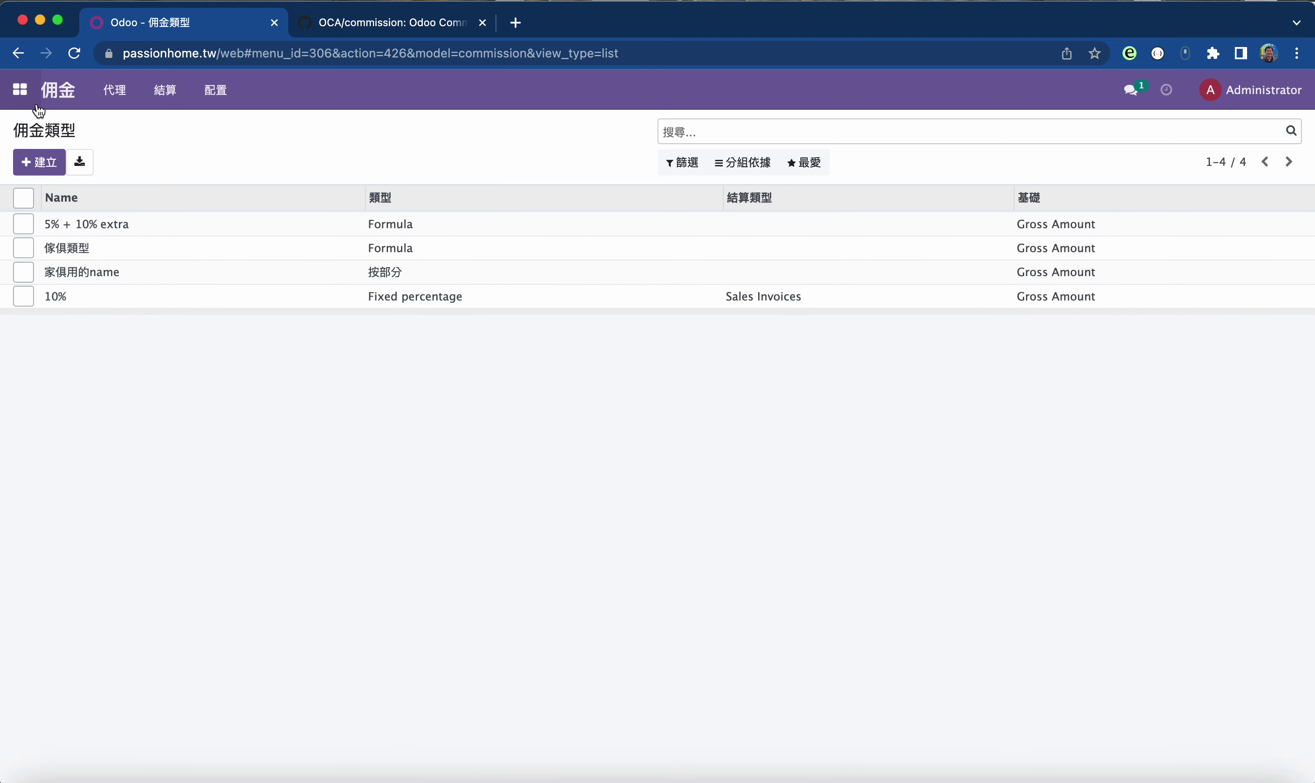
- Start a new agent record in the 代理 list and enter the agent's name
{"action": "left_click", "coordinate": [114, 90]}
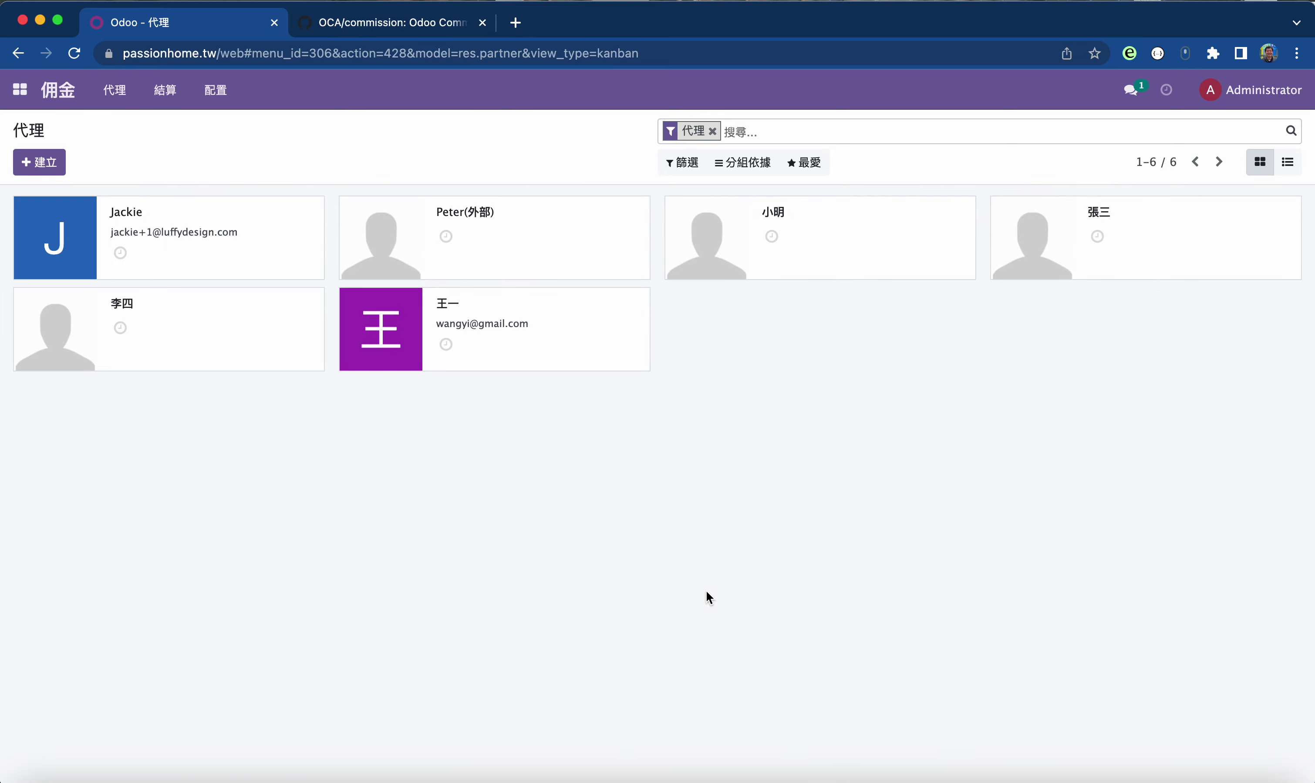
{"action": "left_click", "coordinate": [39, 162]}
{"action": "type", "text": "S"}
{"action": "key", "text": "BackSpace"}
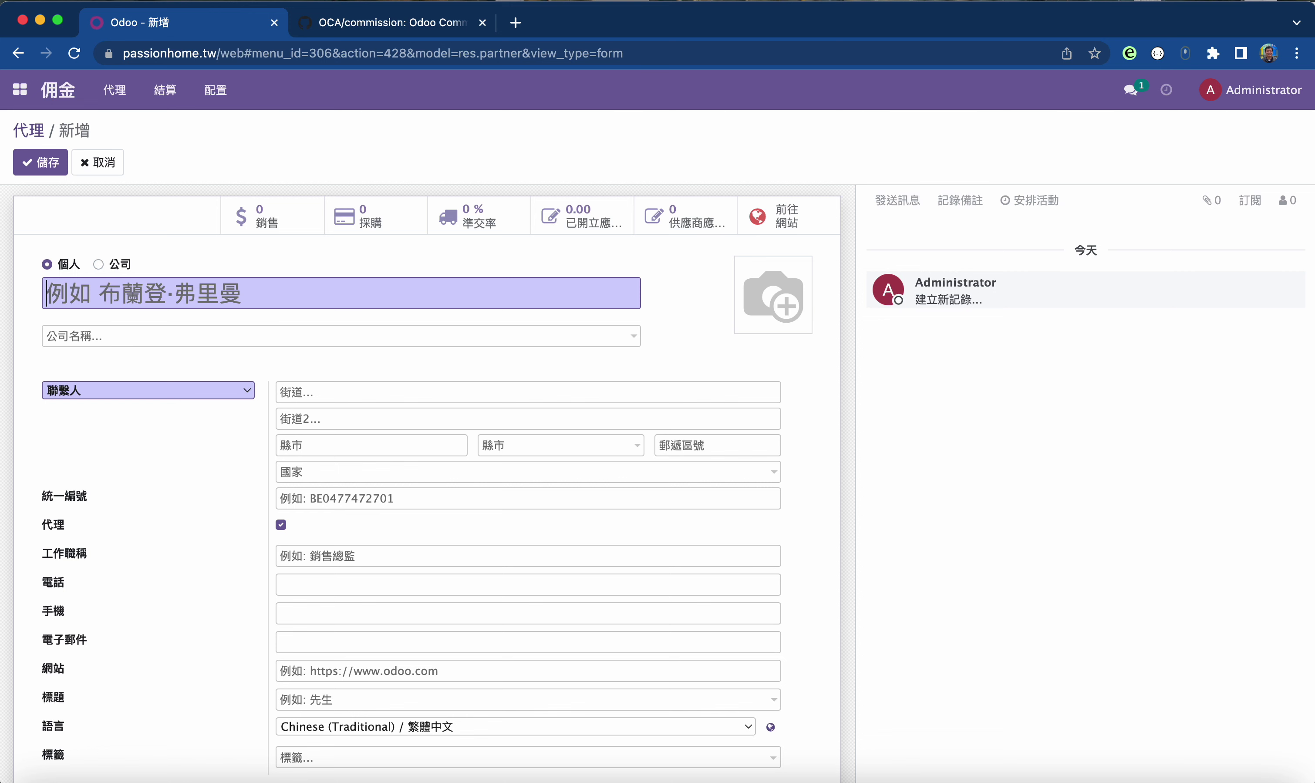
{"action": "type", "text": "S"}
{"action": "key", "text": "BackSpace"}
{"action": "type", "text": "Wilson"}
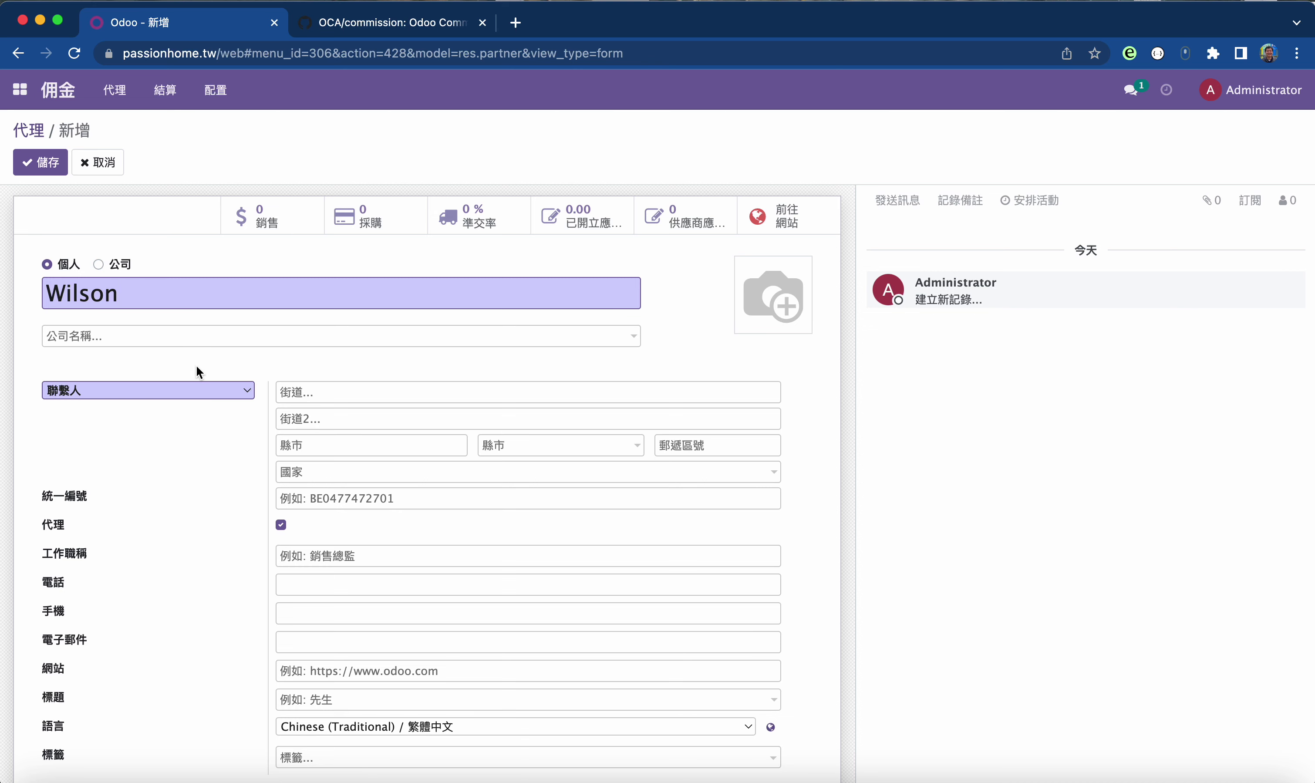
- Examine the new agent's contact fields and the commission settings under 代理資訊
{"action": "scroll", "coordinate": [197, 366], "scroll_direction": "down", "scroll_amount": 5}
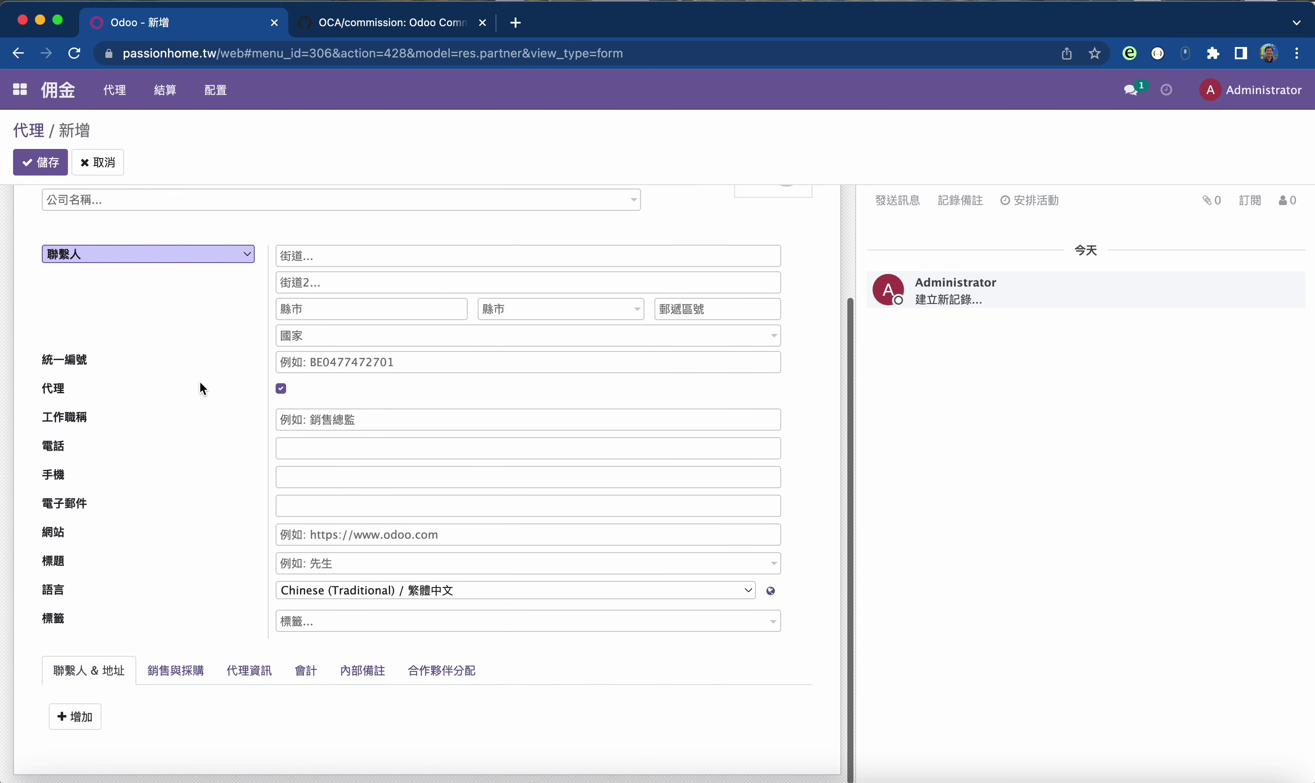
{"action": "left_click", "coordinate": [265, 674]}
{"action": "scroll", "coordinate": [263, 671], "scroll_direction": "down", "scroll_amount": 2}
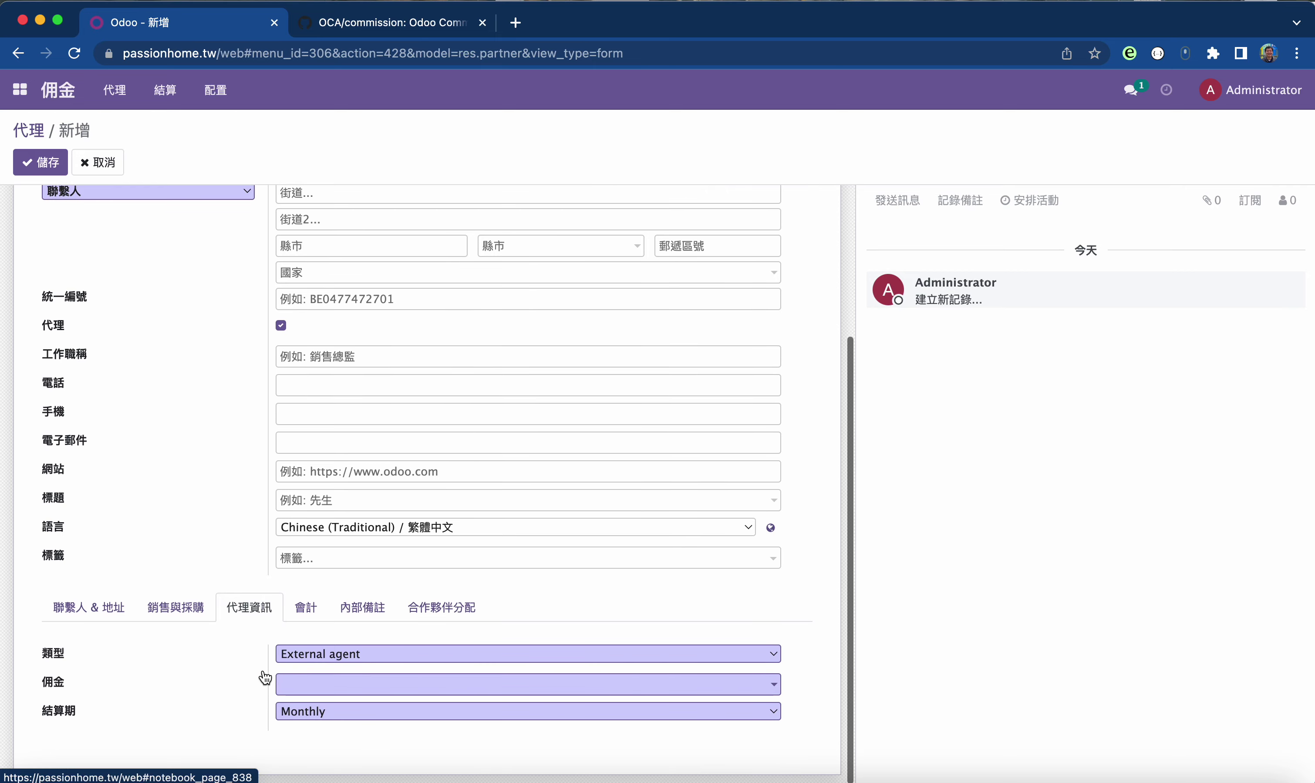
{"action": "scroll", "coordinate": [234, 512], "scroll_direction": "up", "scroll_amount": 7}
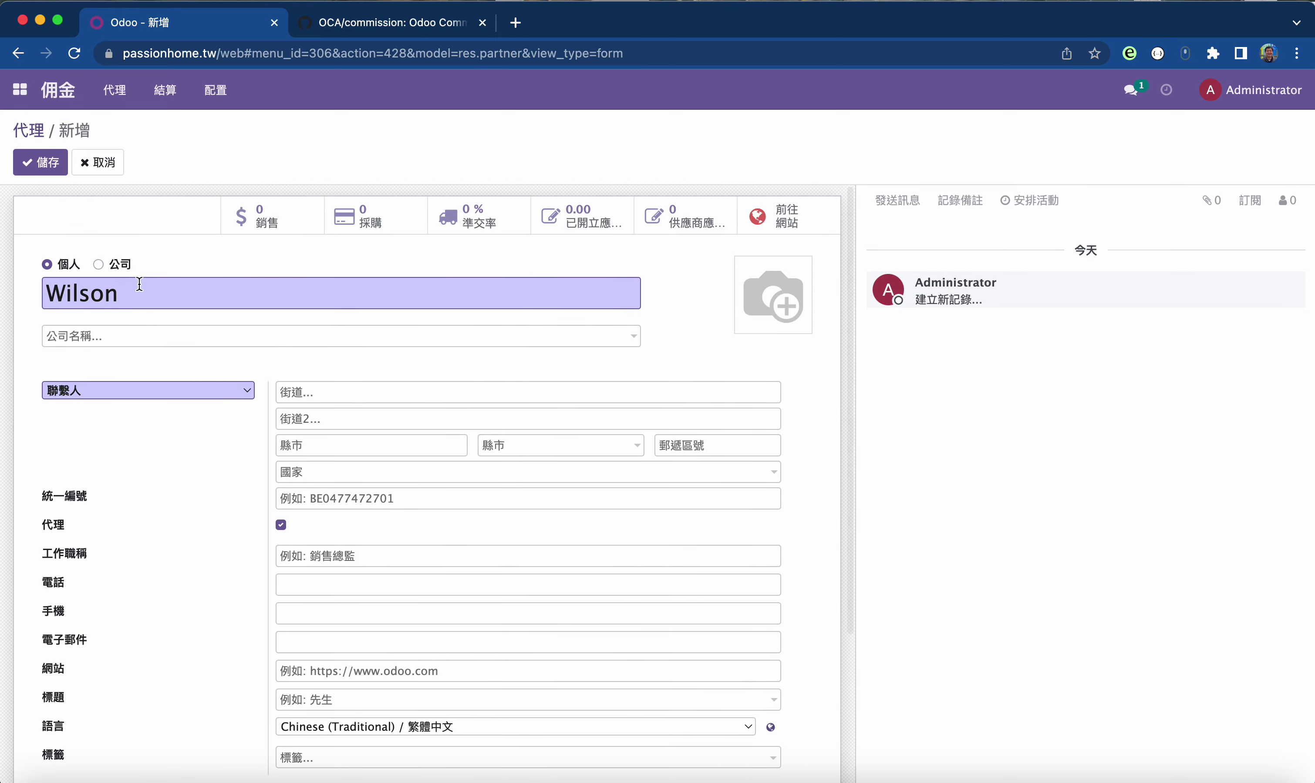
{"action": "scroll", "coordinate": [159, 571], "scroll_direction": "down", "scroll_amount": 7}
{"action": "left_click", "coordinate": [86, 611]}
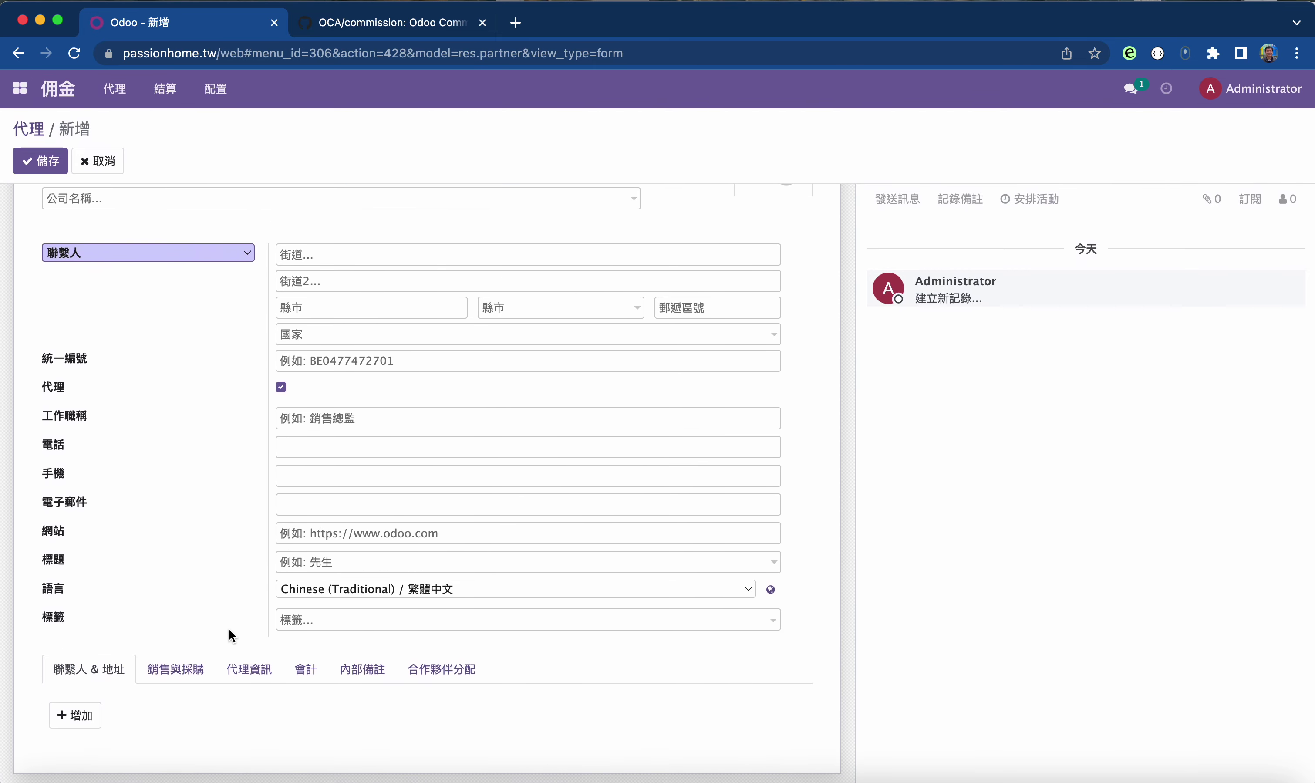
{"action": "scroll", "coordinate": [171, 370], "scroll_direction": "up", "scroll_amount": 4}
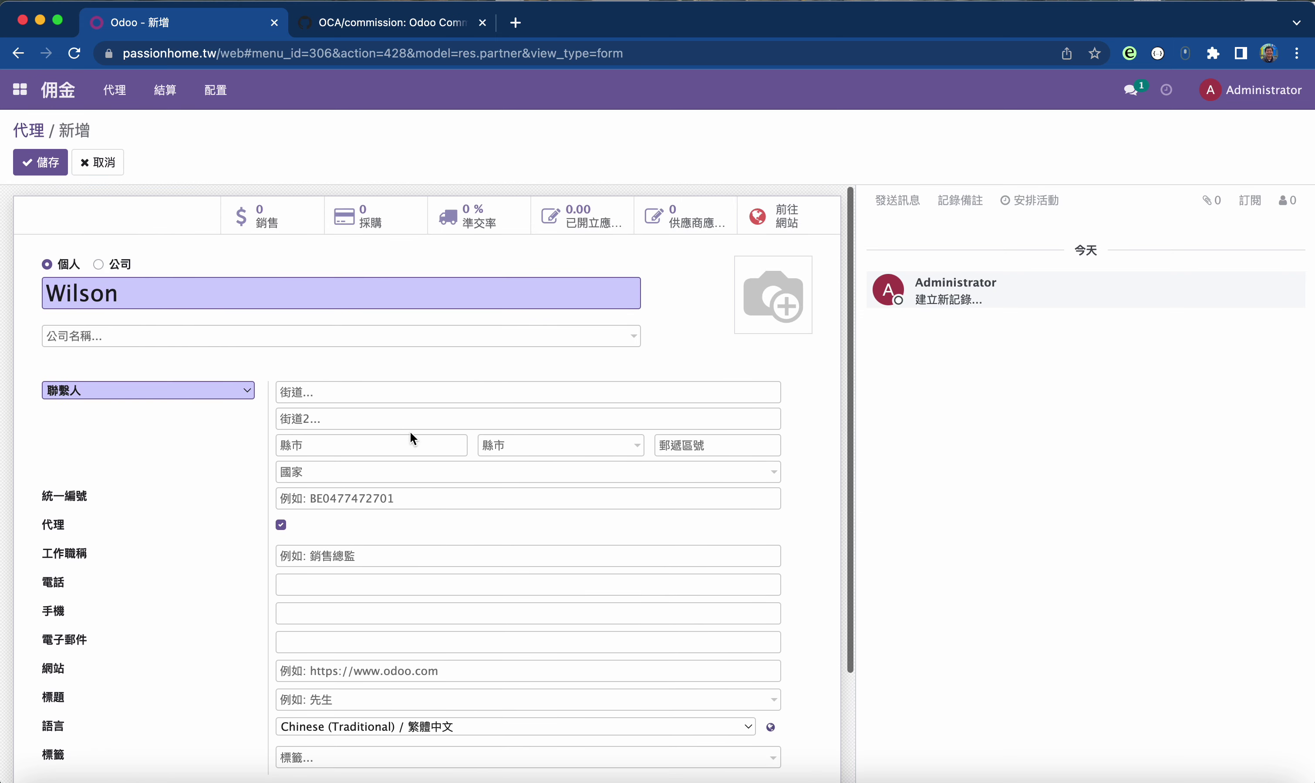
{"action": "scroll", "coordinate": [157, 443], "scroll_direction": "down", "scroll_amount": 3}
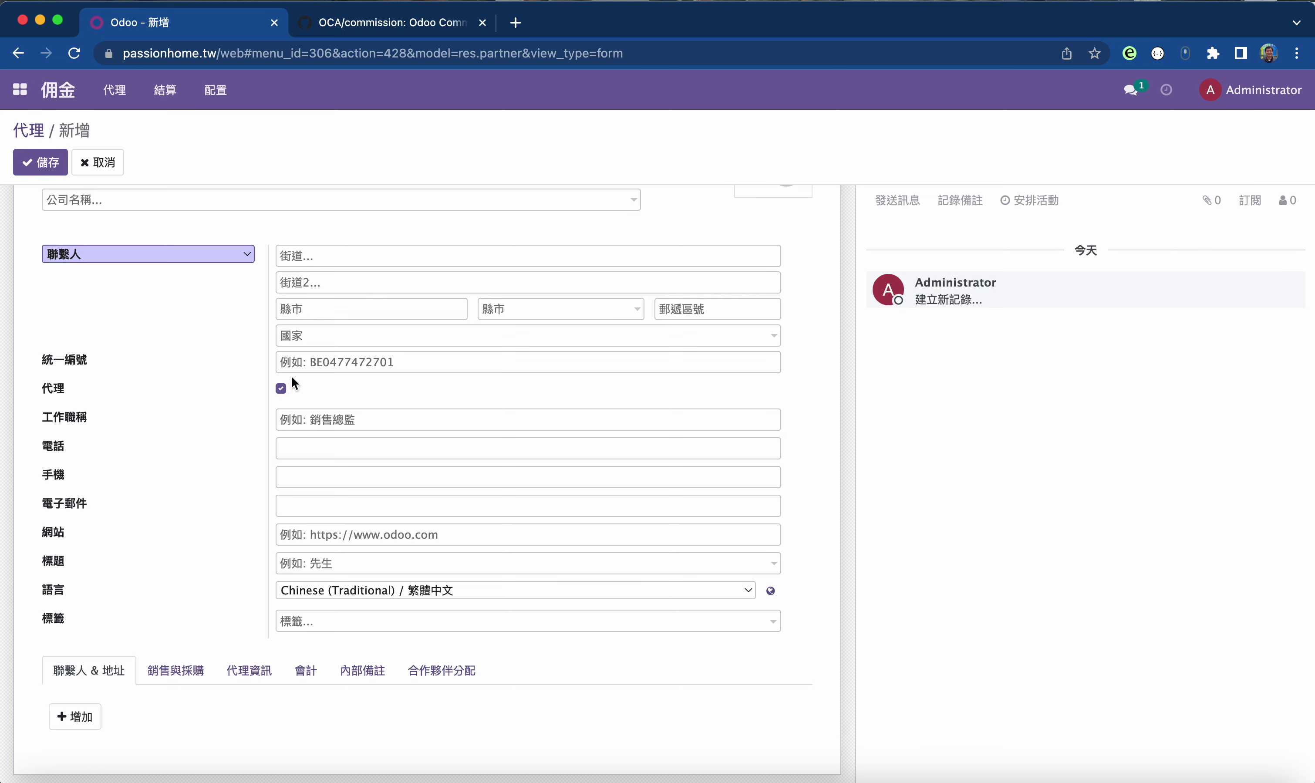
- Assign the 10% commission with a Monthly settlement period in the agent information, and save the new agent
{"action": "left_click", "coordinate": [262, 675]}
{"action": "scroll", "coordinate": [256, 610], "scroll_direction": "down", "scroll_amount": 1}
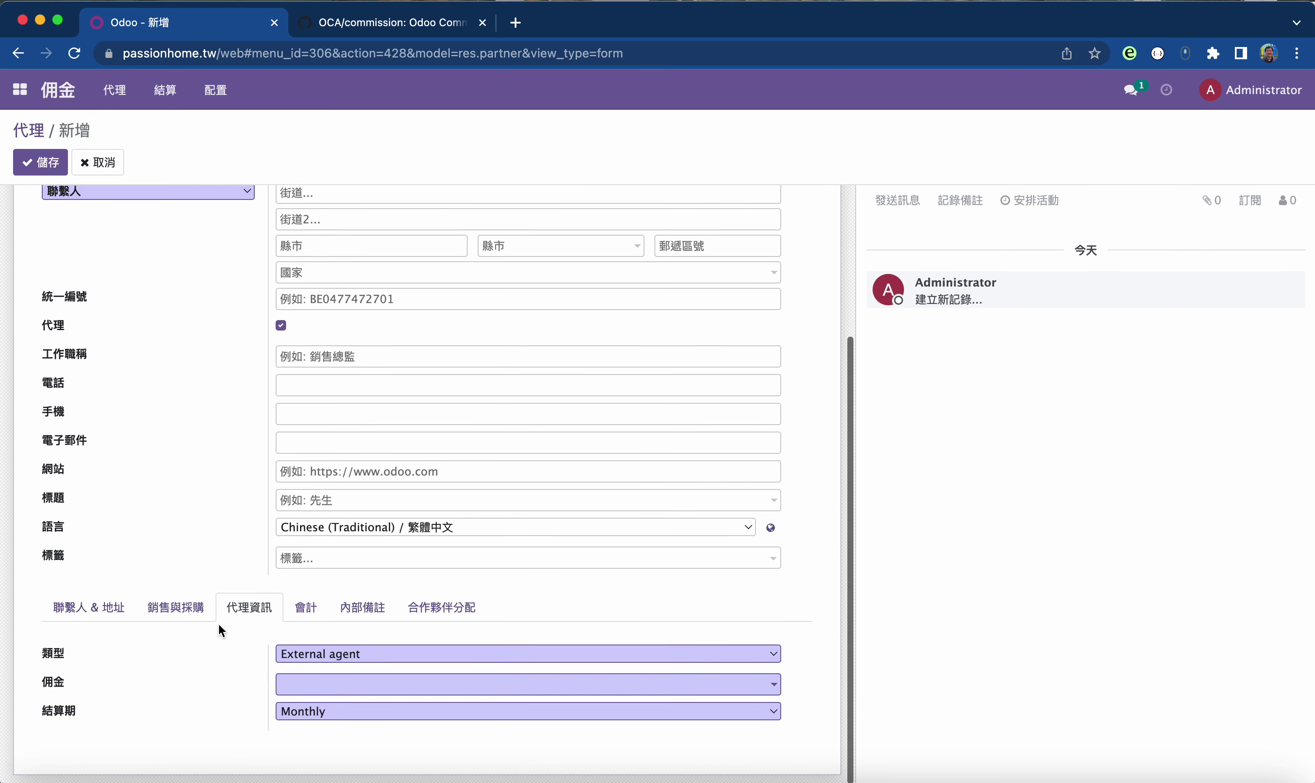
{"action": "left_click", "coordinate": [380, 685]}
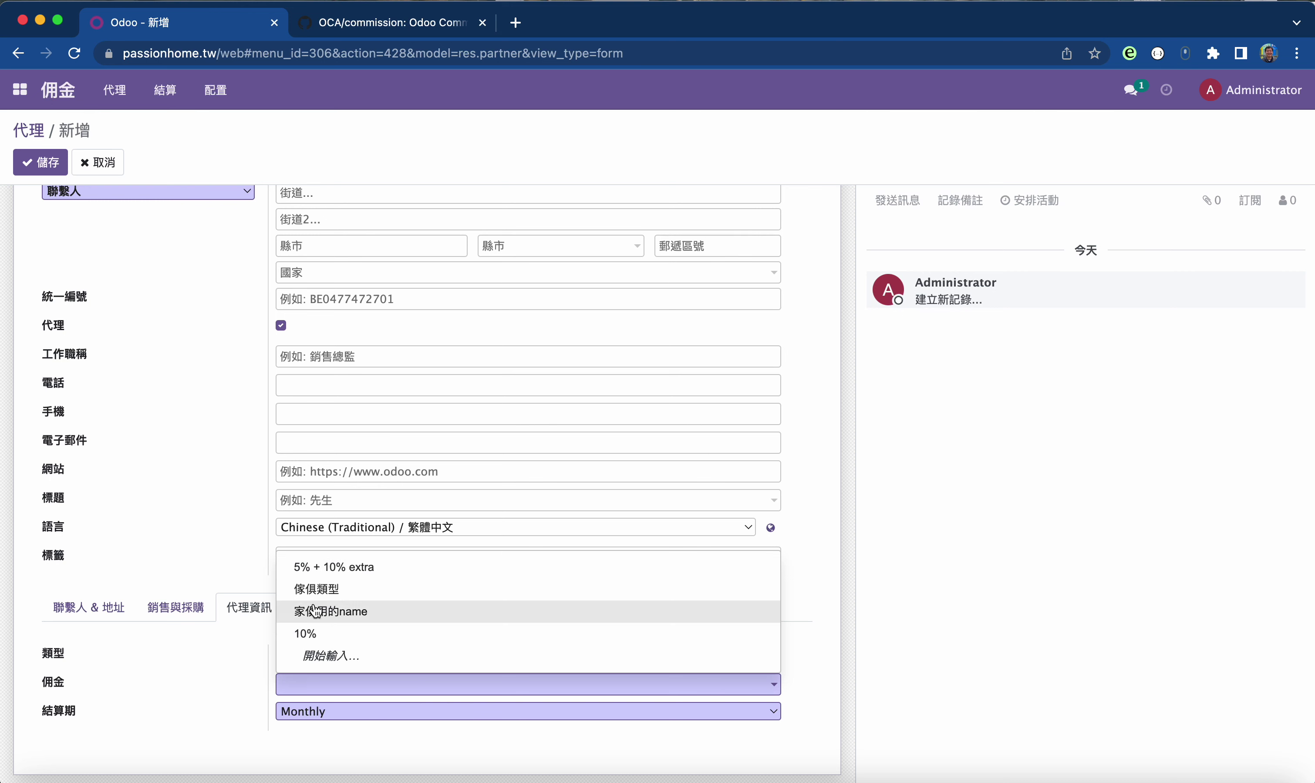
{"action": "left_click", "coordinate": [327, 635]}
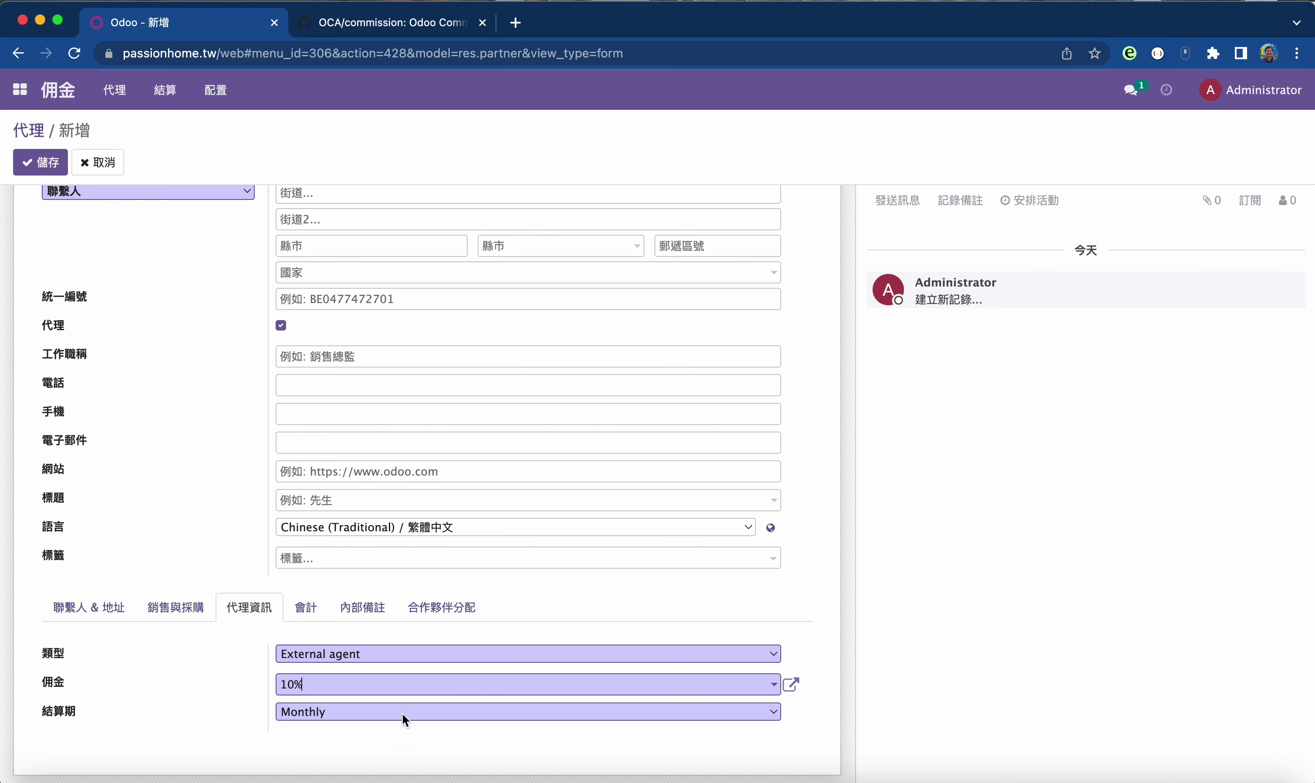
{"action": "left_click", "coordinate": [461, 711]}
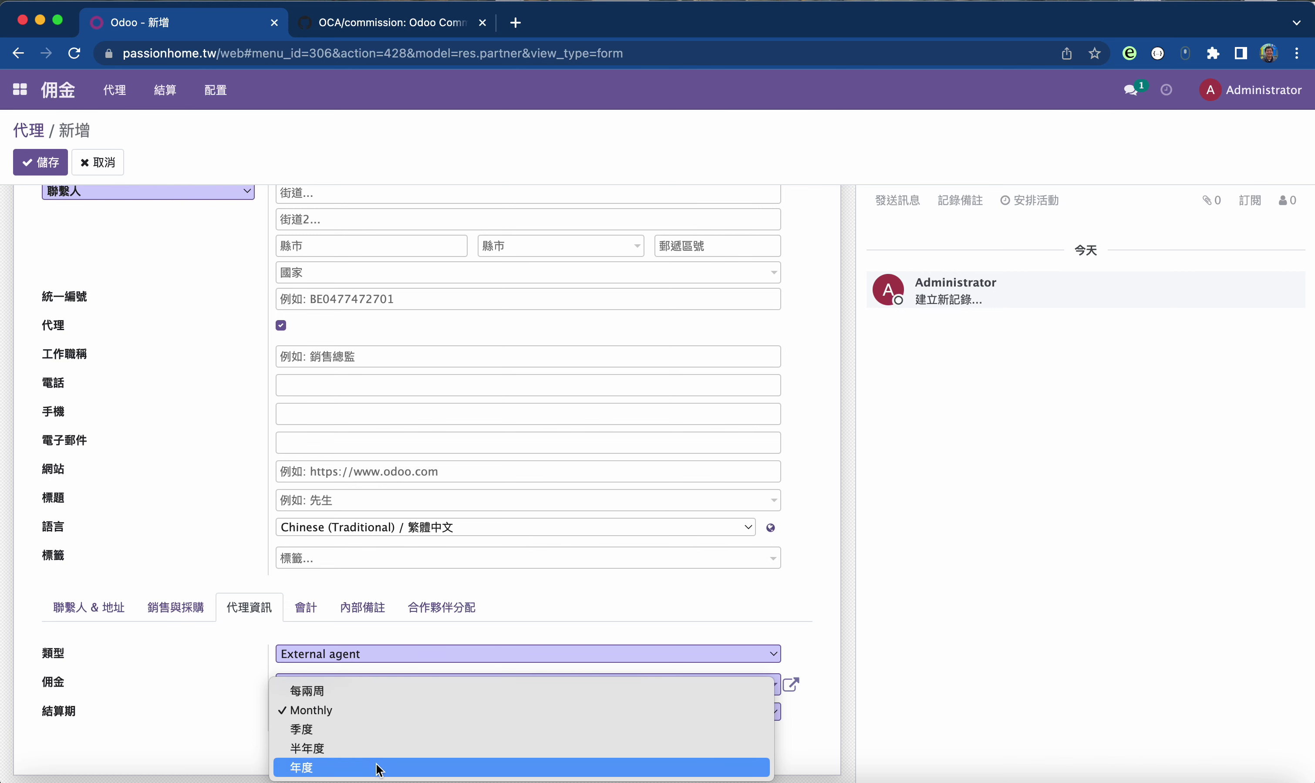
{"action": "left_click", "coordinate": [381, 712]}
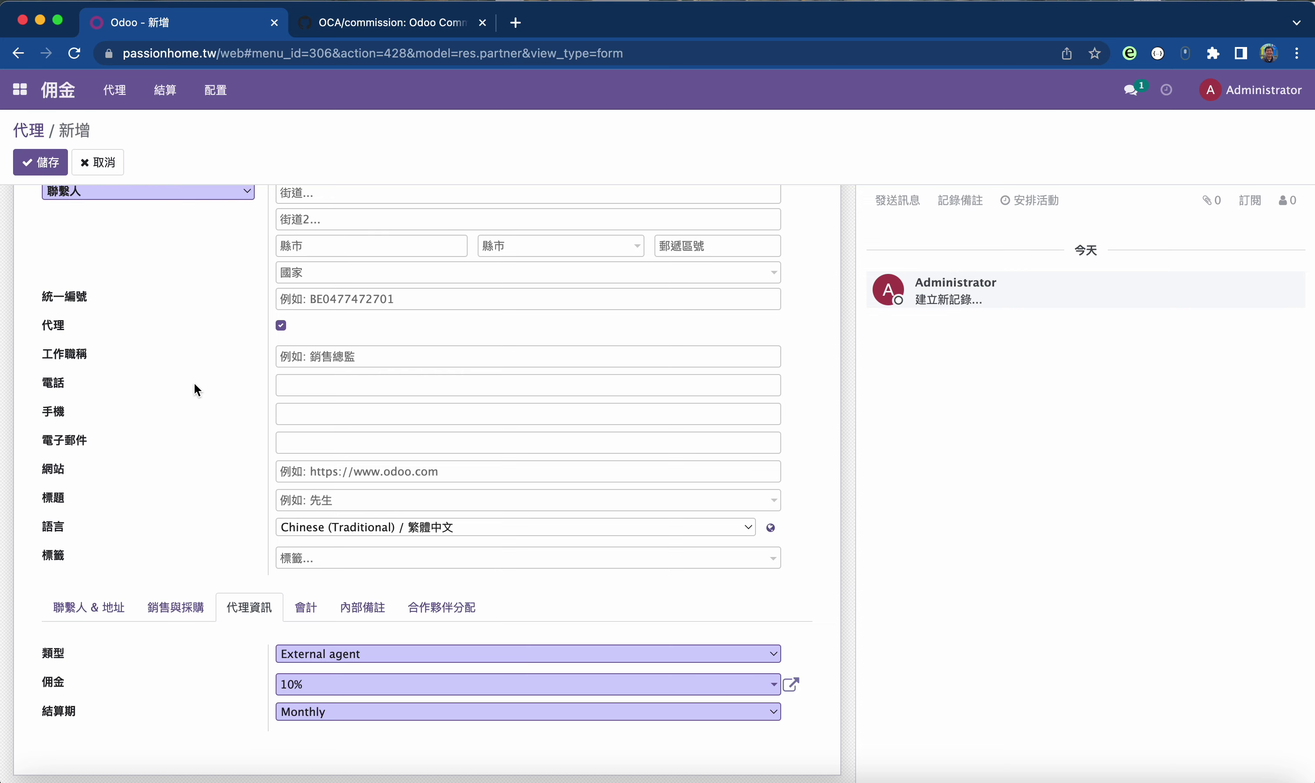
{"action": "scroll", "coordinate": [195, 384], "scroll_direction": "up", "scroll_amount": 5}
{"action": "left_click", "coordinate": [43, 164]}
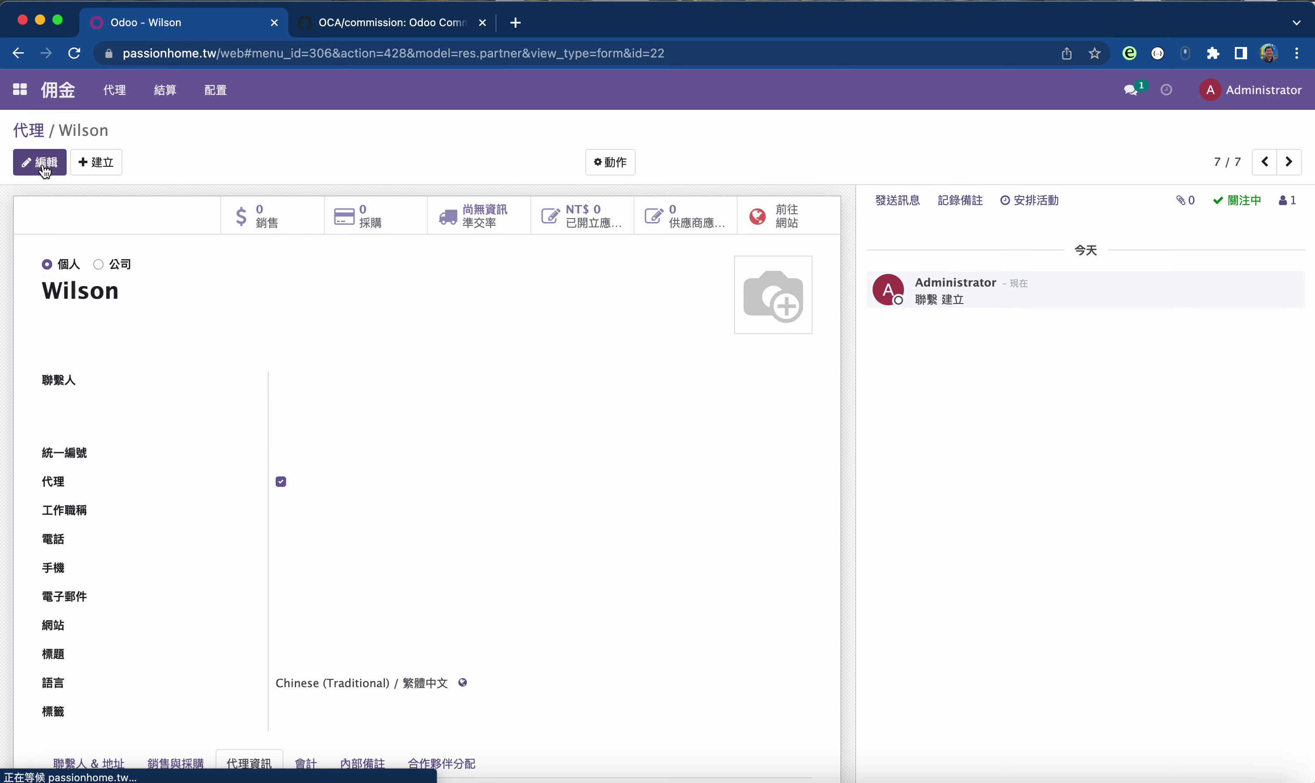
- Reopen the newly saved agent from the 代理 list and check its agent information
{"action": "left_click", "coordinate": [114, 90]}
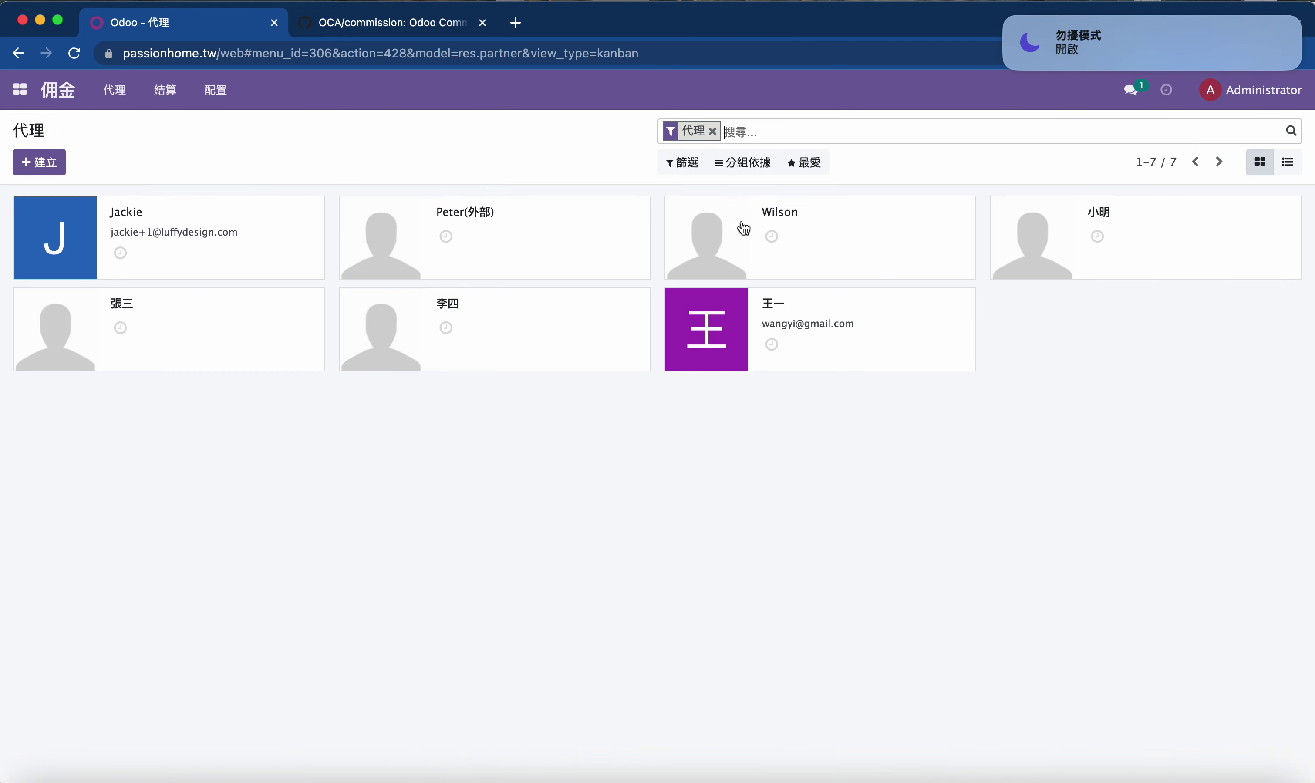
{"action": "left_click", "coordinate": [750, 248]}
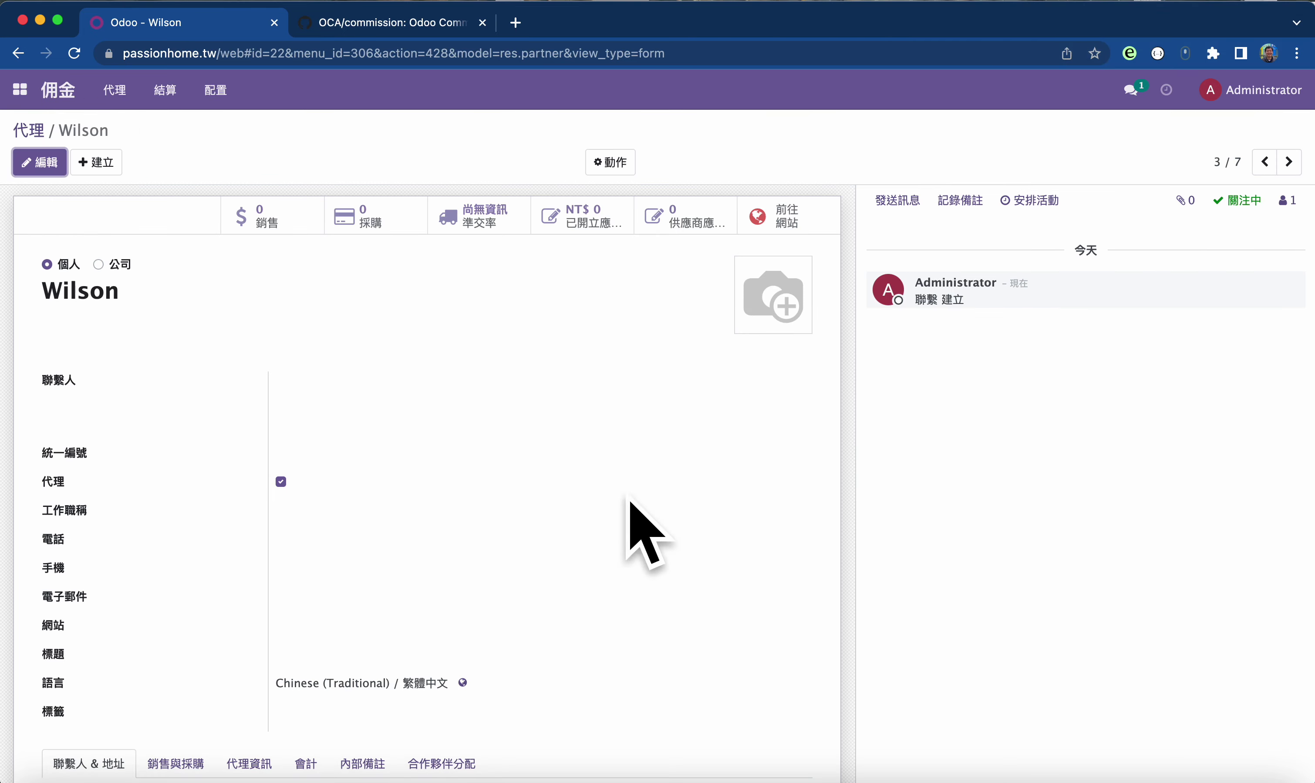
{"action": "scroll", "coordinate": [659, 542], "scroll_direction": "down", "scroll_amount": 3}
{"action": "left_click", "coordinate": [255, 692]}
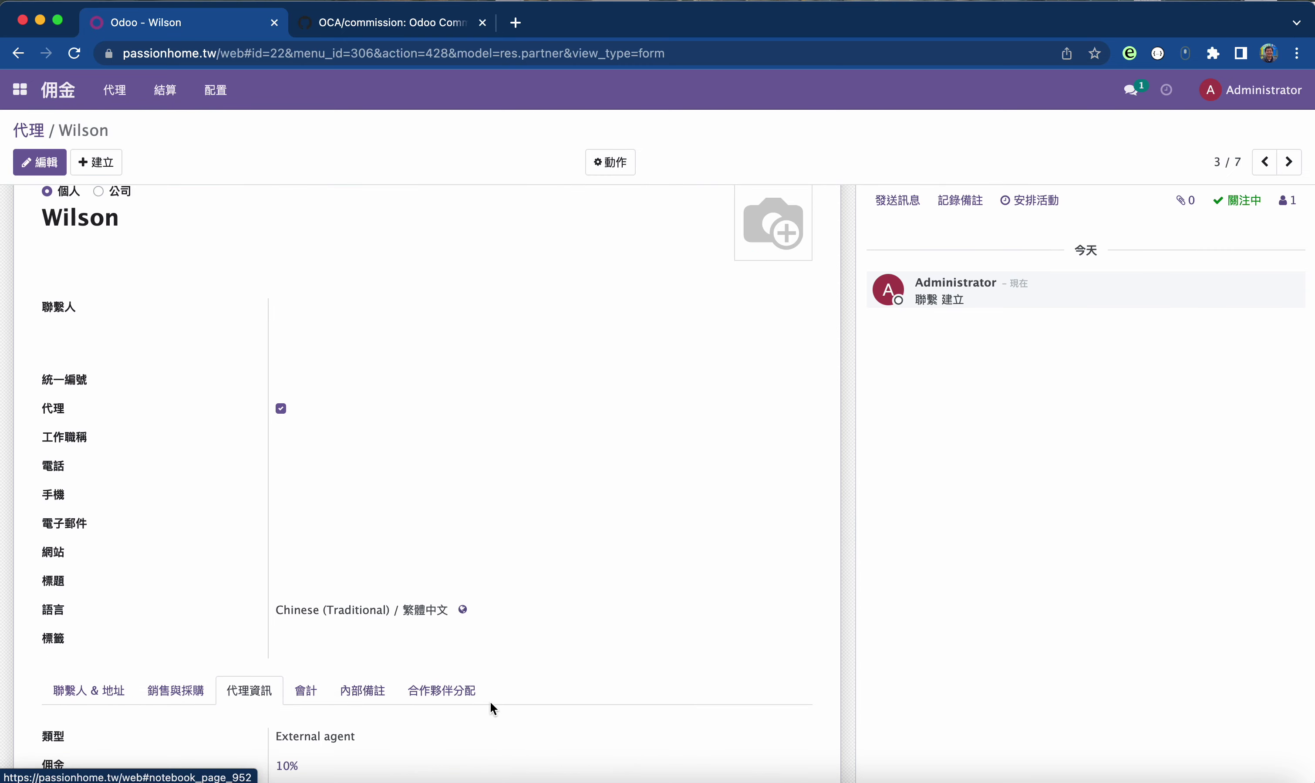
{"action": "scroll", "coordinate": [490, 703], "scroll_direction": "down", "scroll_amount": 3}
- Start a new quotation in the 銷售 app with acer as the customer
{"action": "left_click", "coordinate": [12, 90]}
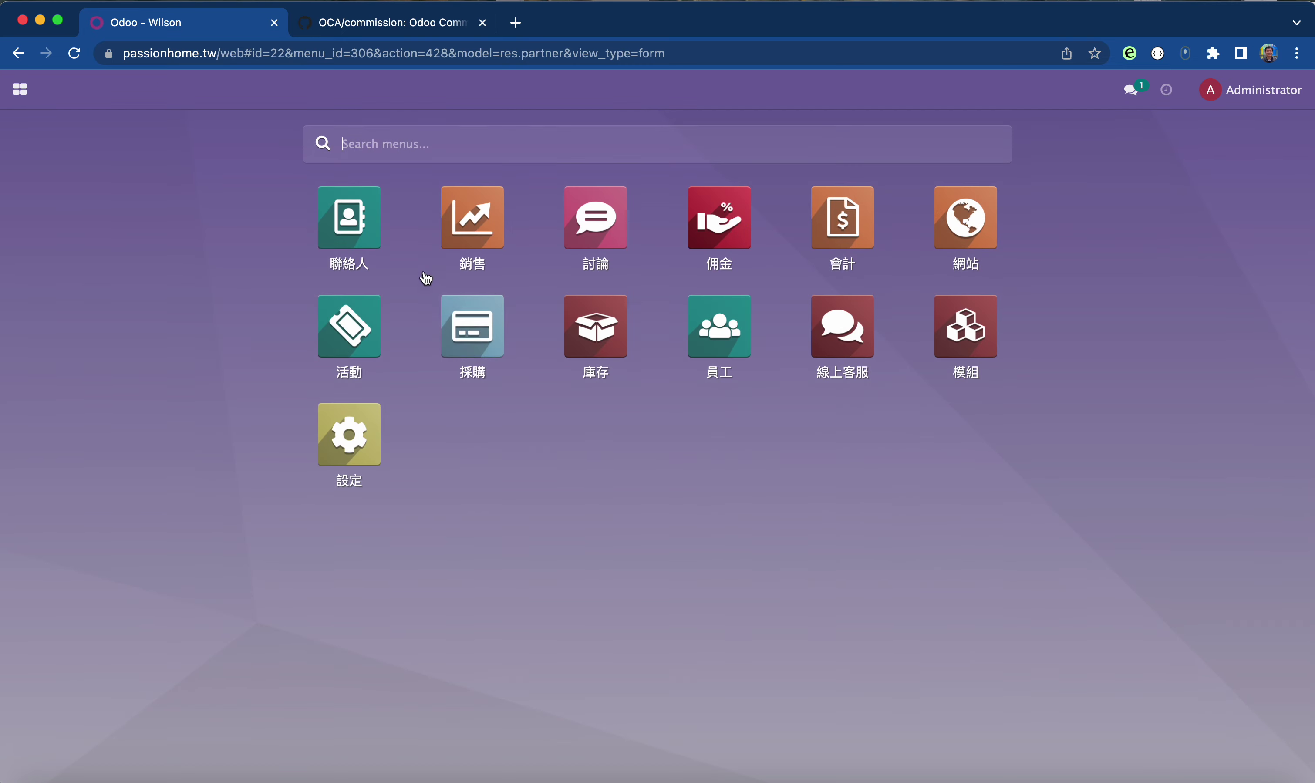
{"action": "left_click", "coordinate": [487, 233]}
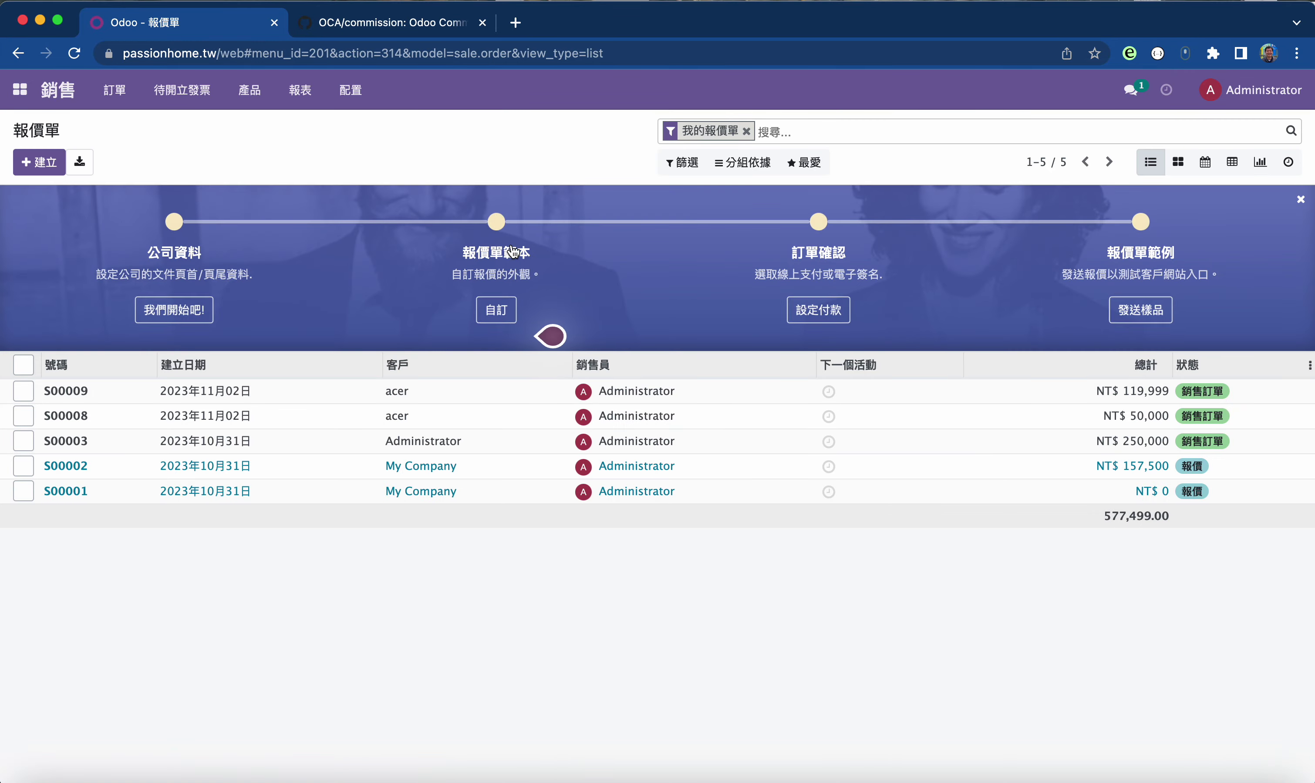
{"action": "left_click", "coordinate": [40, 163]}
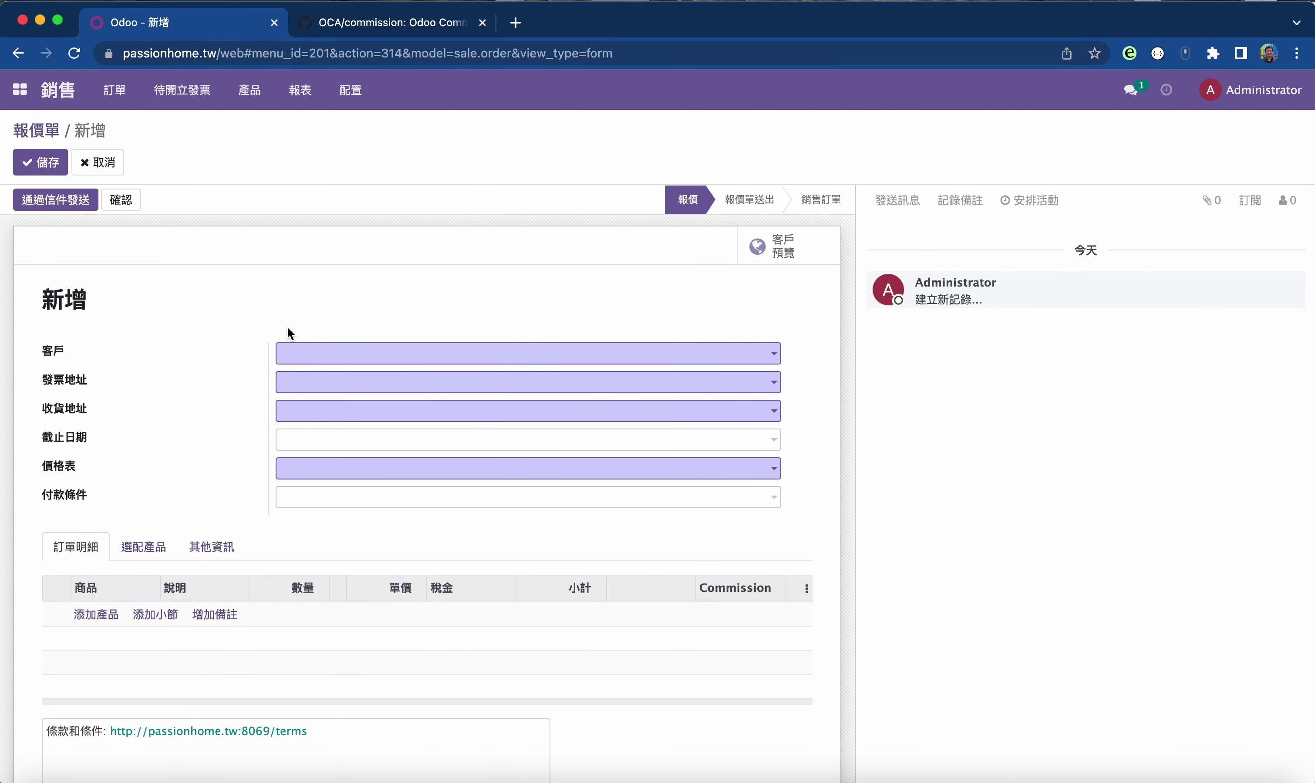
{"action": "left_click", "coordinate": [372, 350]}
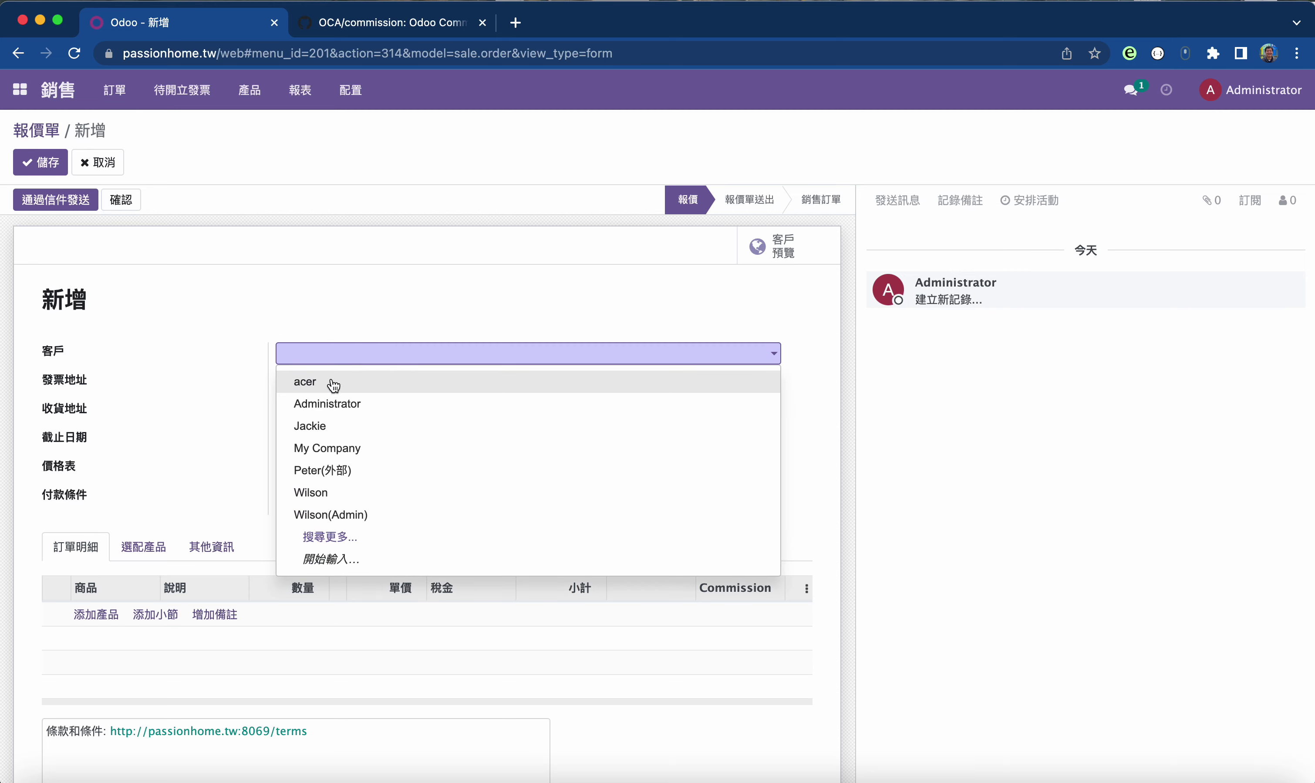
{"action": "left_click", "coordinate": [348, 382]}
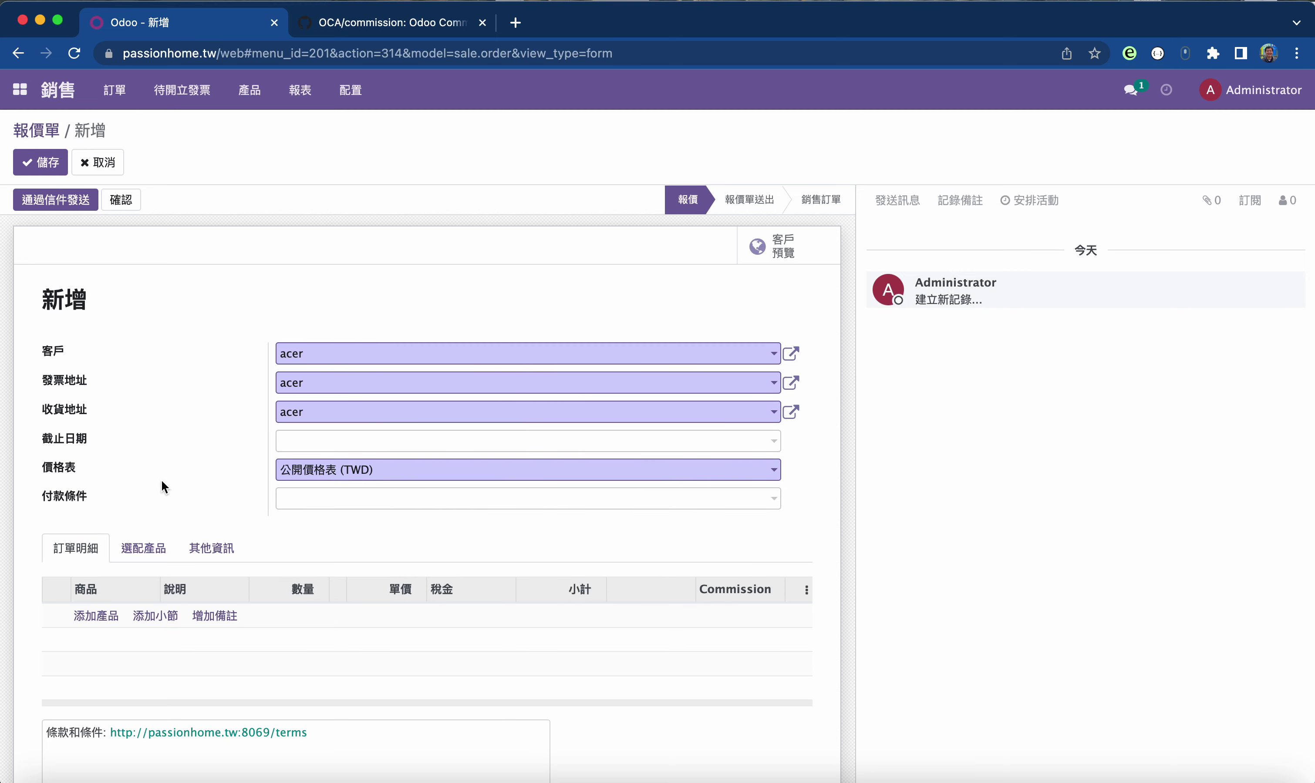
- Add the product 測試用床墊產品 to the quotation's order lines and confirm the quotation as a sales order
{"action": "scroll", "coordinate": [164, 481], "scroll_direction": "down", "scroll_amount": 3}
{"action": "left_click", "coordinate": [106, 492]}
{"action": "left_click", "coordinate": [127, 497]}
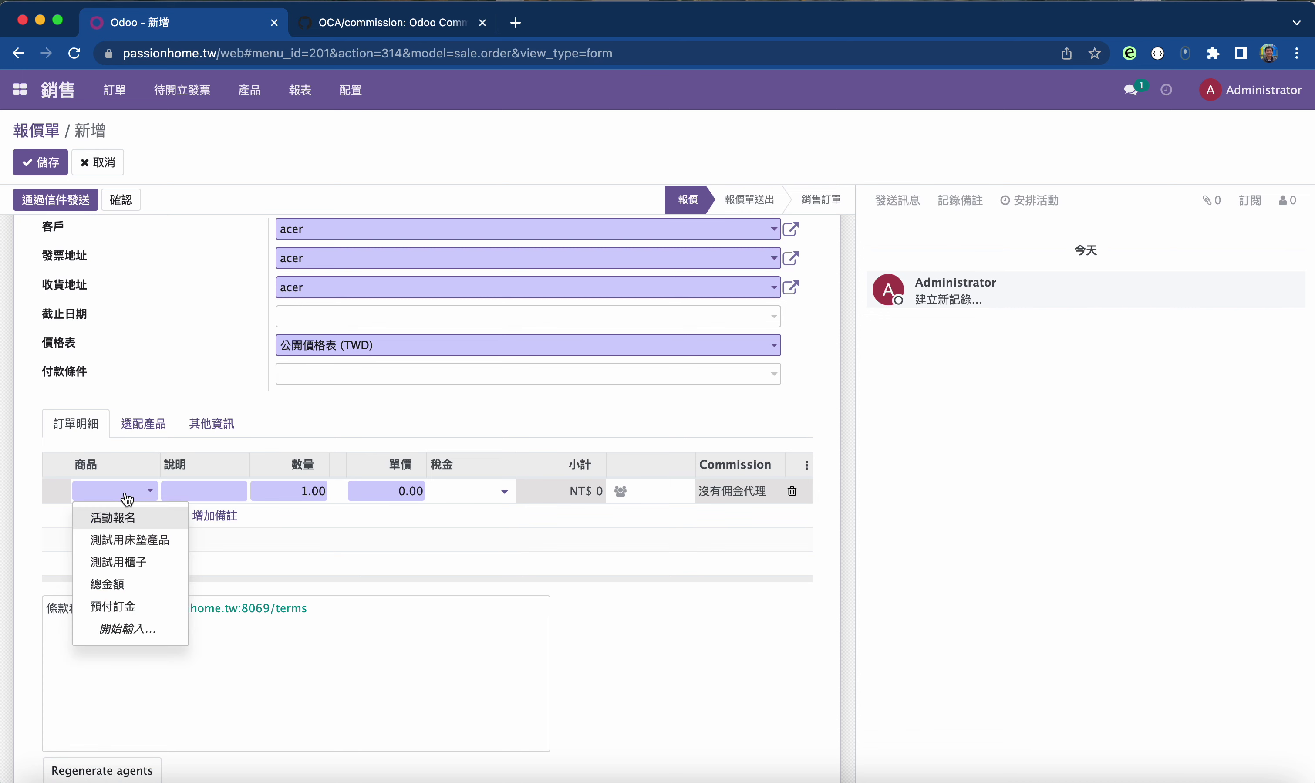
{"action": "left_click", "coordinate": [134, 540]}
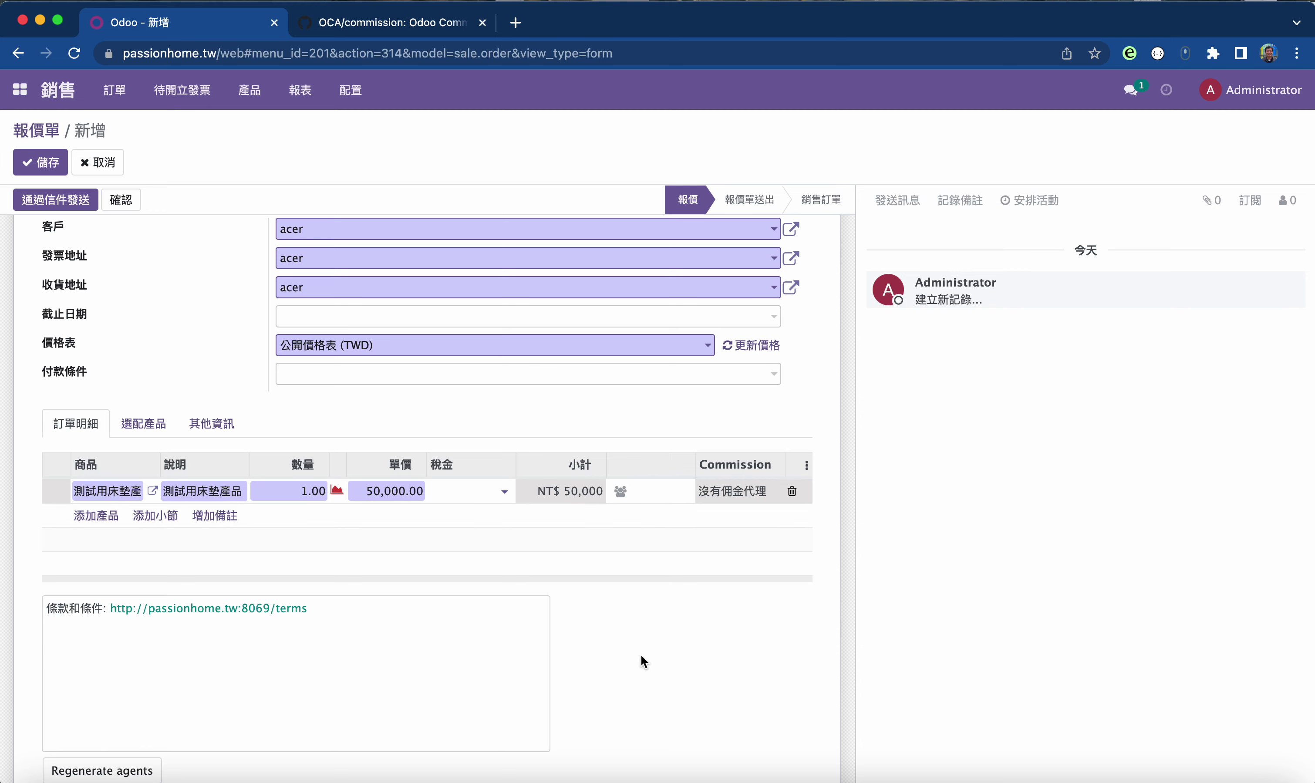
{"action": "scroll", "coordinate": [641, 655], "scroll_direction": "up", "scroll_amount": 3}
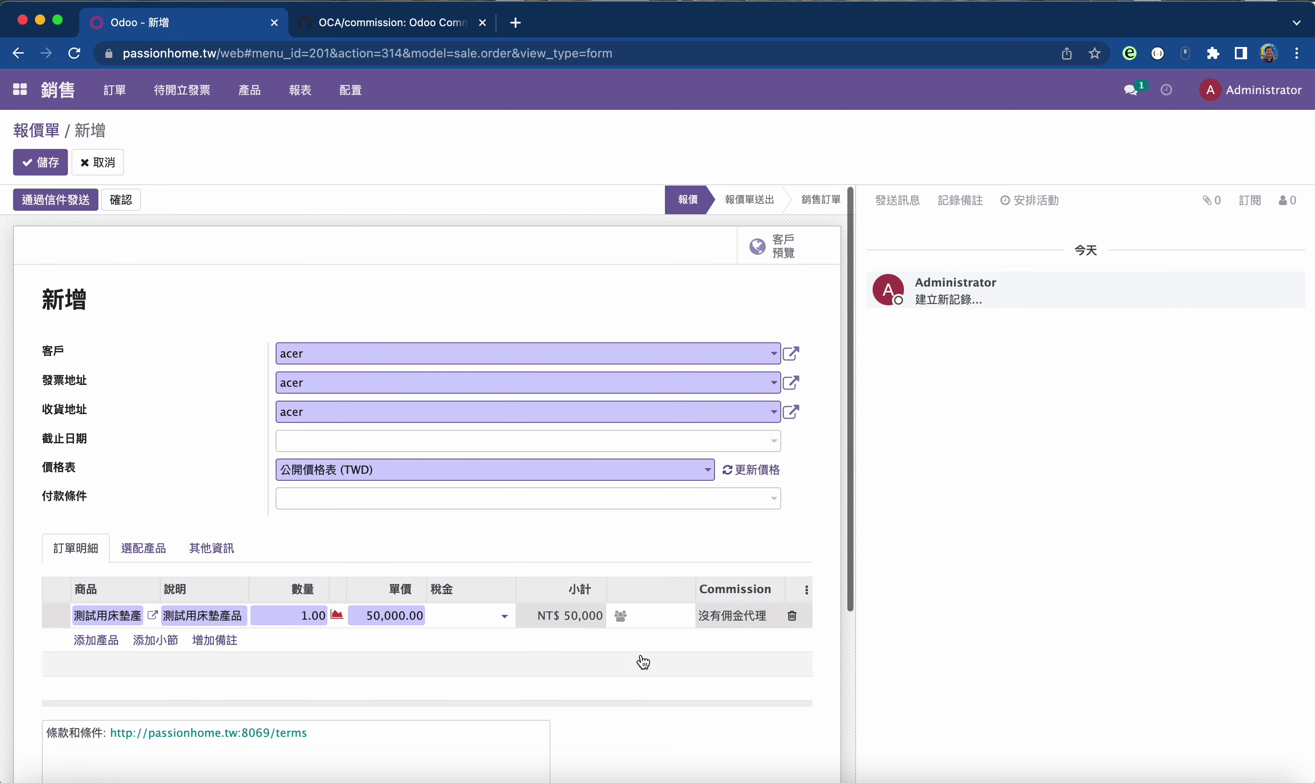
{"action": "left_click", "coordinate": [126, 201]}
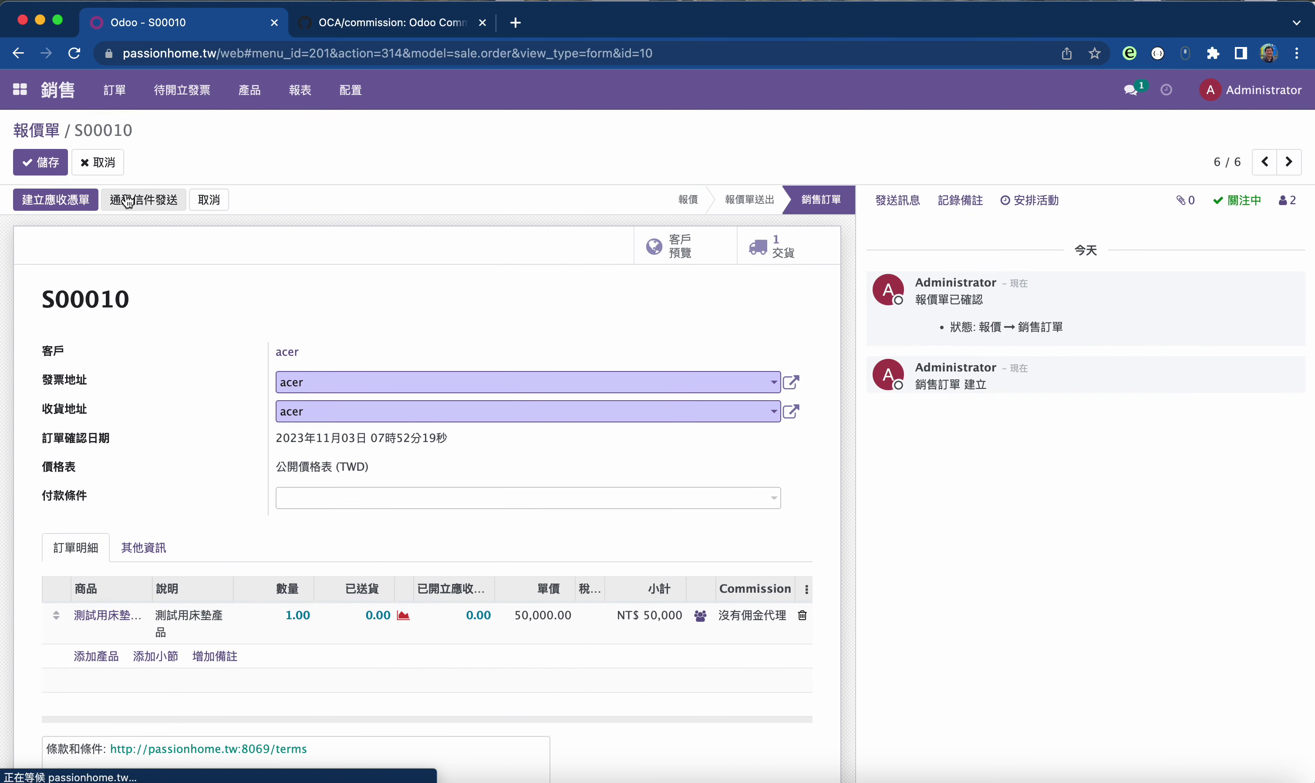
- Assign the new agent with the 10% commission to the 測試用床墊產品 order line and save the agent entry
{"action": "scroll", "coordinate": [681, 549], "scroll_direction": "down", "scroll_amount": 3}
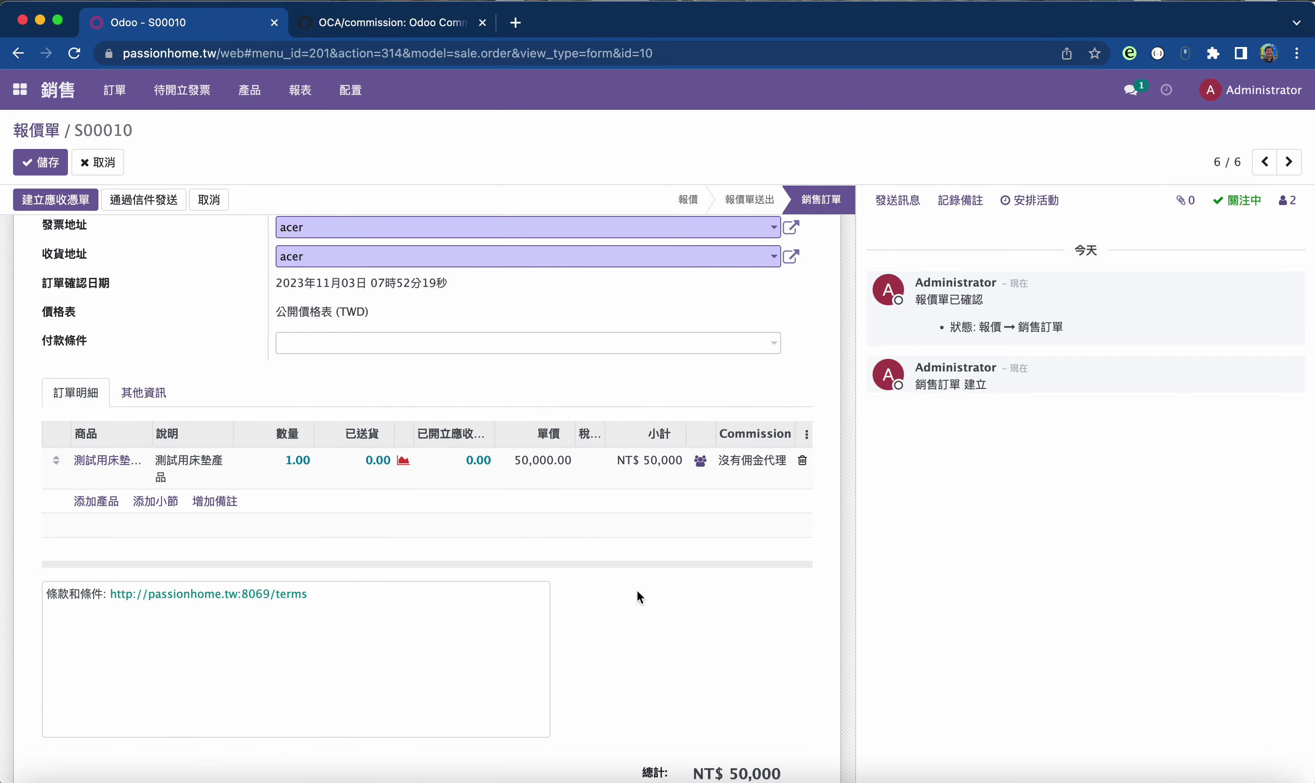
{"action": "left_click", "coordinate": [701, 462]}
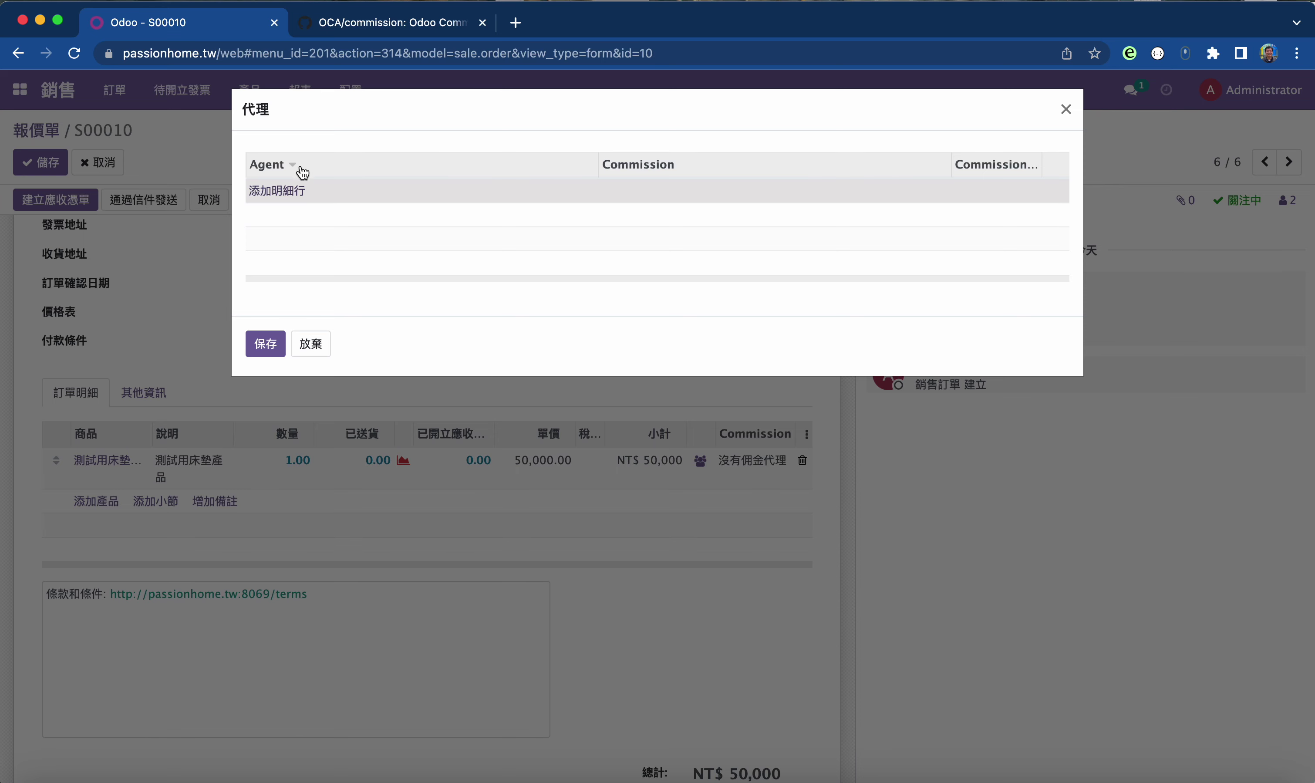
{"action": "left_click", "coordinate": [297, 198]}
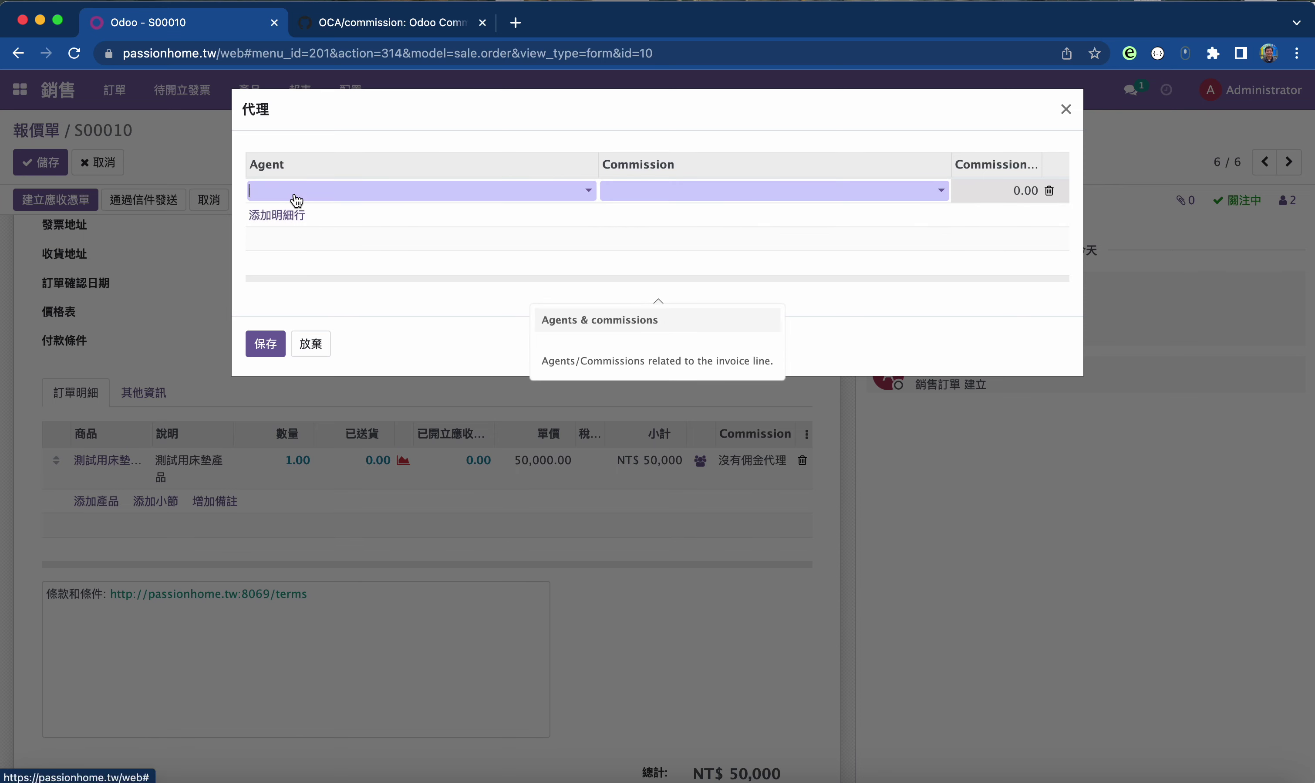
{"action": "left_click", "coordinate": [331, 196]}
{"action": "left_click", "coordinate": [315, 268]}
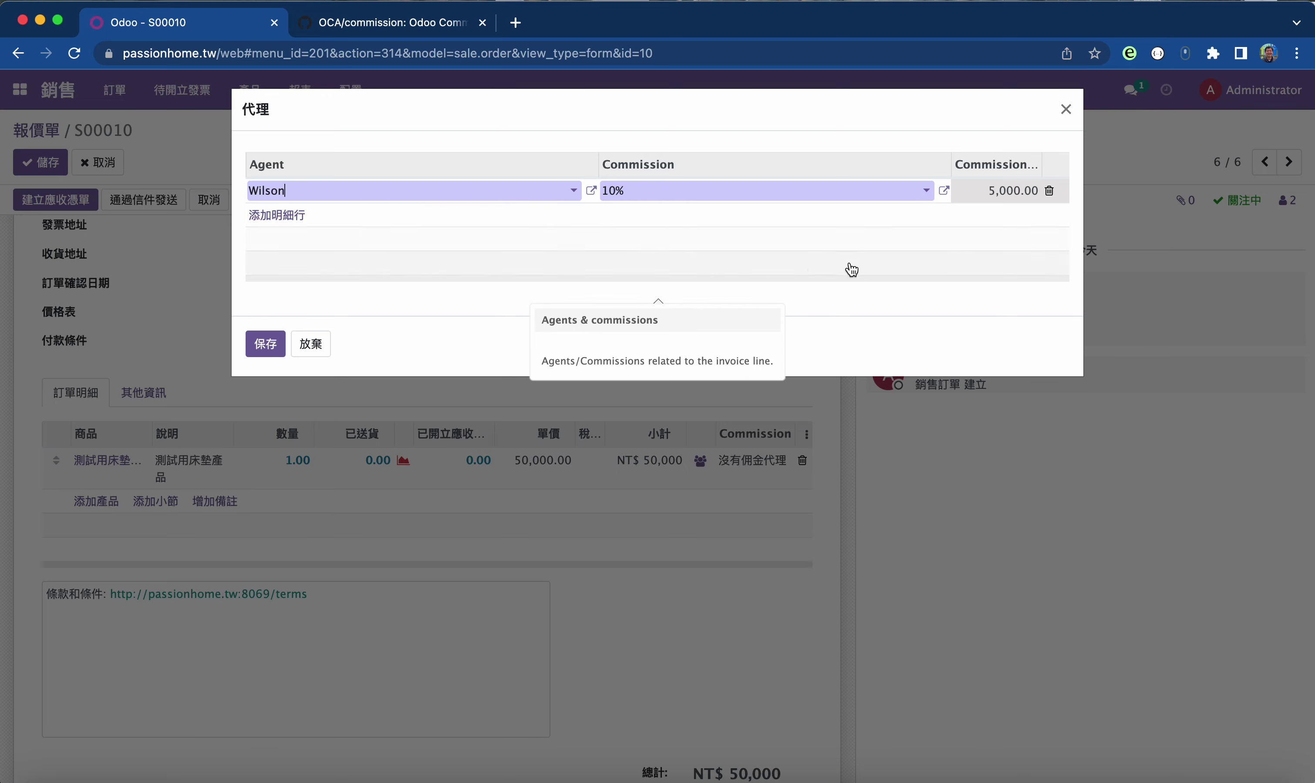
{"action": "left_click", "coordinate": [273, 344]}
{"action": "scroll", "coordinate": [742, 649], "scroll_direction": "down", "scroll_amount": 2}
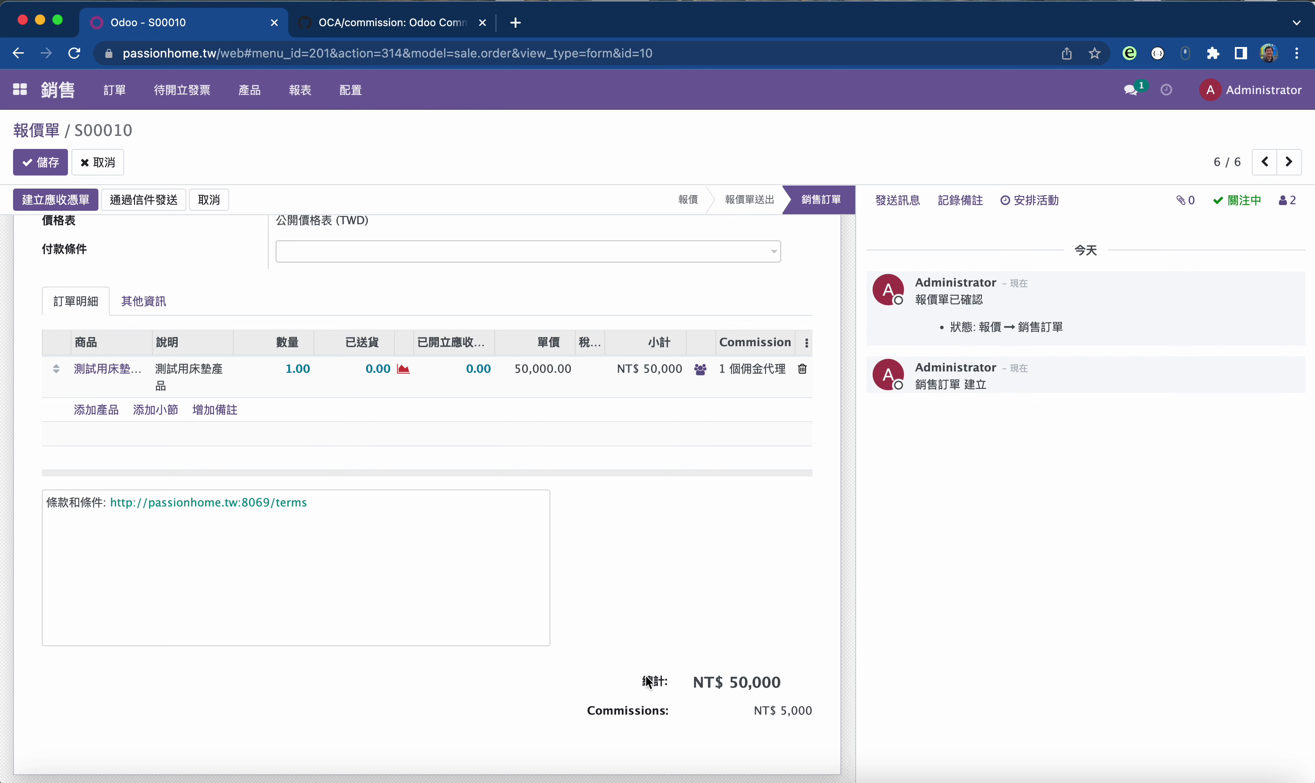
- Create a draft 一般應收憑單 invoice from the sales order and check its line's commission and totals
{"action": "scroll", "coordinate": [642, 496], "scroll_direction": "up", "scroll_amount": 5}
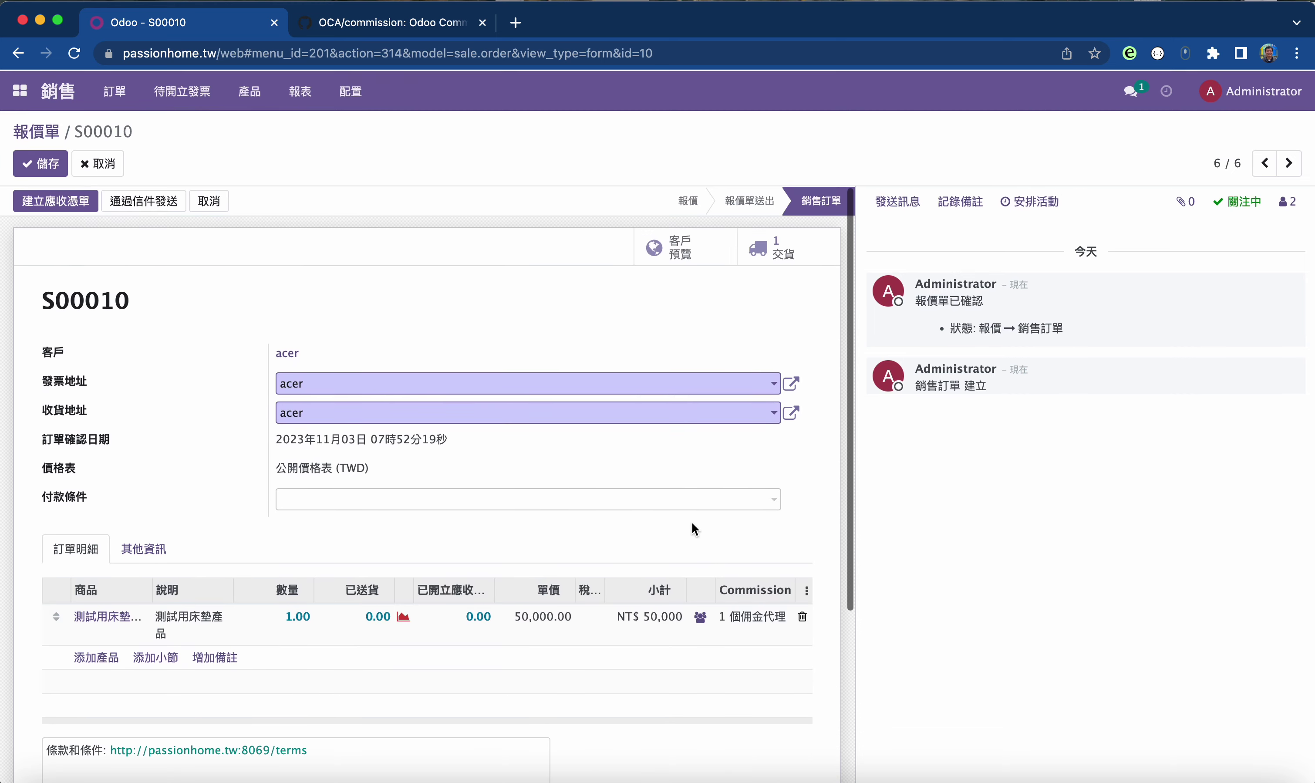
{"action": "left_click", "coordinate": [64, 202]}
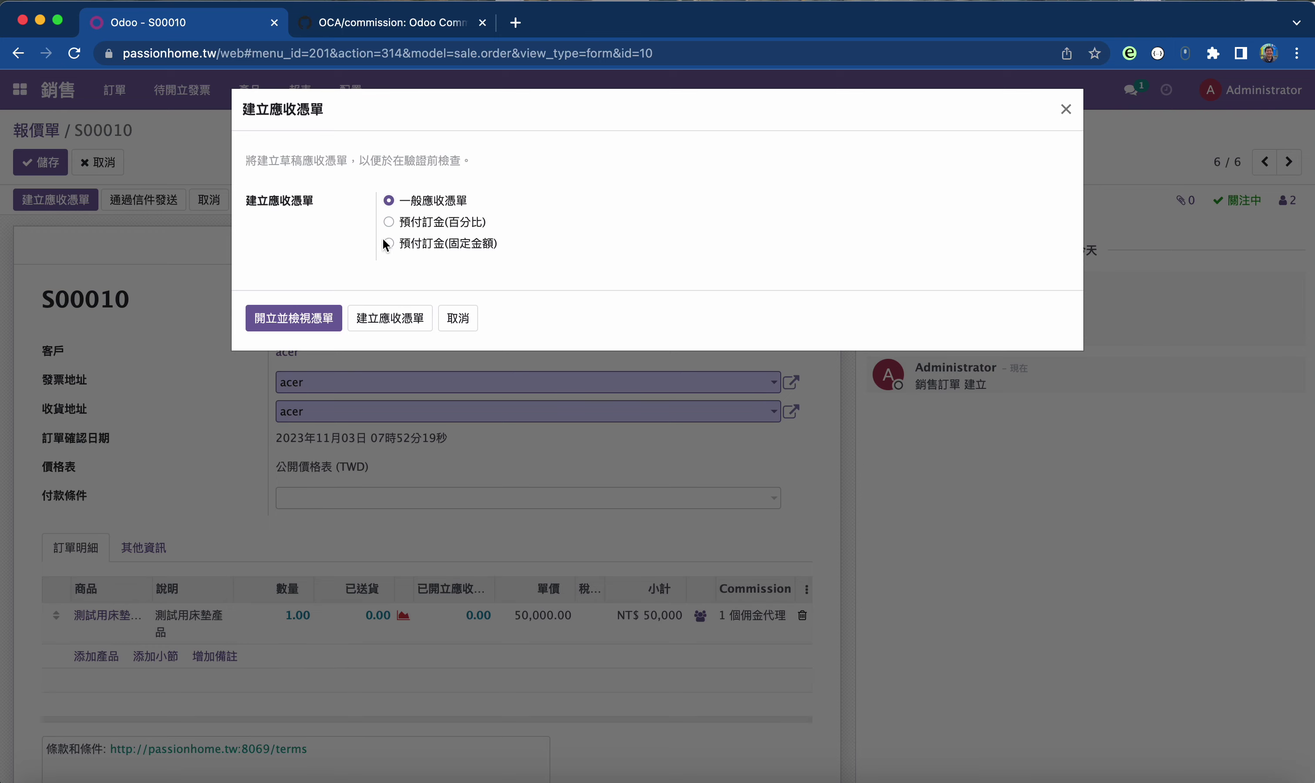
{"action": "left_click", "coordinate": [293, 319]}
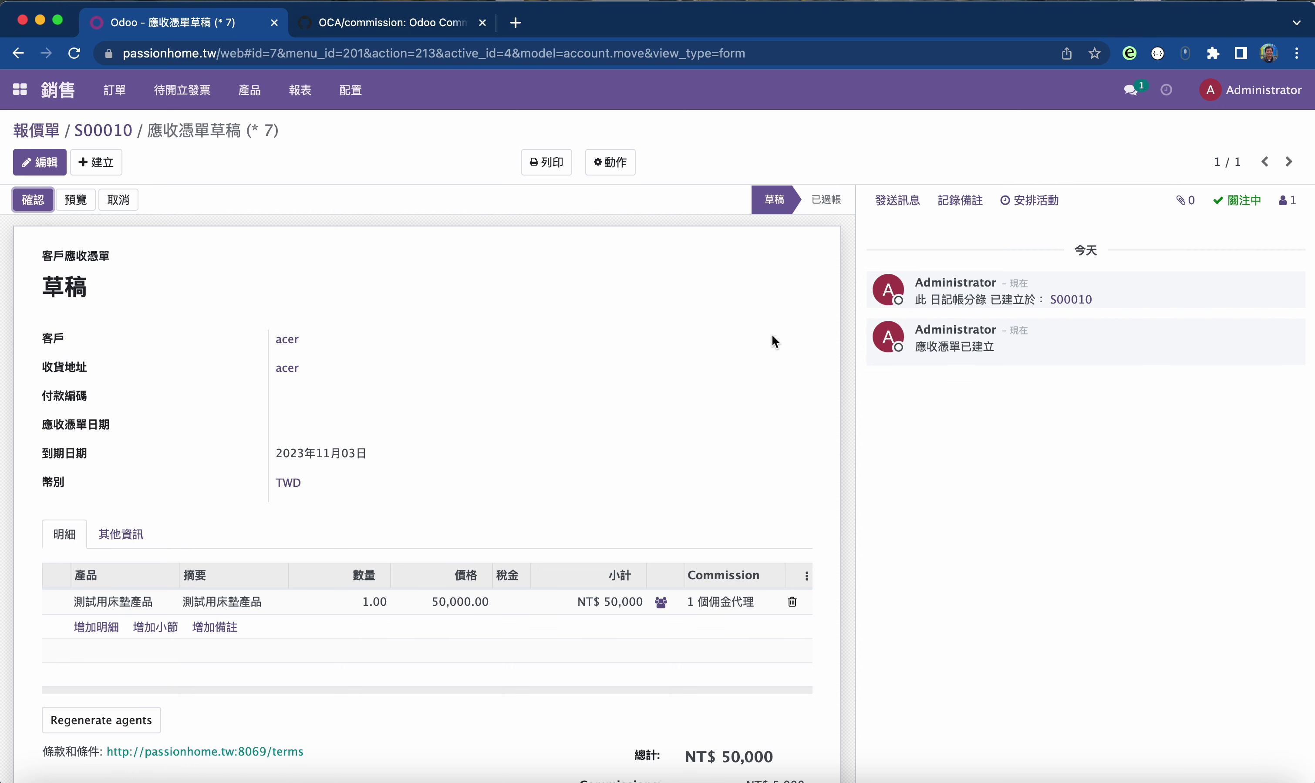
{"action": "scroll", "coordinate": [760, 529], "scroll_direction": "down", "scroll_amount": 3}
{"action": "scroll", "coordinate": [757, 567], "scroll_direction": "up", "scroll_amount": 3}
{"action": "scroll", "coordinate": [688, 651], "scroll_direction": "down", "scroll_amount": 3}
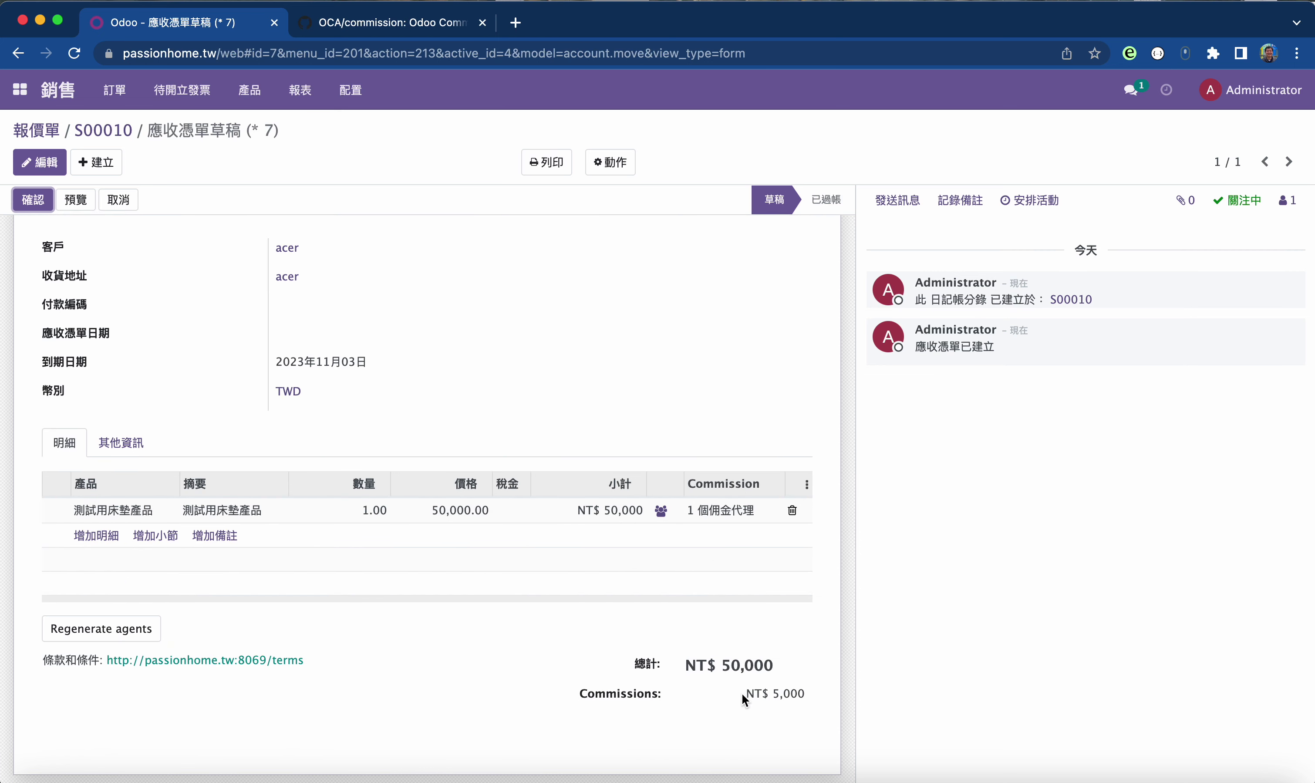
{"action": "scroll", "coordinate": [636, 428], "scroll_direction": "up", "scroll_amount": 3}
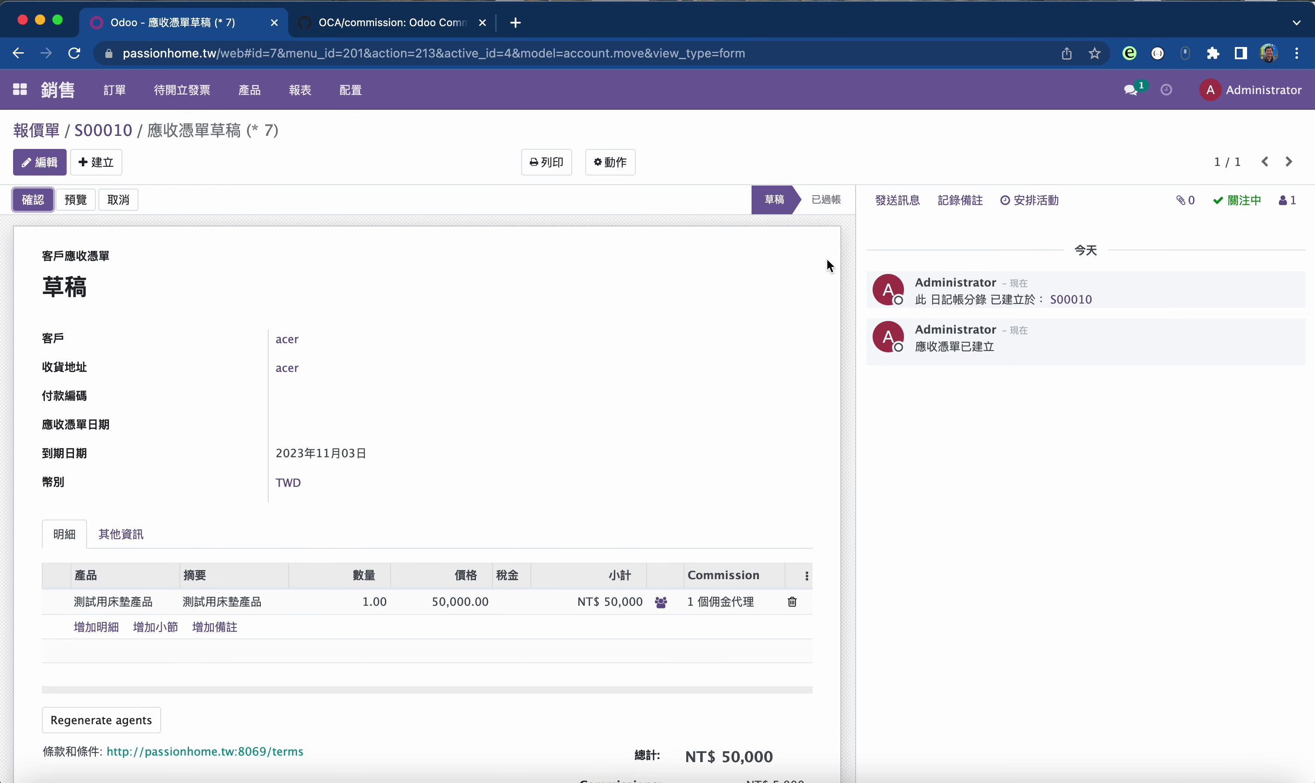
- Confirm the draft customer invoice and review the commission on the posted invoice
{"action": "left_click", "coordinate": [35, 206]}
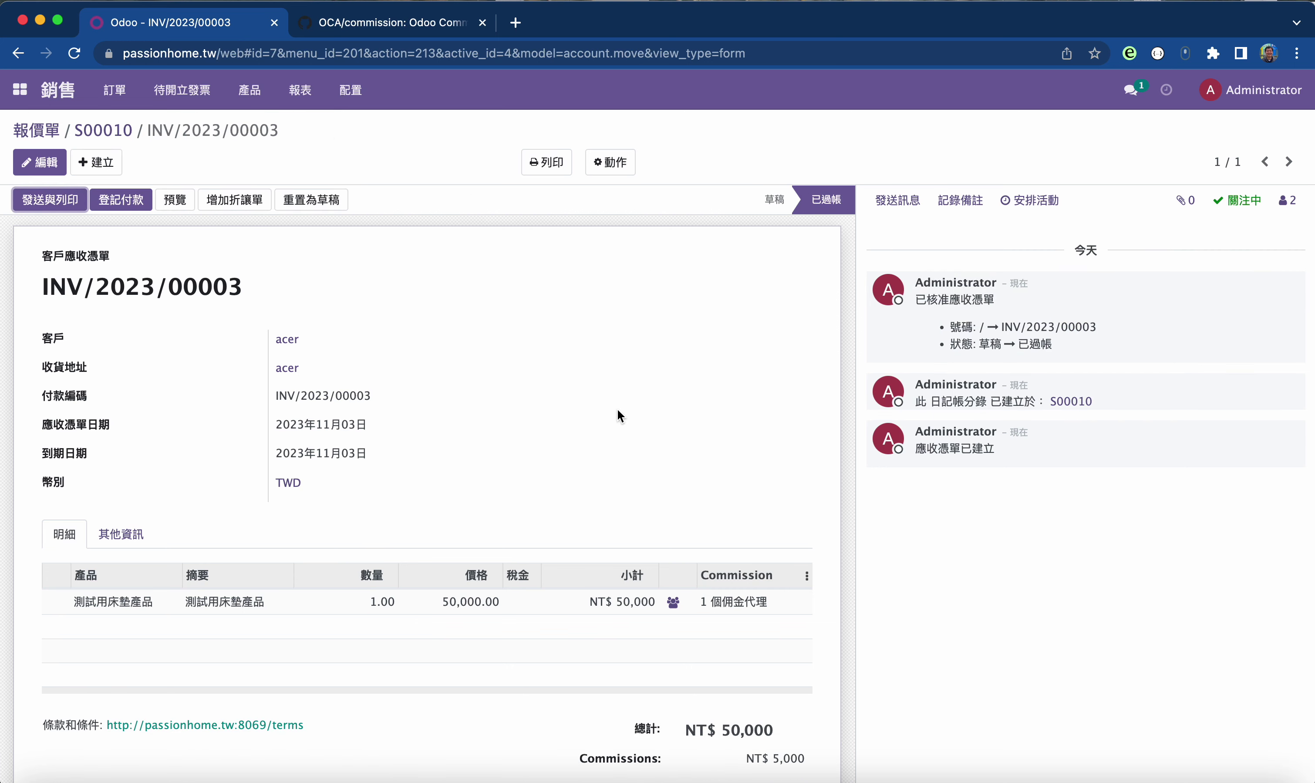
{"action": "scroll", "coordinate": [637, 407], "scroll_direction": "down", "scroll_amount": 3}
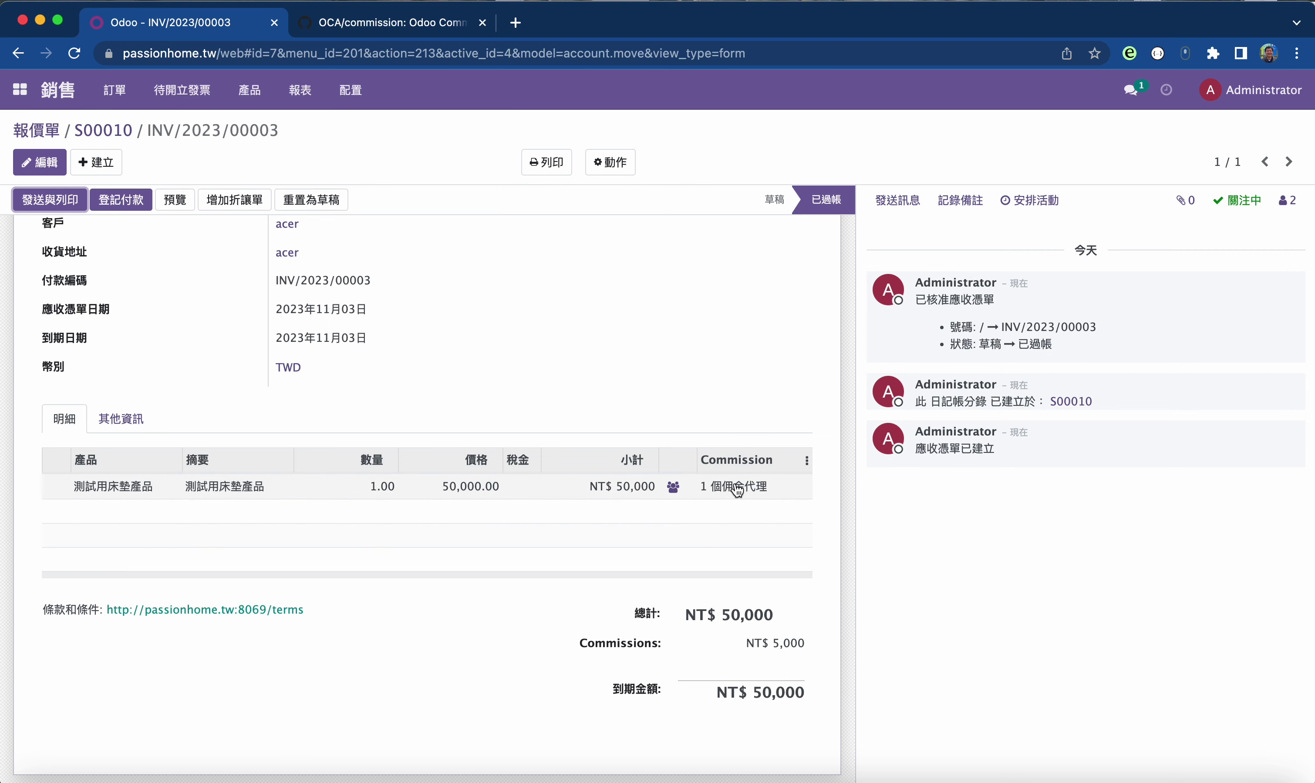
{"action": "scroll", "coordinate": [747, 592], "scroll_direction": "up", "scroll_amount": 2}
{"action": "scroll", "coordinate": [747, 593], "scroll_direction": "up", "scroll_amount": 1}
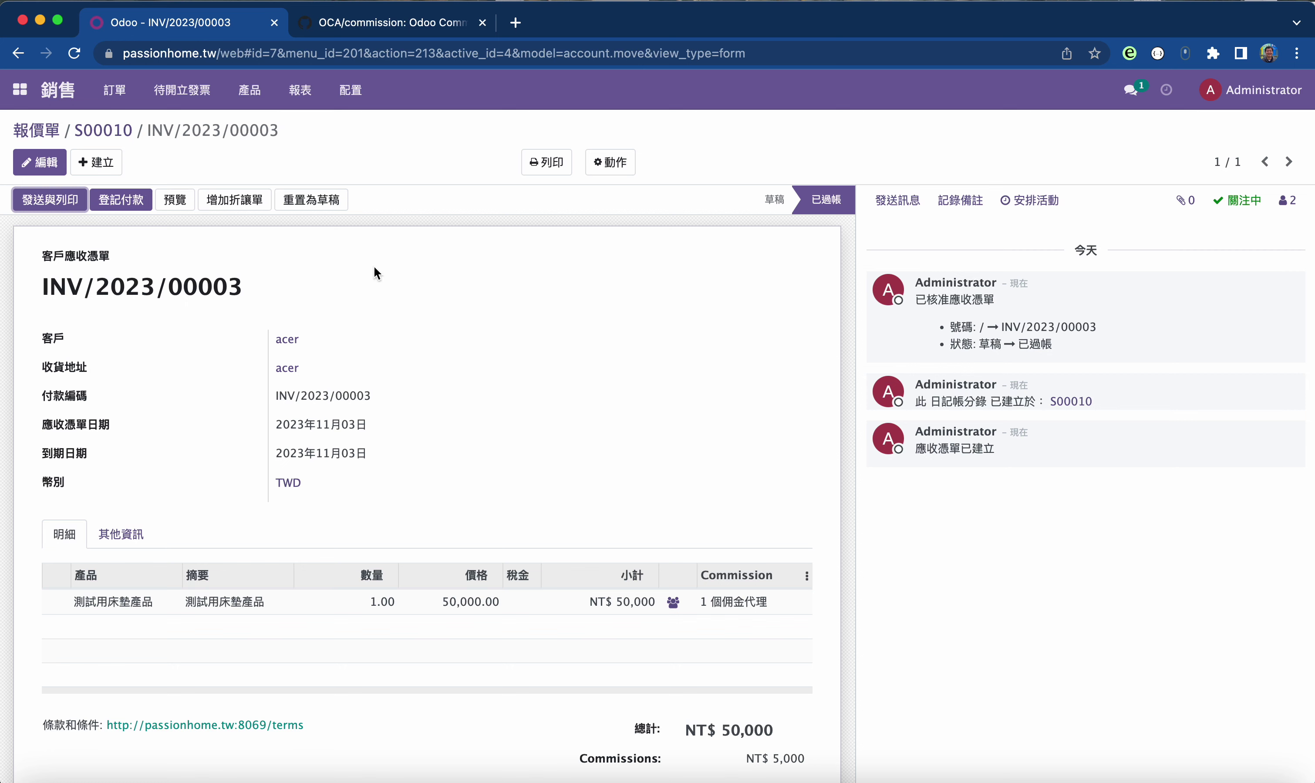
{"action": "scroll", "coordinate": [506, 417], "scroll_direction": "down", "scroll_amount": 1}
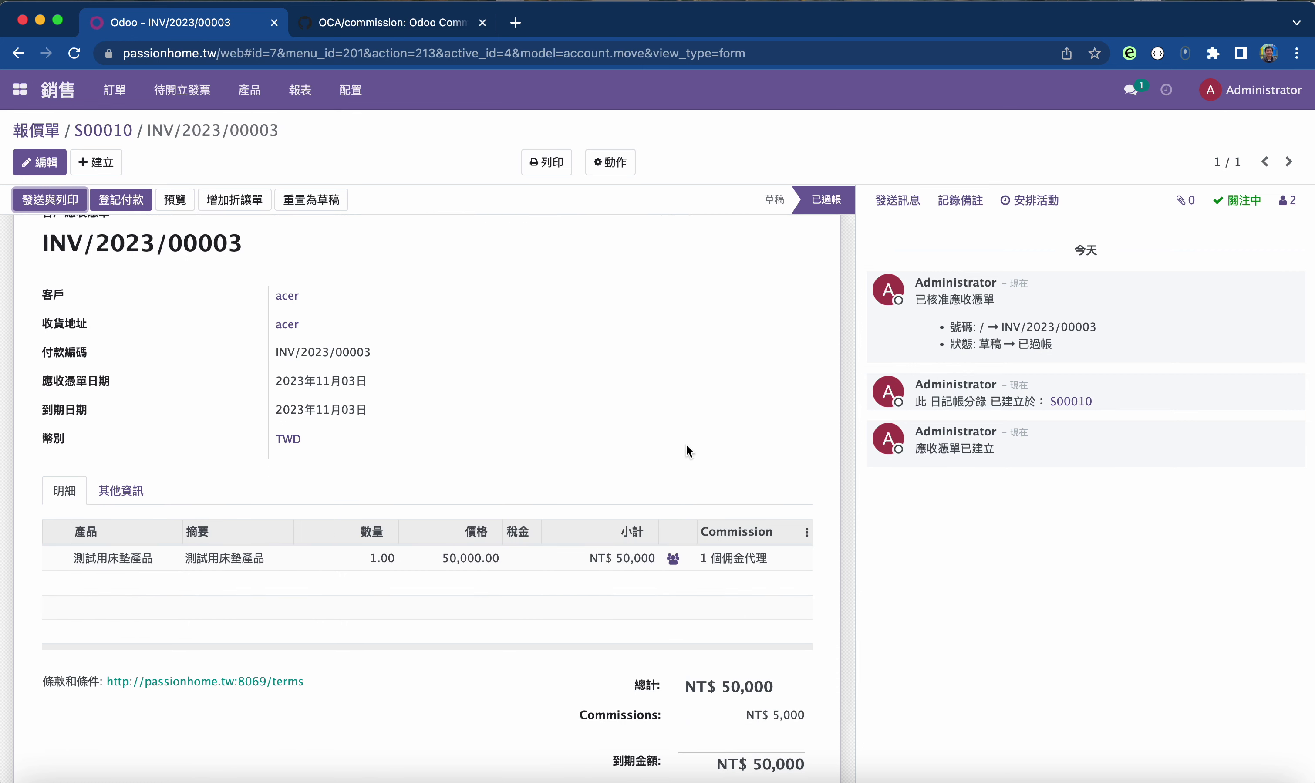
{"action": "scroll", "coordinate": [601, 408], "scroll_direction": "up", "scroll_amount": 1}
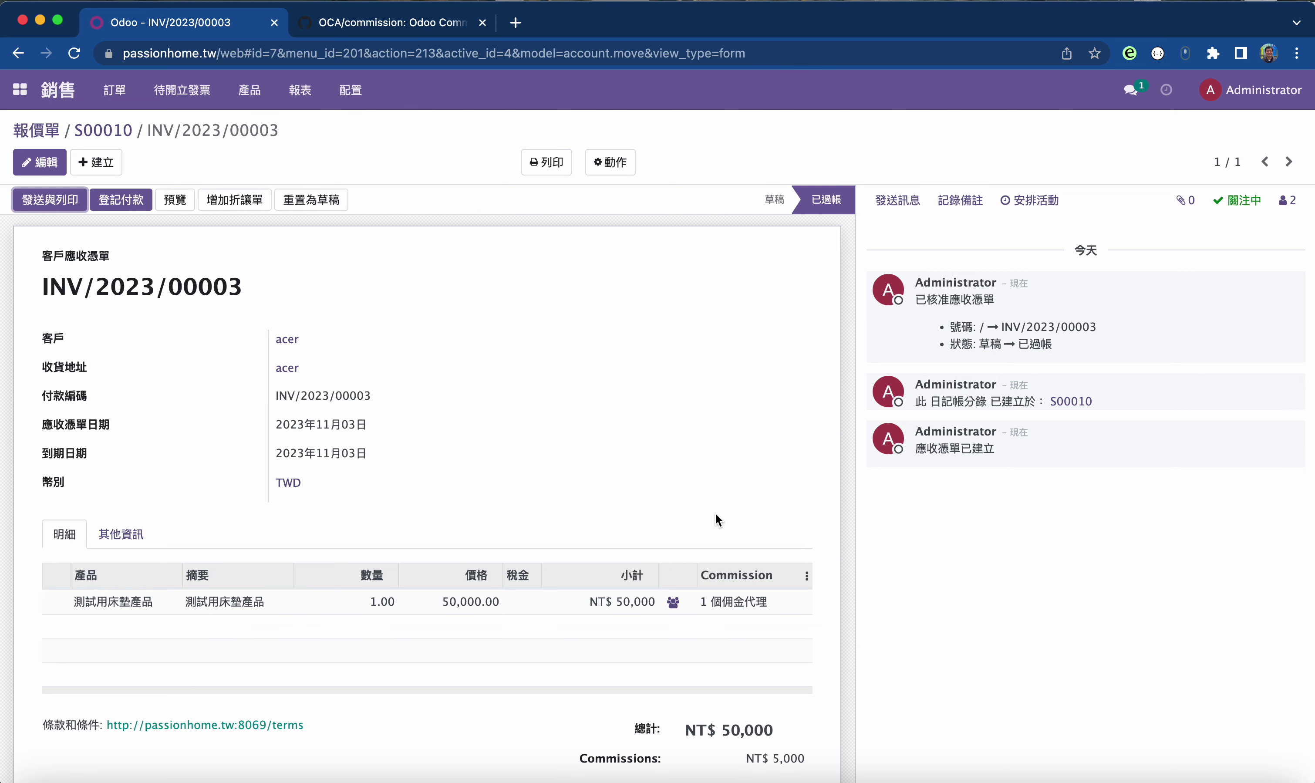
- Switch from the posted invoice to the 佣金 app
{"action": "left_click", "coordinate": [248, 100]}
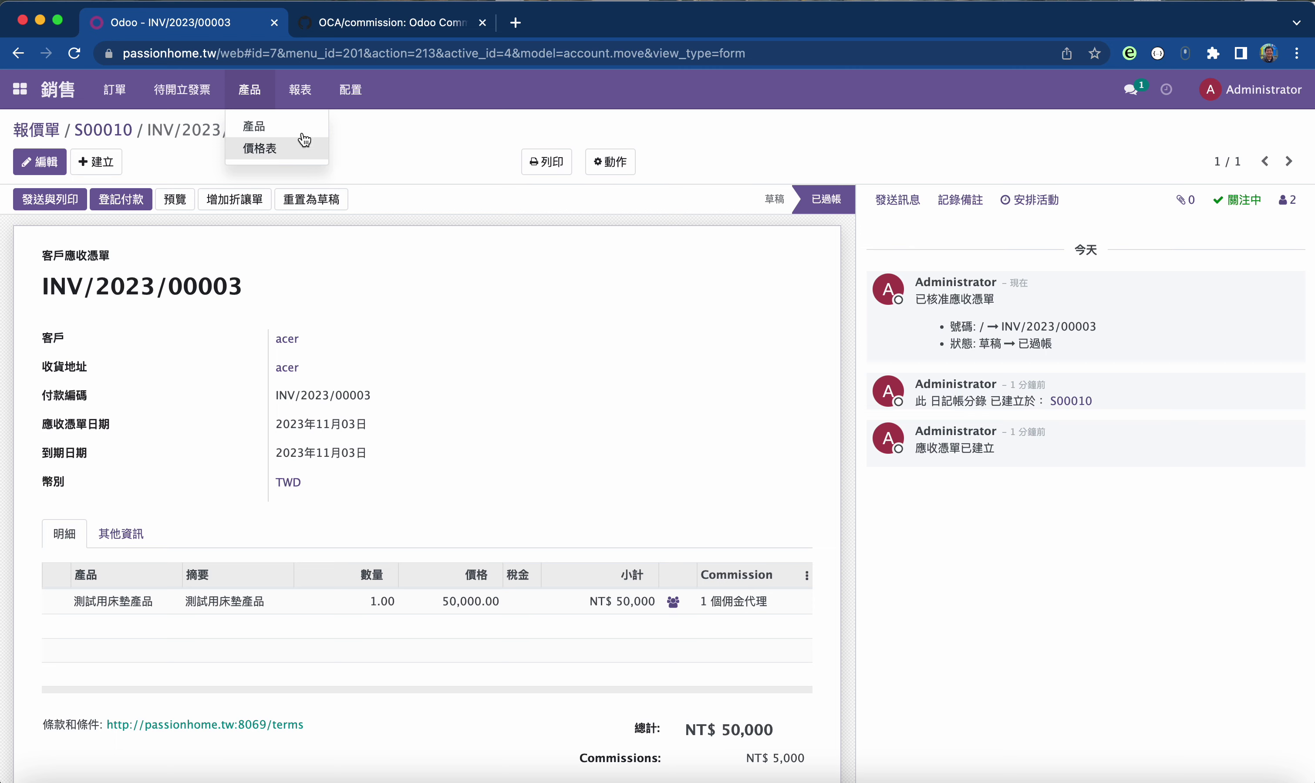
{"action": "left_click", "coordinate": [22, 92]}
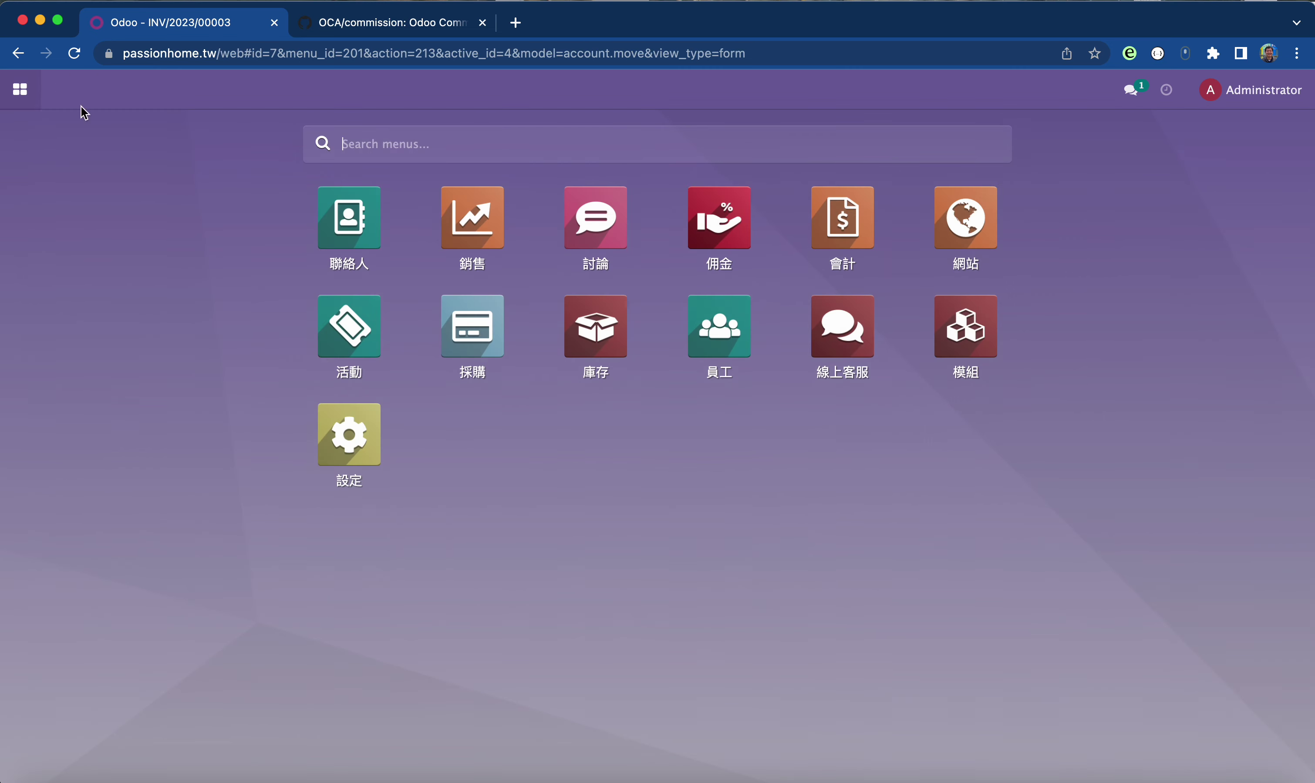
{"action": "left_click", "coordinate": [549, 334]}
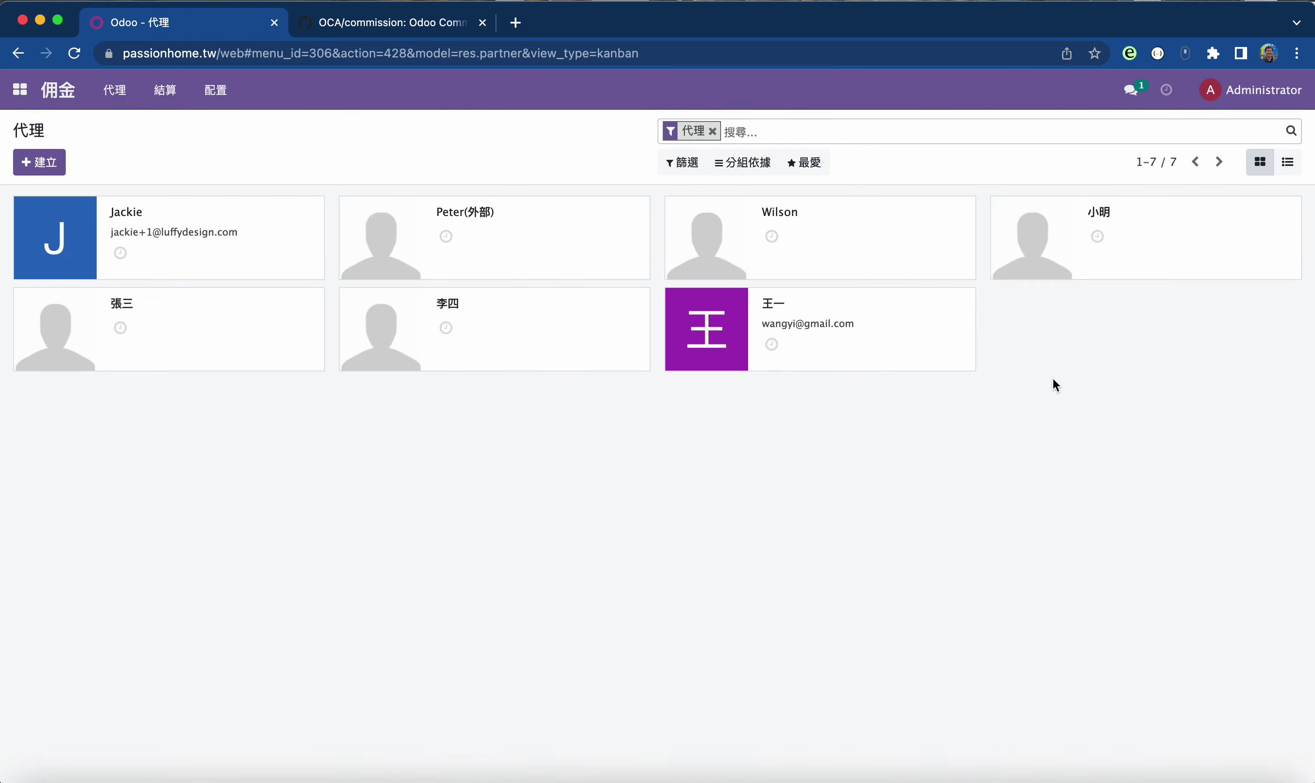
- Try to settle commissions for all agents up to 2023年11月02日 with the settlement type Sales Invoices
{"action": "left_click", "coordinate": [165, 89]}
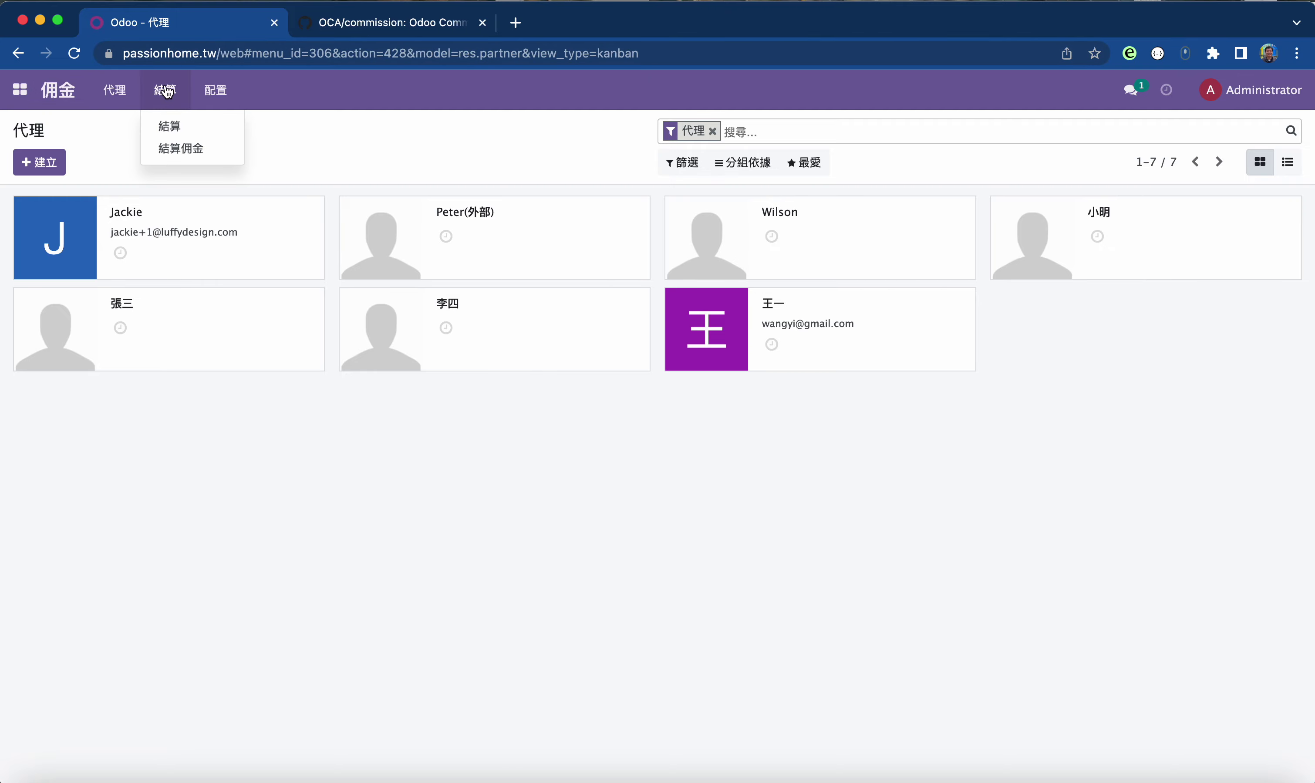
{"action": "left_click", "coordinate": [155, 148]}
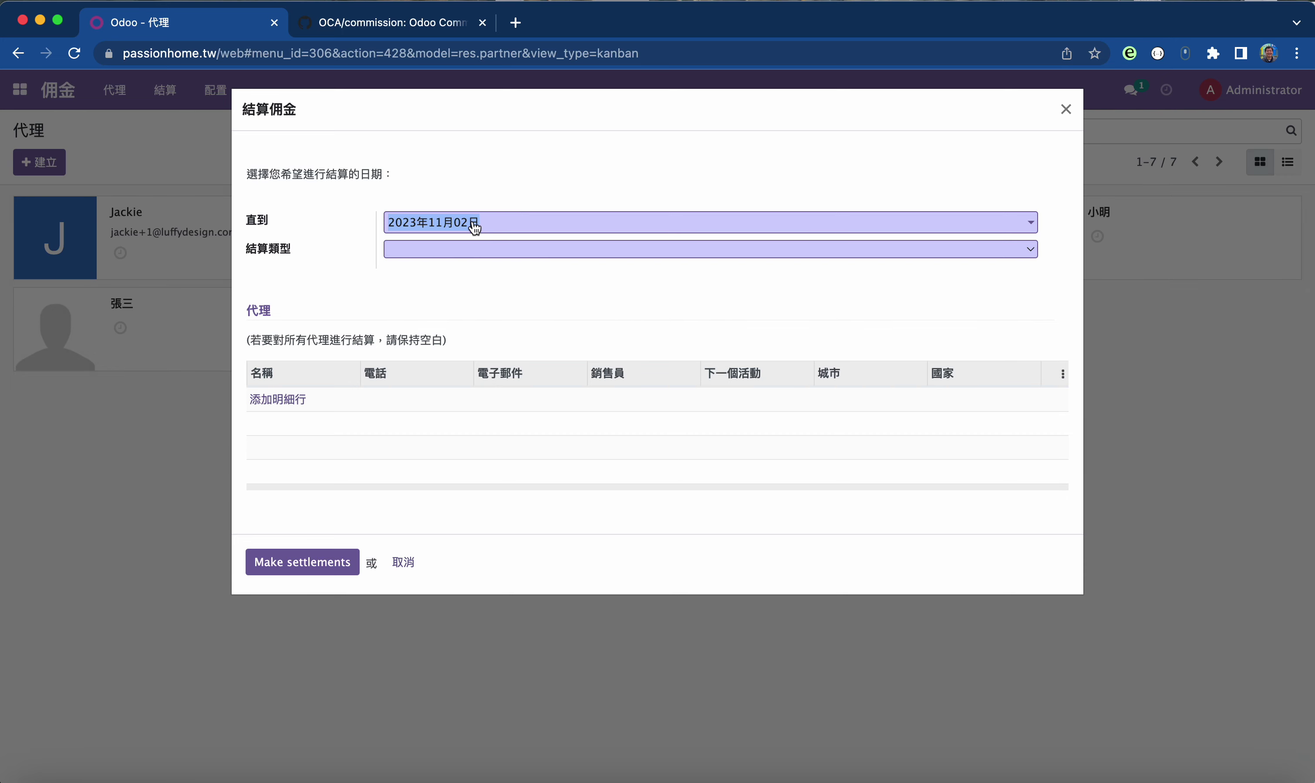
{"action": "left_click", "coordinate": [527, 228]}
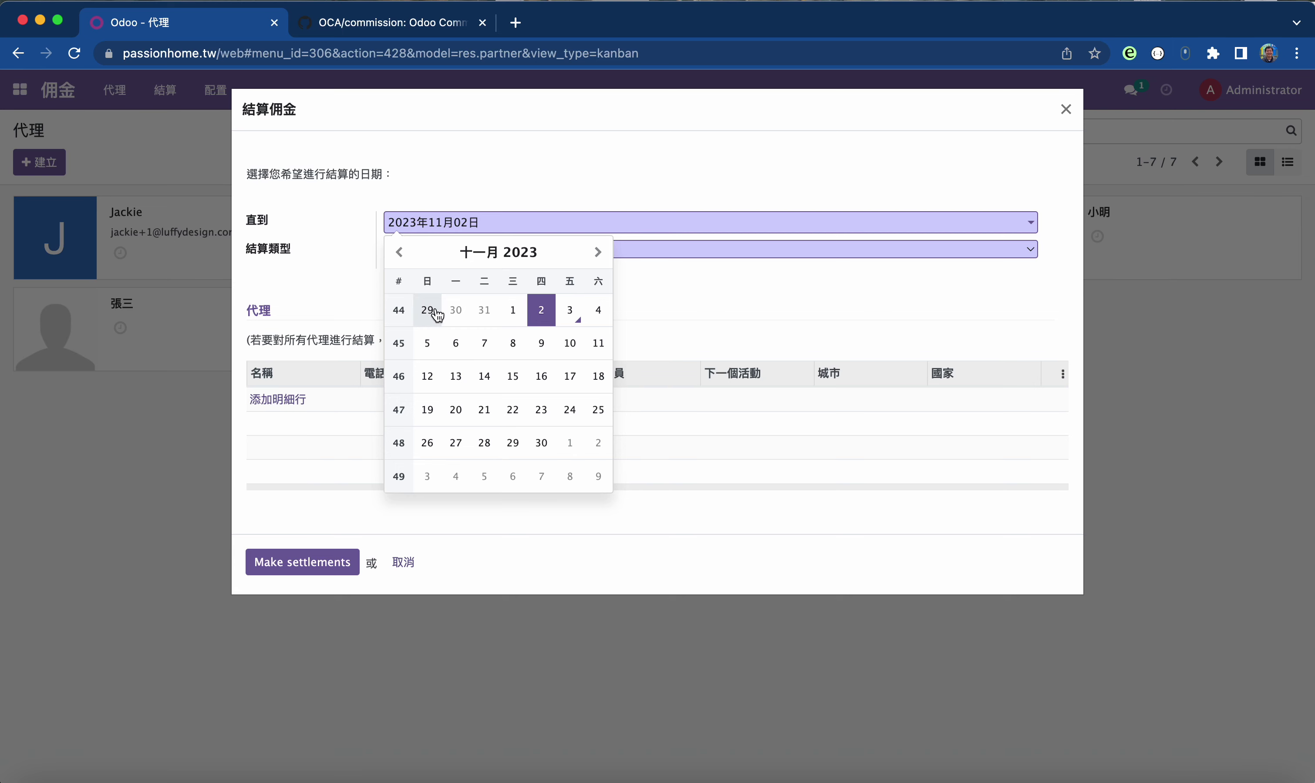
{"action": "left_click", "coordinate": [779, 294]}
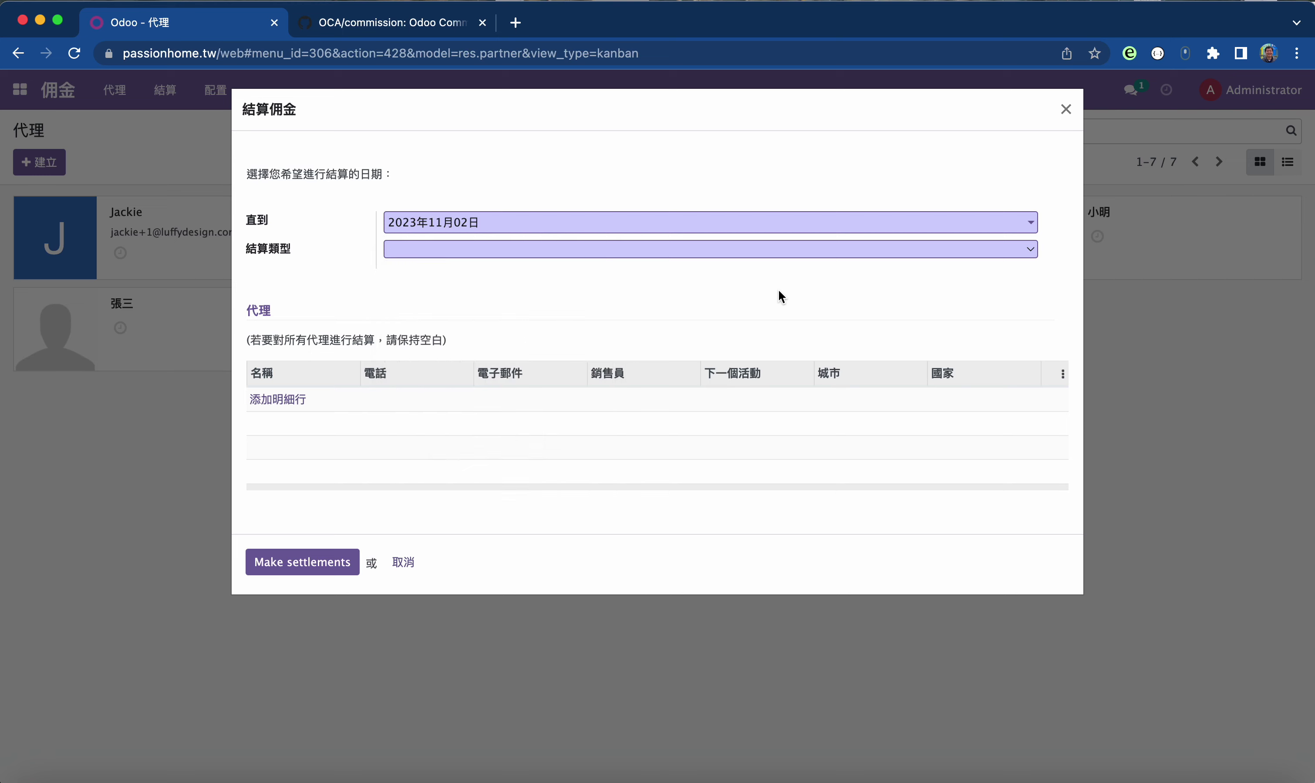
{"action": "left_click", "coordinate": [526, 252]}
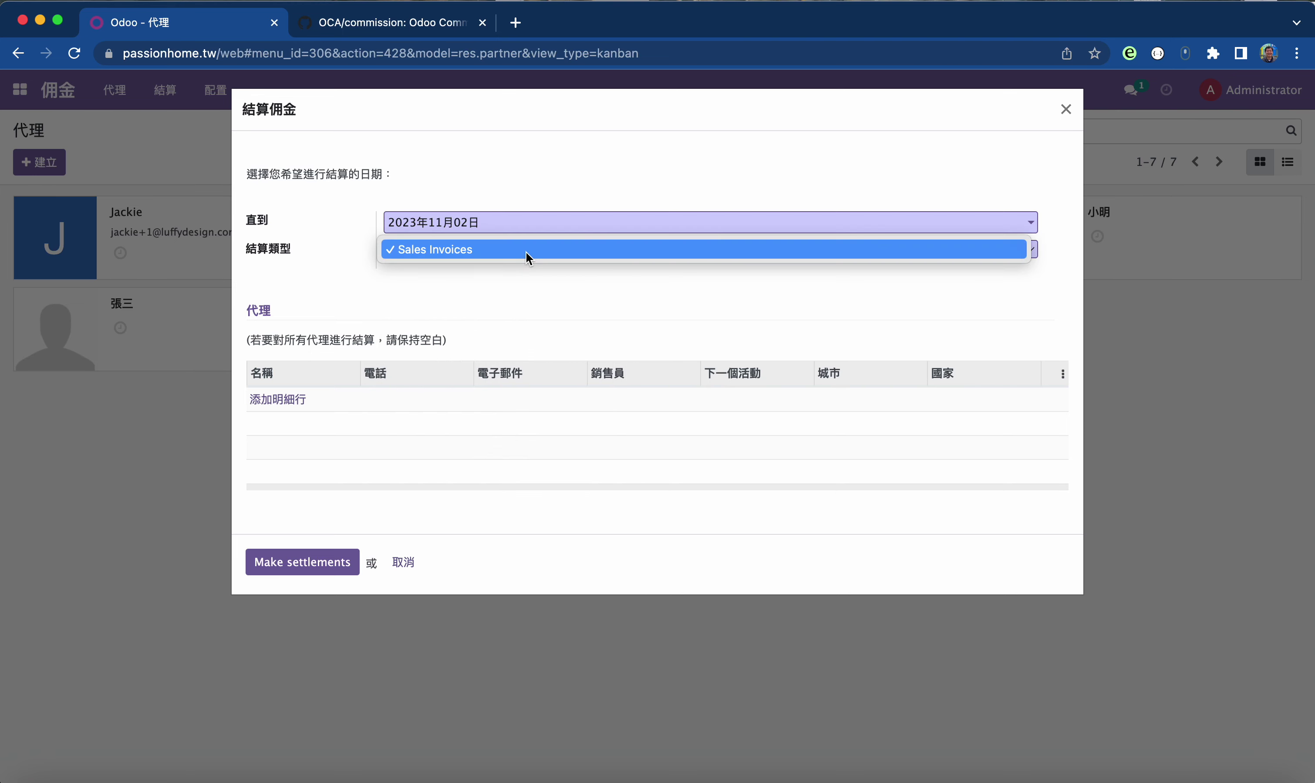
{"action": "left_click", "coordinate": [461, 252]}
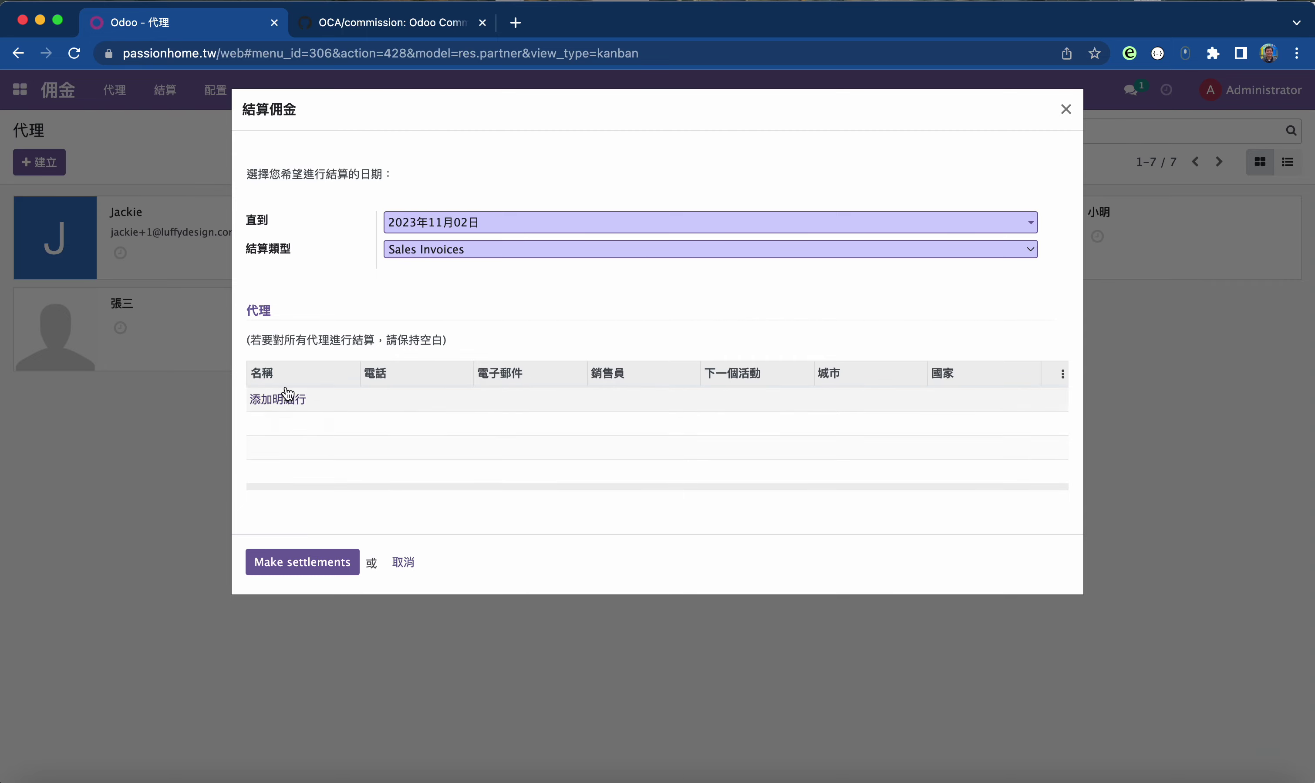
{"action": "left_click", "coordinate": [292, 561]}
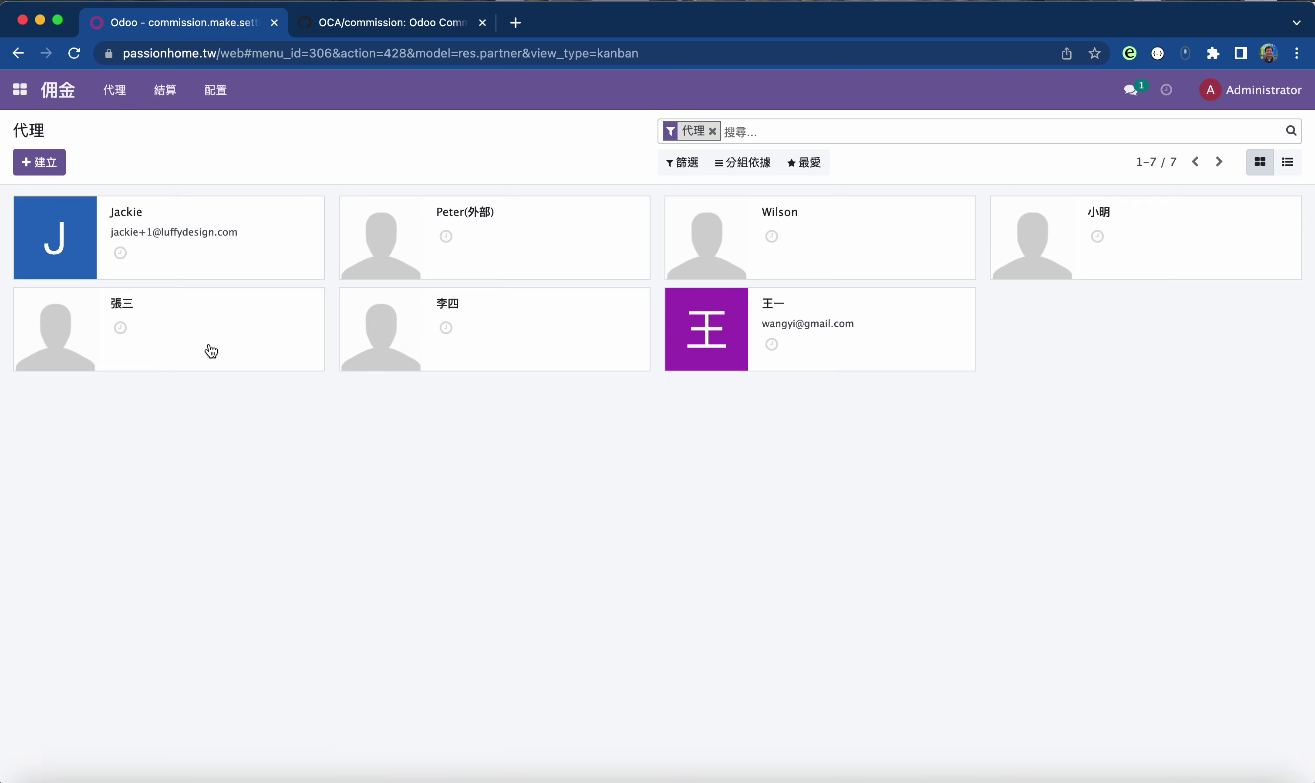
- Make commission settlements for all agents up to 2023年12月02日 with the settlement type Sales Invoices
{"action": "left_click", "coordinate": [175, 92]}
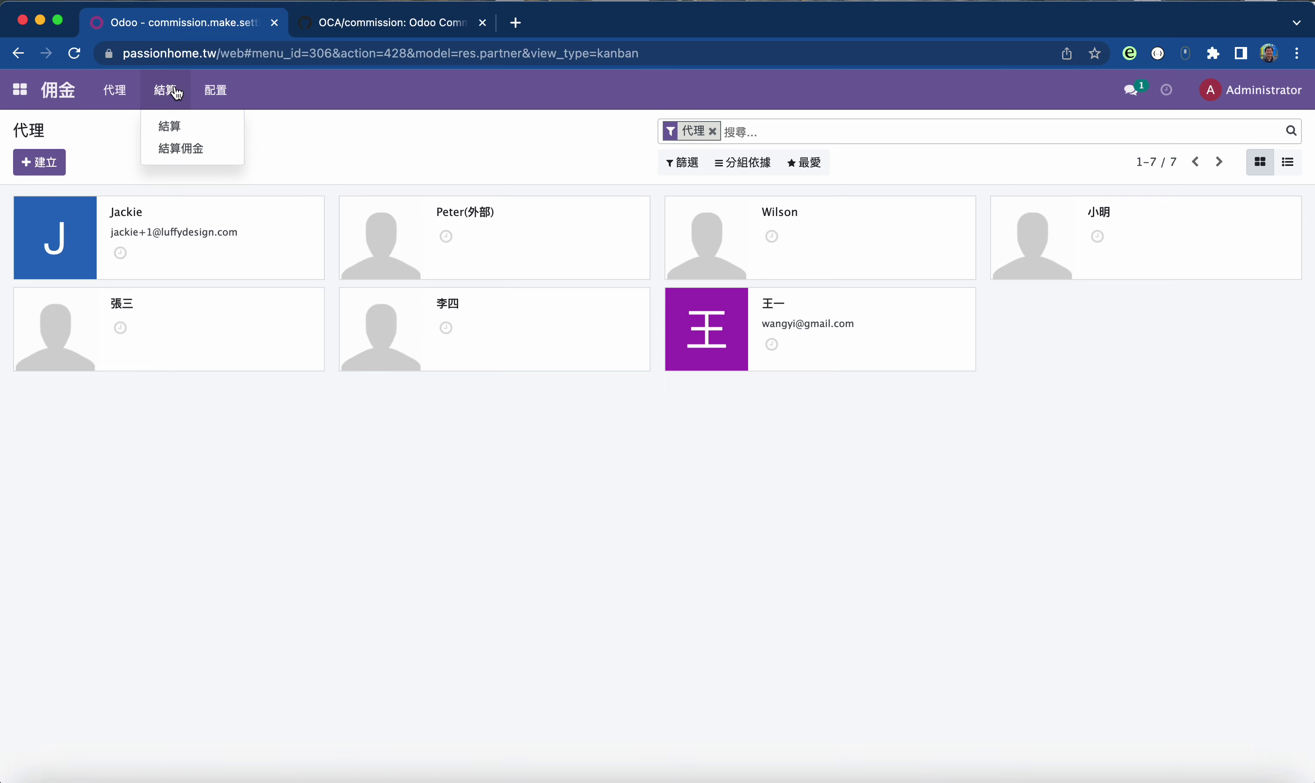
{"action": "left_click", "coordinate": [170, 149]}
{"action": "left_click", "coordinate": [533, 228]}
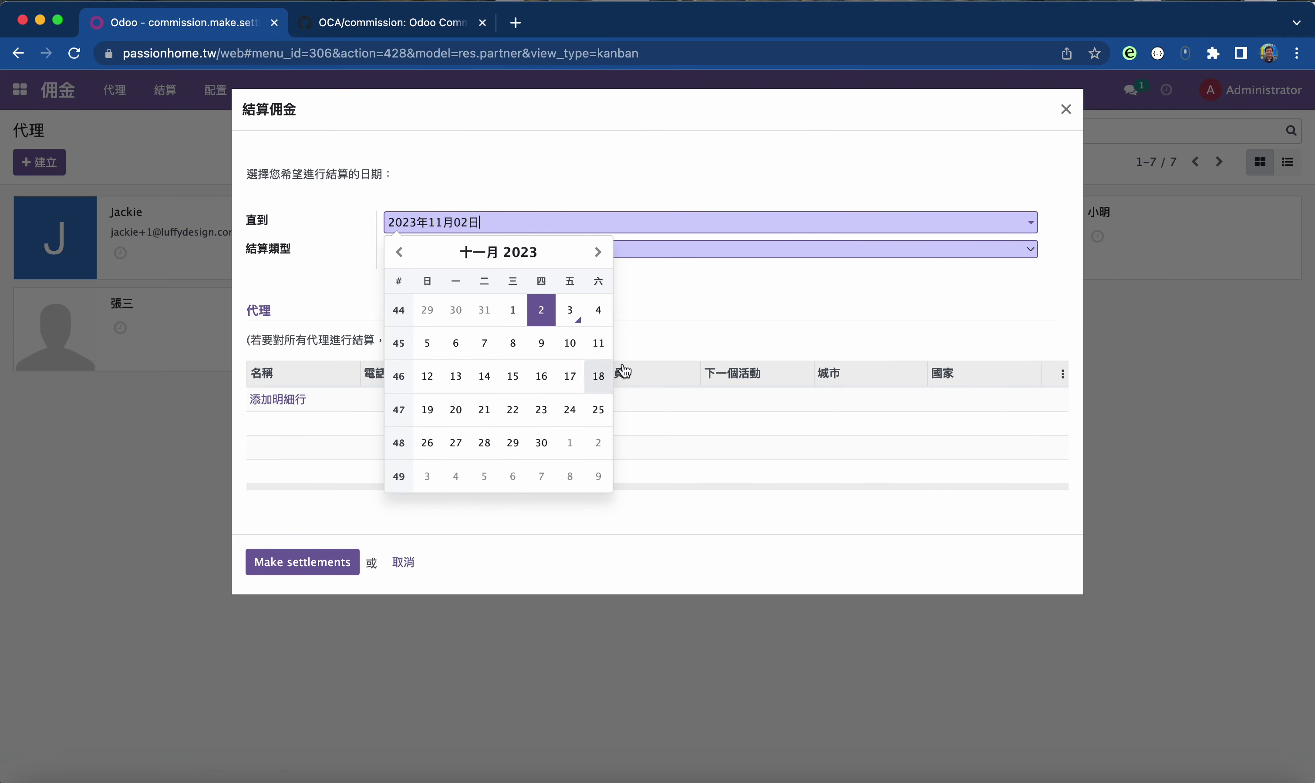
{"action": "left_click", "coordinate": [570, 444]}
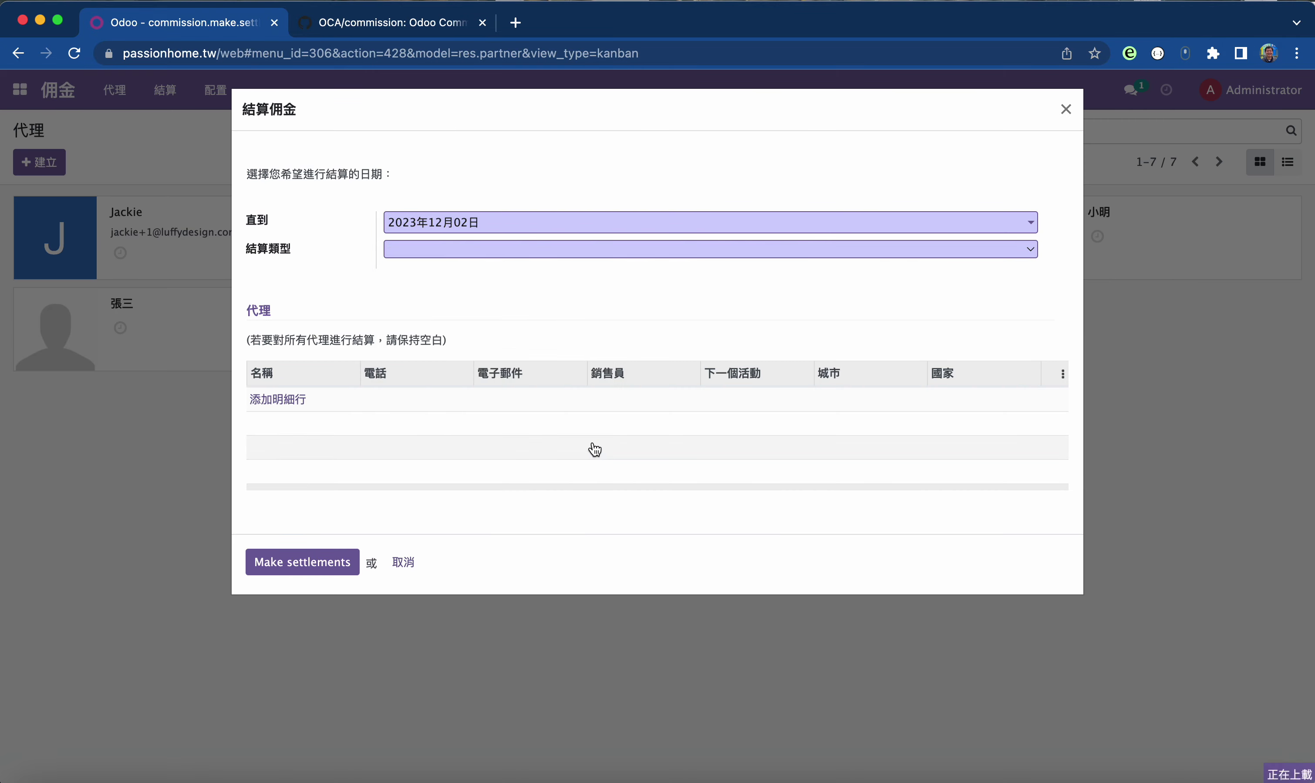
{"action": "left_click", "coordinate": [483, 247]}
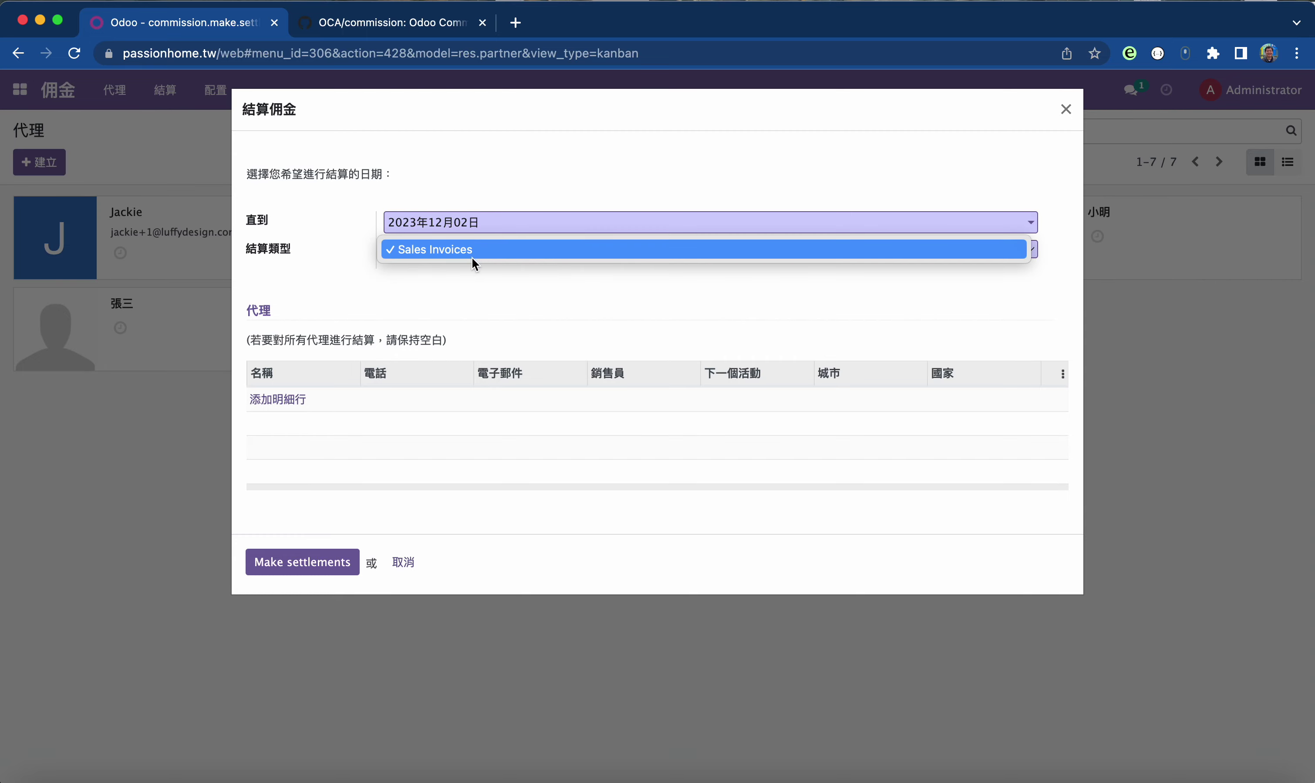
{"action": "left_click", "coordinate": [457, 251]}
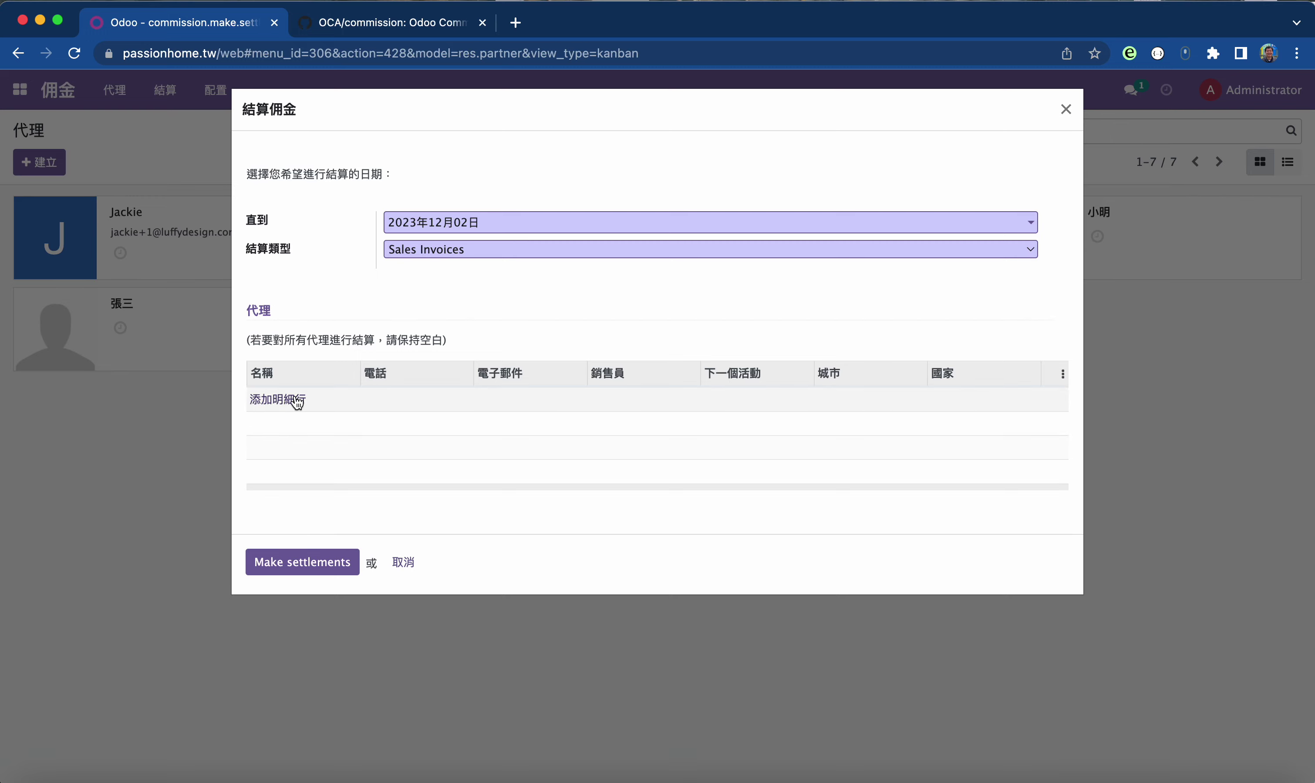
{"action": "left_click", "coordinate": [300, 561]}
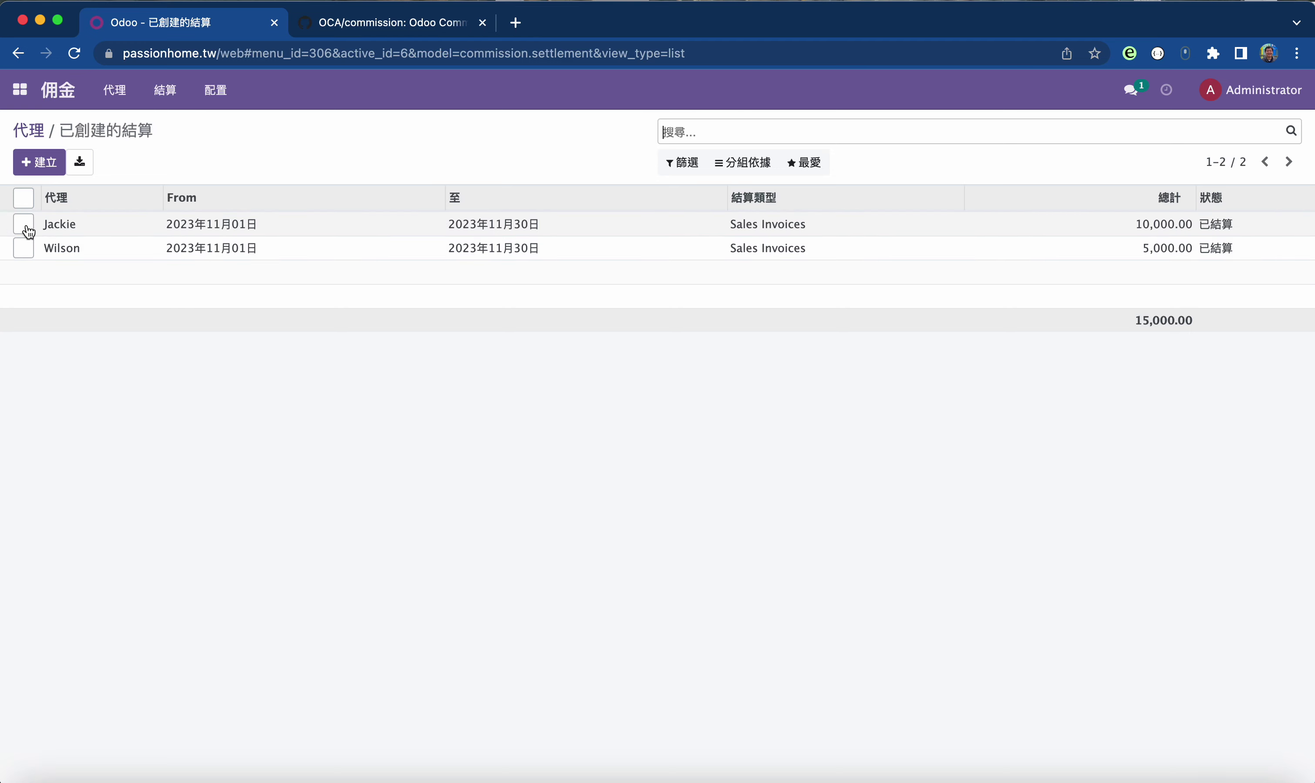
- Open the second agent's settlement, totalling 5,000, and try to make an invoice from it
{"action": "left_click", "coordinate": [21, 253]}
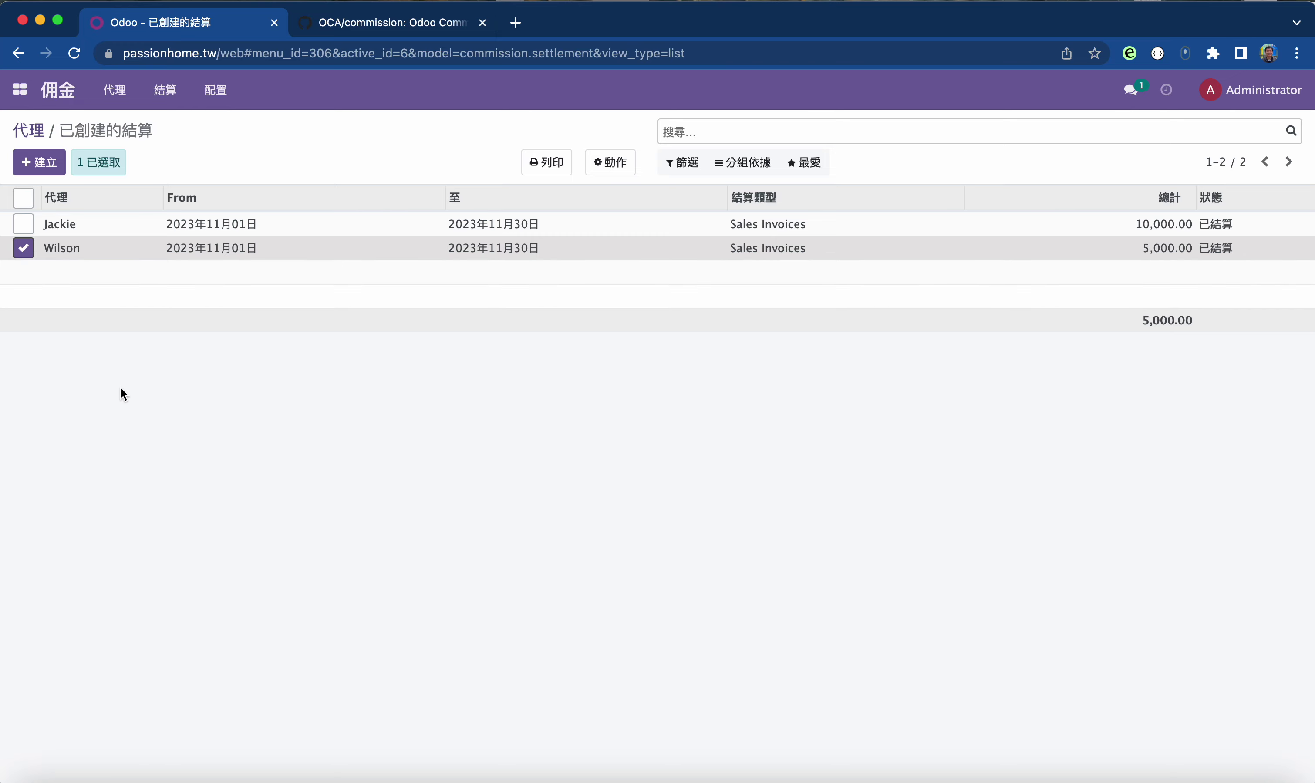
{"action": "left_click", "coordinate": [60, 250]}
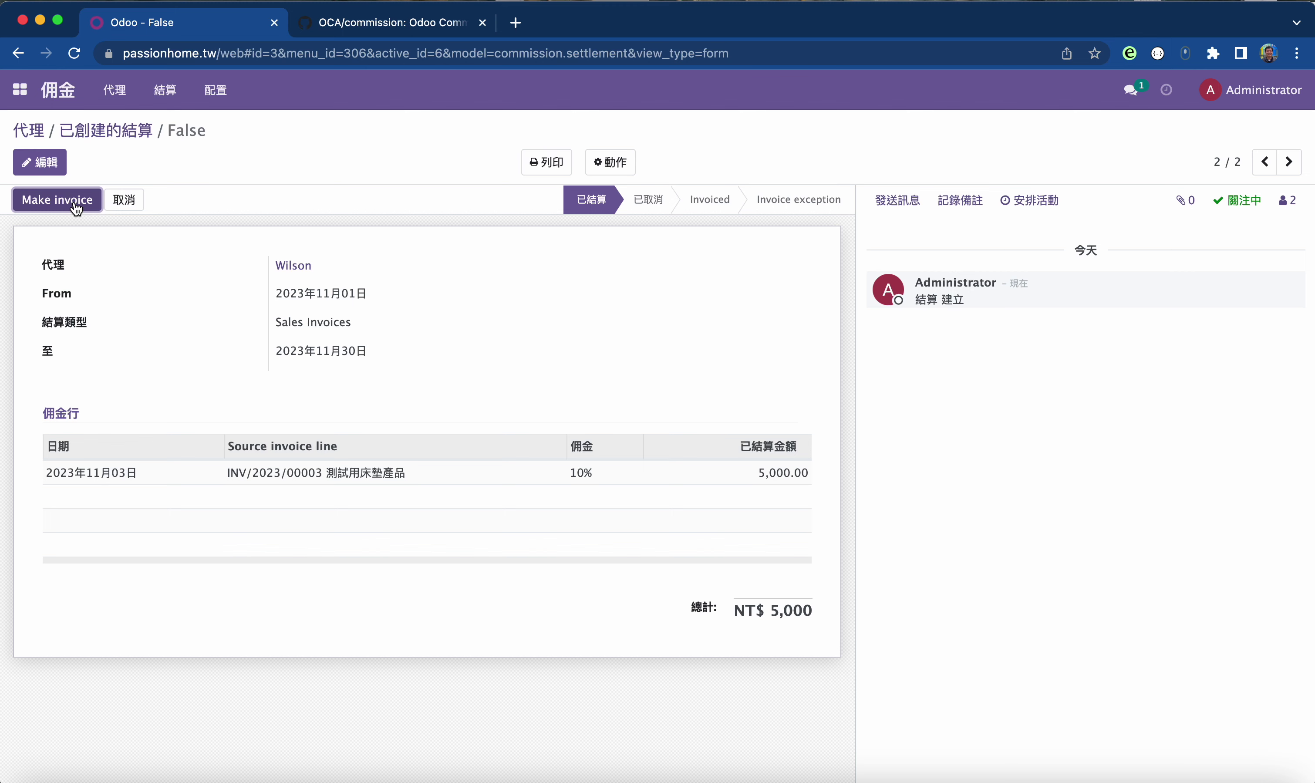
{"action": "left_click", "coordinate": [58, 200]}
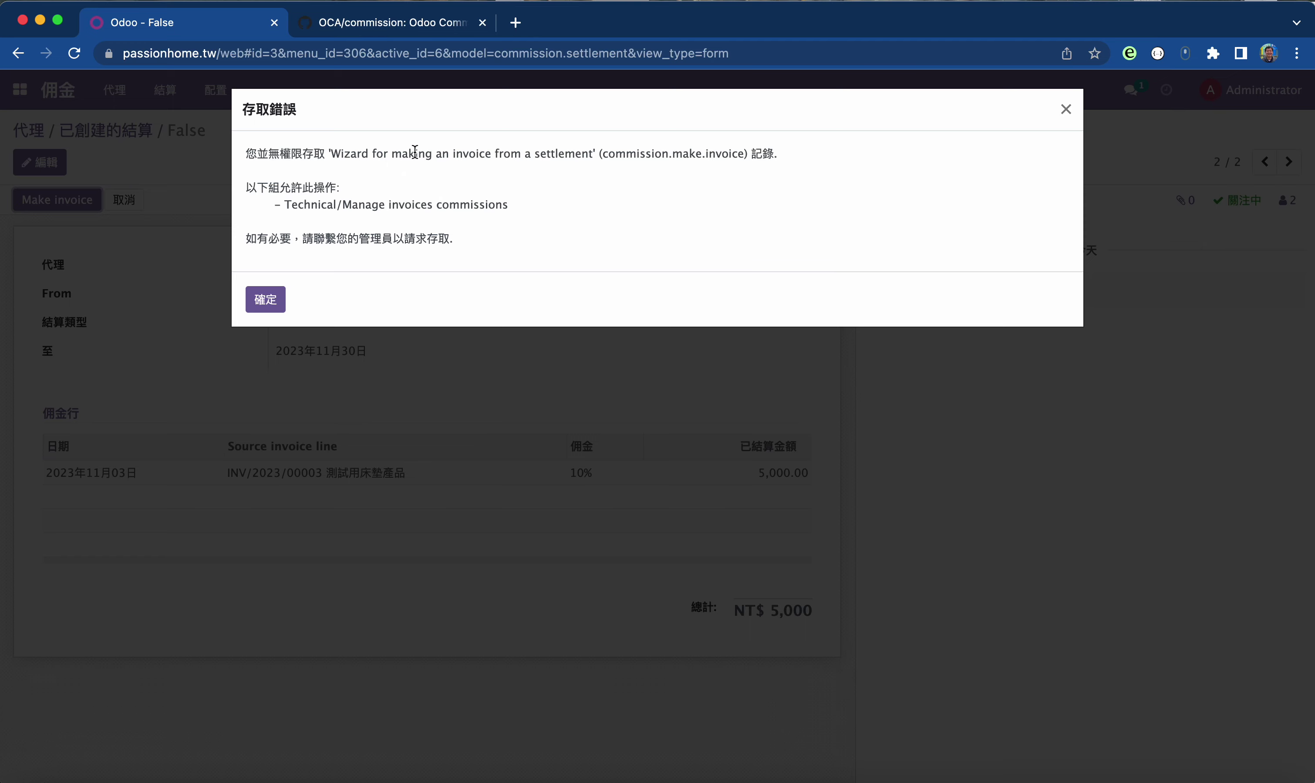
- Read the access error for the commission invoice wizard, including the group it requires, and close it
{"action": "left_click_drag", "start_coordinate": [327, 154], "coordinate": [908, 262]}
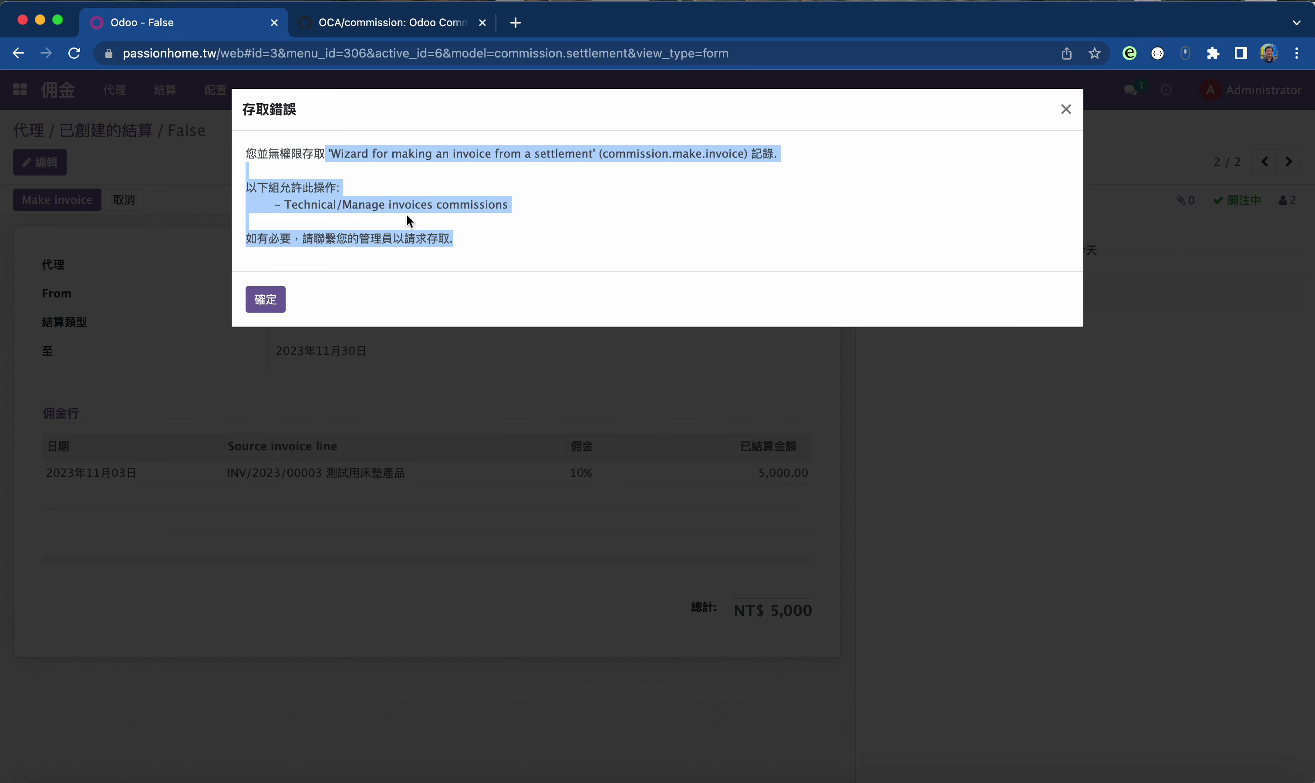
{"action": "left_click_drag", "start_coordinate": [279, 153], "coordinate": [685, 245]}
{"action": "left_click_drag", "start_coordinate": [314, 153], "coordinate": [726, 242]}
{"action": "left_click", "coordinate": [357, 202]}
{"action": "left_click_drag", "start_coordinate": [358, 205], "coordinate": [746, 252]}
{"action": "left_click", "coordinate": [749, 254]}
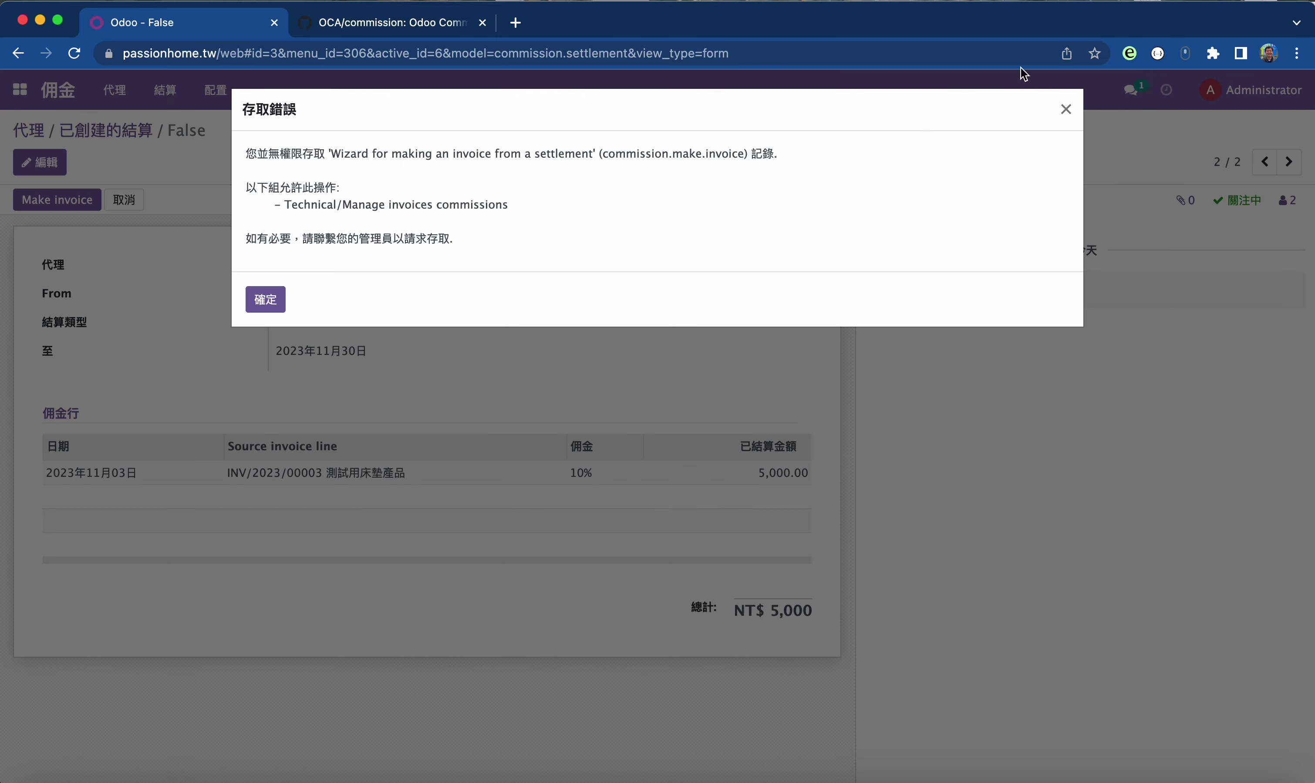
{"action": "left_click", "coordinate": [1069, 112]}
- Open the Administrator user from user management in the 設定 app and look through its access rights
{"action": "left_click", "coordinate": [1260, 93]}
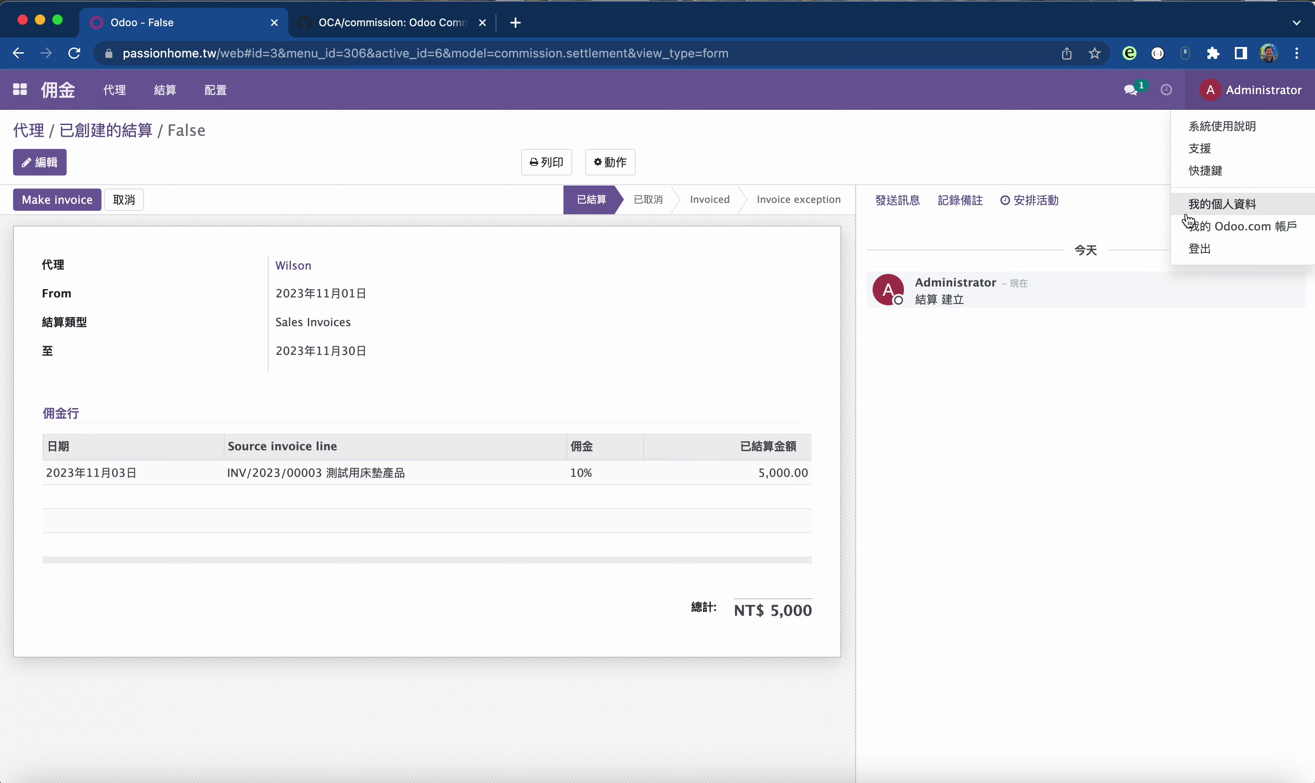
{"action": "left_click", "coordinate": [1222, 204]}
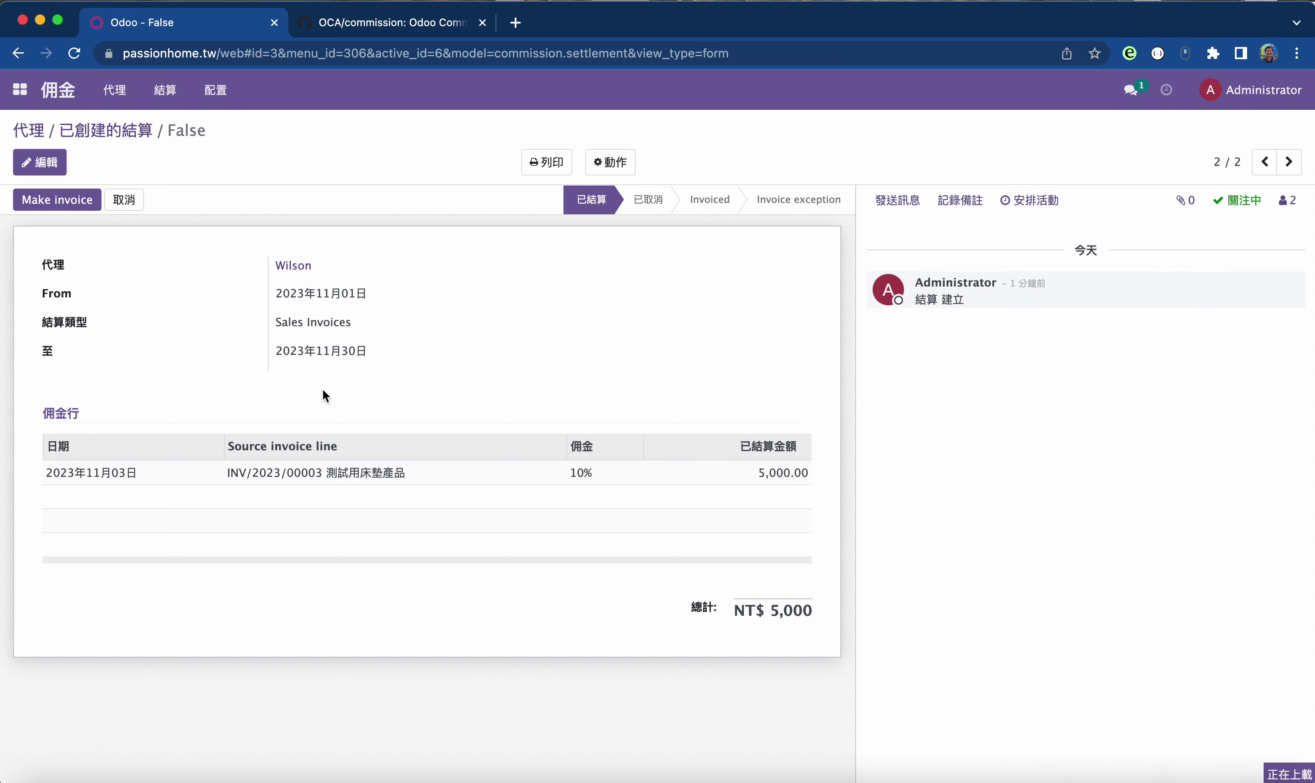
{"action": "left_click", "coordinate": [23, 94]}
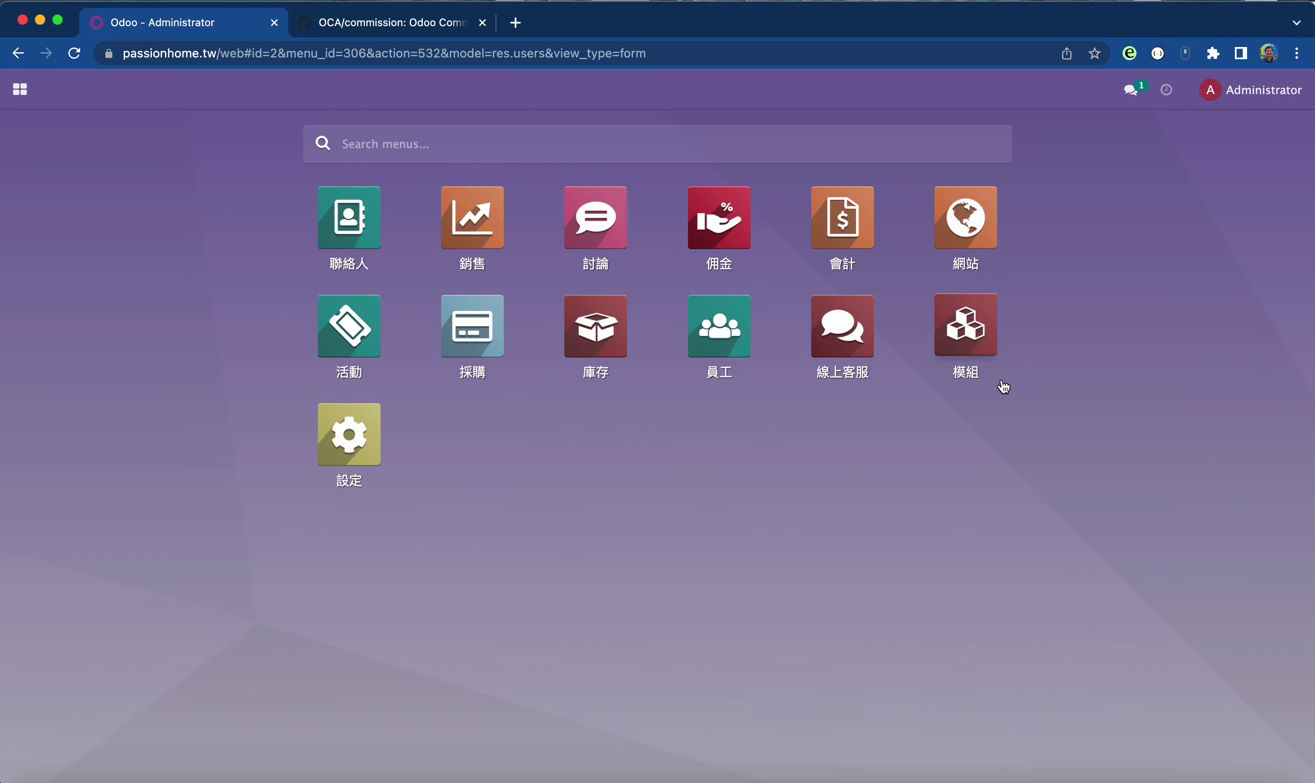
{"action": "left_click", "coordinate": [338, 439]}
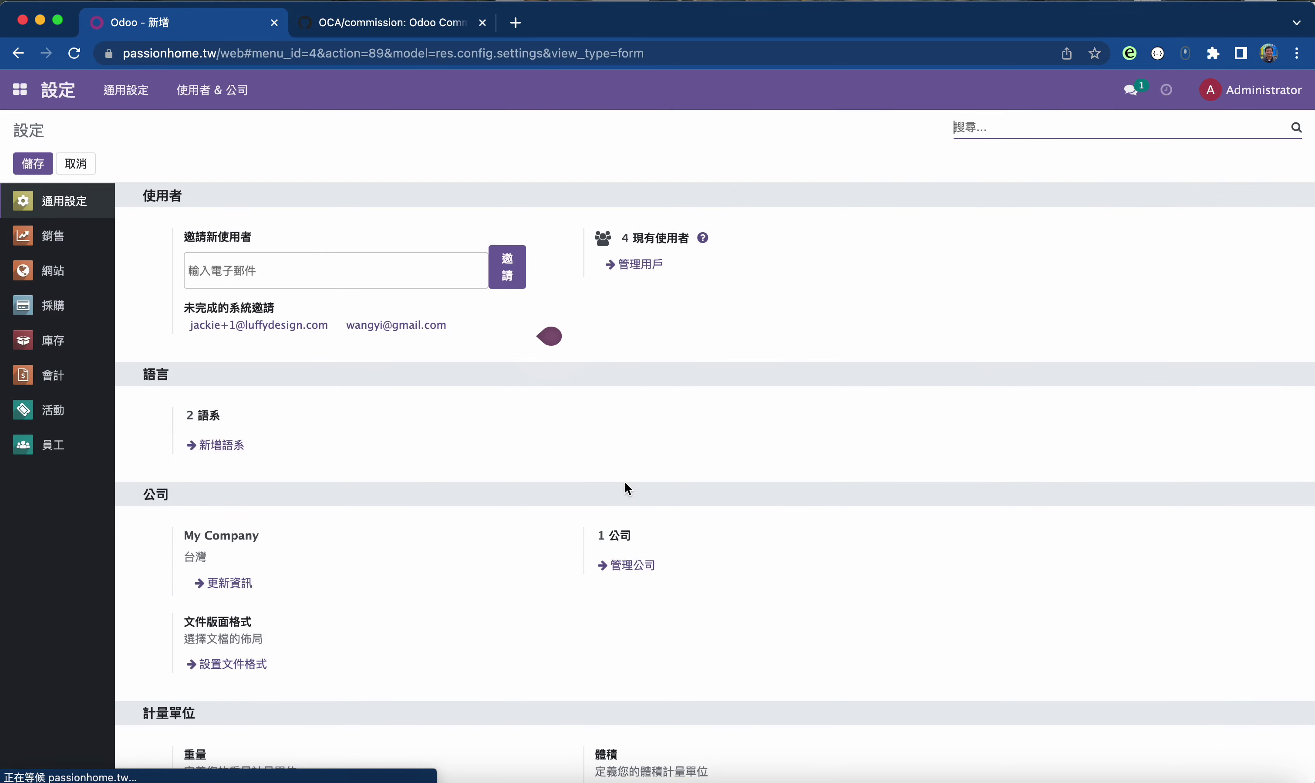
{"action": "left_click", "coordinate": [648, 265]}
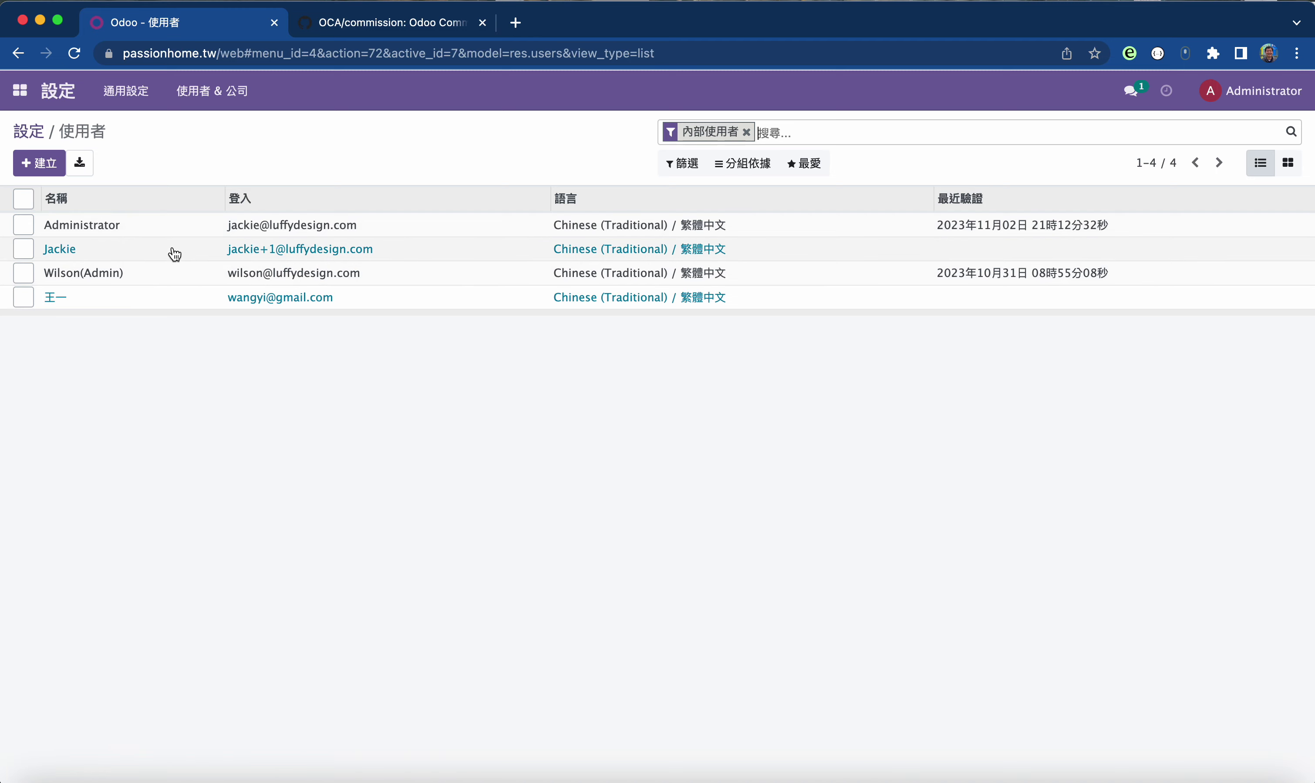
{"action": "left_click", "coordinate": [125, 226]}
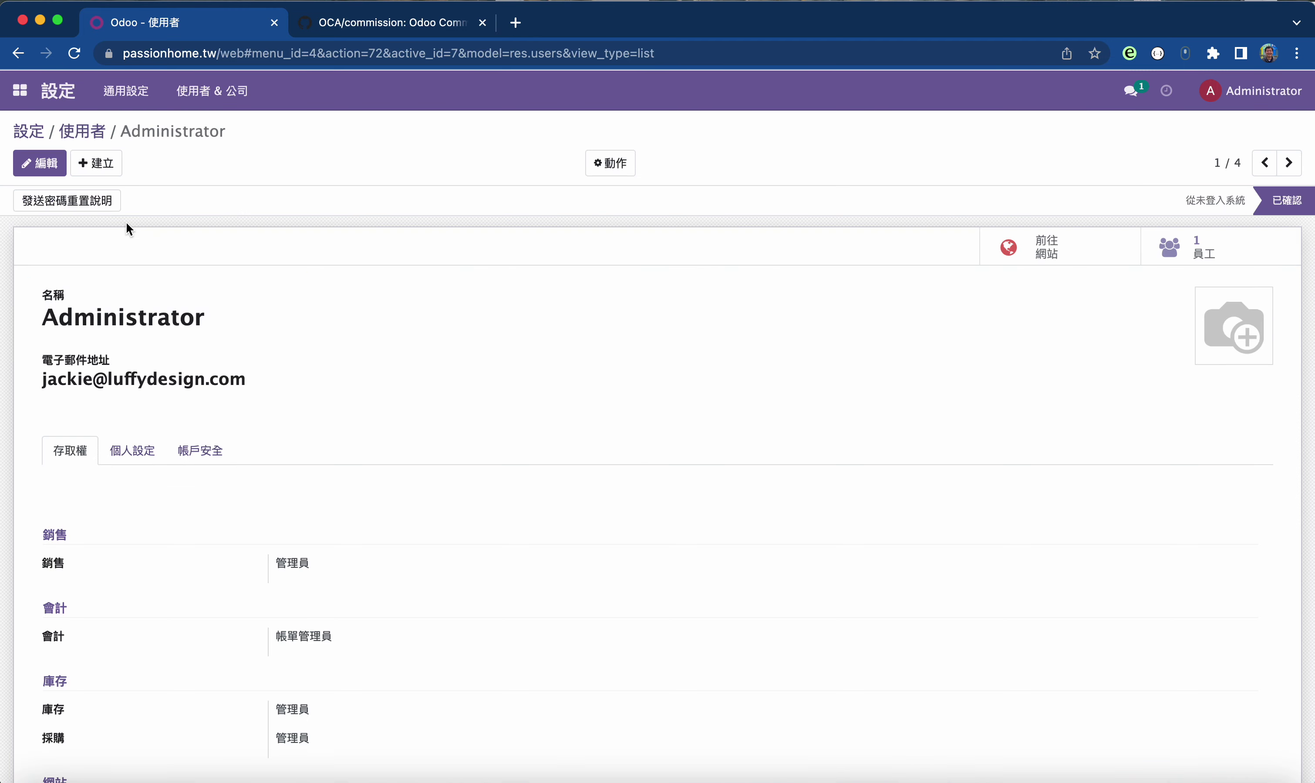
{"action": "scroll", "coordinate": [674, 487], "scroll_direction": "down", "scroll_amount": 2}
{"action": "scroll", "coordinate": [673, 487], "scroll_direction": "down", "scroll_amount": 5}
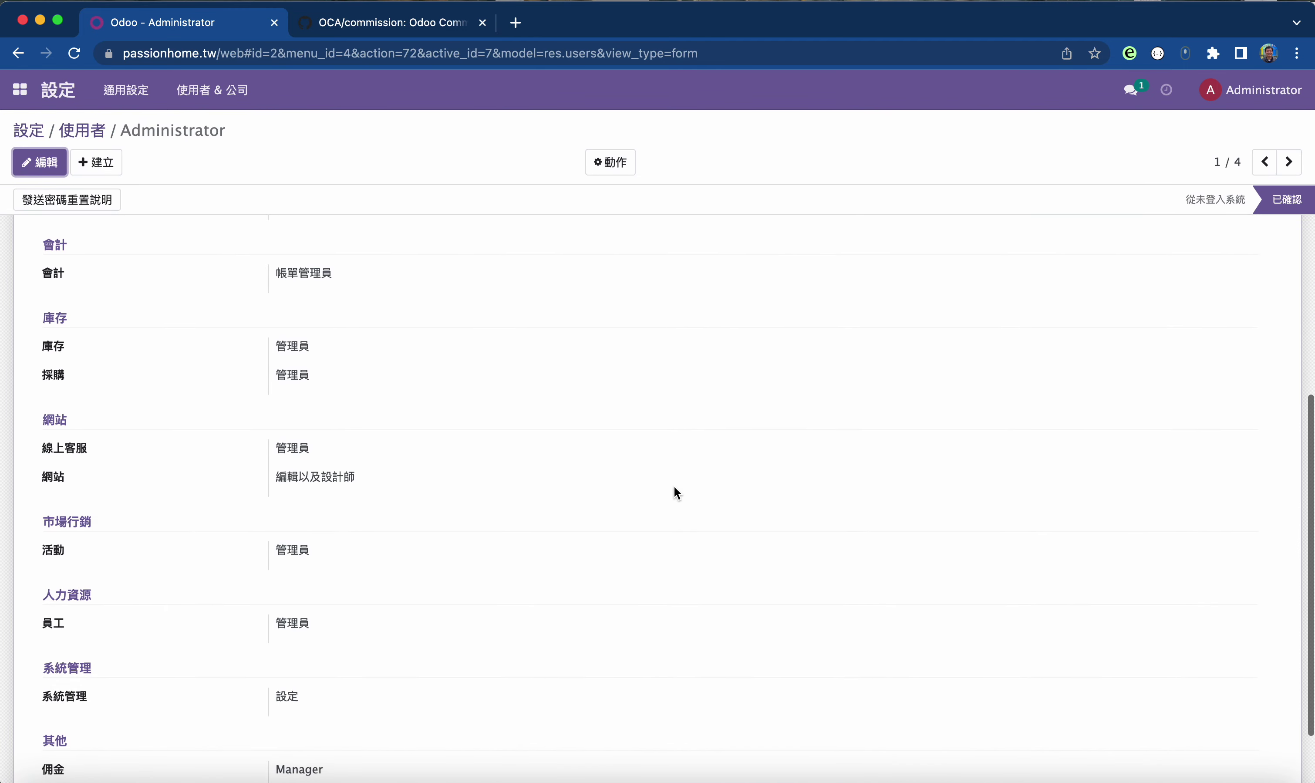
- Edit the Administrator user and check the options of the 佣金 access right, keeping Manager selected
{"action": "scroll", "coordinate": [101, 337], "scroll_direction": "up", "scroll_amount": 2}
{"action": "left_click", "coordinate": [40, 162]}
{"action": "scroll", "coordinate": [698, 624], "scroll_direction": "down", "scroll_amount": 2}
{"action": "scroll", "coordinate": [699, 625], "scroll_direction": "down", "scroll_amount": 5}
{"action": "left_click", "coordinate": [397, 687]}
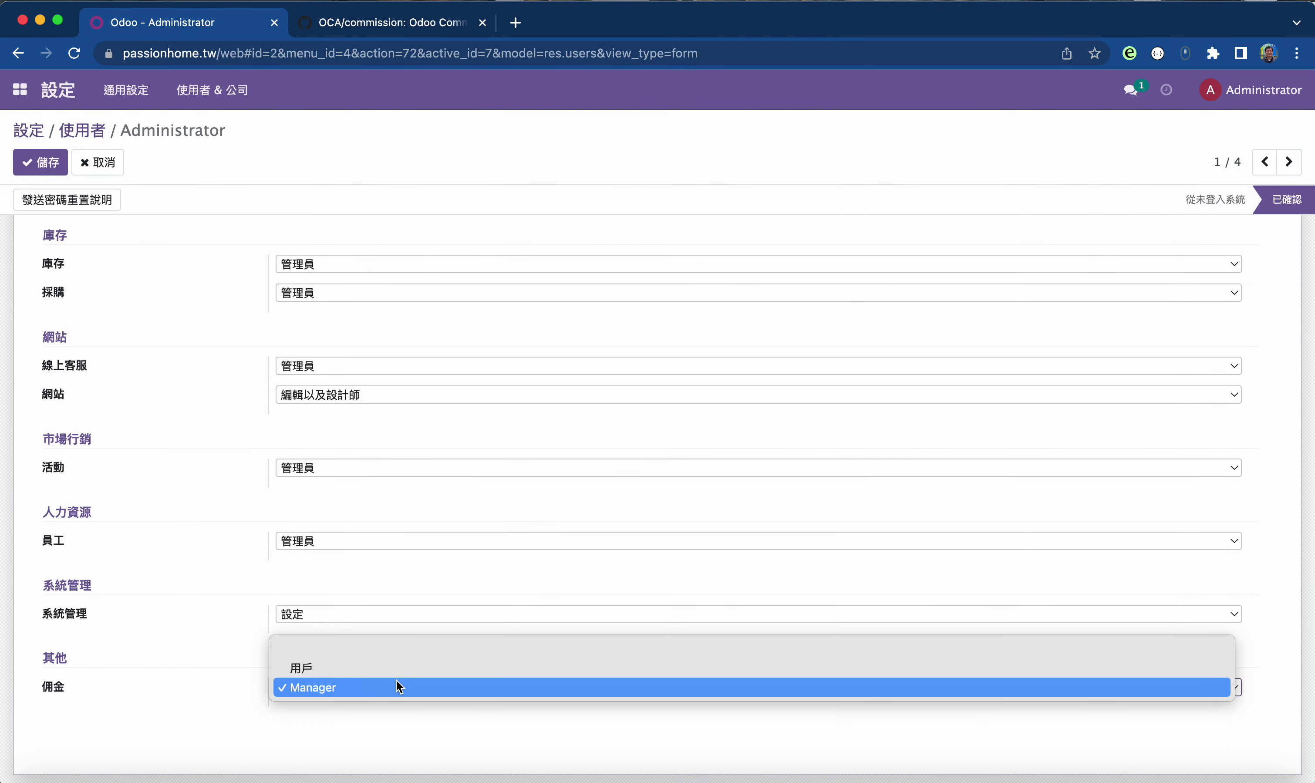
{"action": "left_click", "coordinate": [402, 687]}
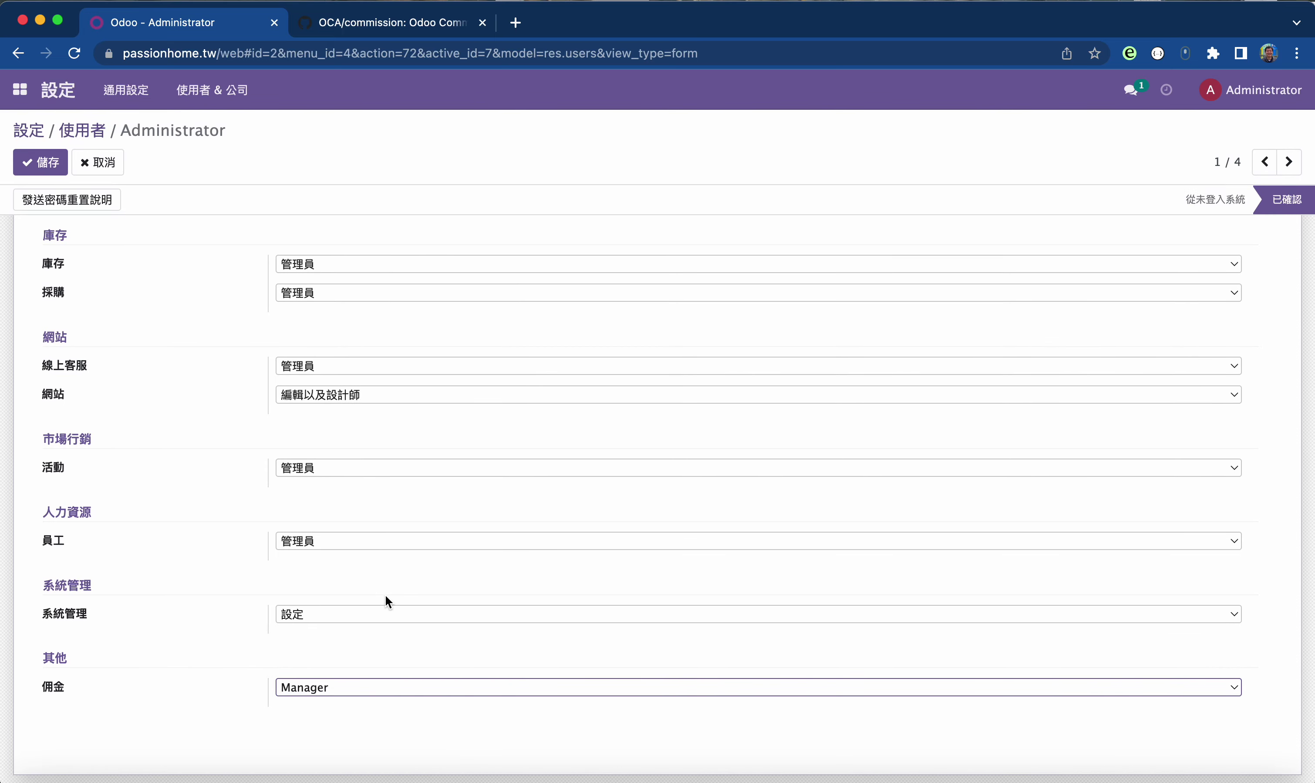
- Examine the Administrator's 個人設定, 帳戶安全 and 存取權 pages for a permission to manage commission invoices
{"action": "scroll", "coordinate": [411, 577], "scroll_direction": "up", "scroll_amount": 5}
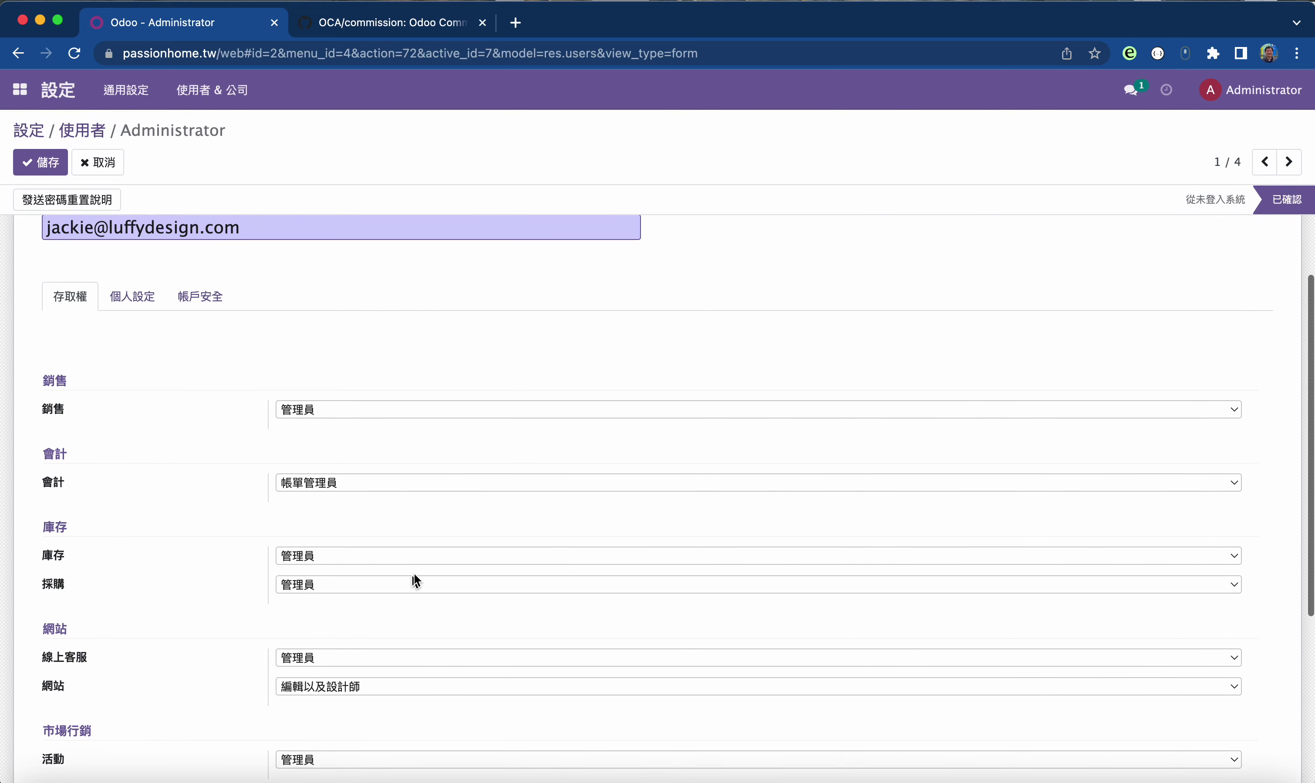
{"action": "scroll", "coordinate": [416, 580], "scroll_direction": "up", "scroll_amount": 3}
{"action": "left_click", "coordinate": [132, 451]}
{"action": "scroll", "coordinate": [392, 513], "scroll_direction": "down", "scroll_amount": 2}
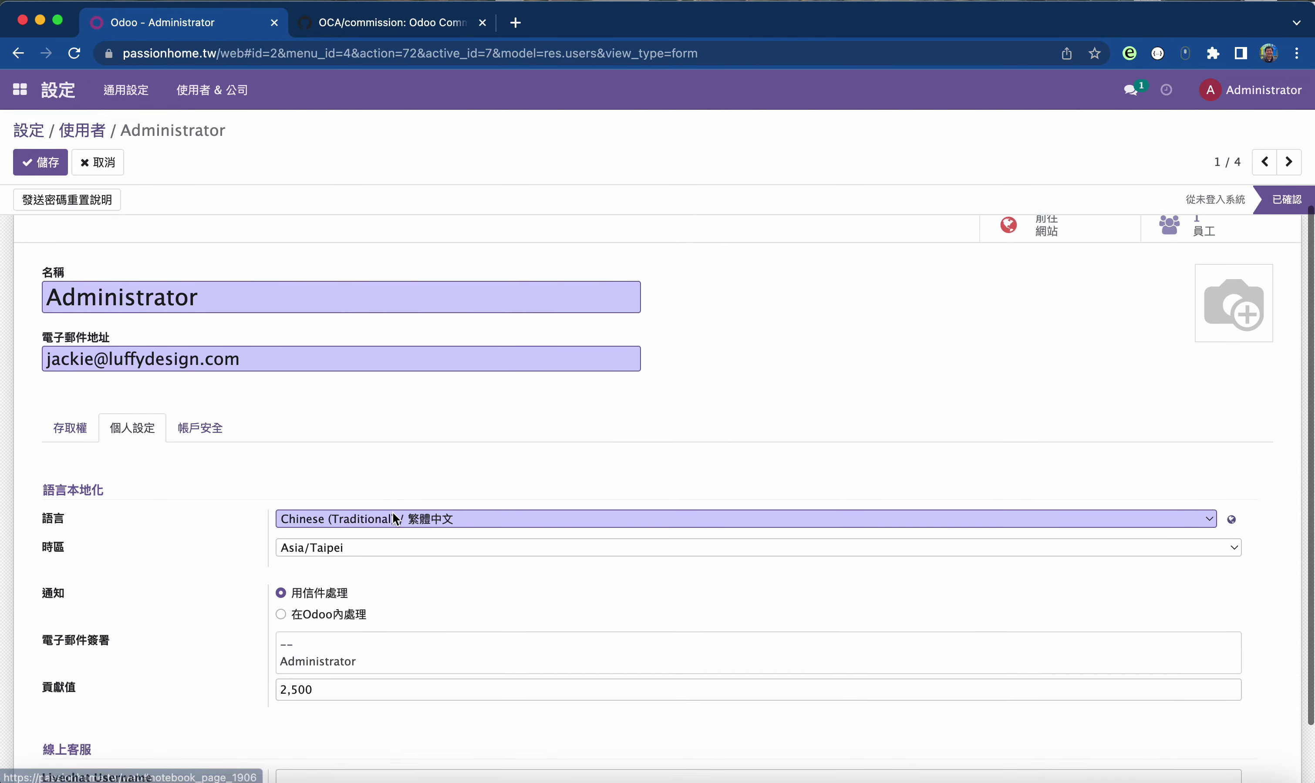
{"action": "left_click", "coordinate": [221, 361]}
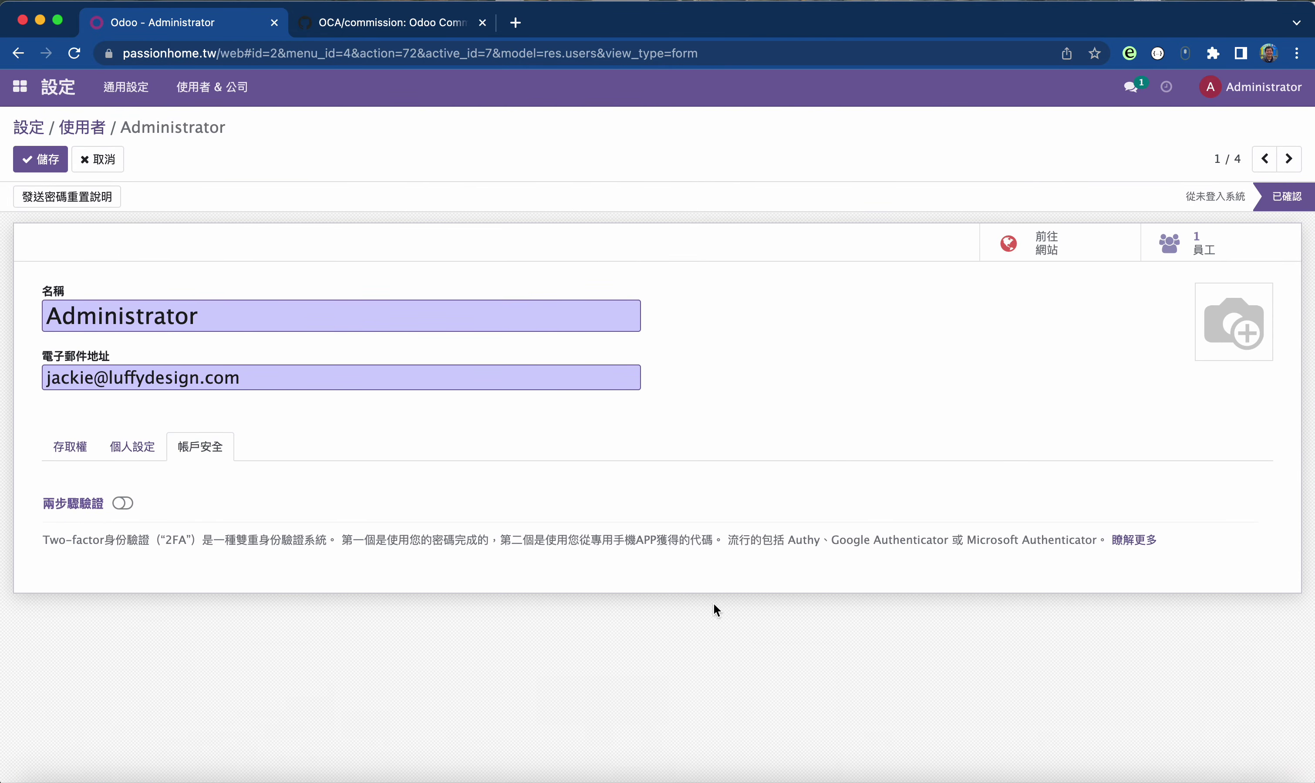
{"action": "left_click", "coordinate": [144, 451]}
{"action": "scroll", "coordinate": [446, 538], "scroll_direction": "down", "scroll_amount": 2}
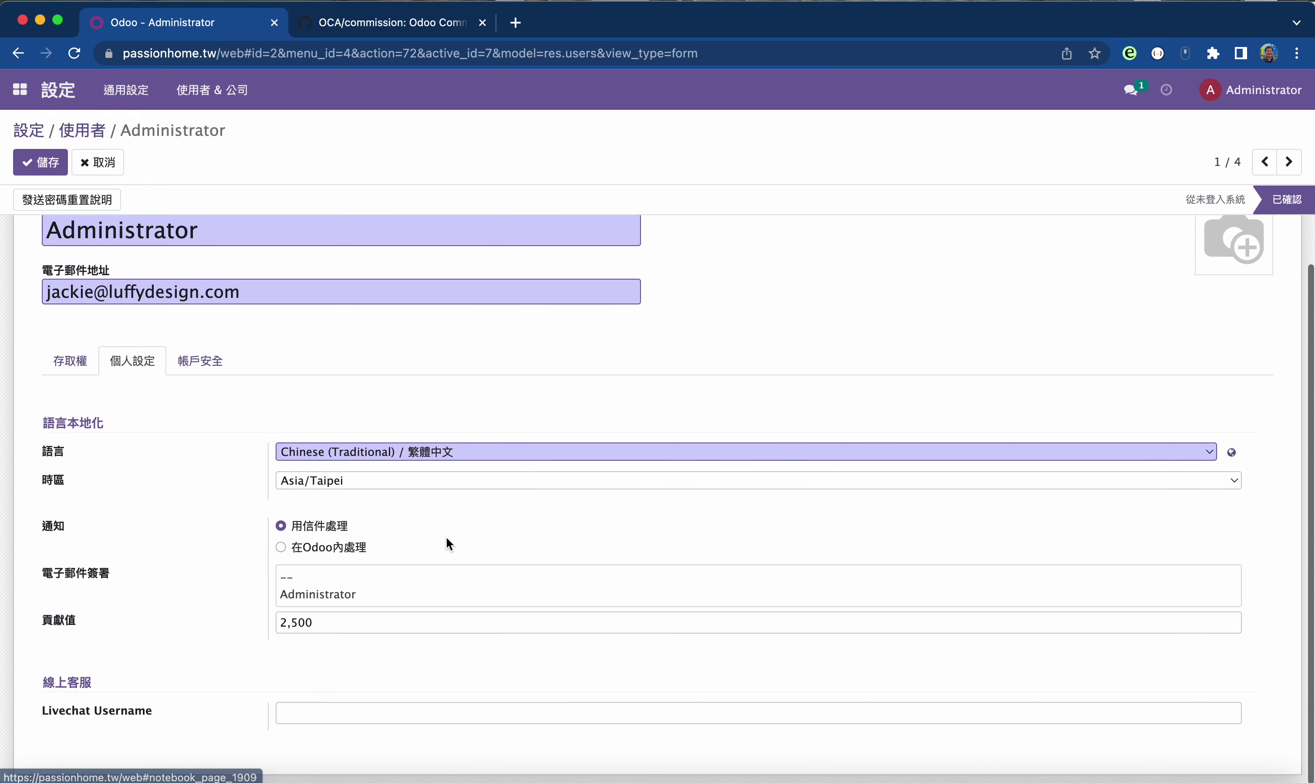
{"action": "left_click", "coordinate": [47, 368]}
{"action": "scroll", "coordinate": [421, 453], "scroll_direction": "down", "scroll_amount": 6}
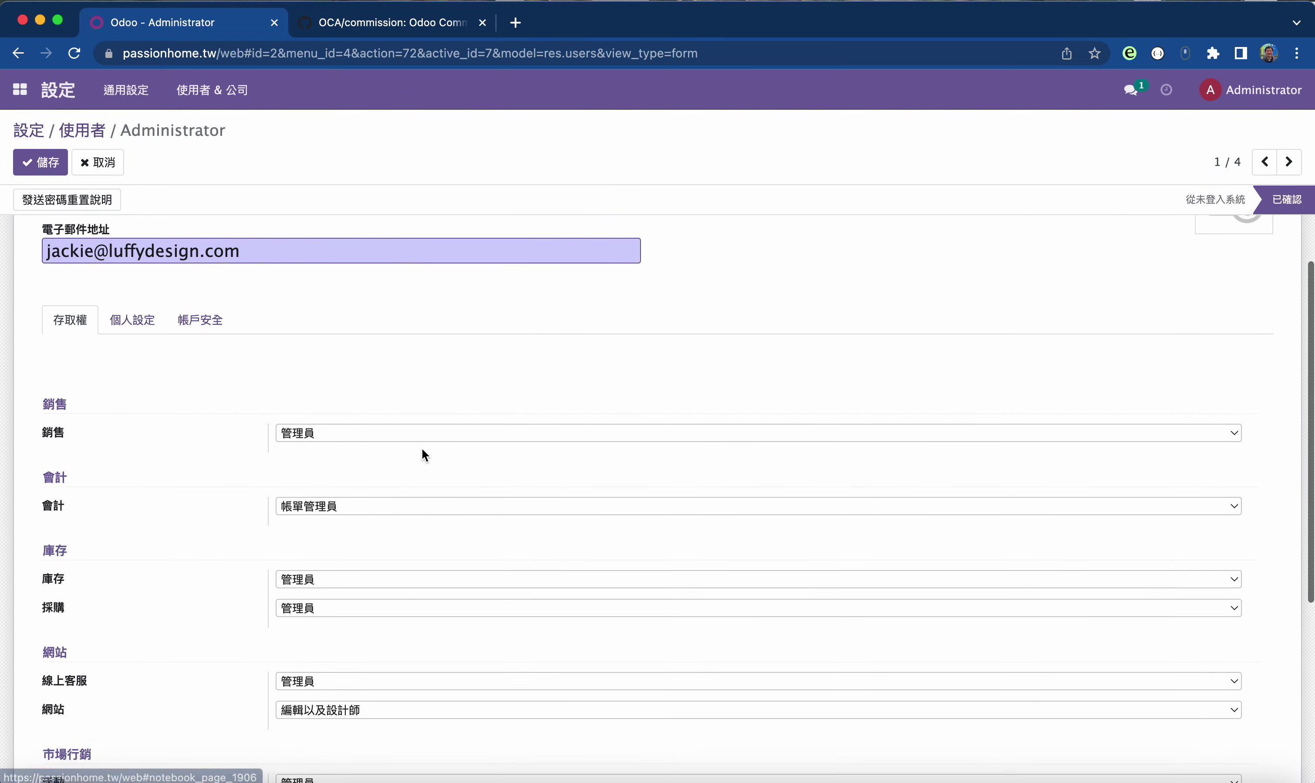
{"action": "scroll", "coordinate": [421, 452], "scroll_direction": "up", "scroll_amount": 8}
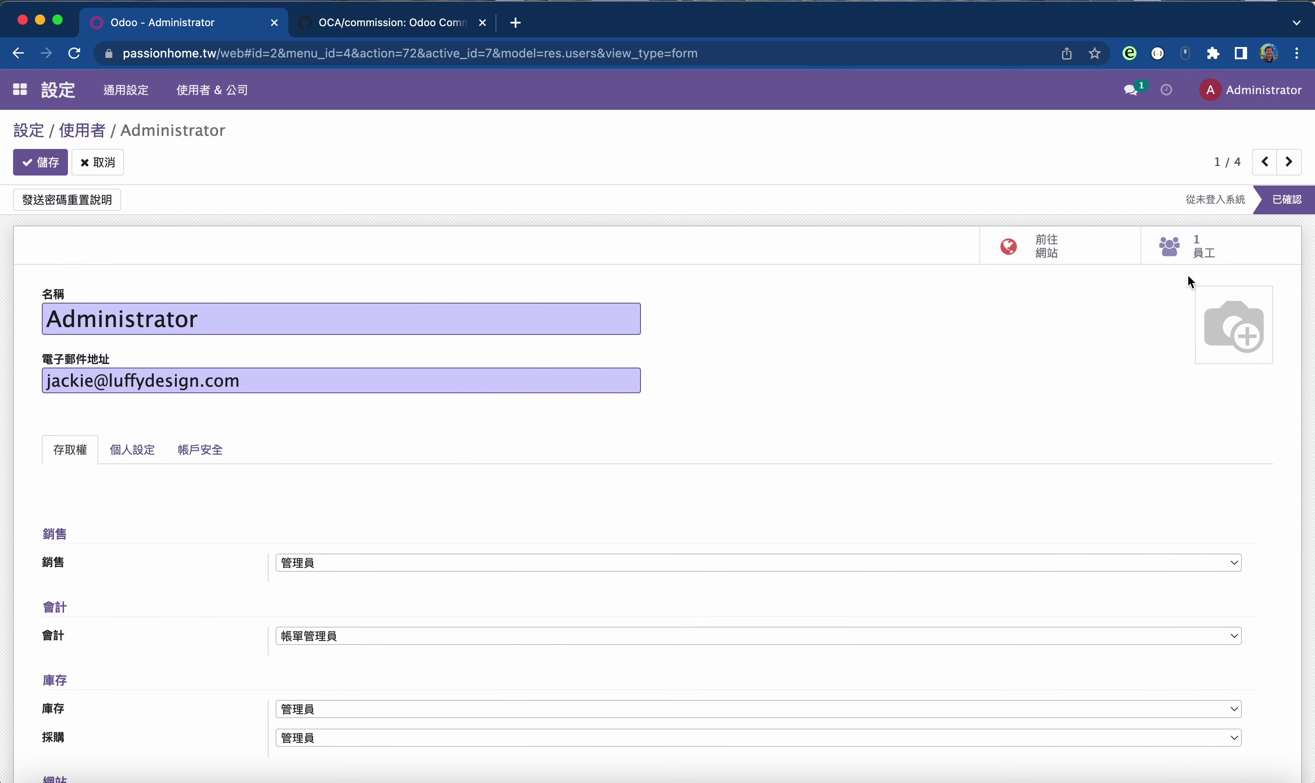
- Examine the Administrator's linked employee record, including badges, private information and HR settings, and return to the user record
{"action": "left_click", "coordinate": [1181, 245]}
{"action": "left_click", "coordinate": [298, 269]}
{"action": "scroll", "coordinate": [486, 473], "scroll_direction": "down", "scroll_amount": 3}
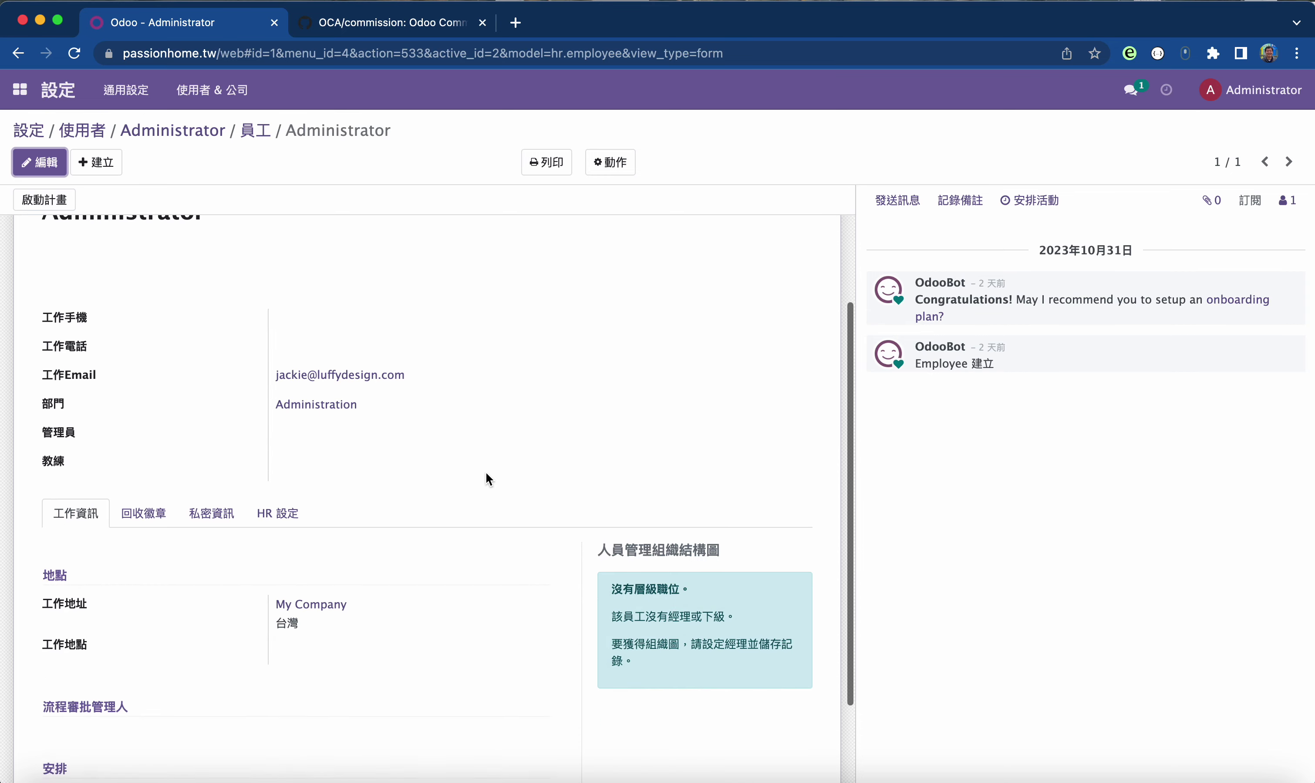
{"action": "scroll", "coordinate": [486, 473], "scroll_direction": "down", "scroll_amount": 2}
{"action": "left_click", "coordinate": [129, 398]}
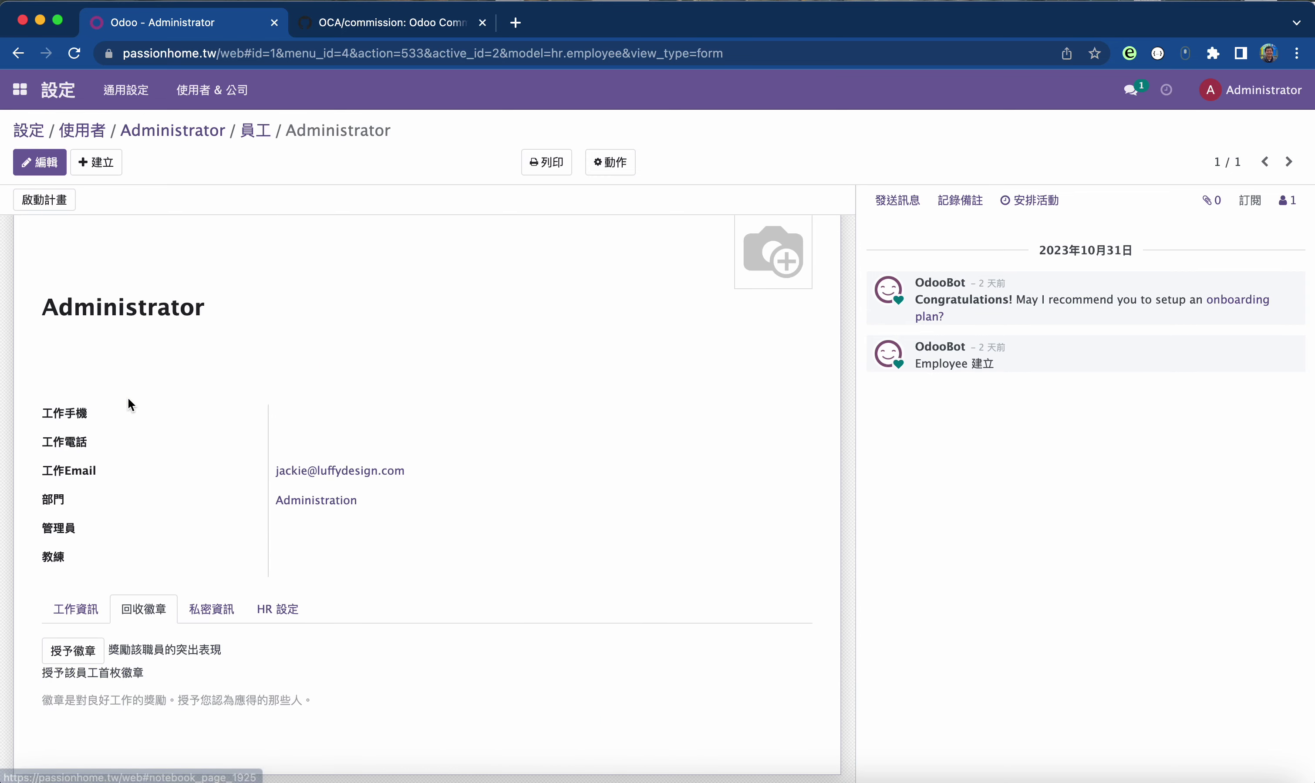
{"action": "left_click", "coordinate": [235, 610]}
{"action": "left_click", "coordinate": [291, 610]}
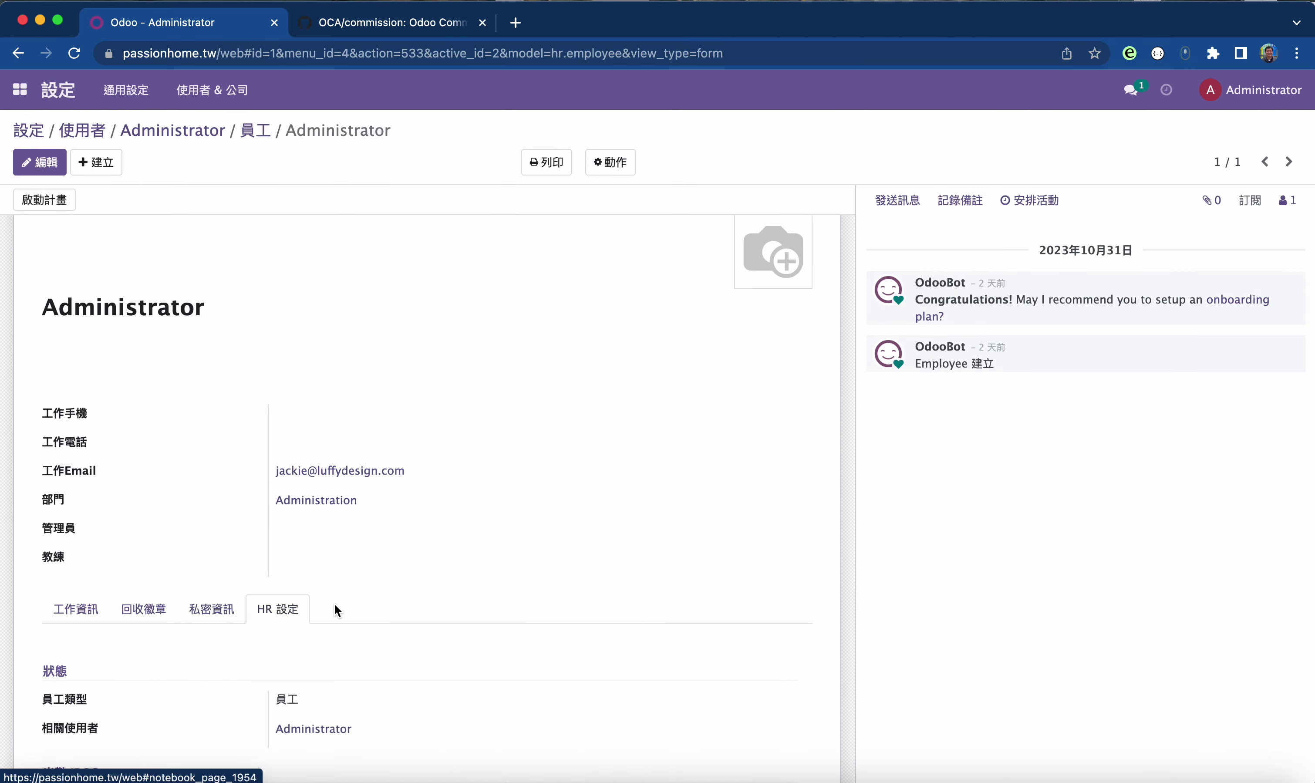
{"action": "scroll", "coordinate": [631, 587], "scroll_direction": "down", "scroll_amount": 4}
{"action": "scroll", "coordinate": [632, 588], "scroll_direction": "up", "scroll_amount": 5}
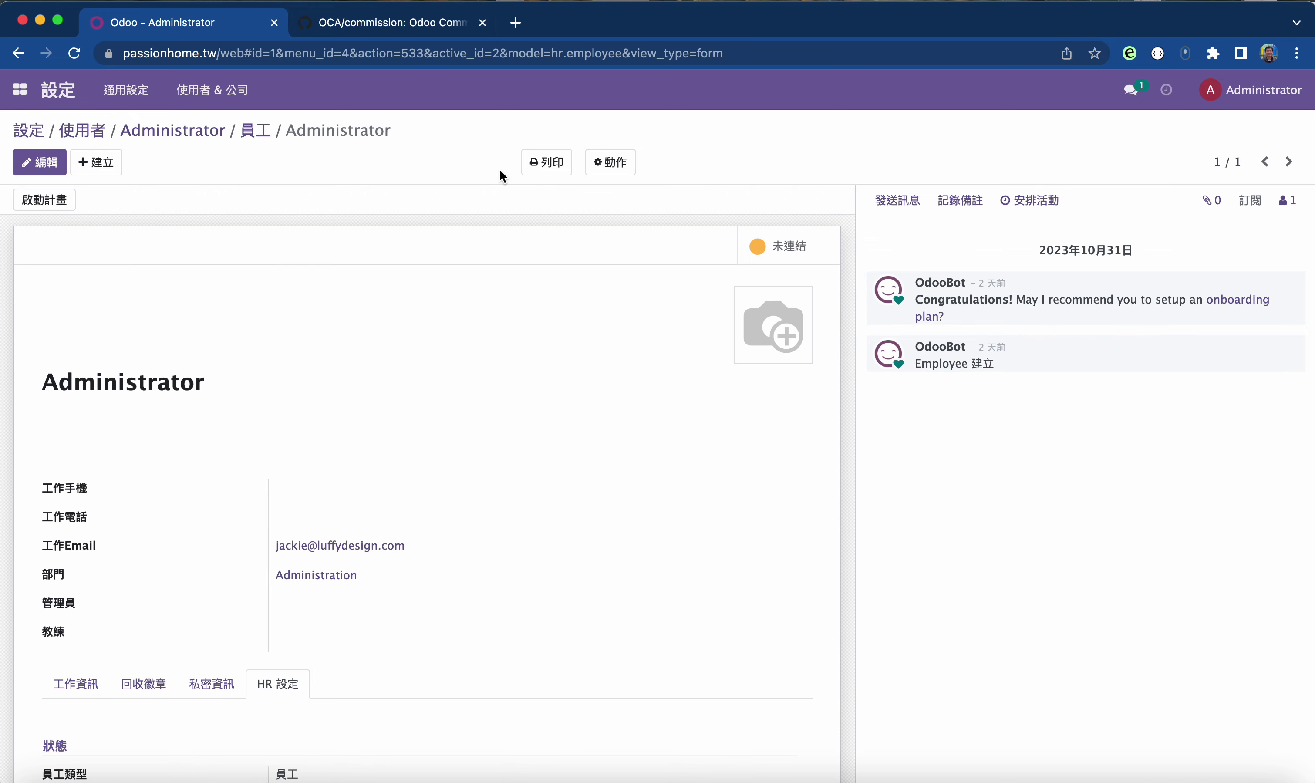
{"action": "left_click", "coordinate": [171, 131]}
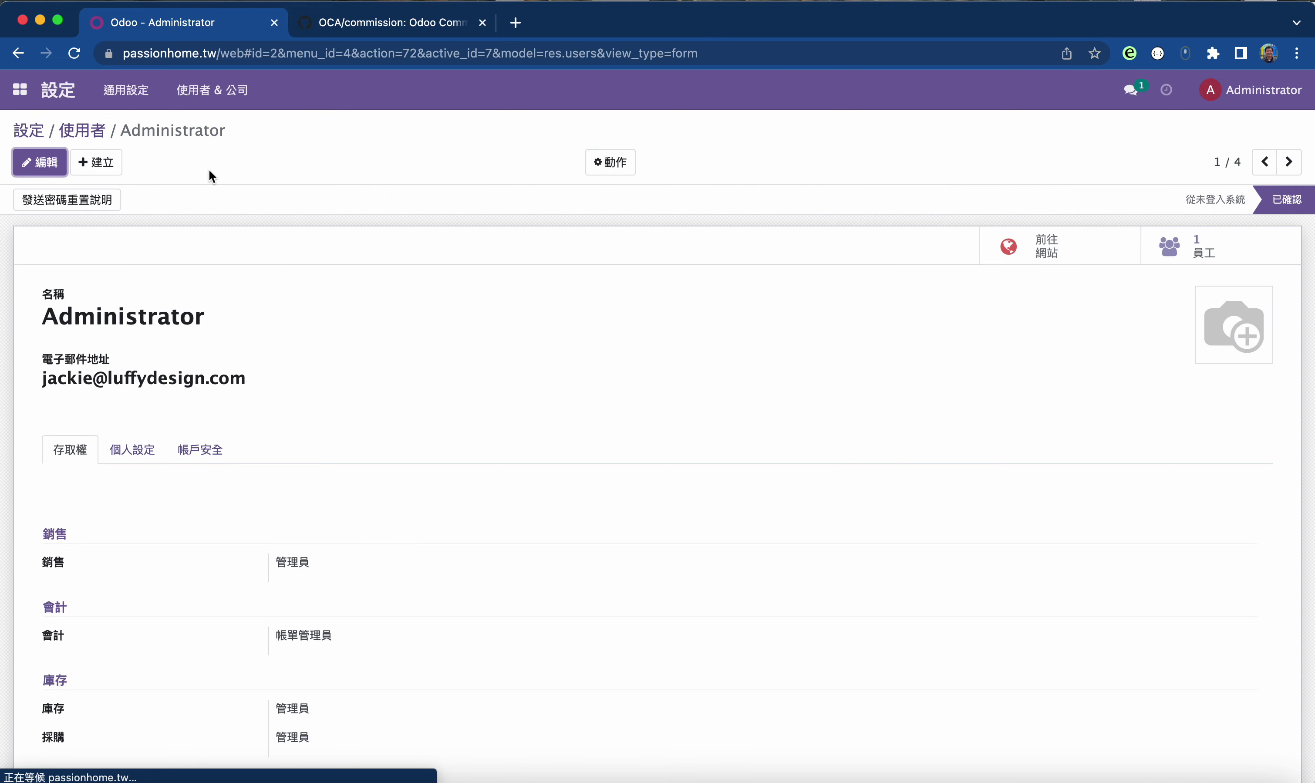
- Activate the standard developer mode (啟動開發者模式) from the general settings
{"action": "left_click", "coordinate": [20, 89]}
{"action": "left_click", "coordinate": [360, 410]}
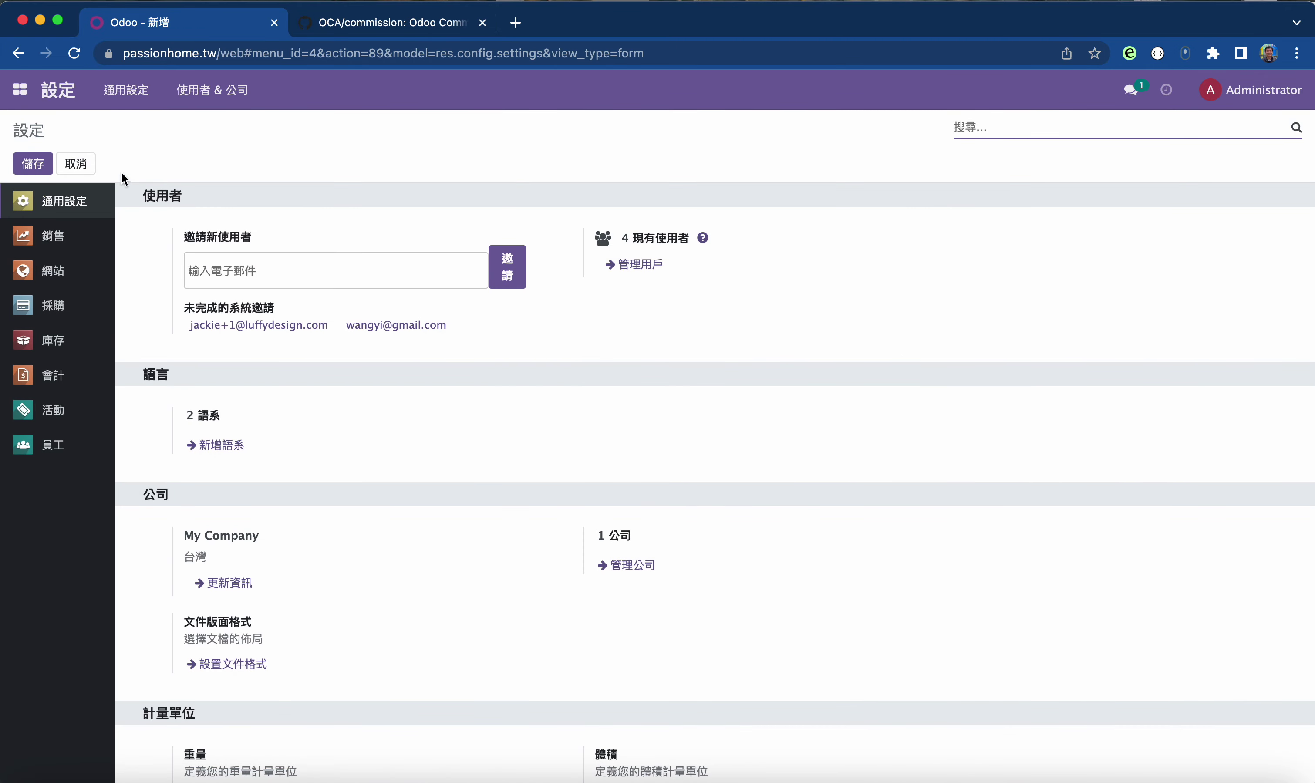
{"action": "left_click", "coordinate": [21, 91]}
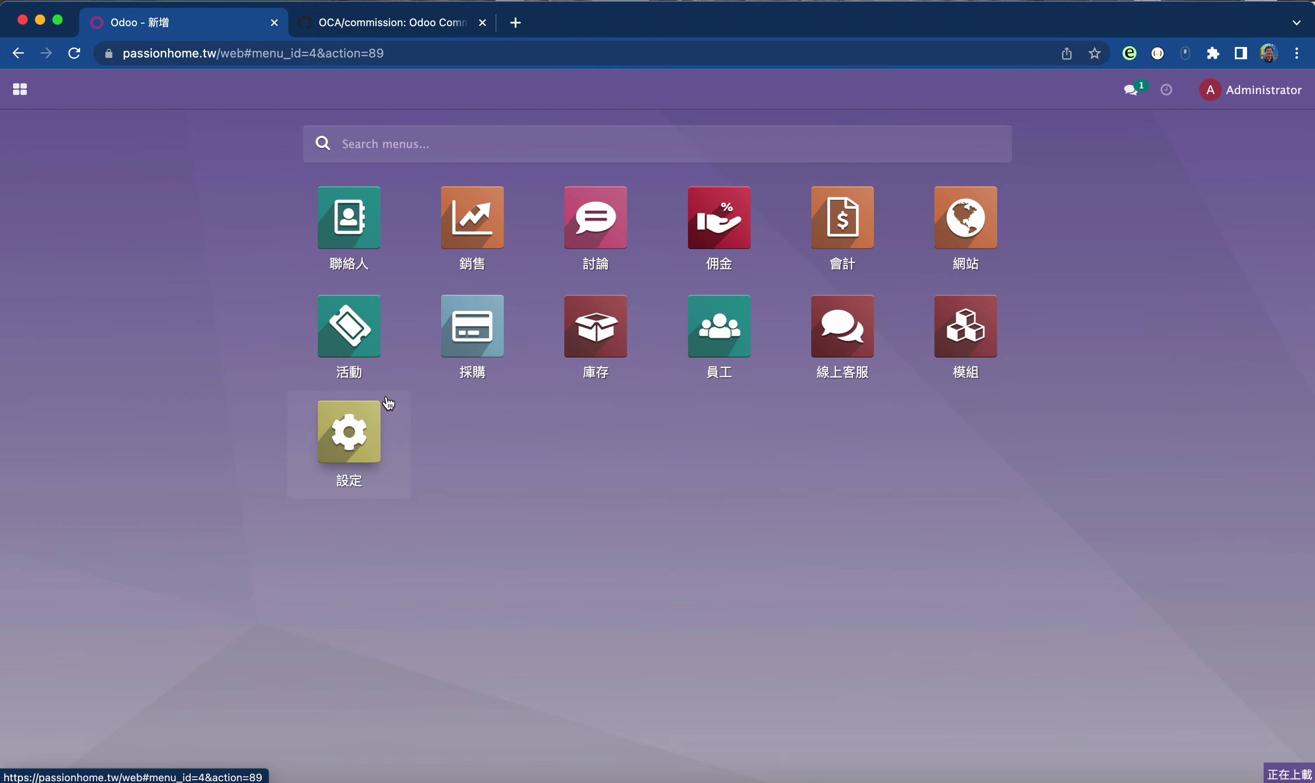
{"action": "left_click", "coordinate": [364, 458]}
{"action": "scroll", "coordinate": [448, 507], "scroll_direction": "down", "scroll_amount": 10}
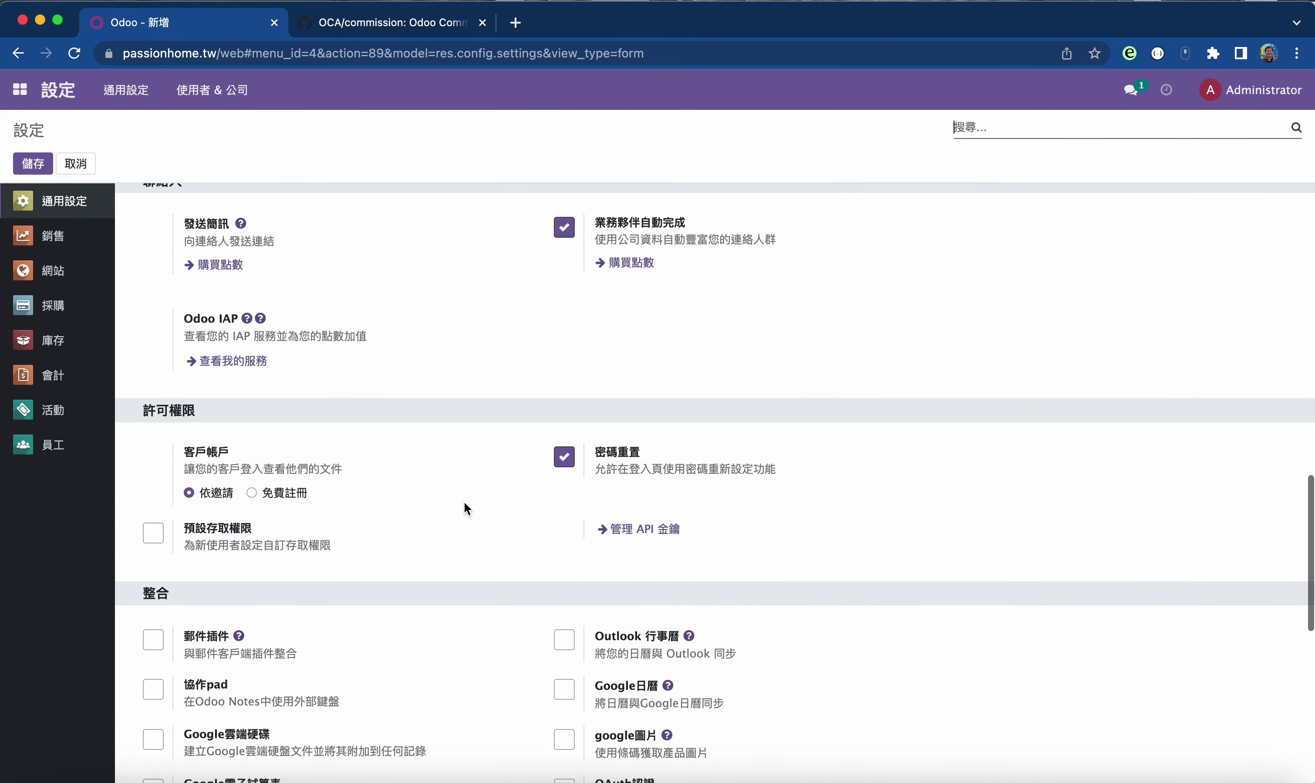
{"action": "scroll", "coordinate": [464, 508], "scroll_direction": "down", "scroll_amount": 5}
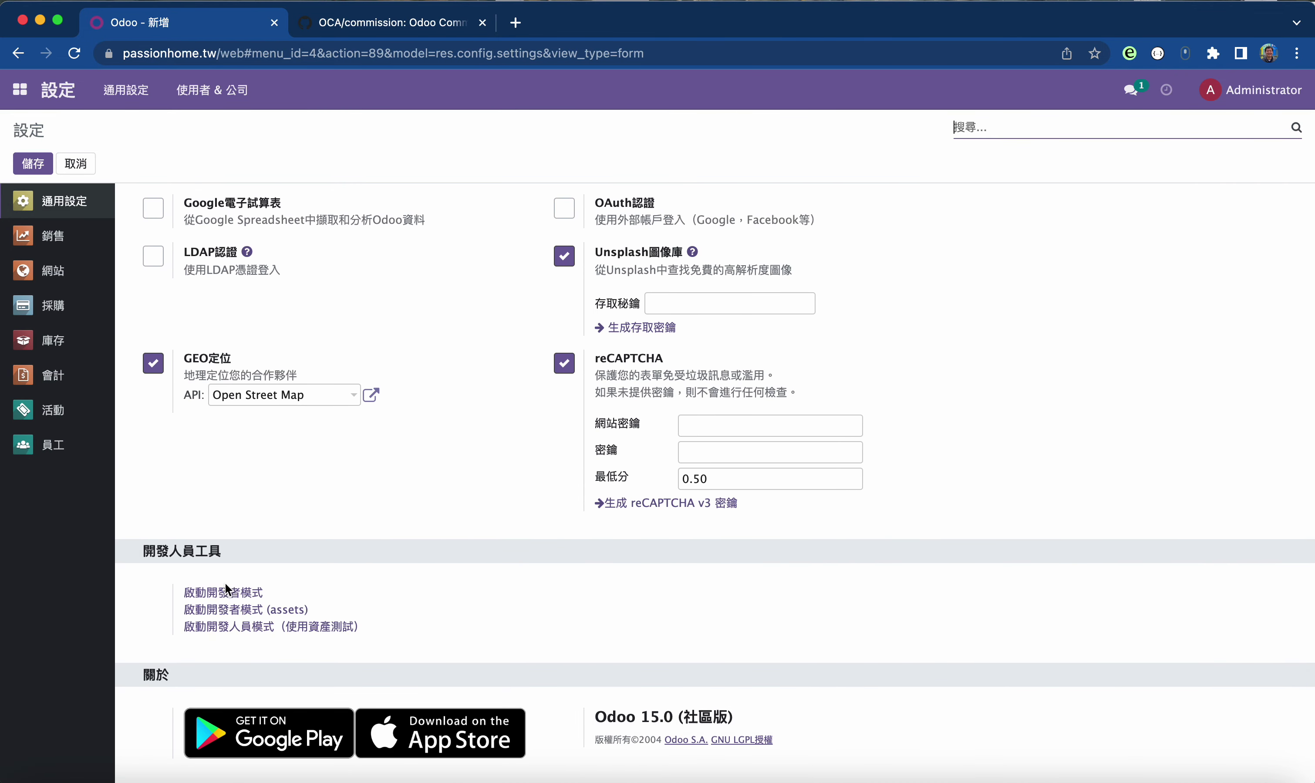
{"action": "left_click", "coordinate": [276, 591]}
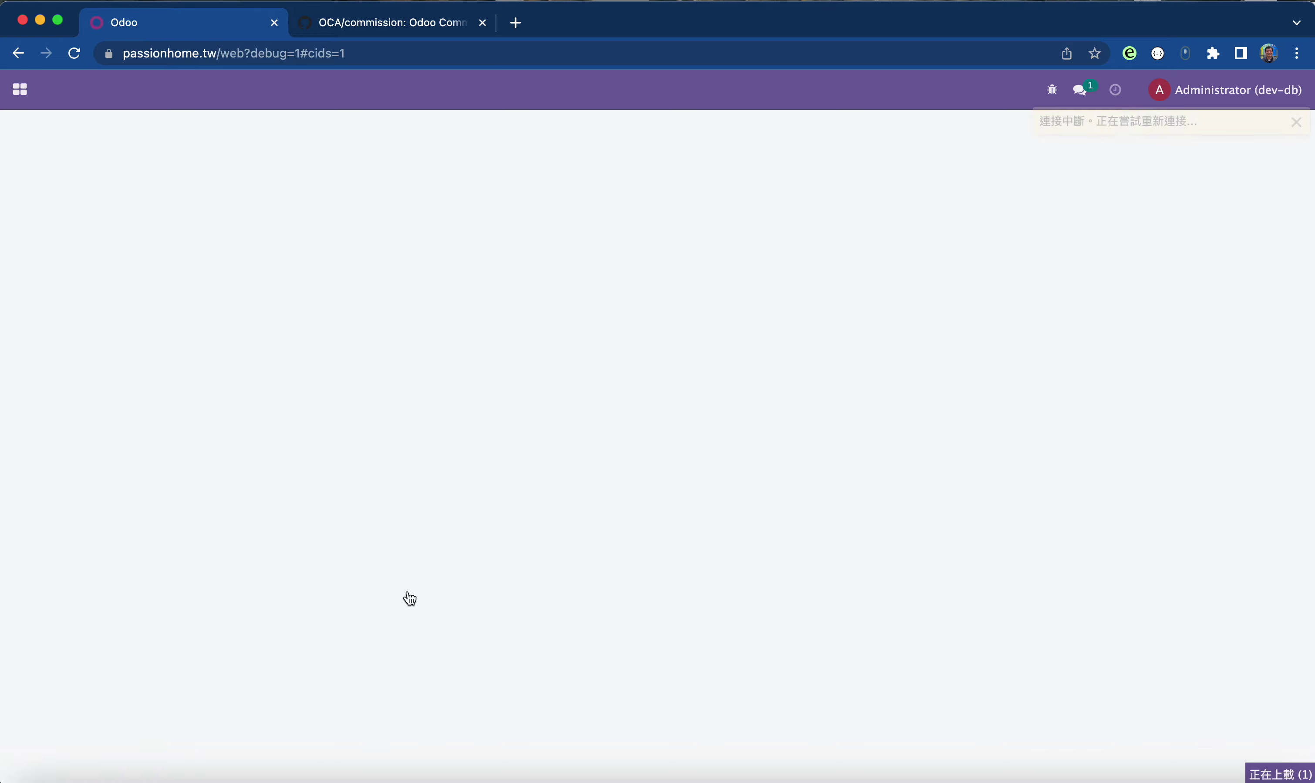
- Make commission settlements in the 佣金 app for all agents up to 2023年12月02日 with the type Sales Invoices
{"action": "left_click", "coordinate": [18, 93]}
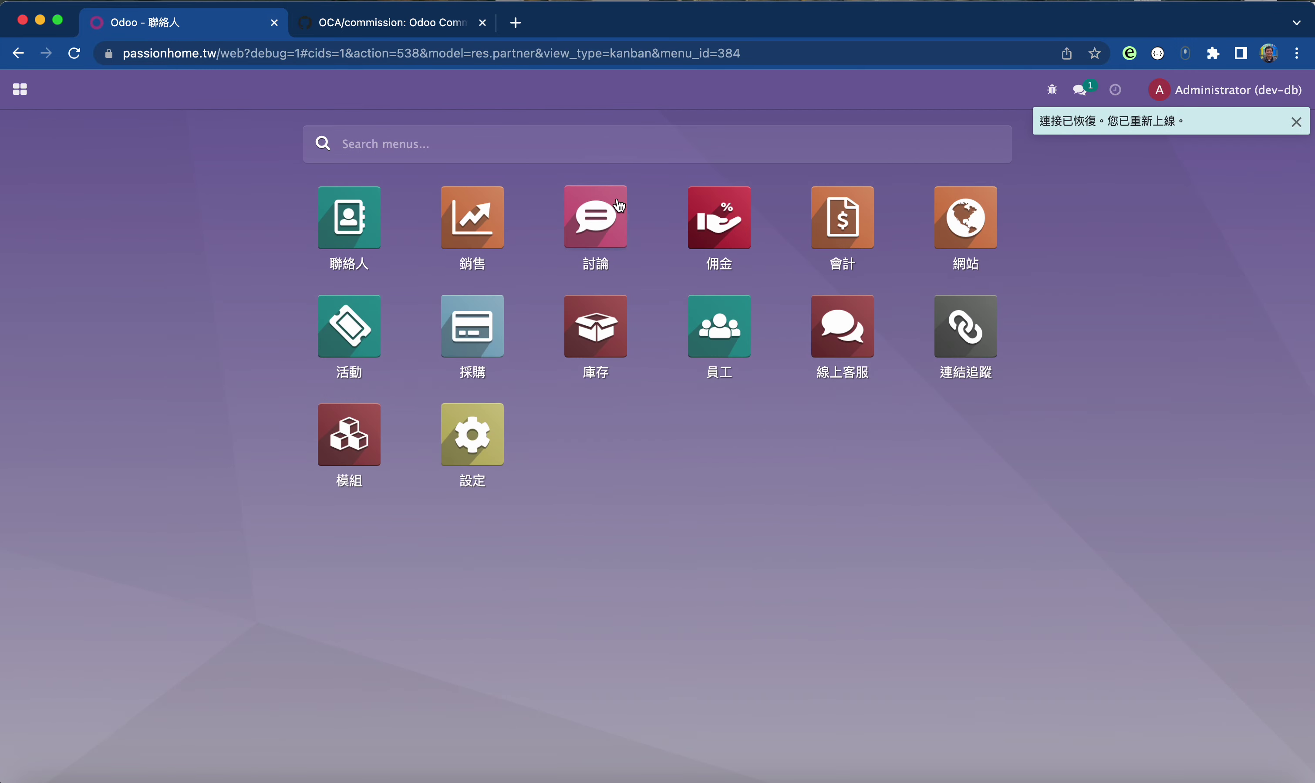
{"action": "left_click", "coordinate": [718, 219]}
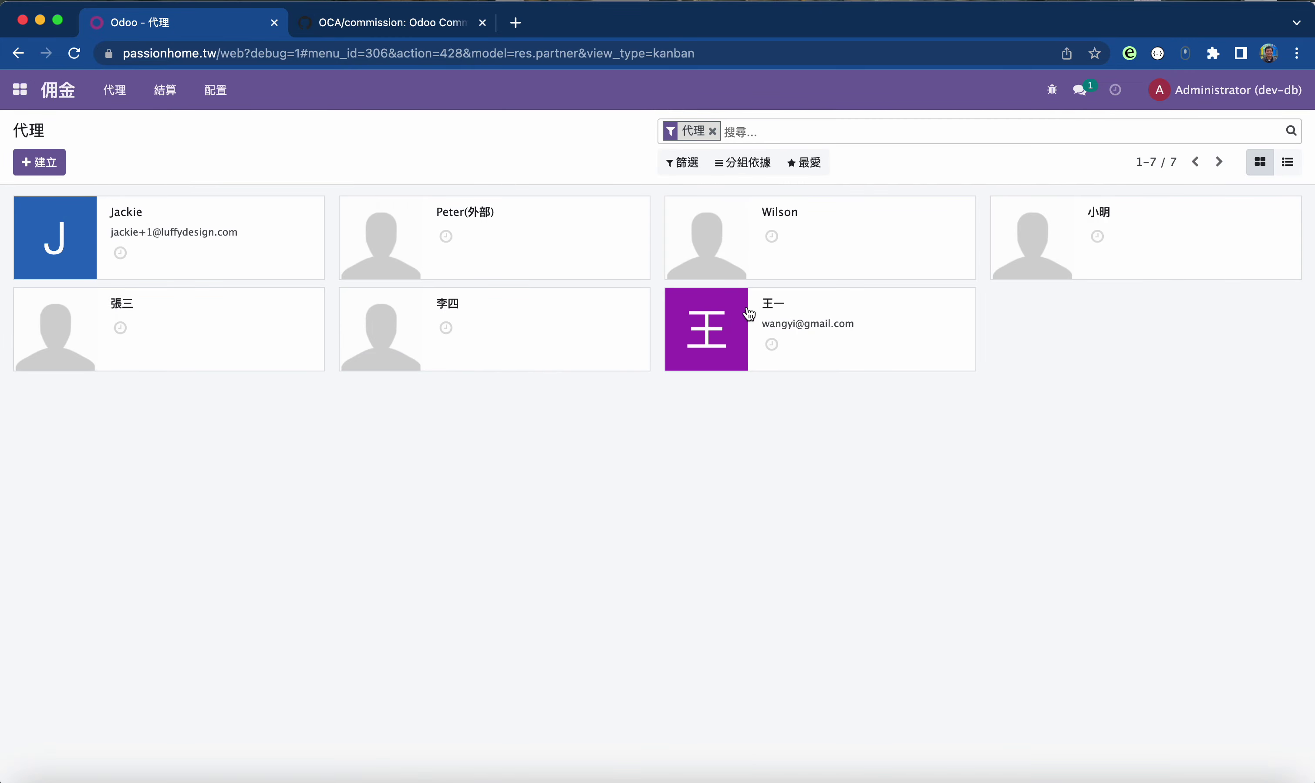
{"action": "left_click", "coordinate": [165, 90]}
{"action": "left_click", "coordinate": [167, 148]}
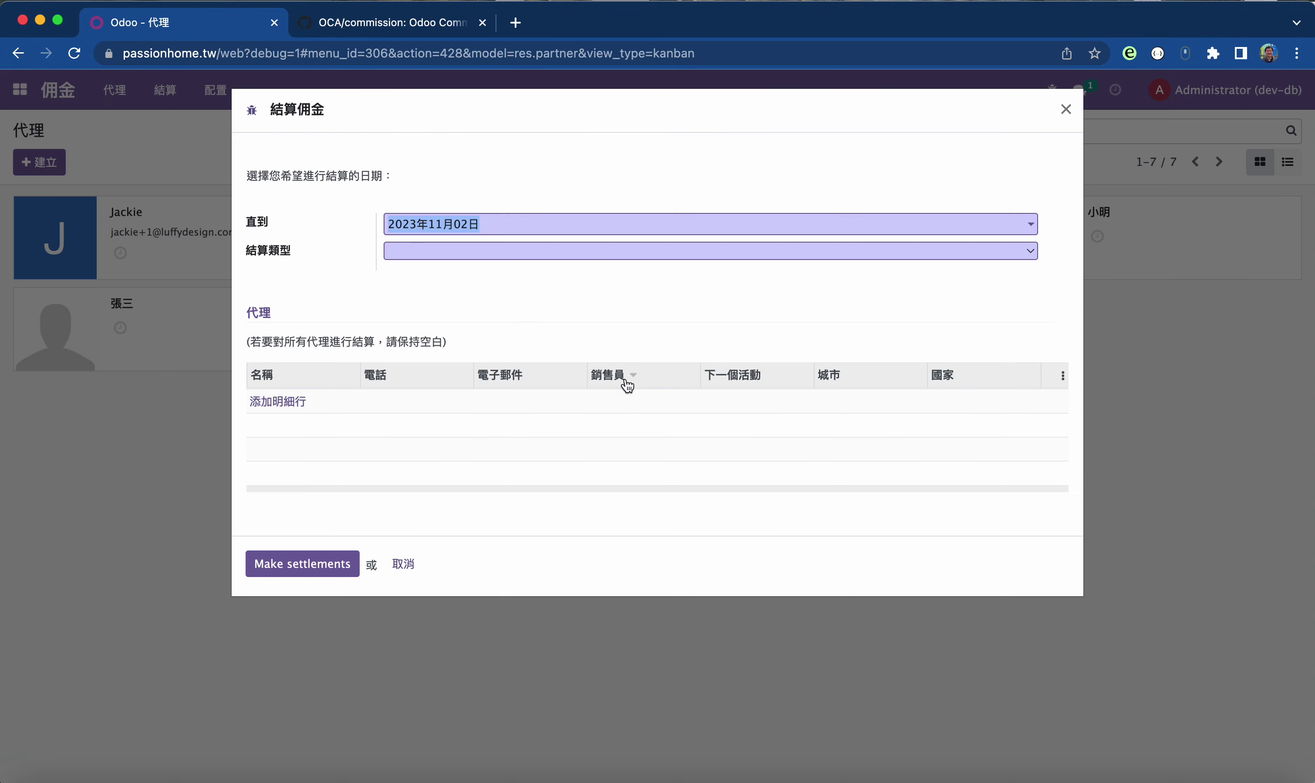
{"action": "left_click", "coordinate": [465, 255]}
{"action": "left_click", "coordinate": [480, 229]}
{"action": "left_click", "coordinate": [491, 225]}
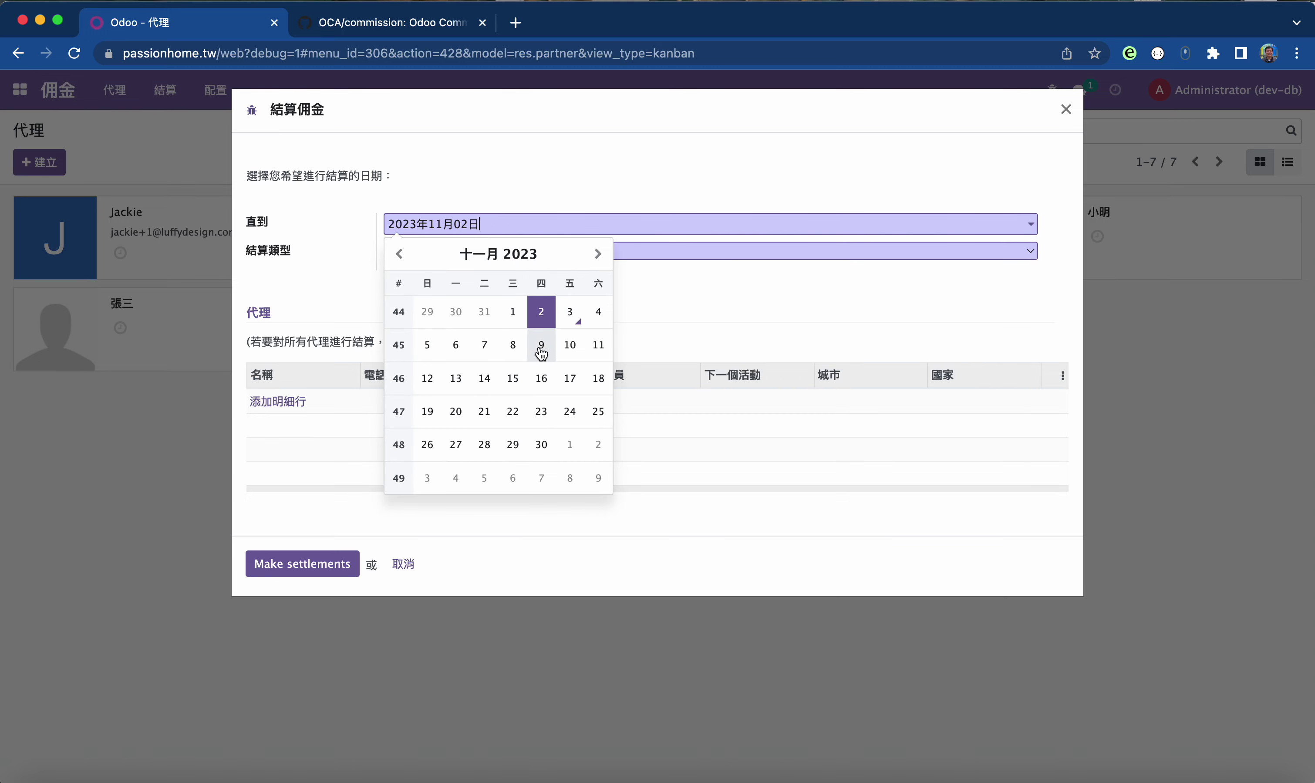
{"action": "left_click", "coordinate": [597, 444]}
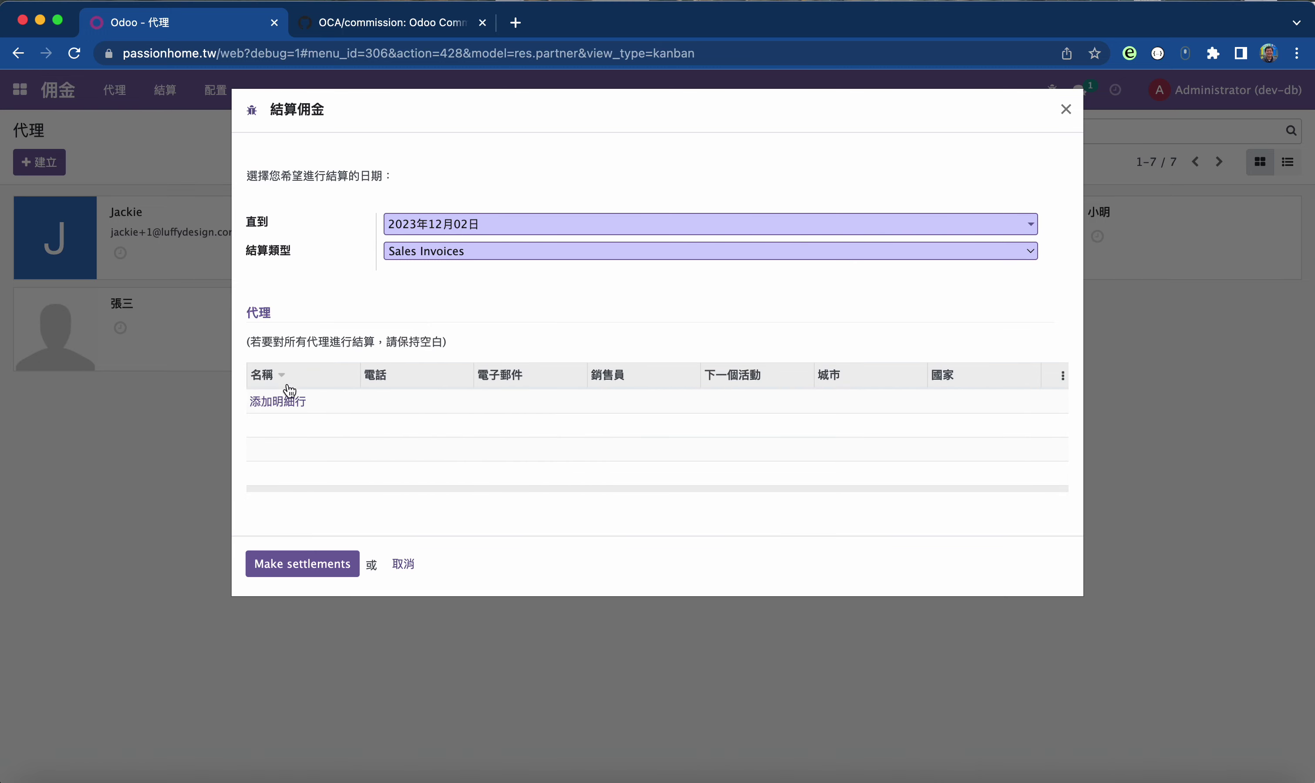
{"action": "left_click", "coordinate": [304, 562]}
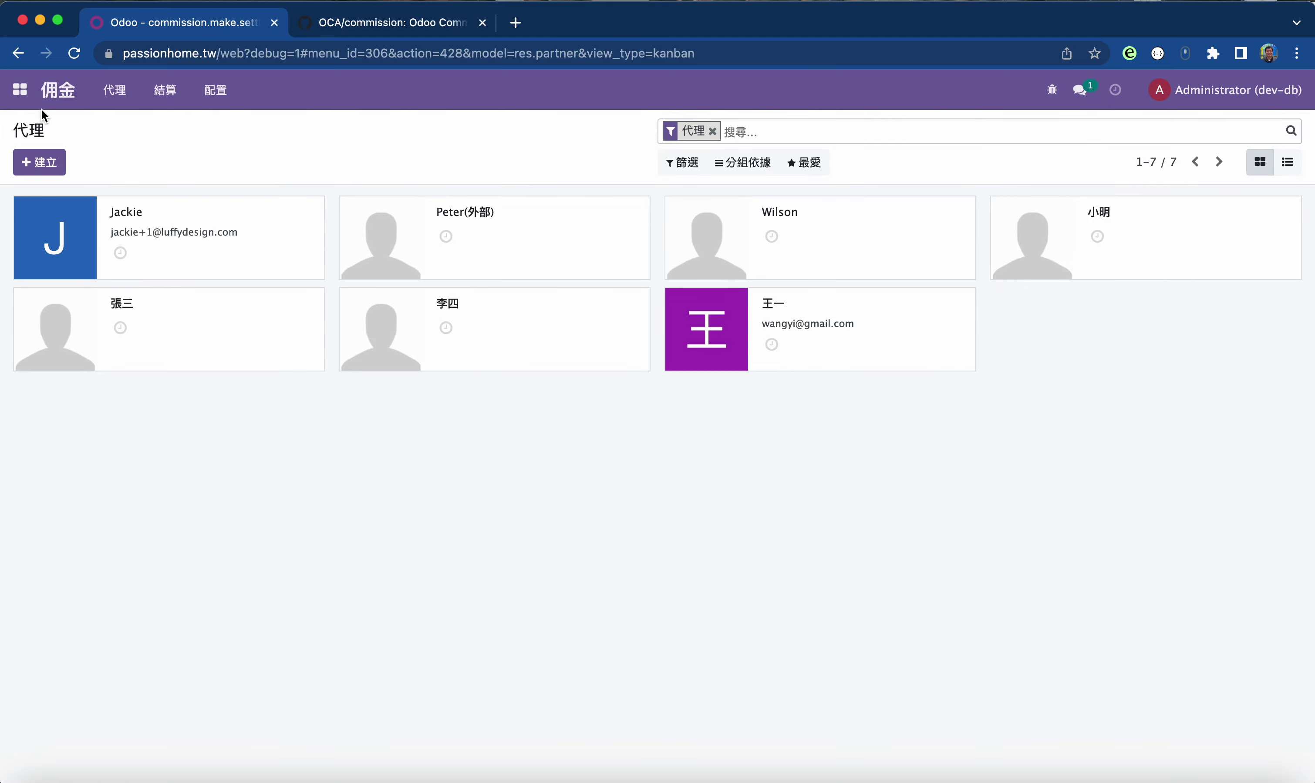
- Run the commission settlement once more for all agents, up to 2023年12月01日
{"action": "left_click", "coordinate": [175, 96]}
{"action": "left_click", "coordinate": [182, 147]}
{"action": "left_click", "coordinate": [540, 224]}
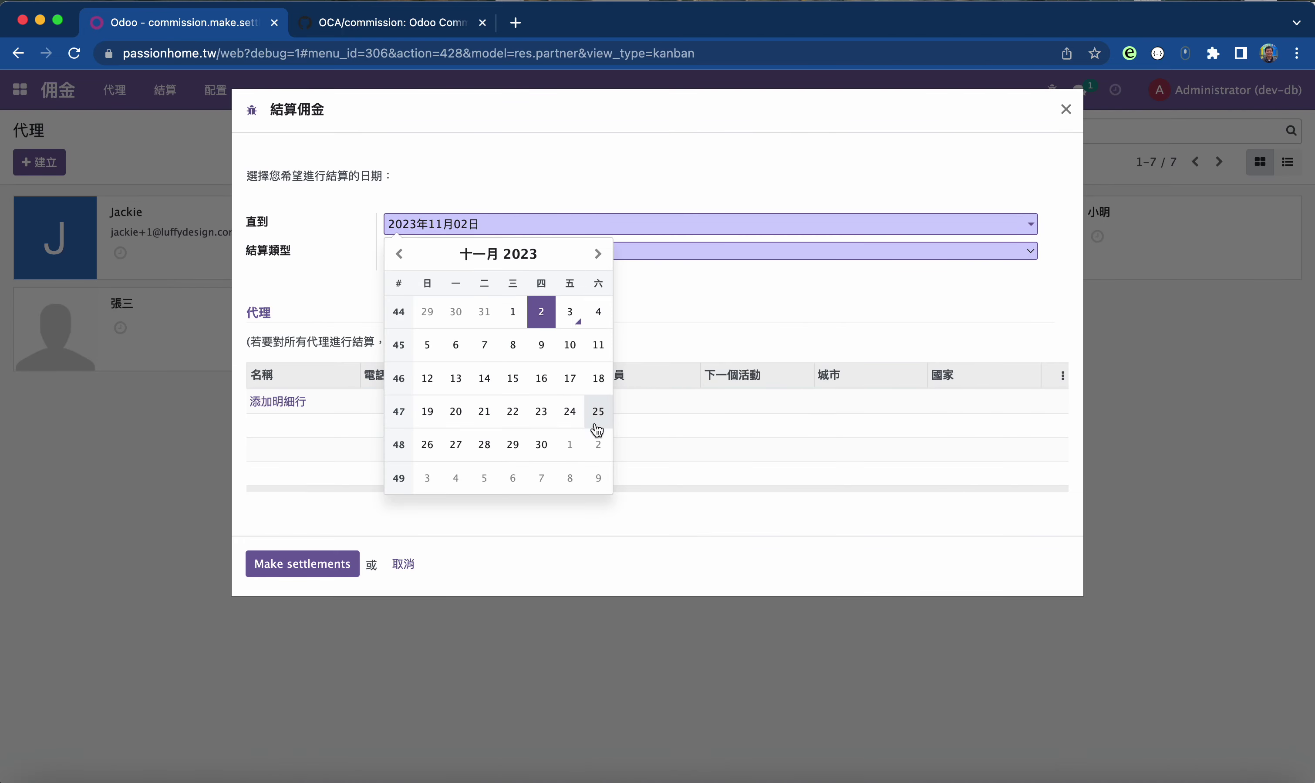
{"action": "left_click", "coordinate": [569, 444]}
{"action": "left_click", "coordinate": [441, 244]}
{"action": "left_click", "coordinate": [445, 258]}
{"action": "left_click", "coordinate": [300, 565]}
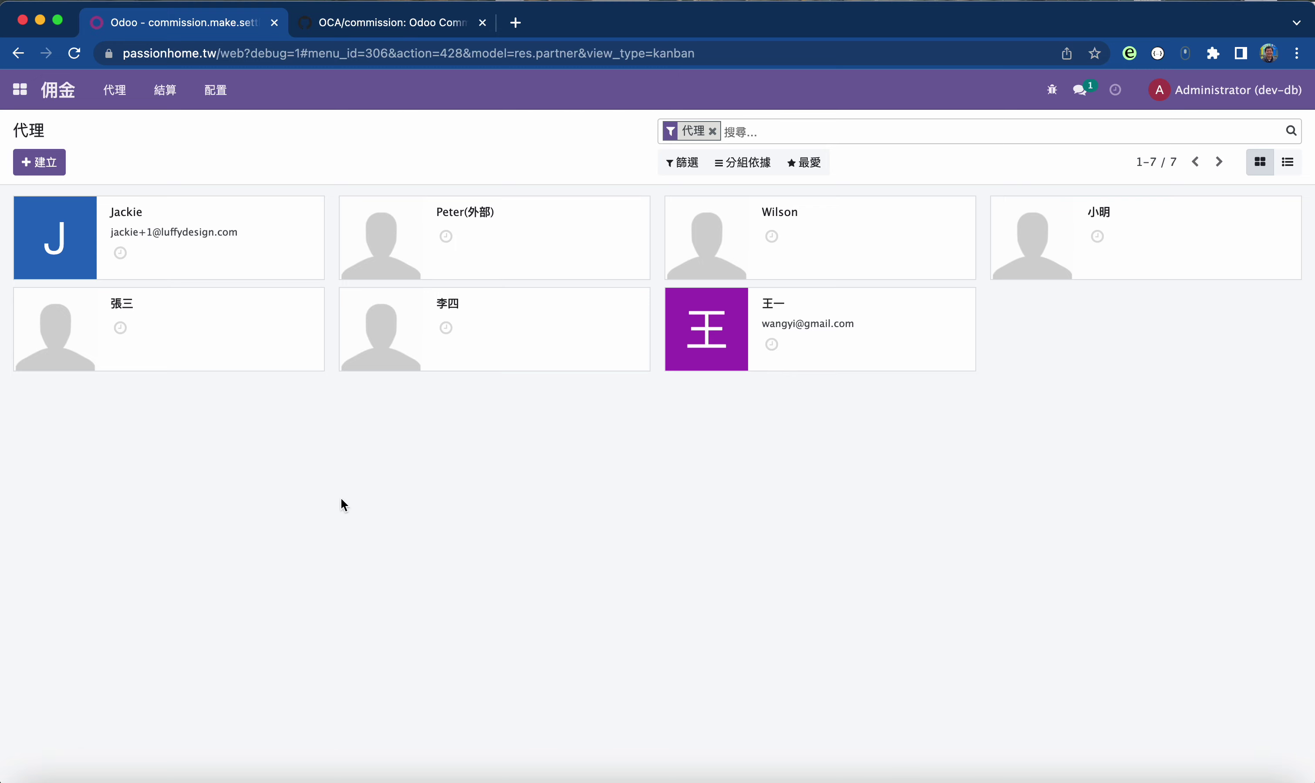
- Open the last settlement in the 結算 list and try to make an invoice from it
{"action": "left_click", "coordinate": [166, 97]}
{"action": "left_click", "coordinate": [168, 126]}
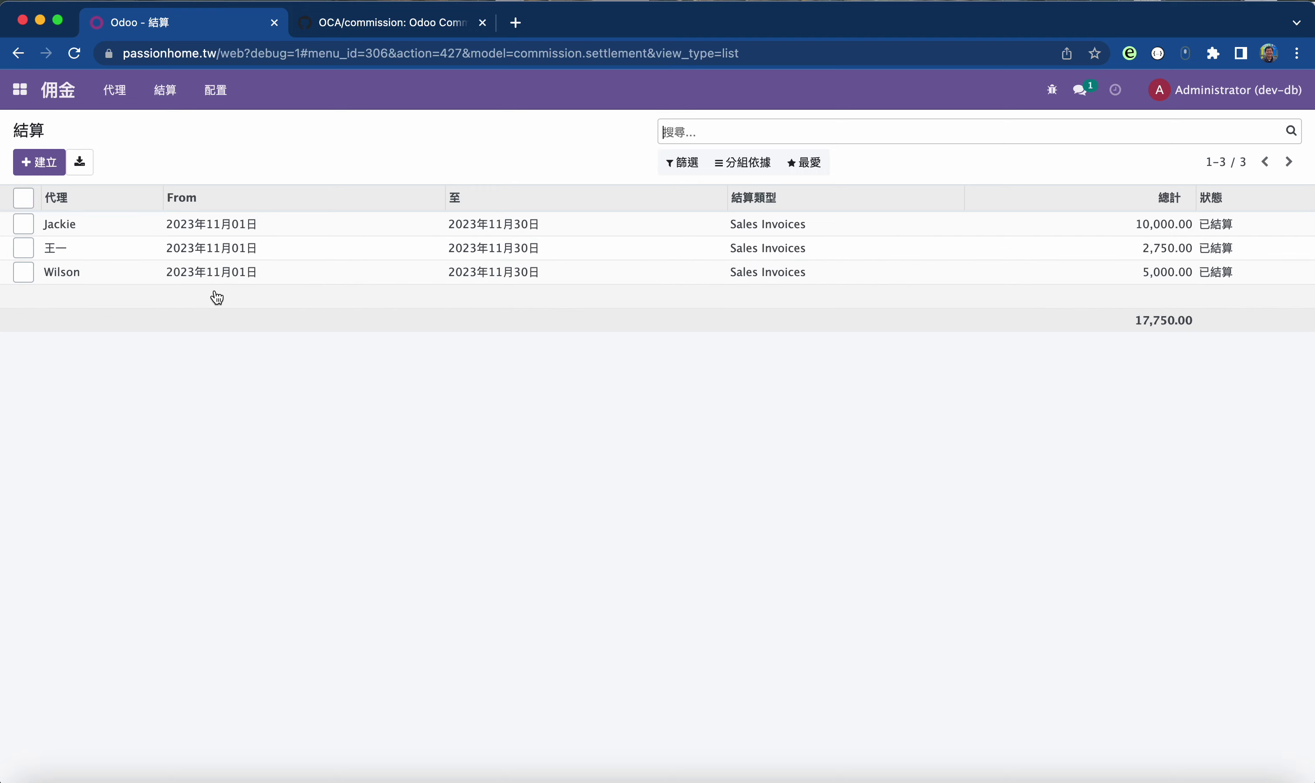
{"action": "left_click", "coordinate": [72, 277]}
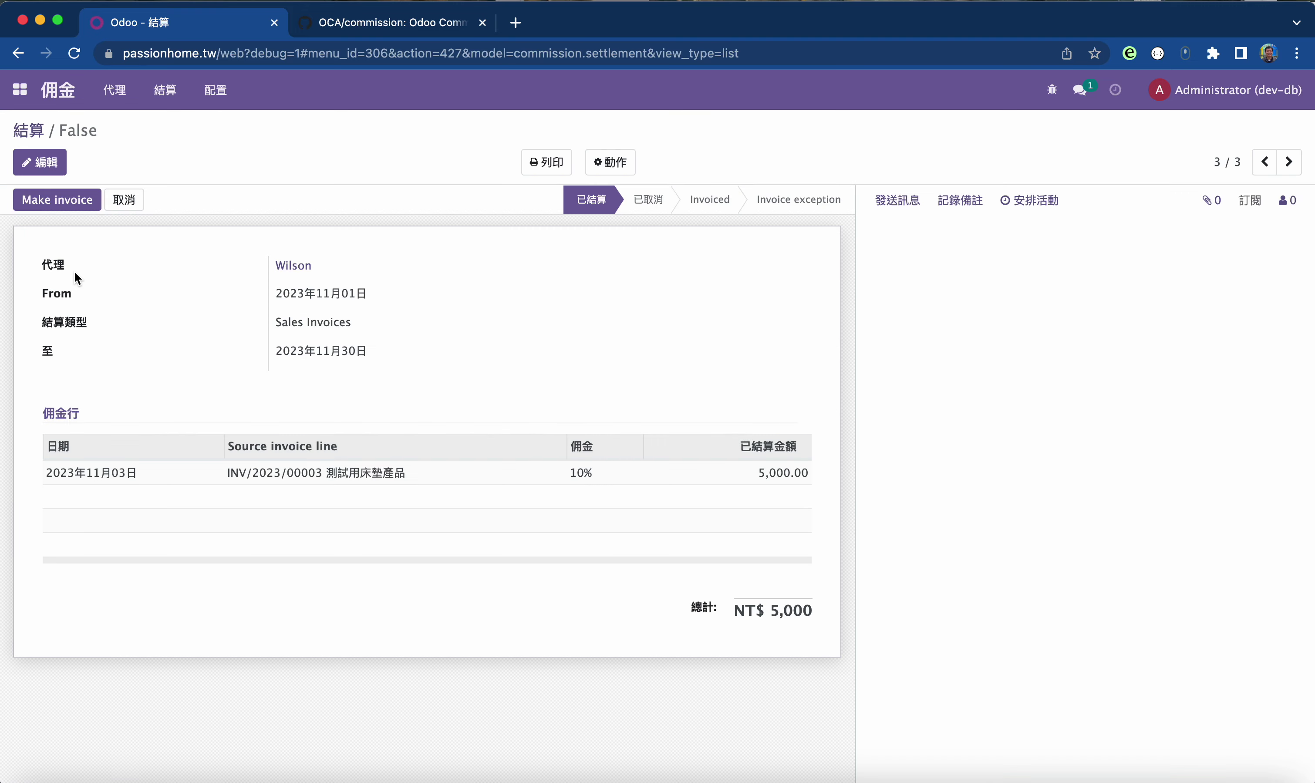
{"action": "left_click", "coordinate": [58, 202]}
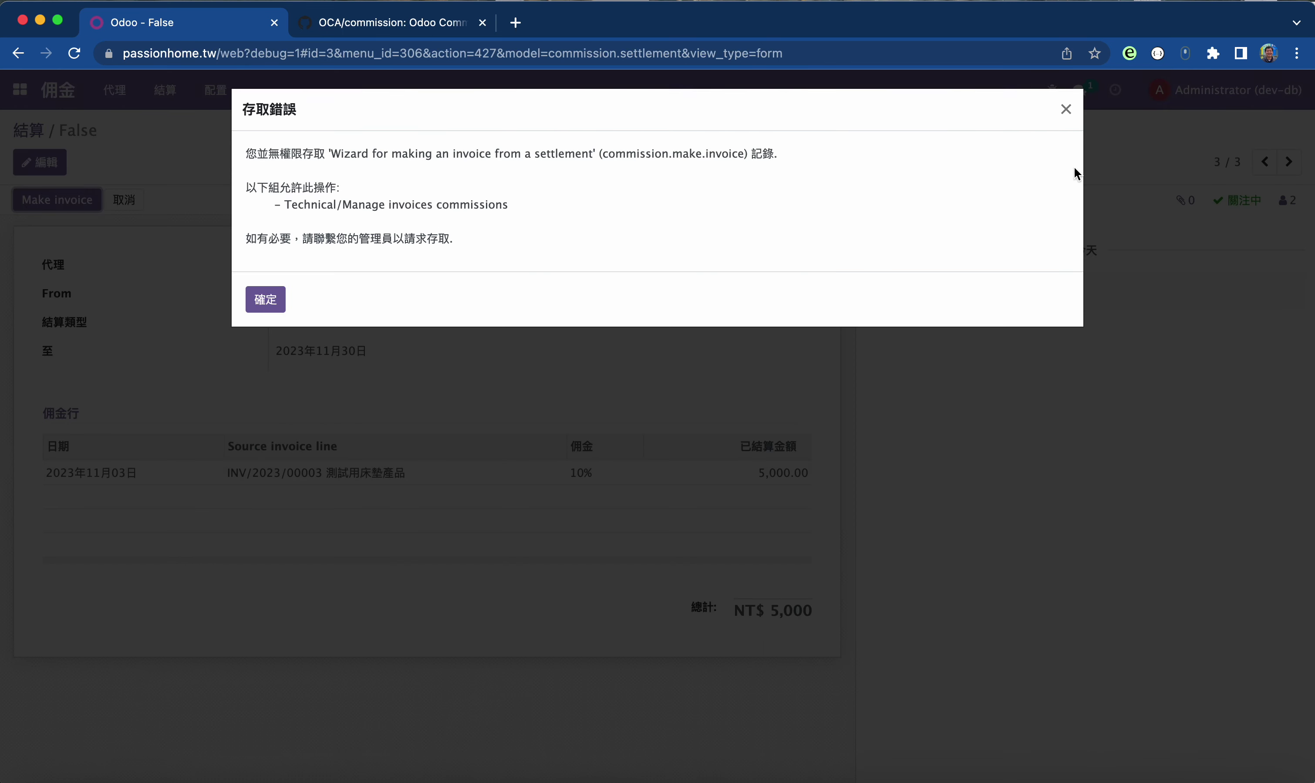
{"action": "left_click", "coordinate": [1065, 110]}
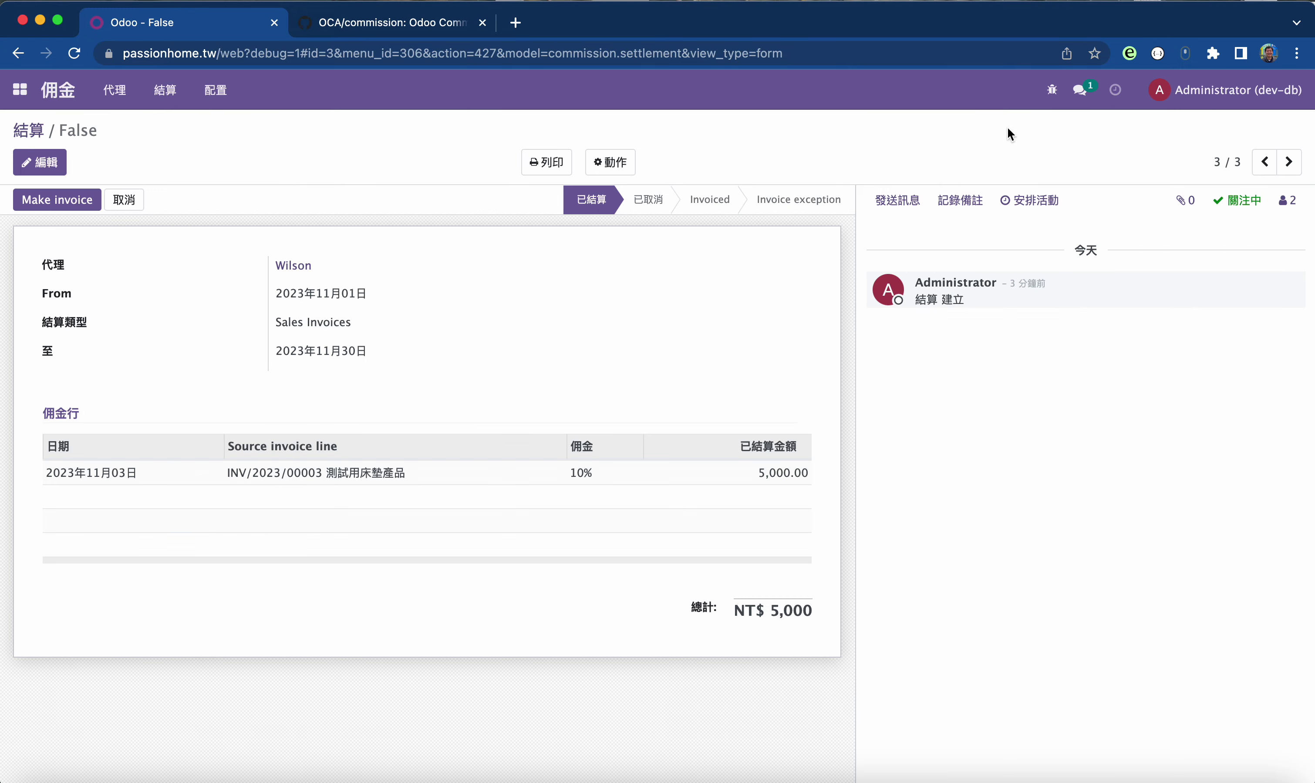
- Examine the 技術 entries of the 設定 app for a place to grant the Manage invoices commissions permission
{"action": "left_click", "coordinate": [19, 89]}
{"action": "left_click", "coordinate": [472, 436]}
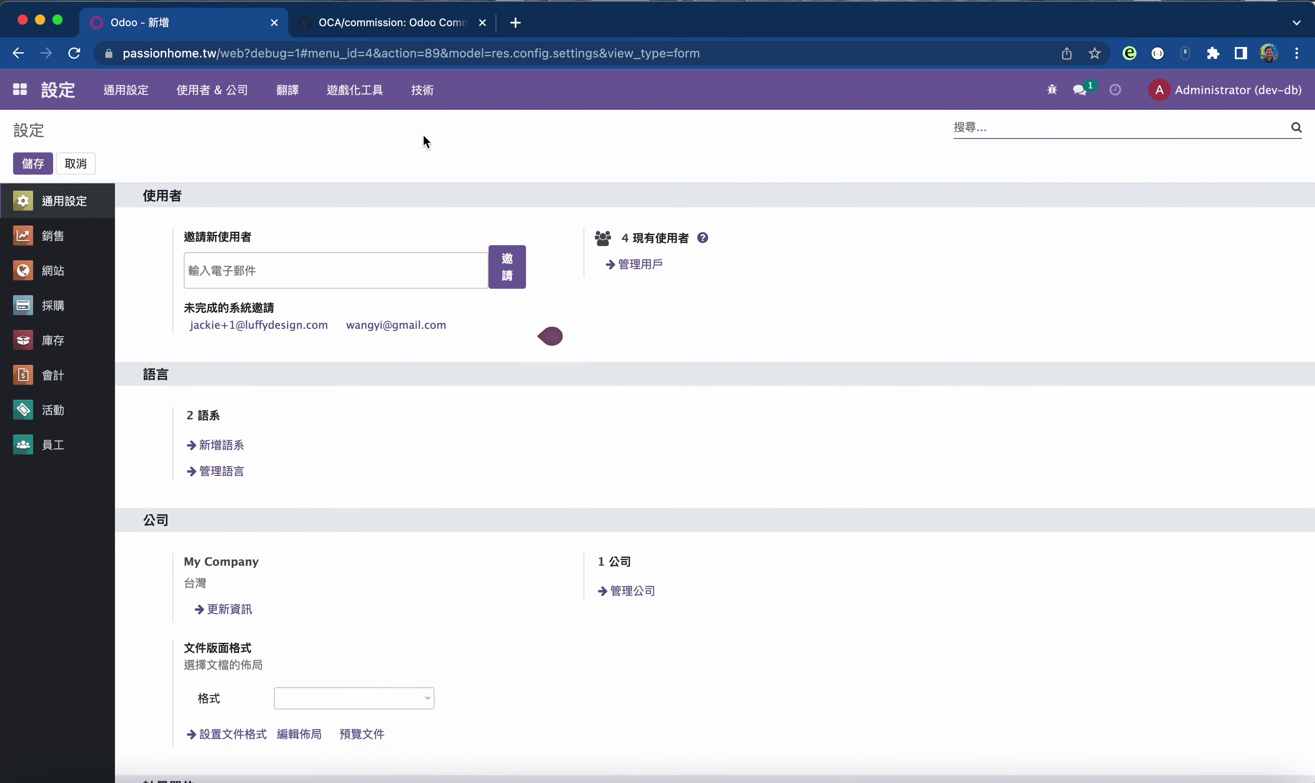
{"action": "left_click", "coordinate": [423, 90]}
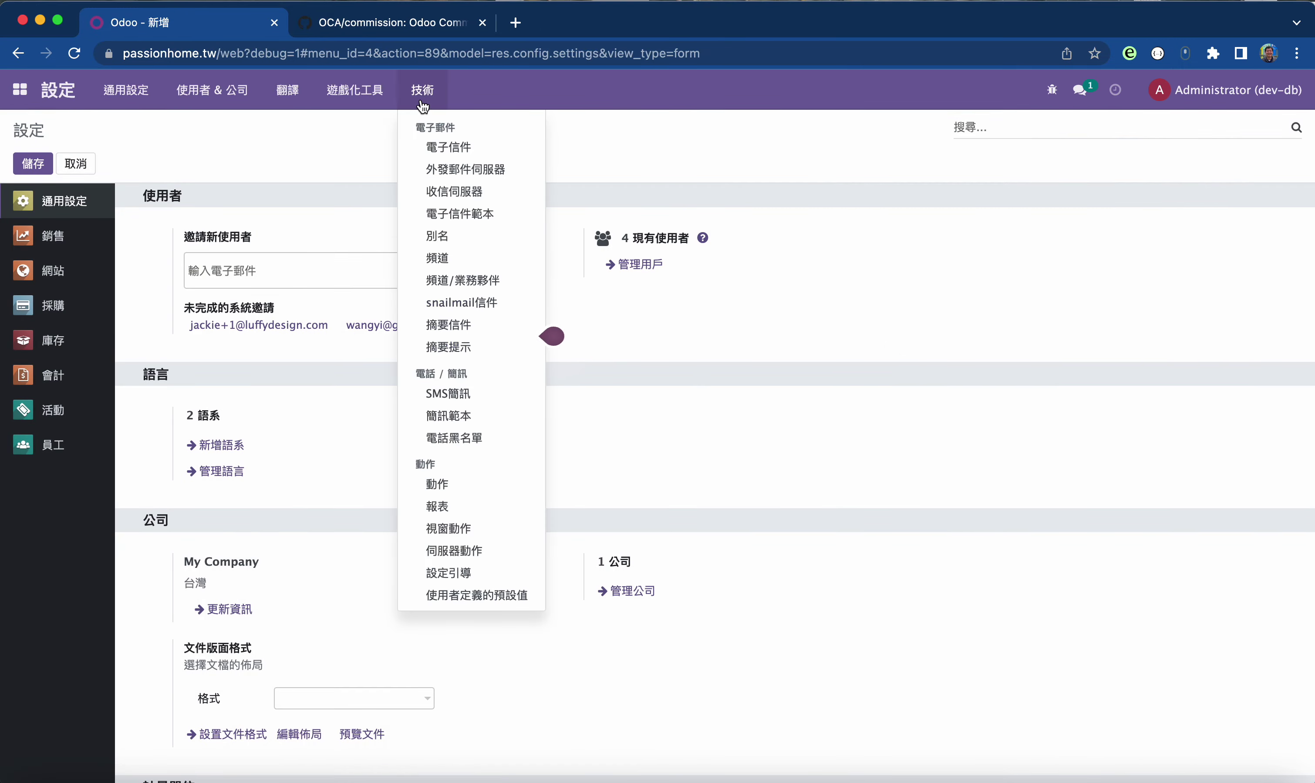
{"action": "scroll", "coordinate": [472, 406], "scroll_direction": "down", "scroll_amount": 5}
{"action": "scroll", "coordinate": [473, 409], "scroll_direction": "down", "scroll_amount": 10}
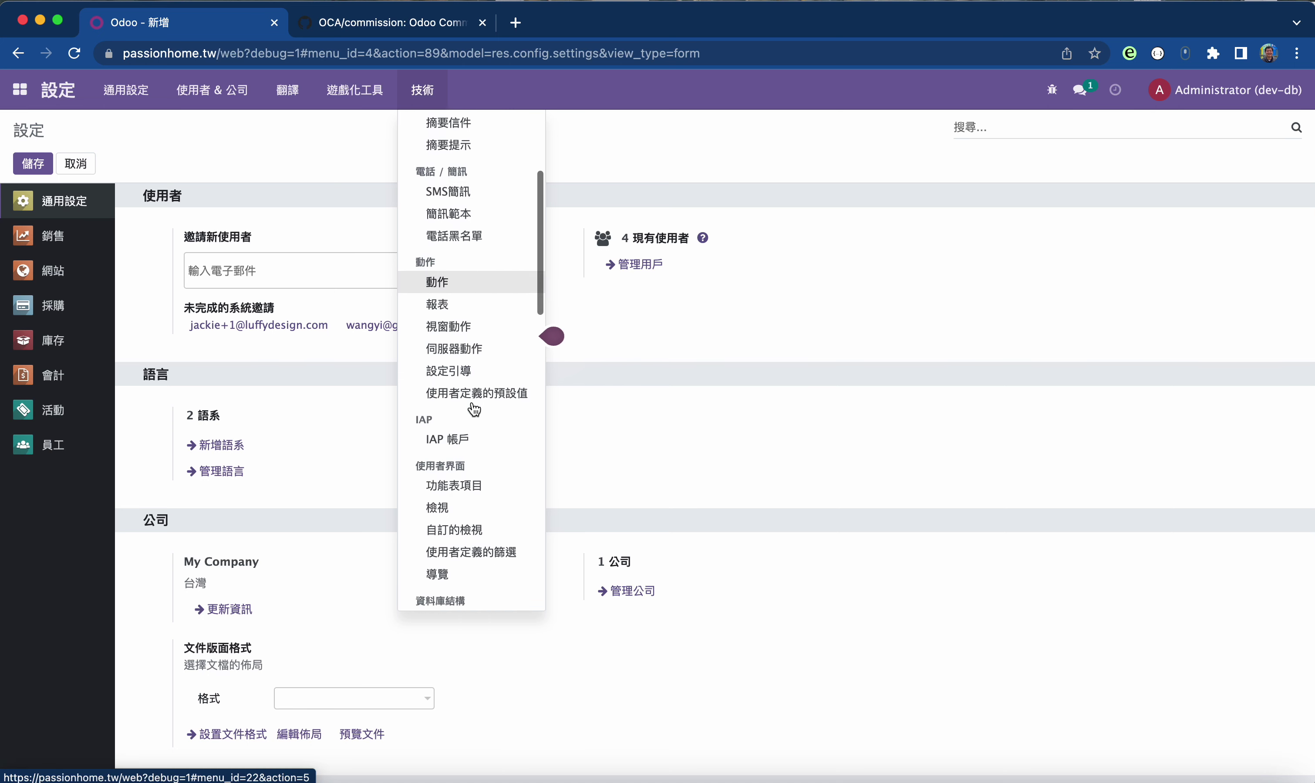
{"action": "scroll", "coordinate": [473, 409], "scroll_direction": "down", "scroll_amount": 12}
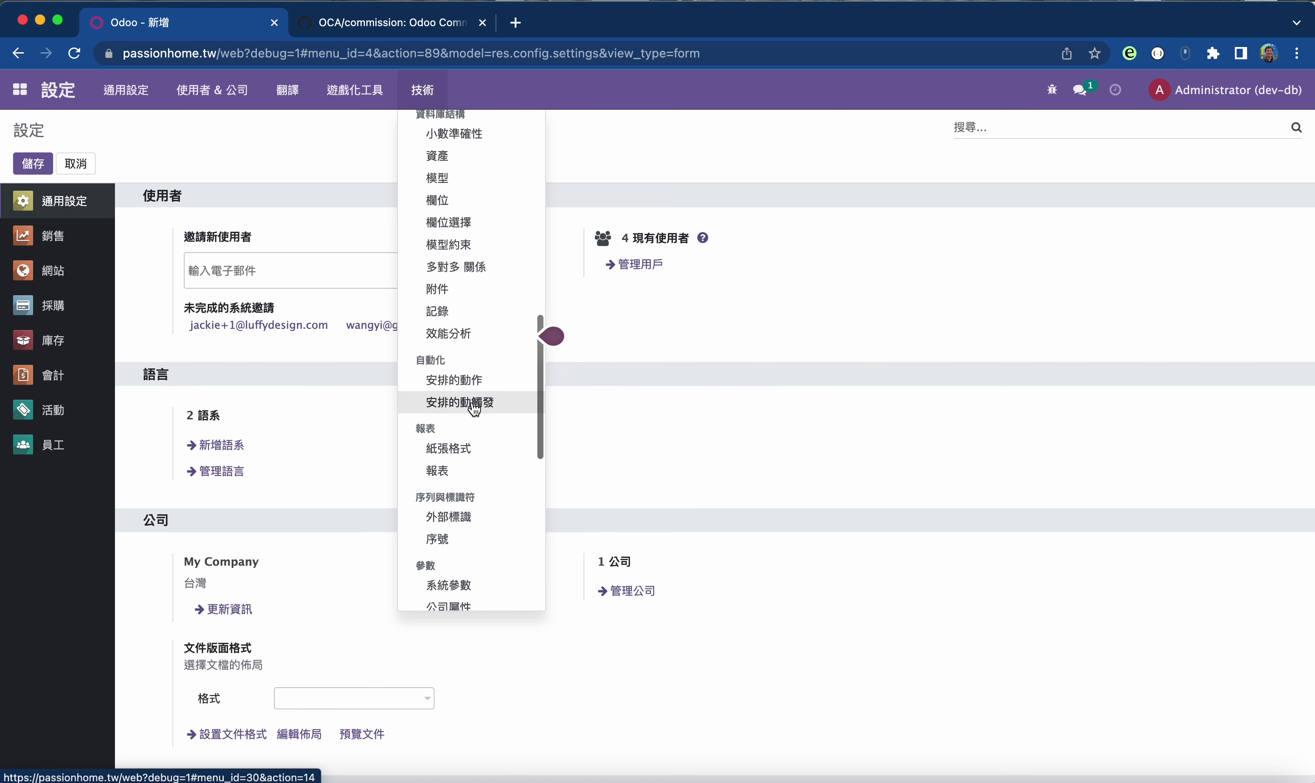
{"action": "scroll", "coordinate": [473, 409], "scroll_direction": "down", "scroll_amount": 12}
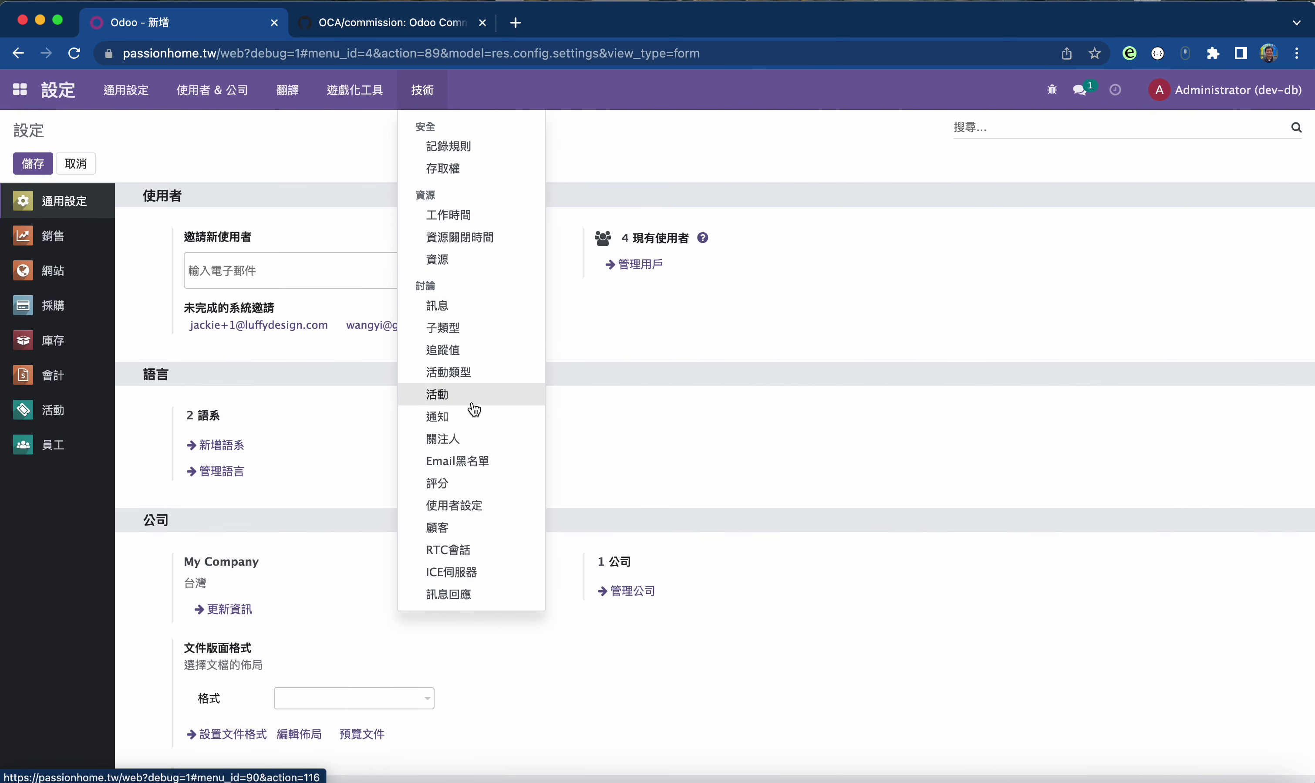
{"action": "scroll", "coordinate": [473, 409], "scroll_direction": "up", "scroll_amount": 8}
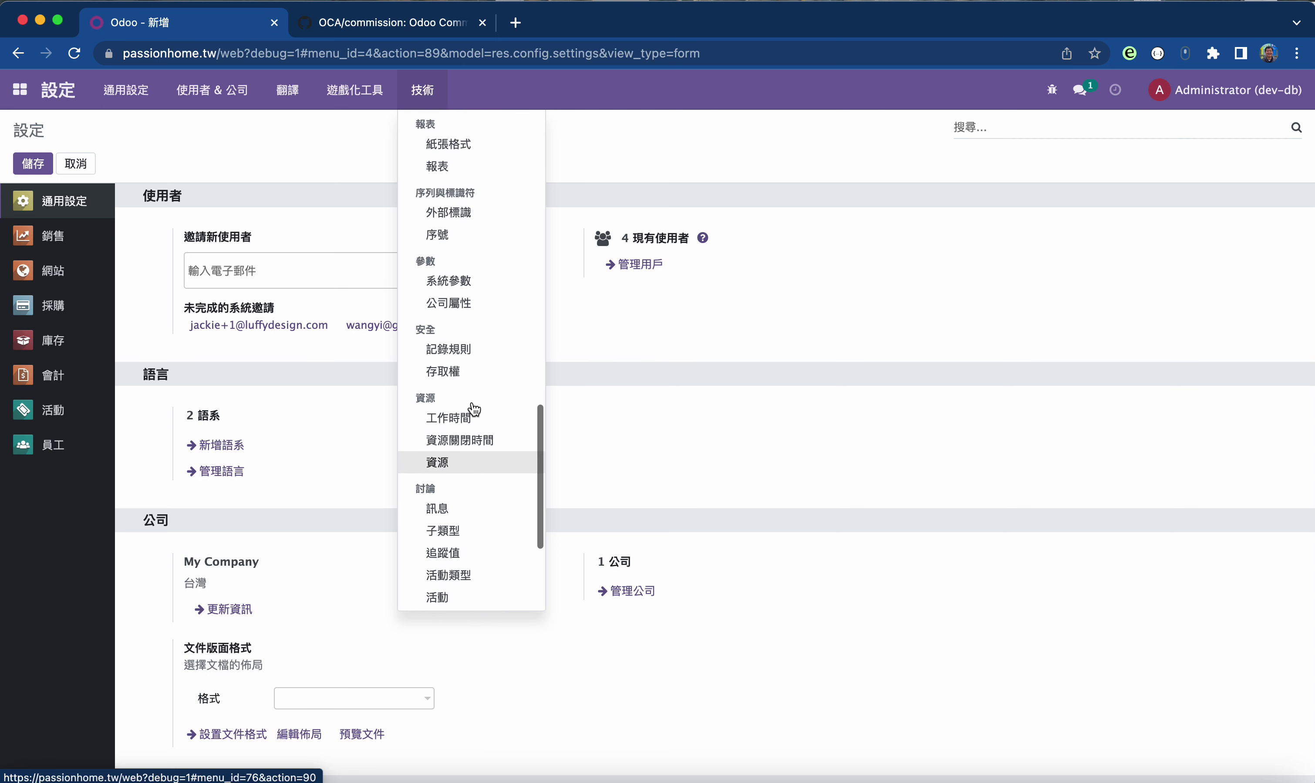
{"action": "scroll", "coordinate": [473, 409], "scroll_direction": "up", "scroll_amount": 5}
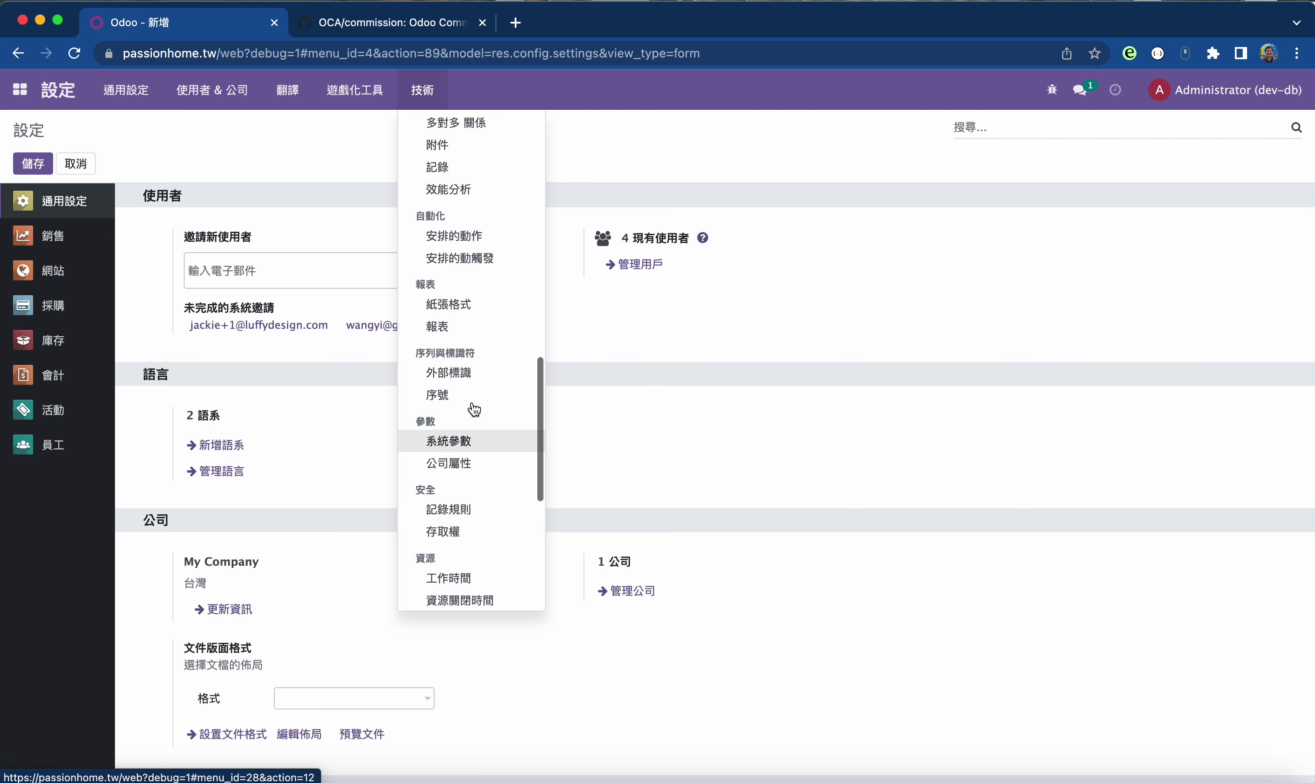
{"action": "scroll", "coordinate": [473, 409], "scroll_direction": "up", "scroll_amount": 5}
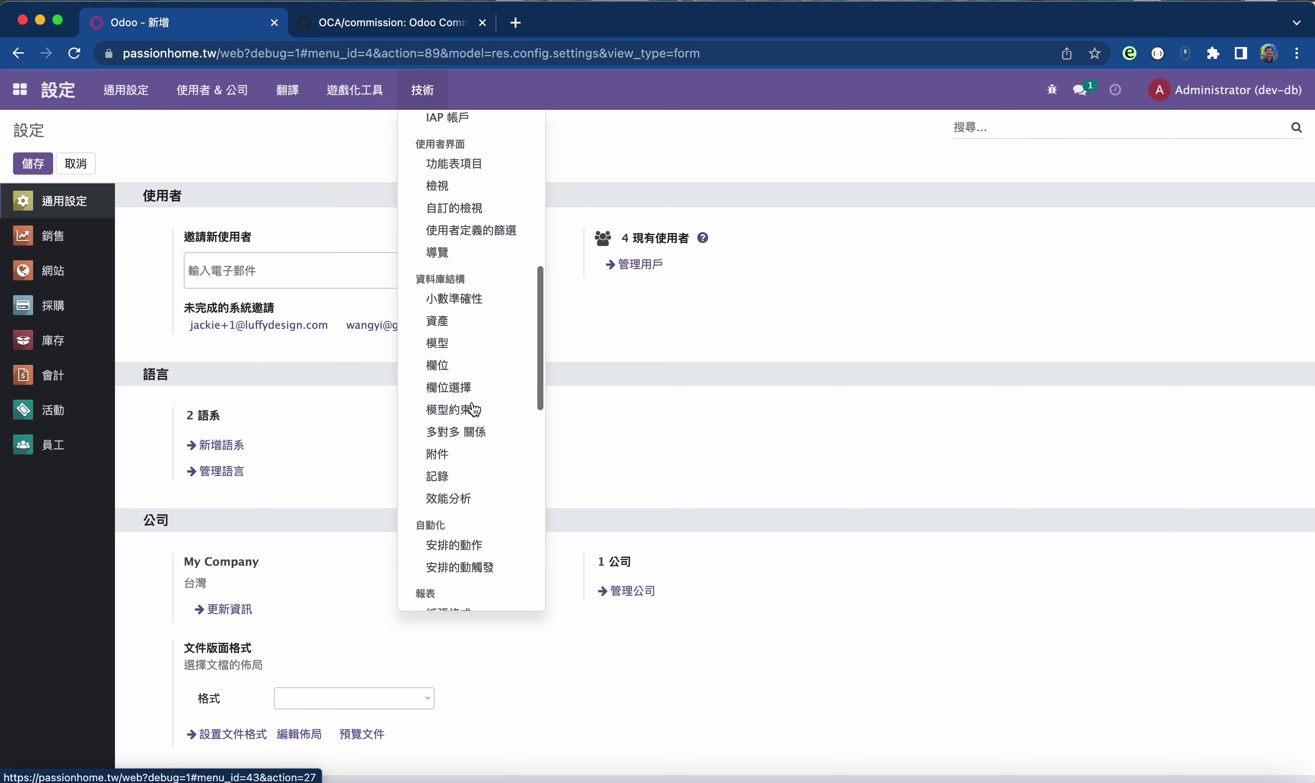
{"action": "scroll", "coordinate": [473, 408], "scroll_direction": "up", "scroll_amount": 6}
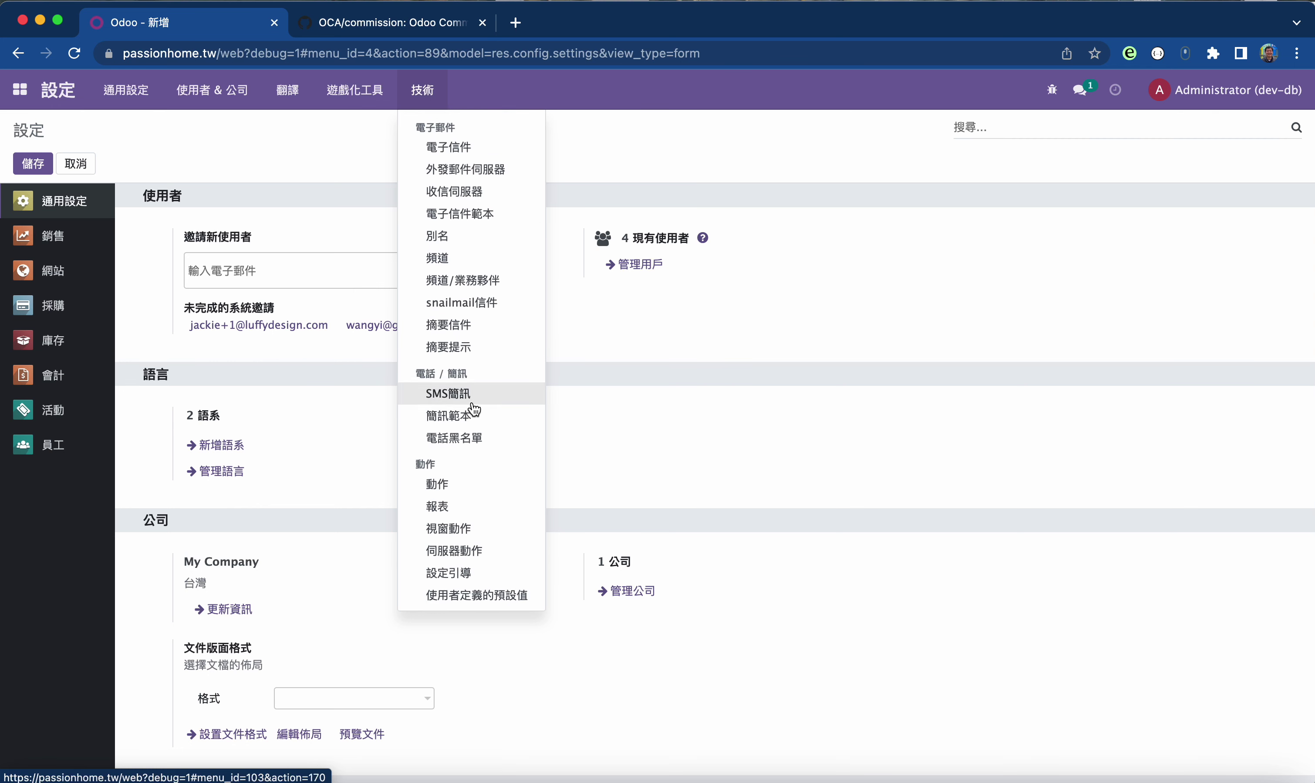
{"action": "scroll", "coordinate": [505, 266], "scroll_direction": "down", "scroll_amount": 8}
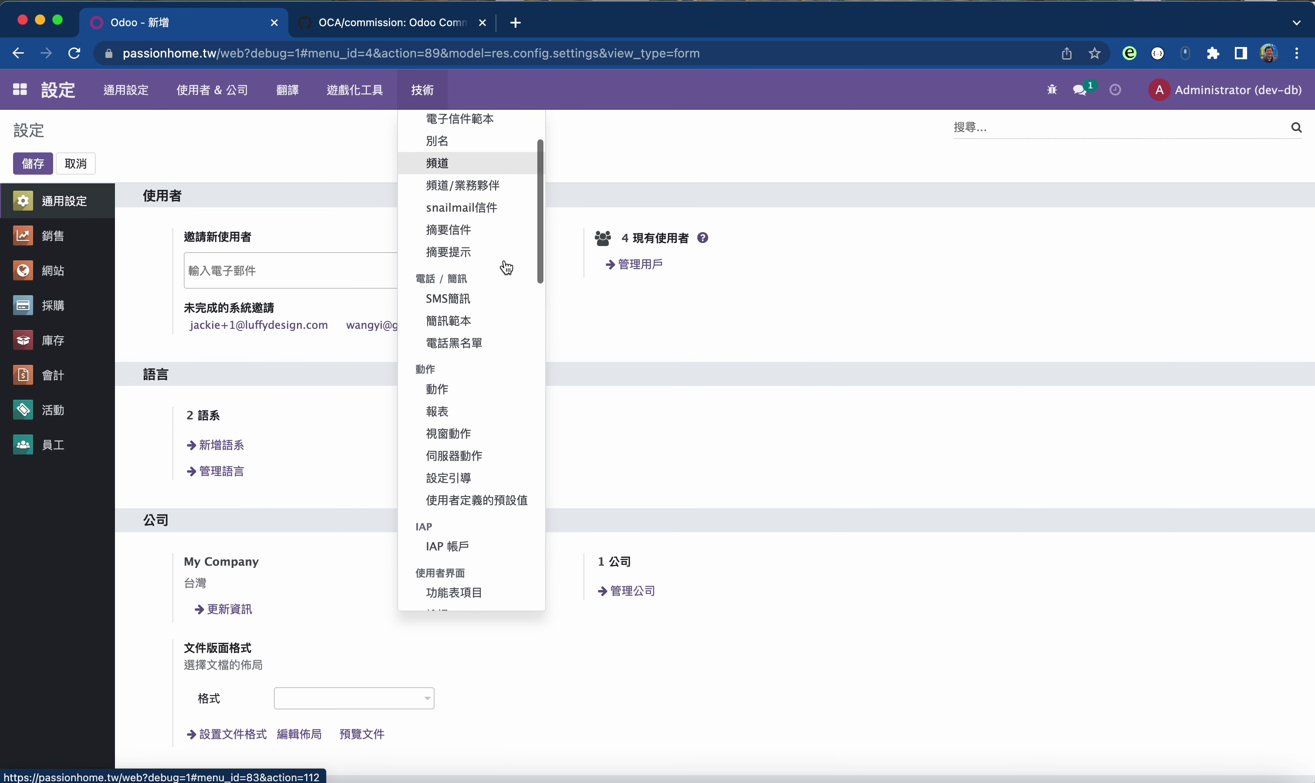
{"action": "scroll", "coordinate": [506, 267], "scroll_direction": "down", "scroll_amount": 3}
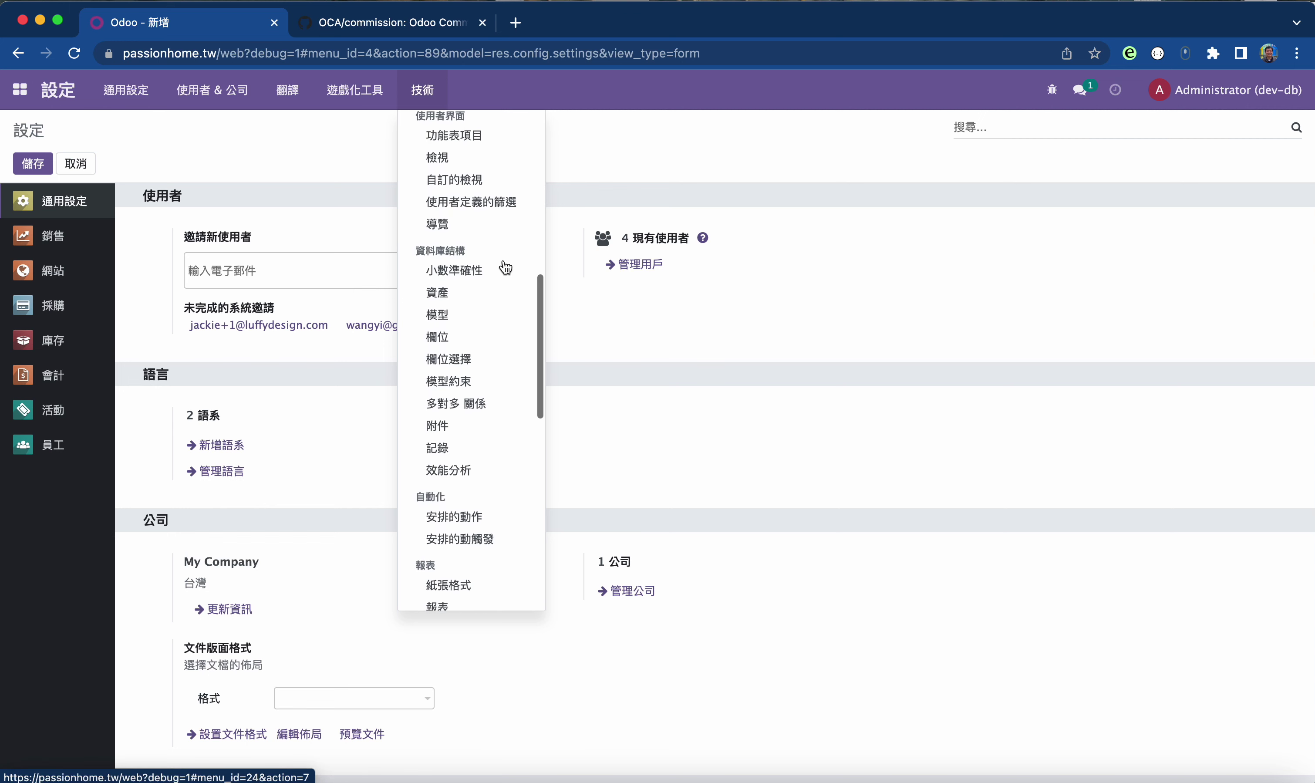
{"action": "scroll", "coordinate": [506, 266], "scroll_direction": "down", "scroll_amount": 12}
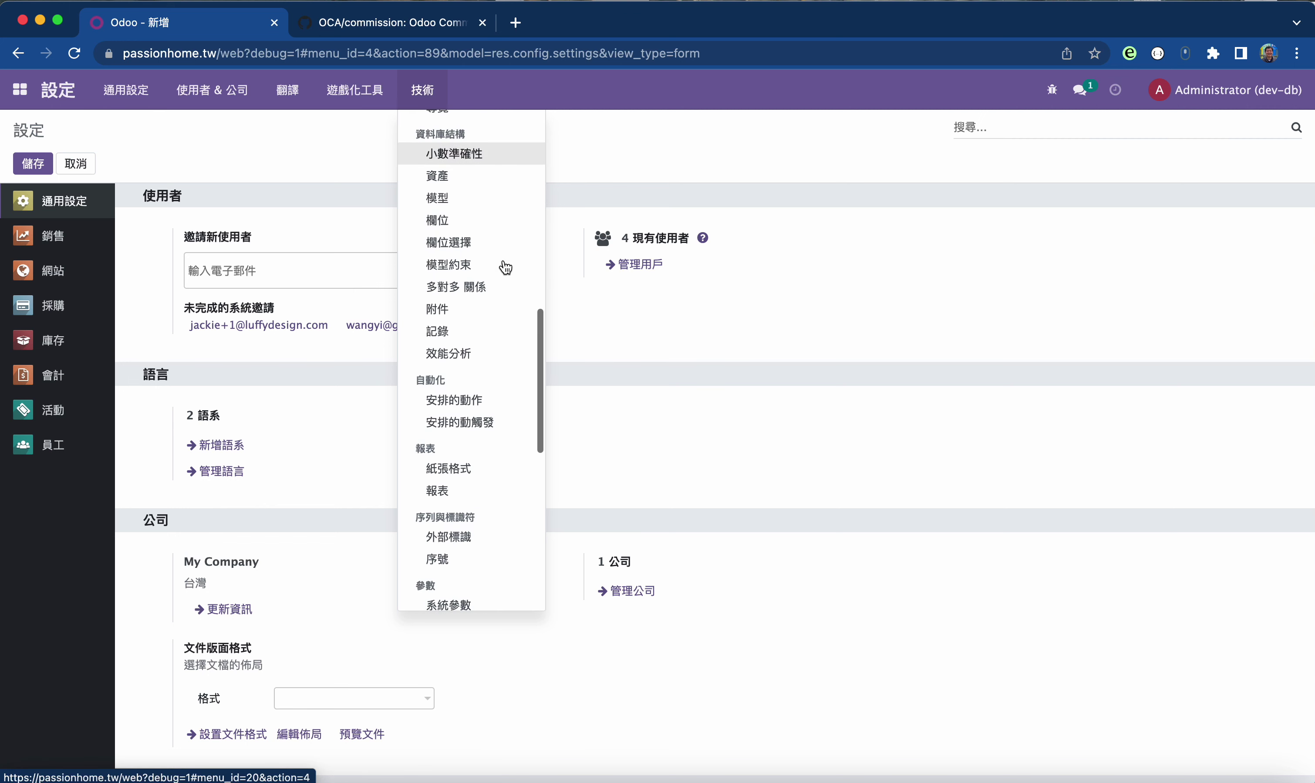
{"action": "scroll", "coordinate": [506, 266], "scroll_direction": "down", "scroll_amount": 12}
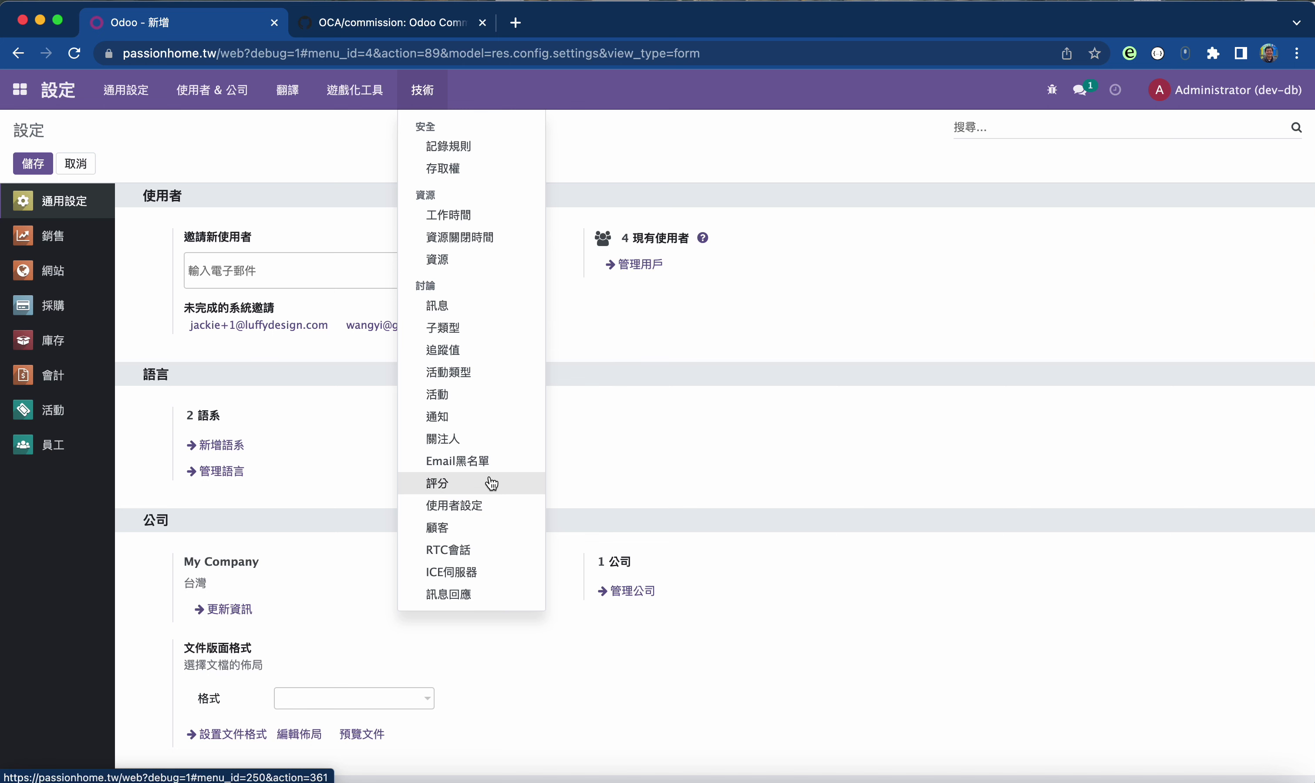
{"action": "scroll", "coordinate": [491, 483], "scroll_direction": "up", "scroll_amount": 5}
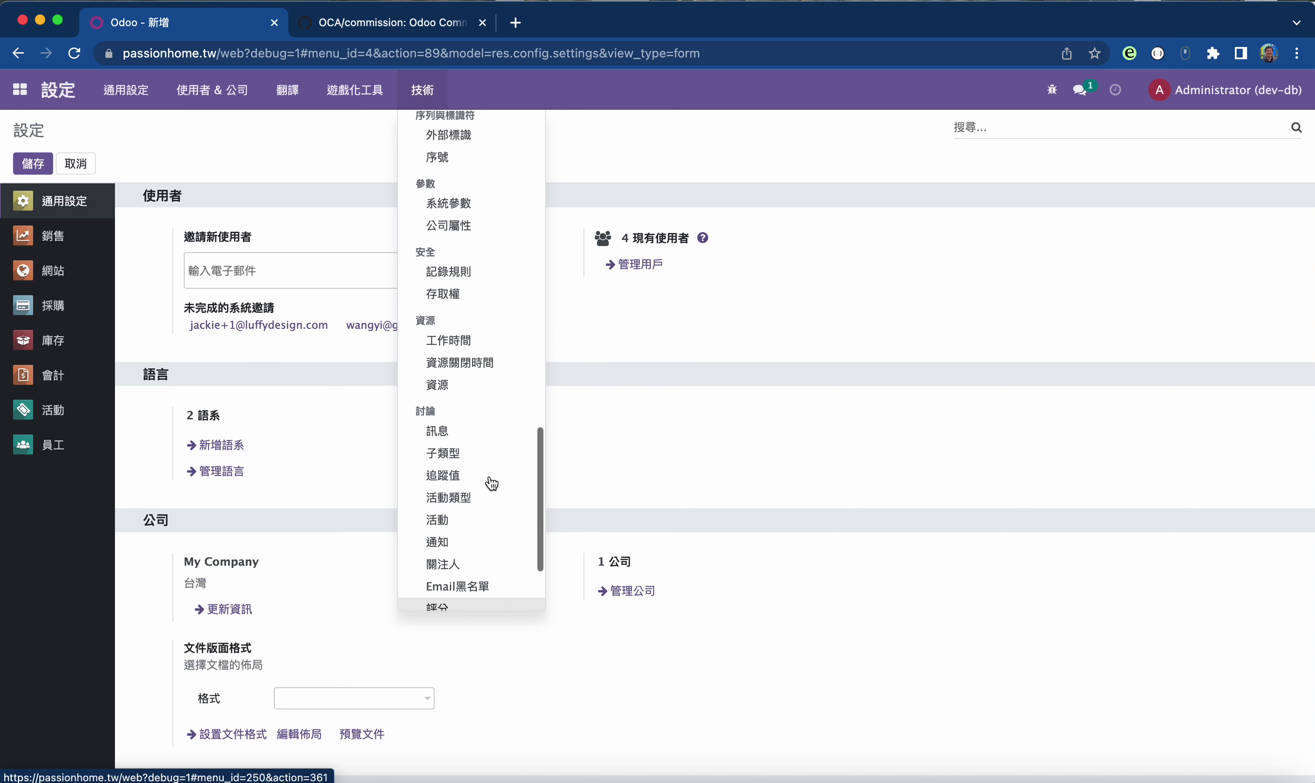
{"action": "left_click", "coordinate": [721, 322]}
- Enable the Manage invoices commissions access right for the Administrator user
{"action": "left_click", "coordinate": [635, 265]}
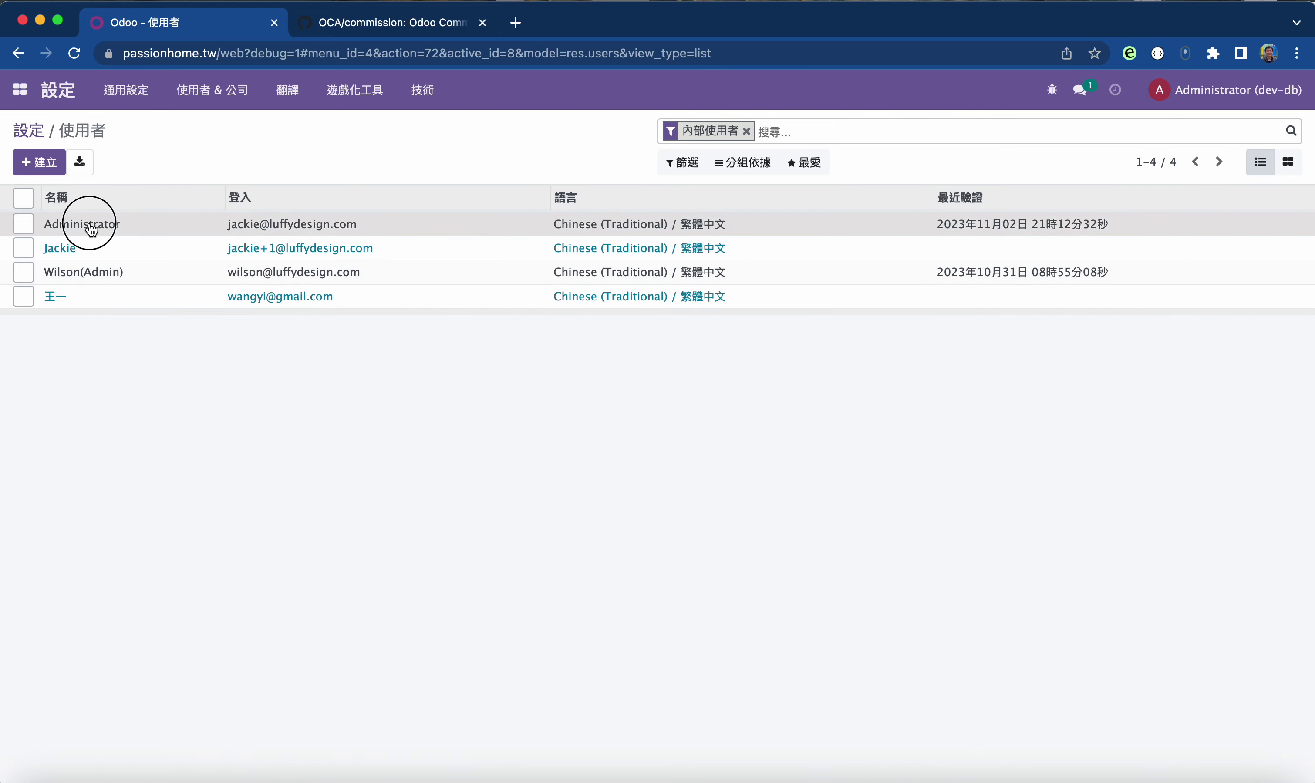
{"action": "left_click", "coordinate": [87, 231]}
{"action": "scroll", "coordinate": [576, 499], "scroll_direction": "down", "scroll_amount": 2}
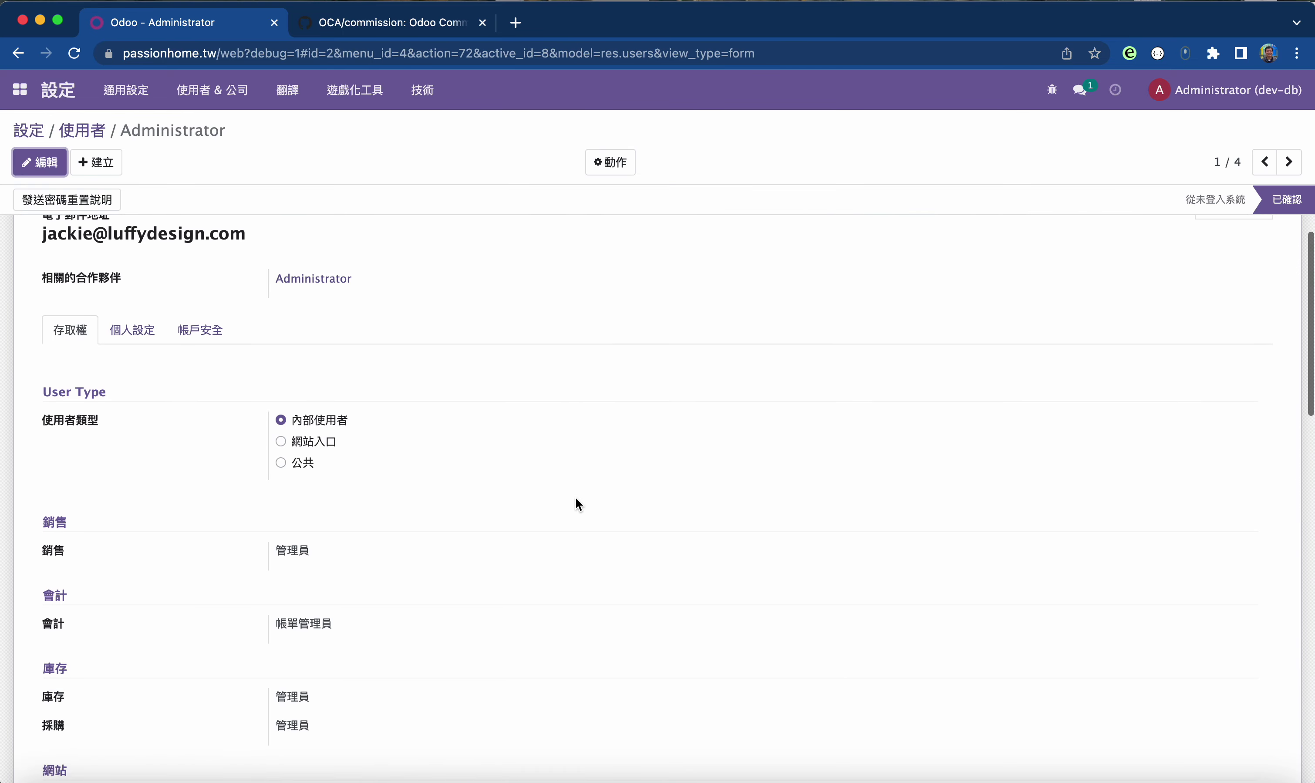
{"action": "scroll", "coordinate": [575, 497], "scroll_direction": "down", "scroll_amount": 4}
{"action": "scroll", "coordinate": [575, 497], "scroll_direction": "down", "scroll_amount": 10}
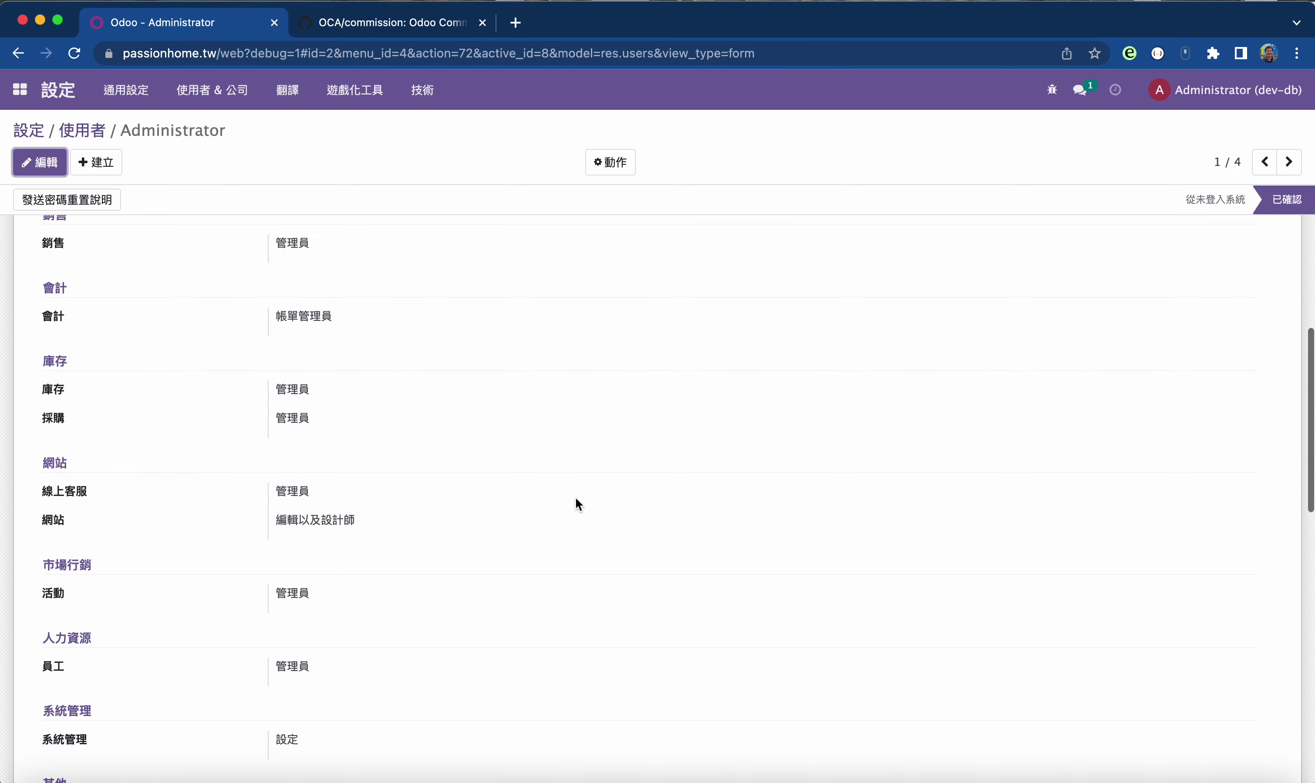
{"action": "scroll", "coordinate": [575, 505], "scroll_direction": "down", "scroll_amount": 9}
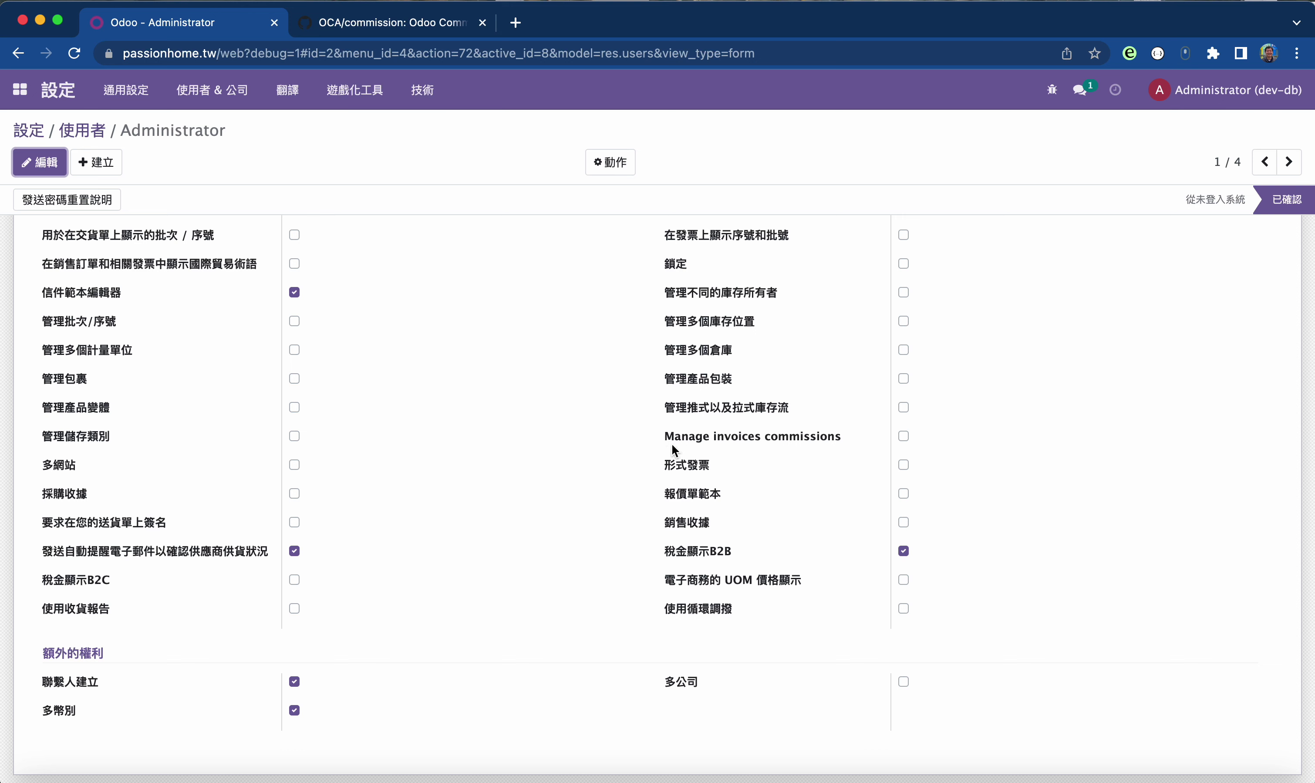
{"action": "mouse_move", "coordinate": [730, 446]}
{"action": "left_click", "coordinate": [902, 437]}
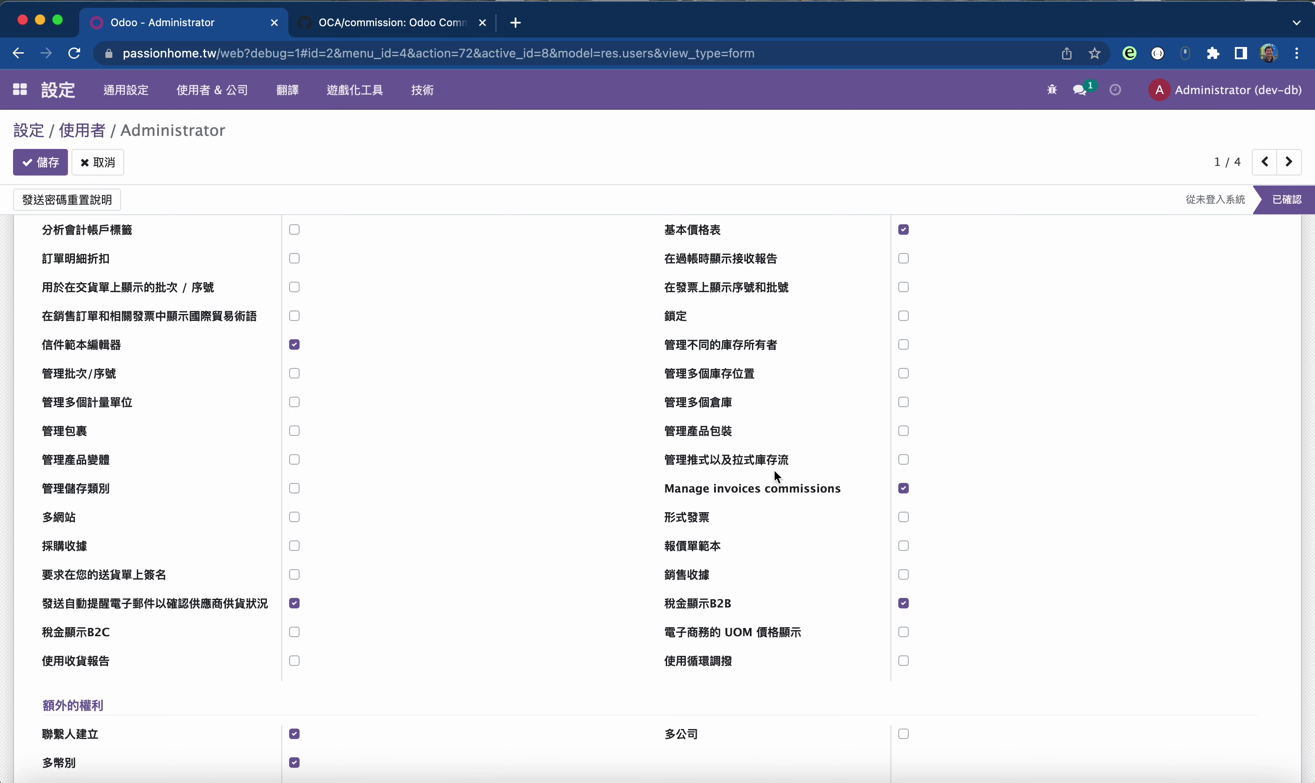
{"action": "scroll", "coordinate": [774, 471], "scroll_direction": "up", "scroll_amount": 15}
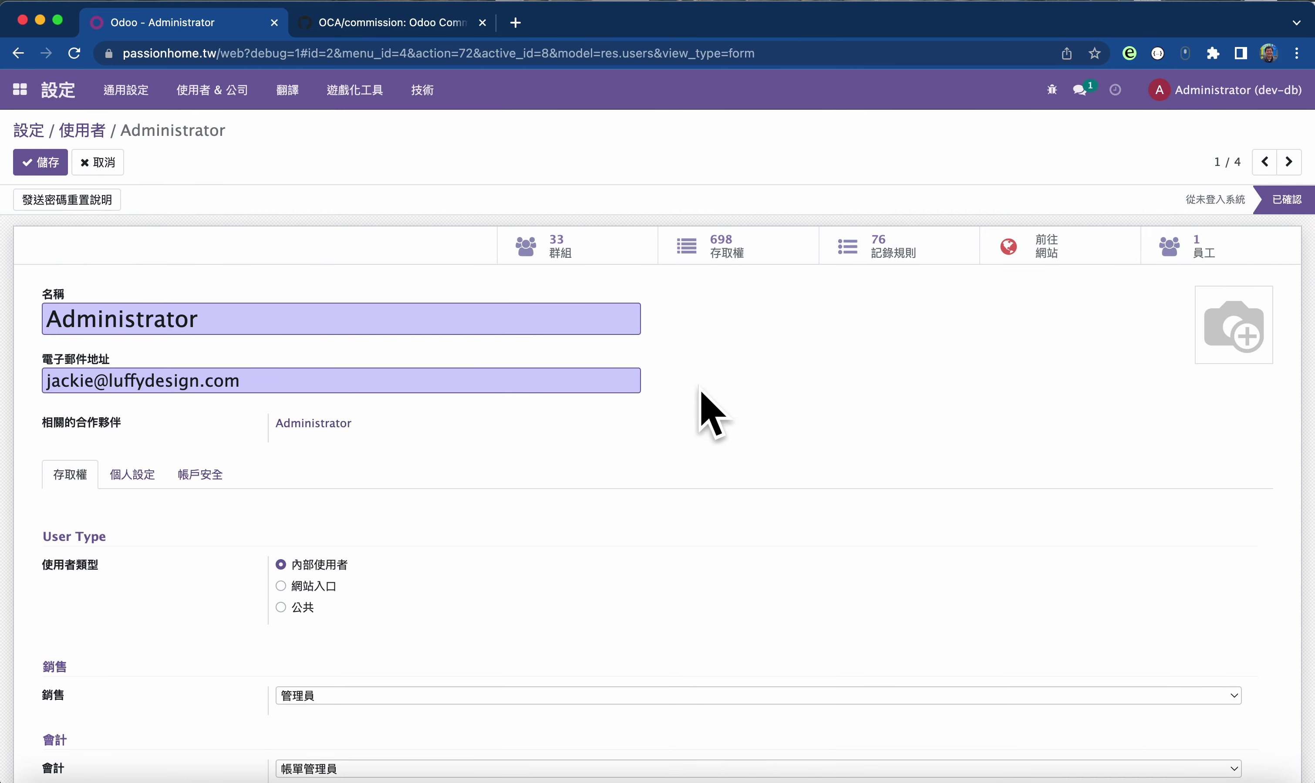
- Open the last settlement in the 結算 list of the 佣金 app
{"action": "left_click", "coordinate": [21, 89]}
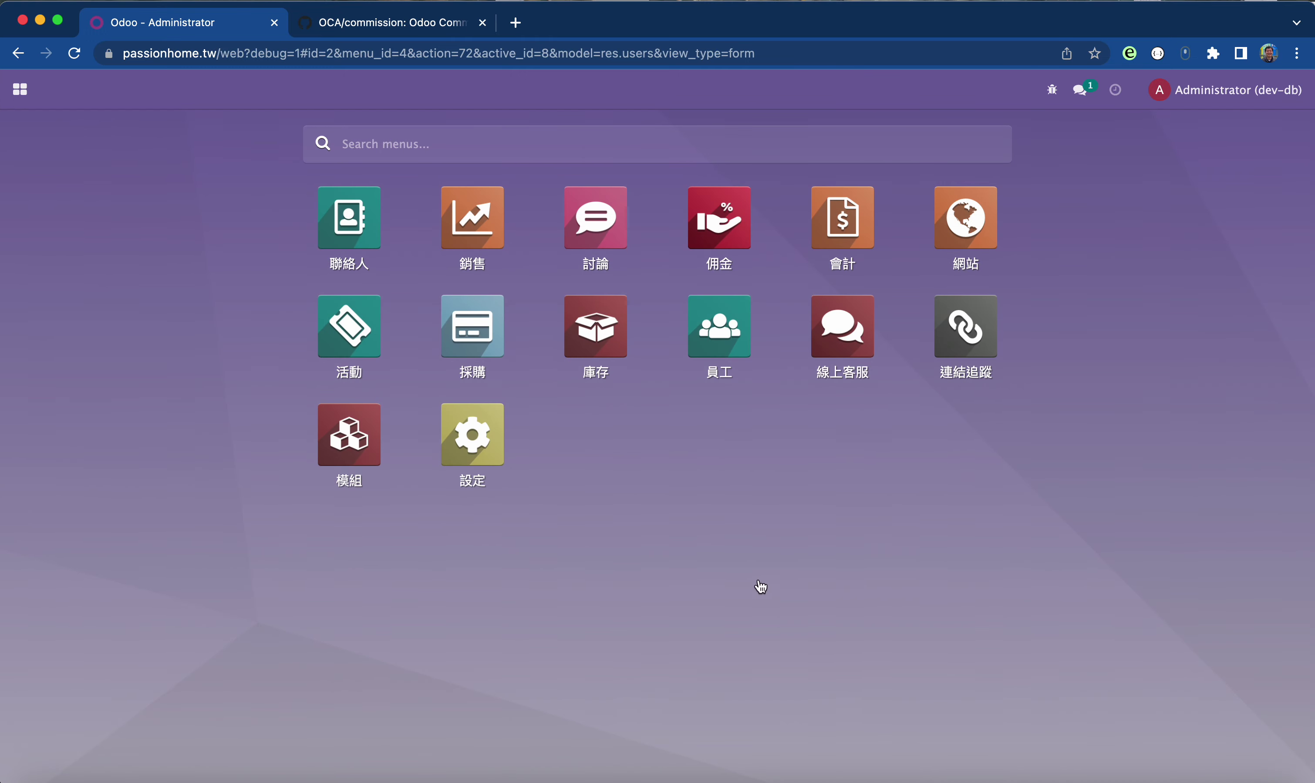
{"action": "left_click", "coordinate": [725, 242]}
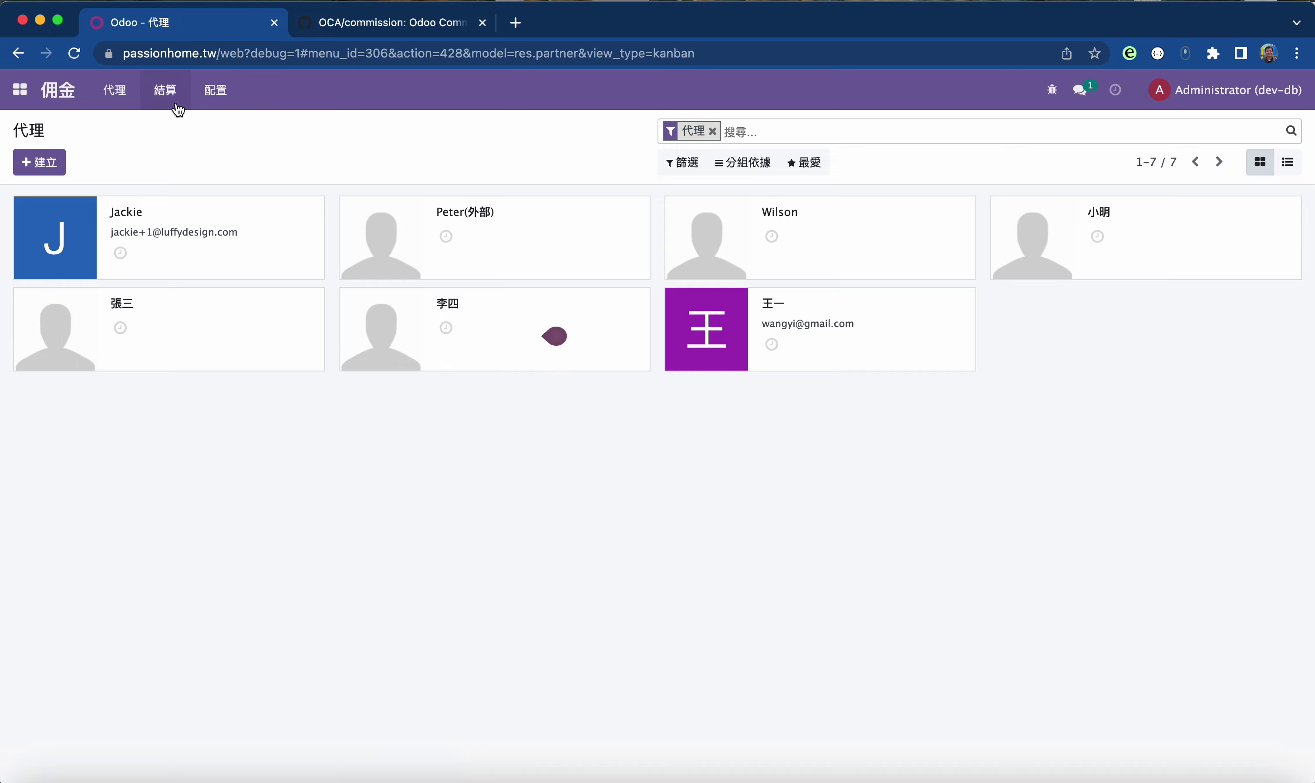
{"action": "left_click", "coordinate": [166, 92]}
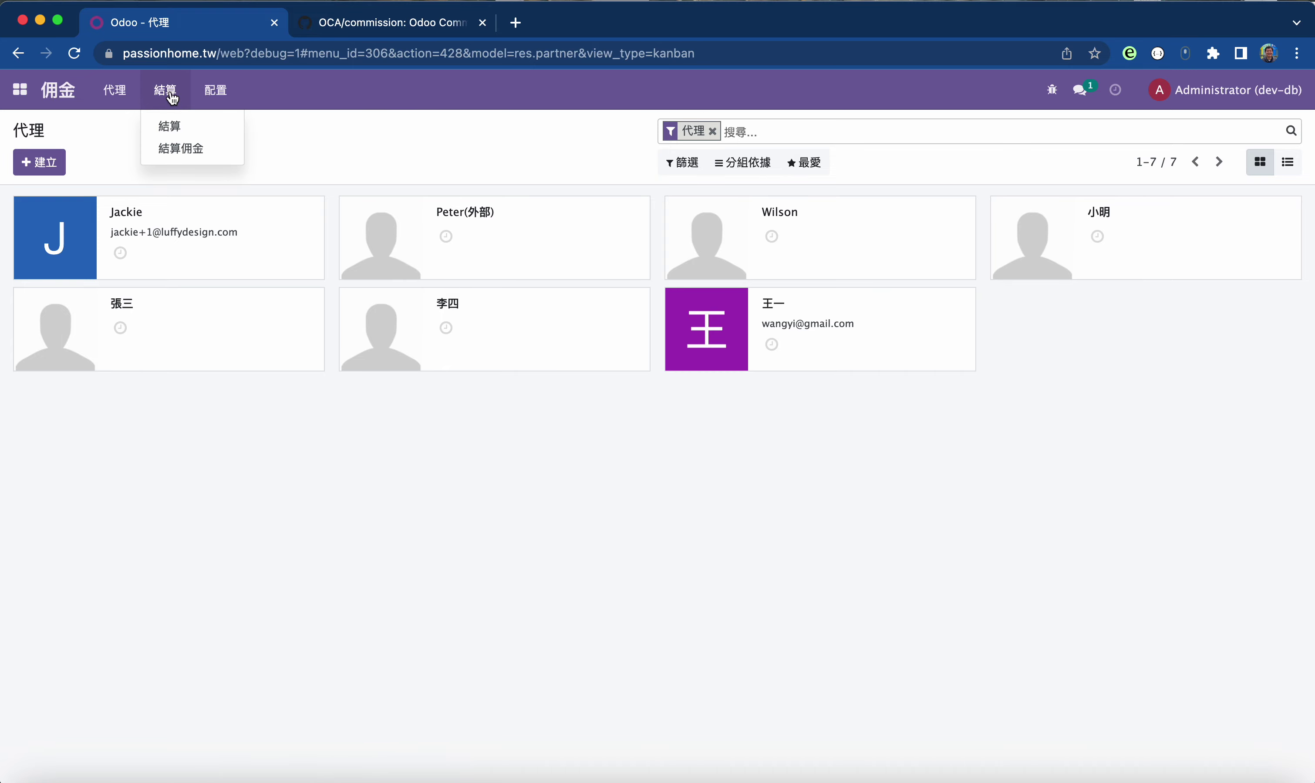
{"action": "left_click", "coordinate": [176, 126]}
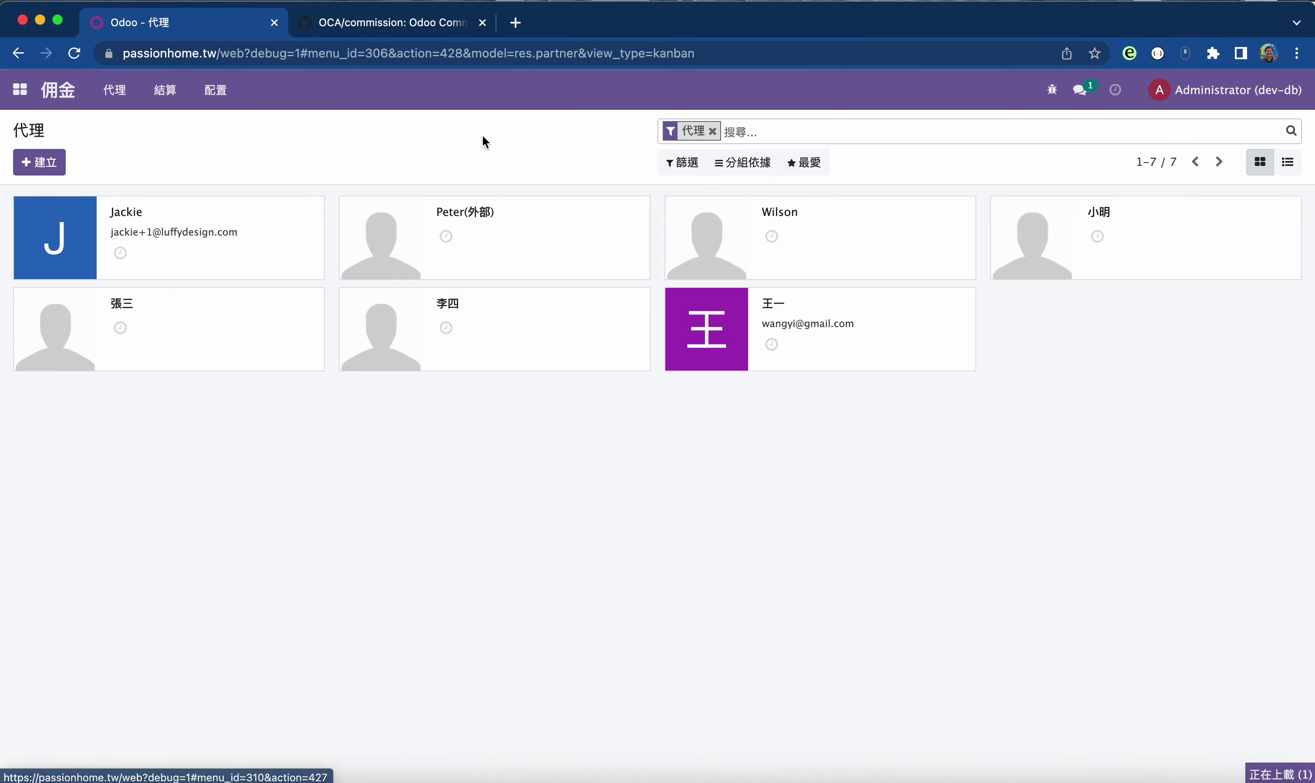
{"action": "left_click", "coordinate": [59, 273]}
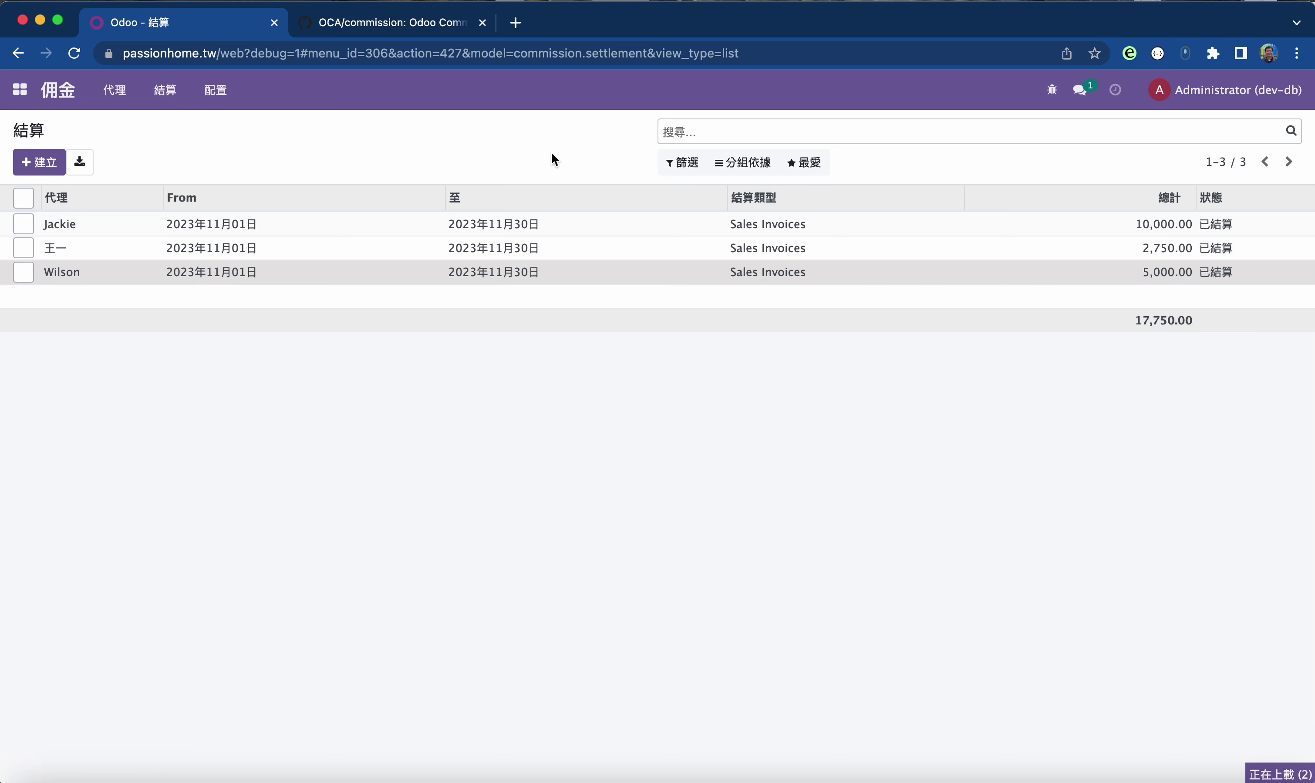
{"action": "left_click", "coordinate": [191, 276]}
{"action": "left_click", "coordinate": [224, 249]}
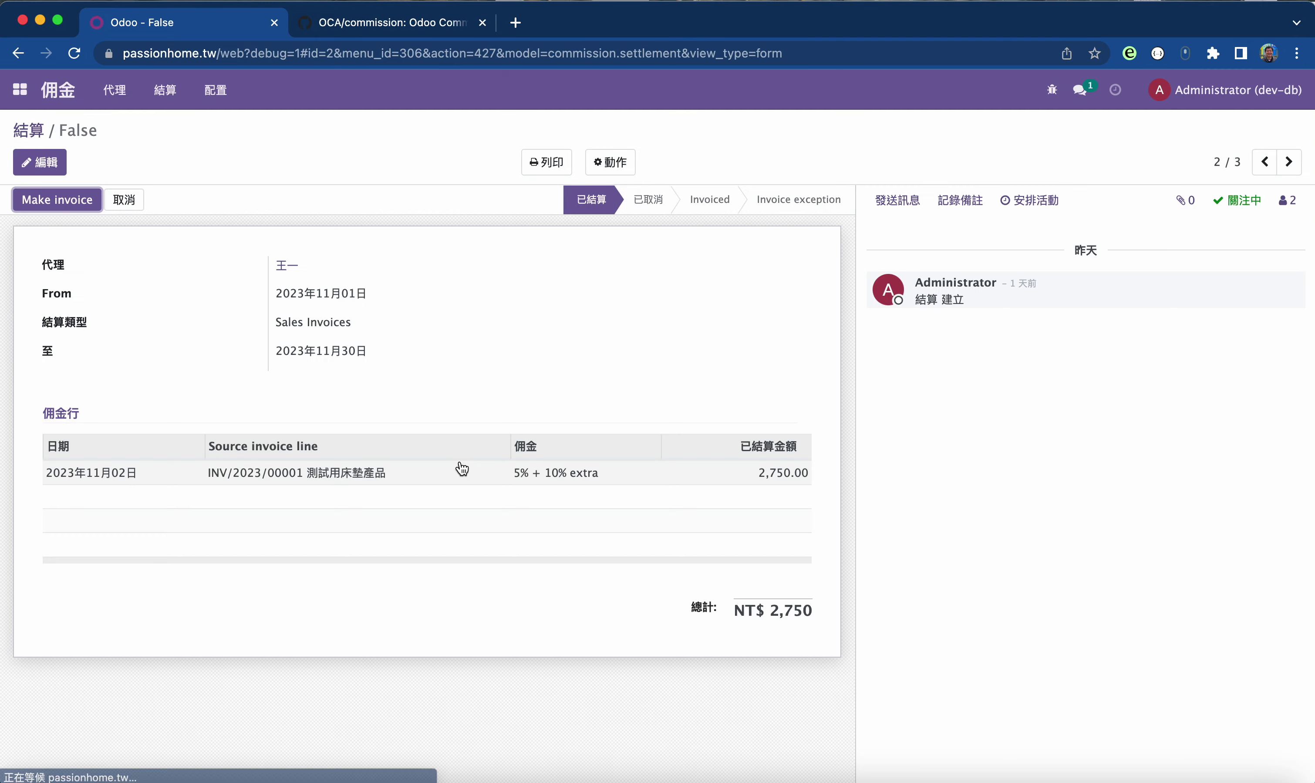
{"action": "left_click", "coordinate": [16, 53]}
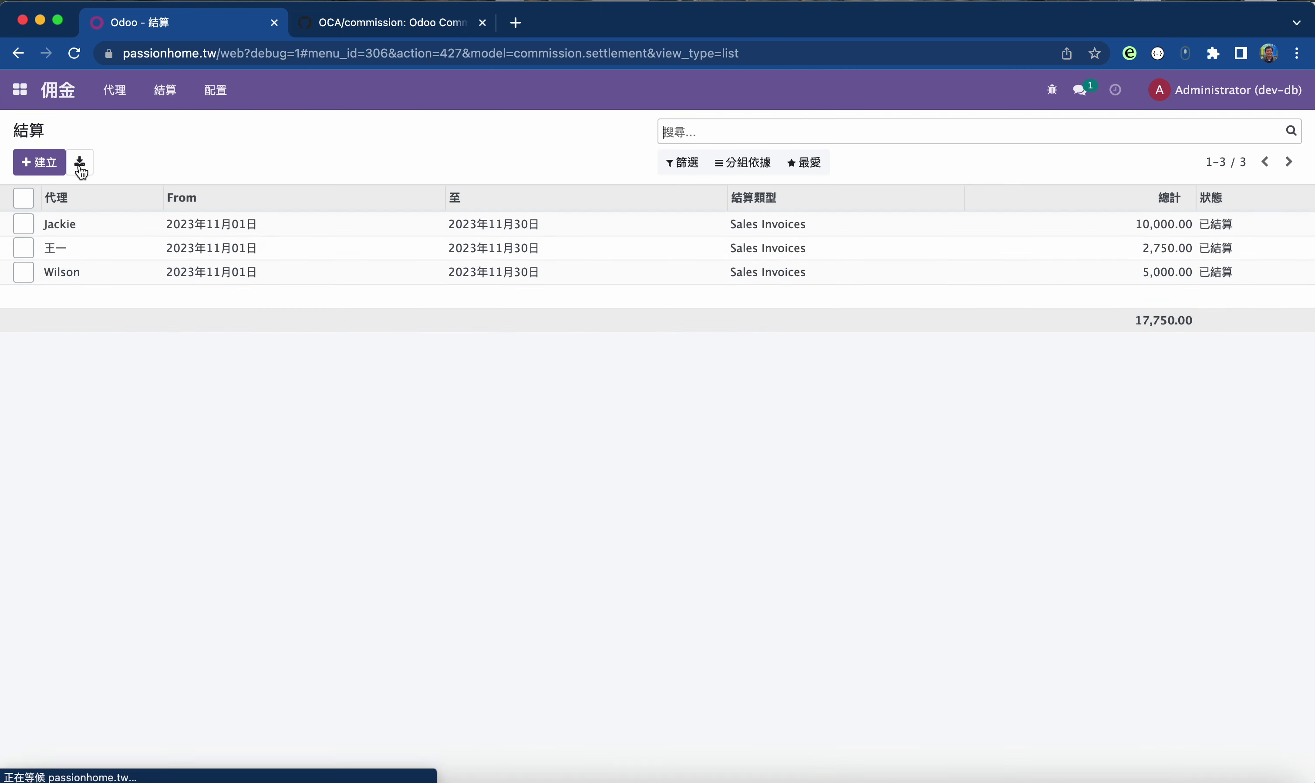
{"action": "left_click", "coordinate": [188, 278]}
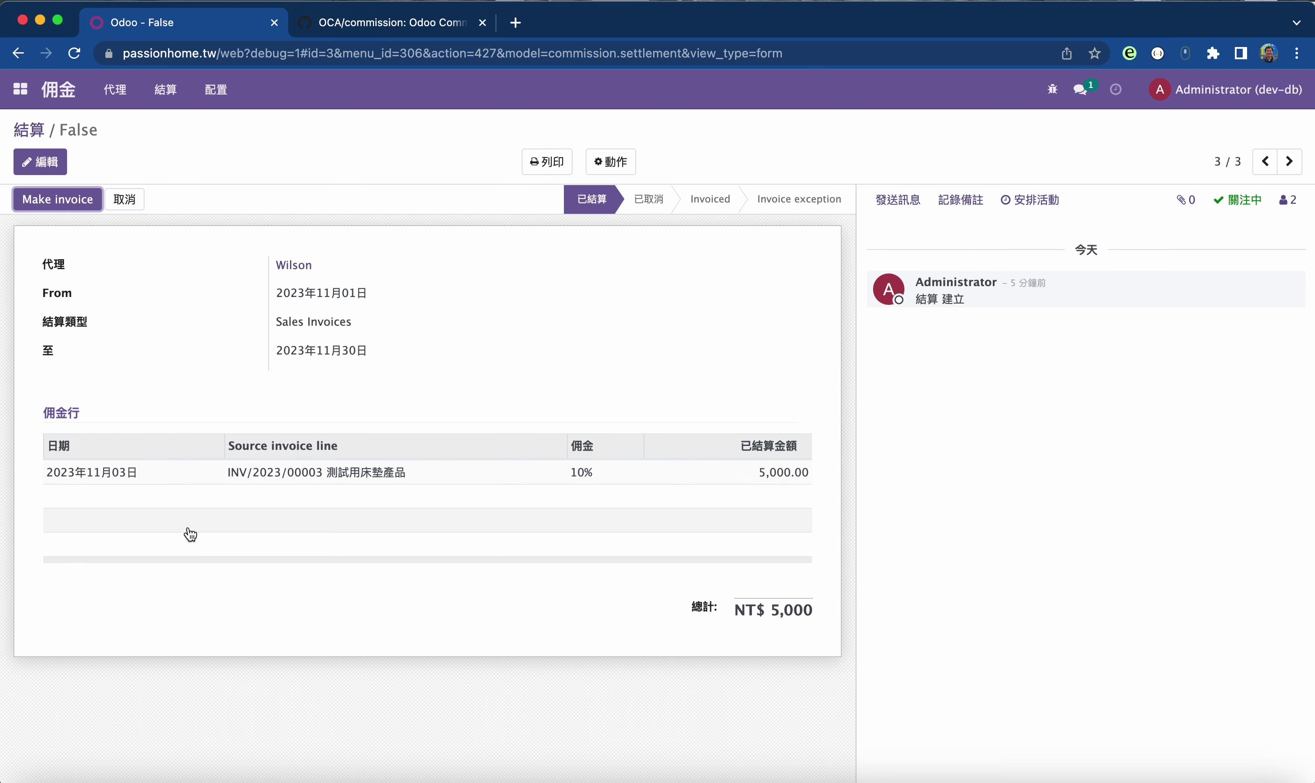
- Make an invoice from the open settlement, creating a new product 佣金 as the product for invoicing
{"action": "left_click", "coordinate": [64, 201]}
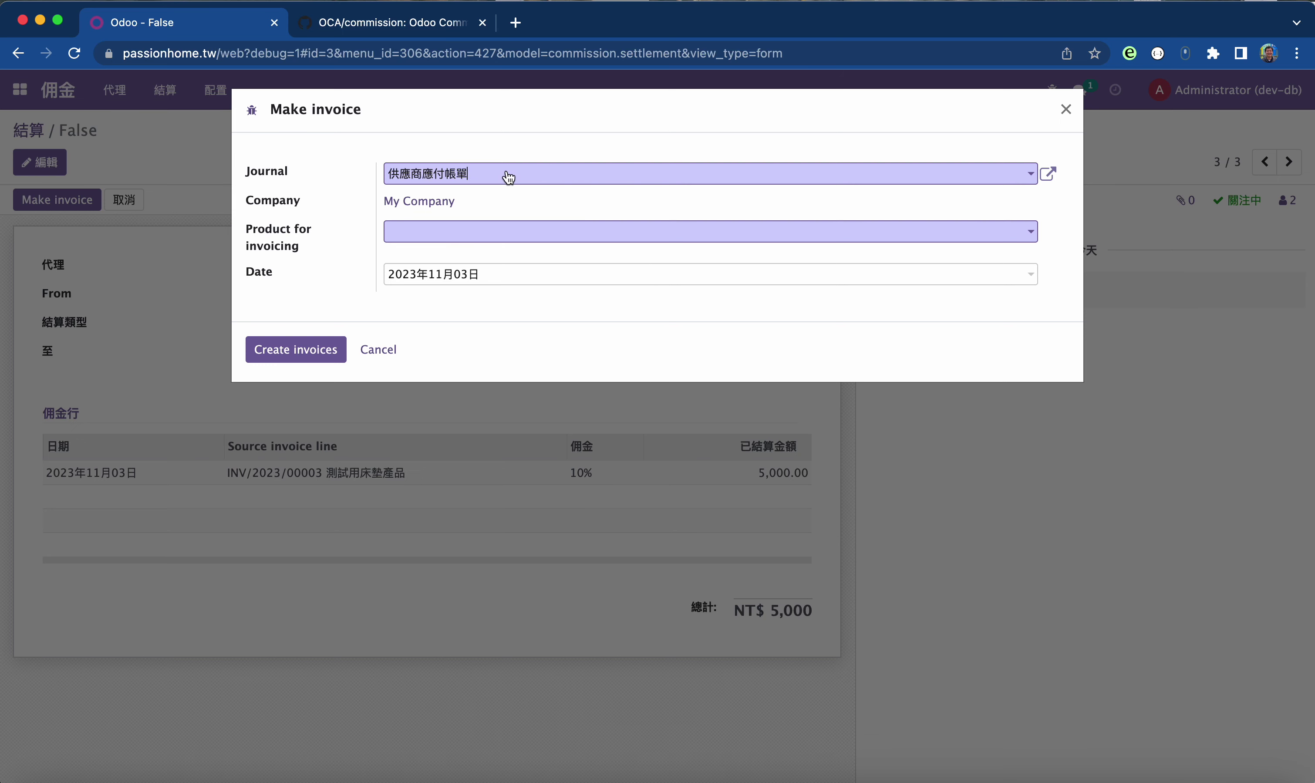
{"action": "left_click", "coordinate": [460, 232]}
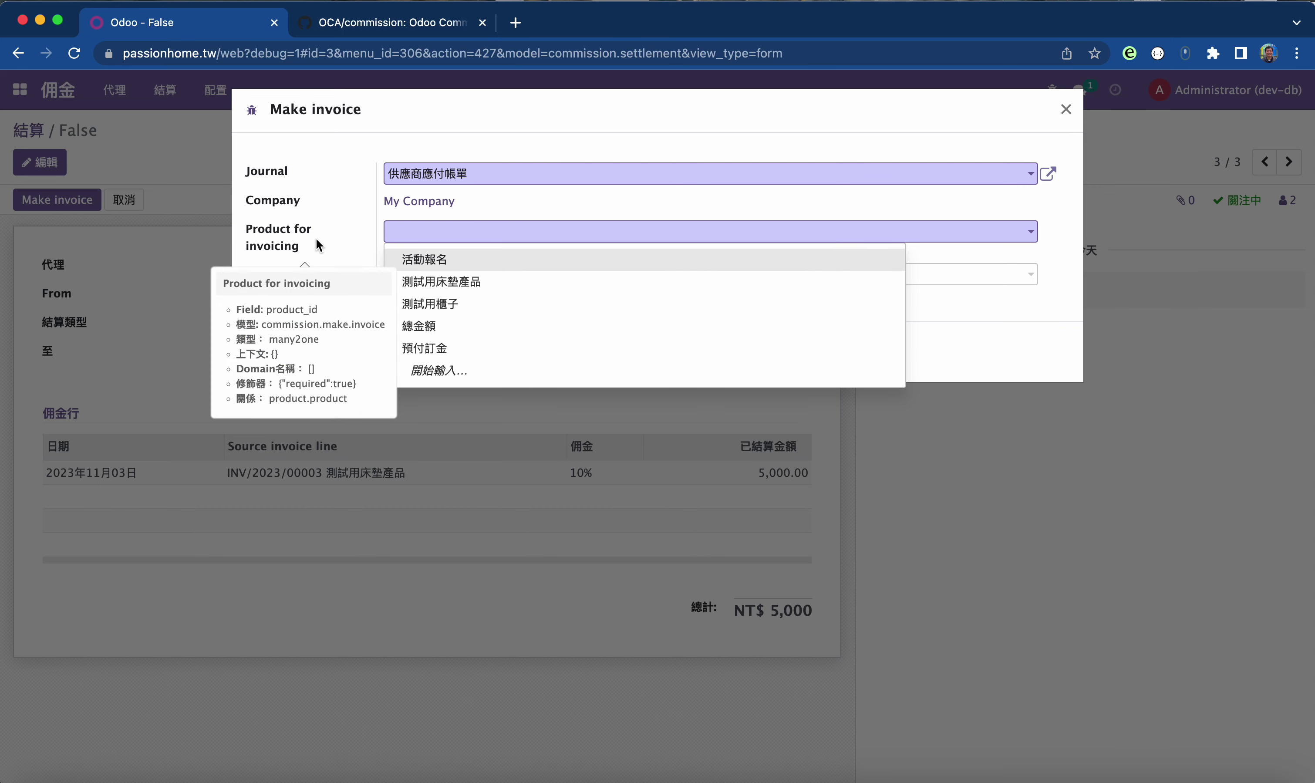
{"action": "left_click", "coordinate": [398, 227]}
{"action": "left_click", "coordinate": [472, 236]}
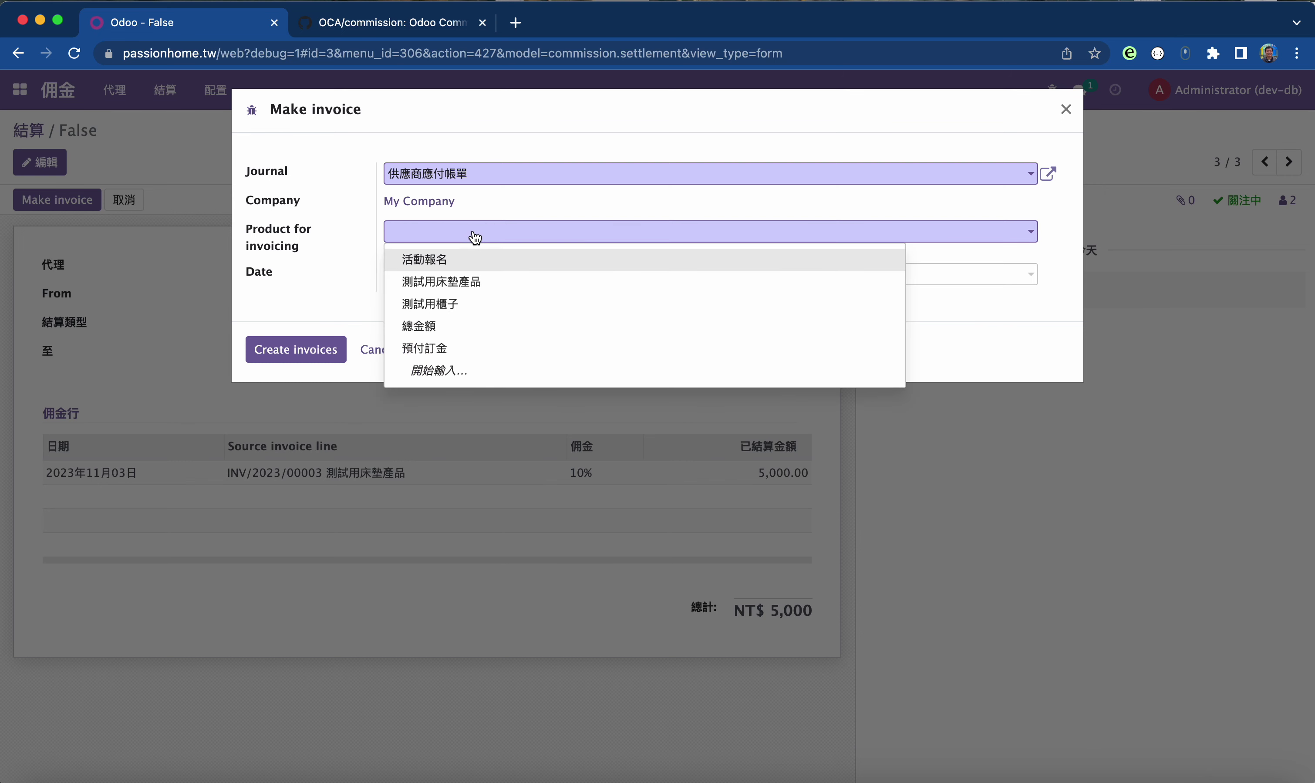
{"action": "type", "text": "像"}
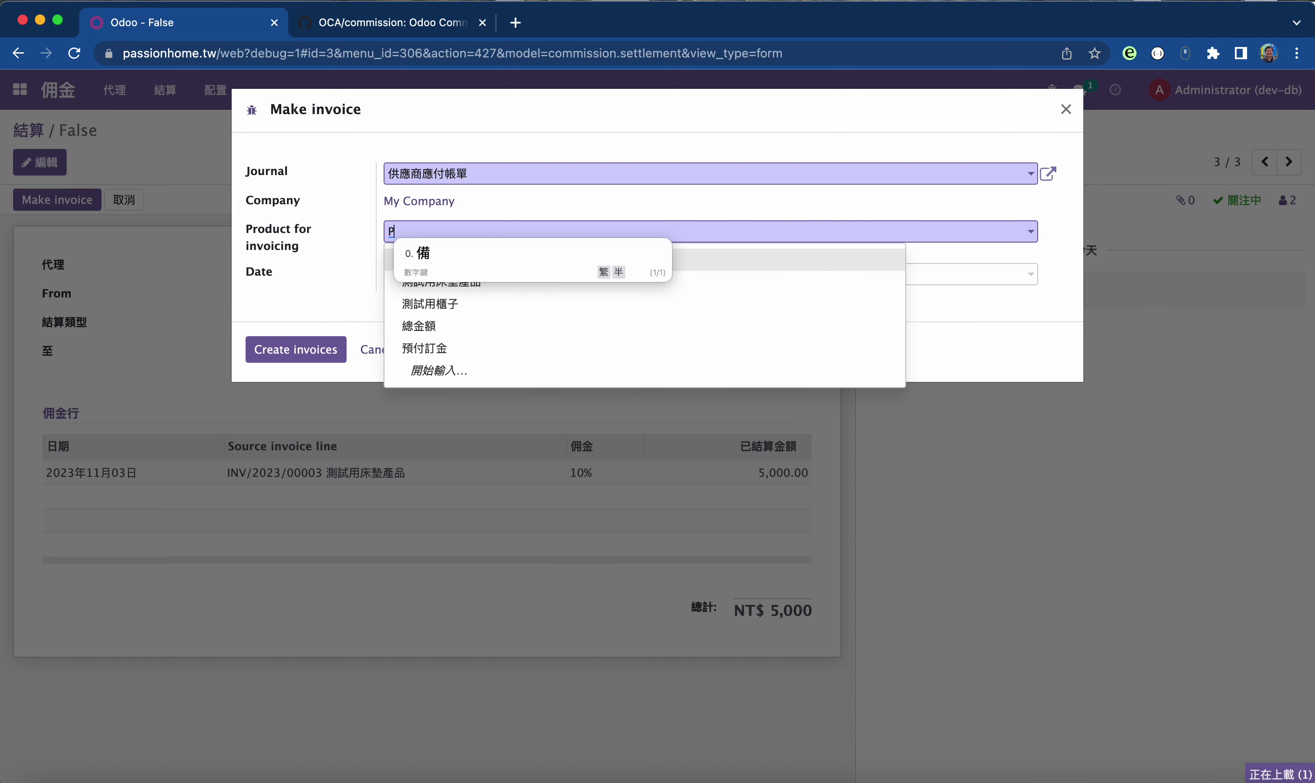
{"action": "type", "text": "佣"}
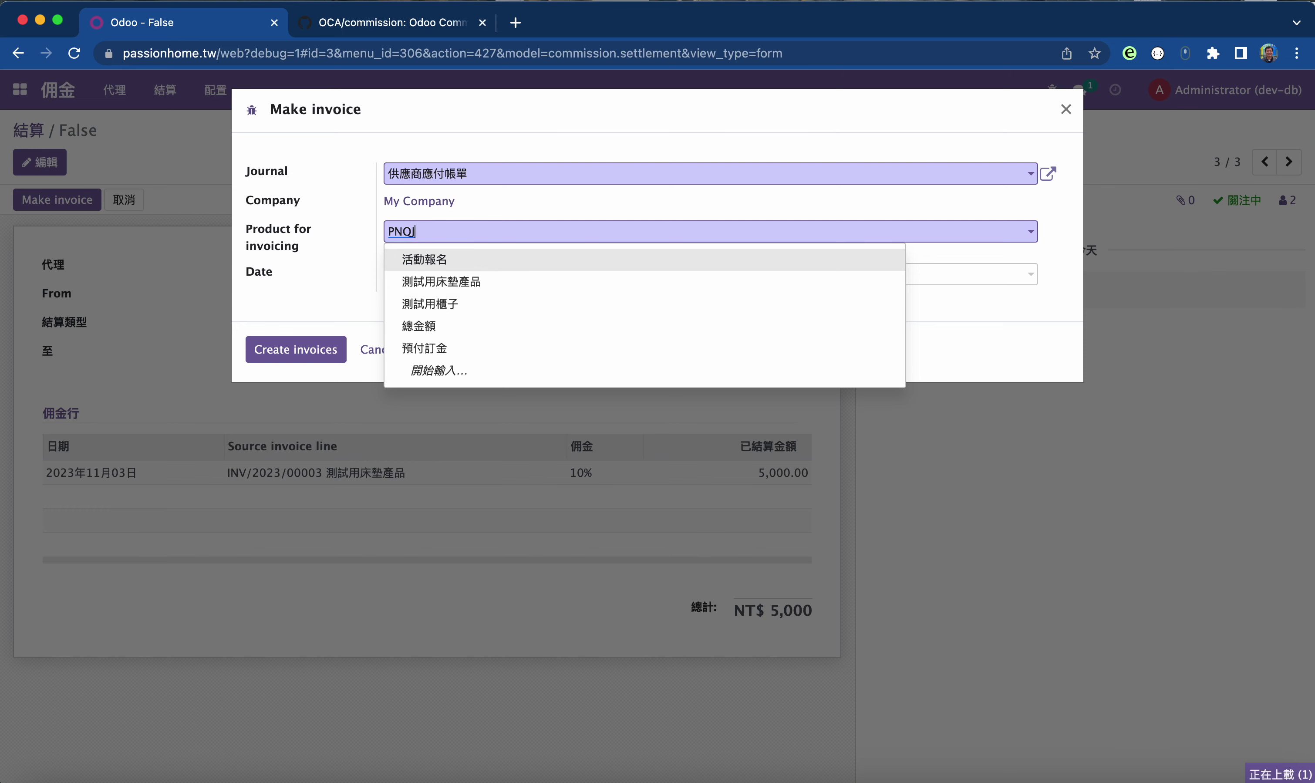
{"action": "type", "text": "金"}
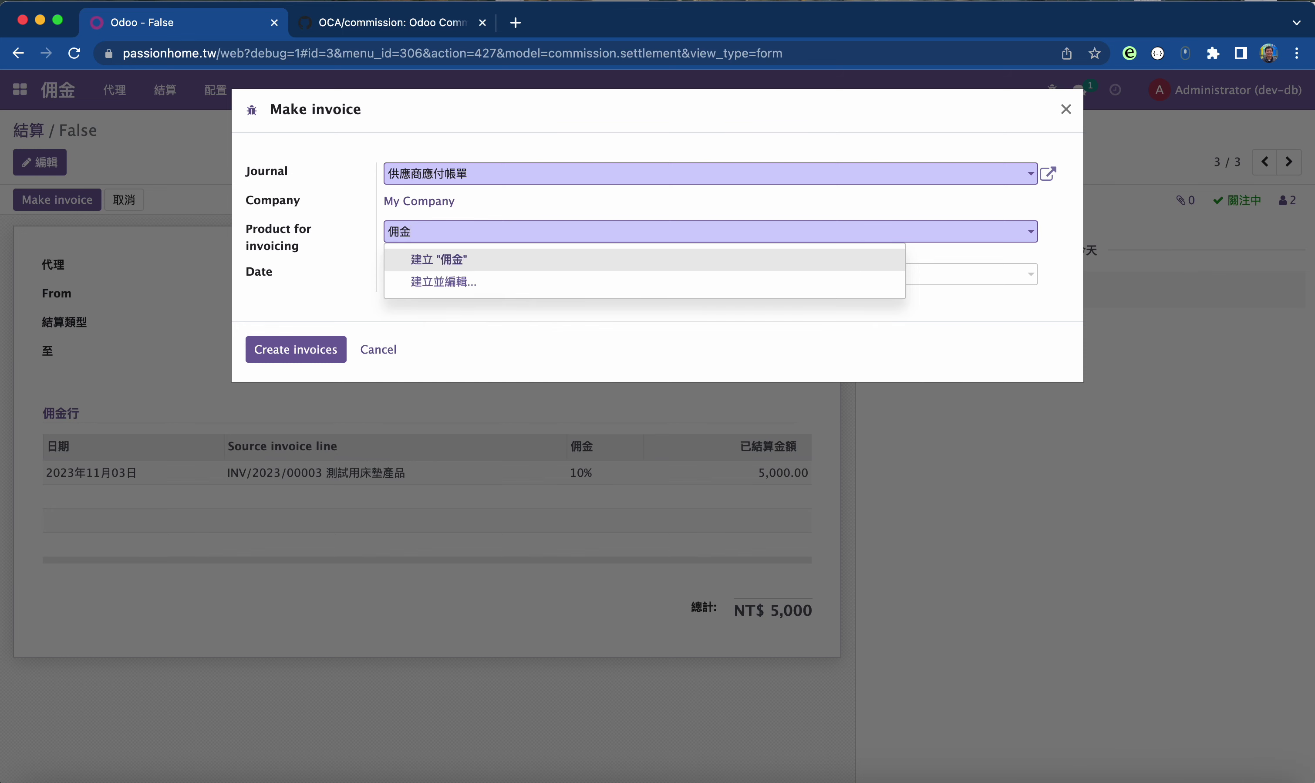
{"action": "left_click", "coordinate": [470, 259]}
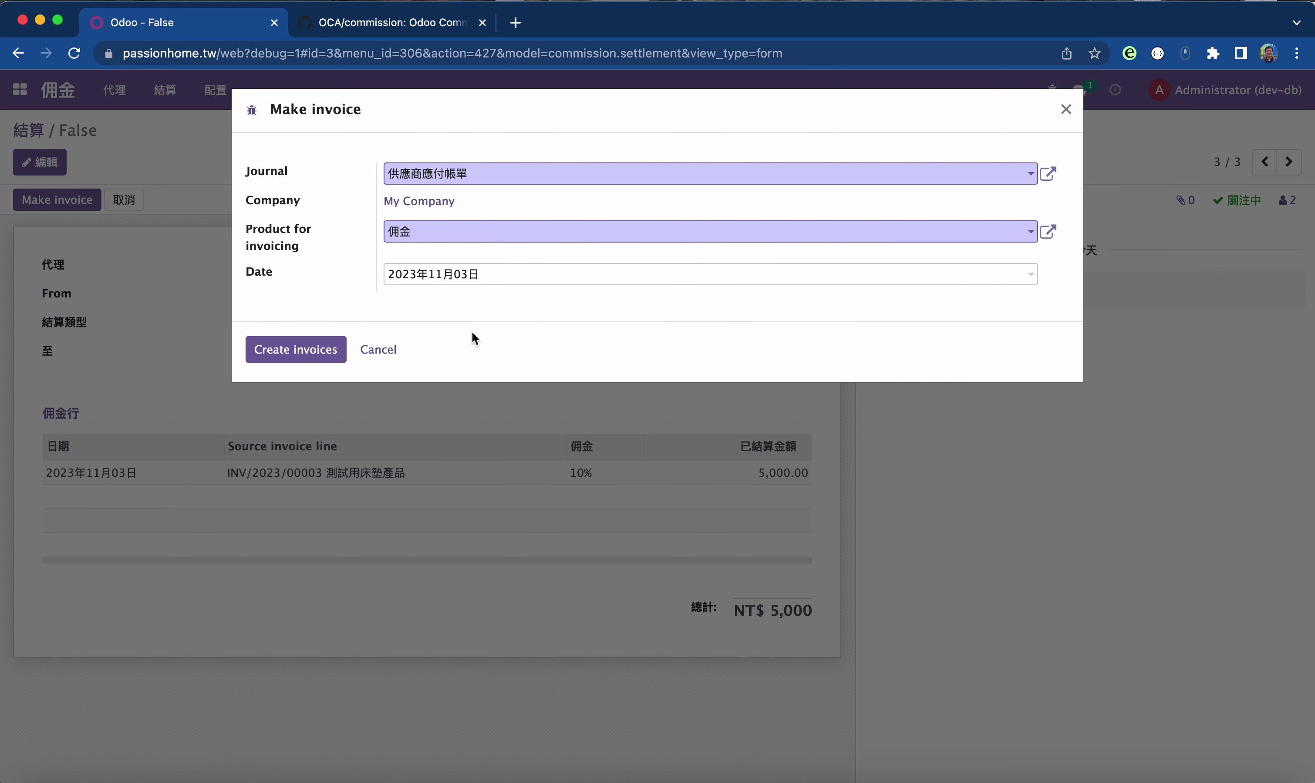
{"action": "left_click", "coordinate": [293, 349]}
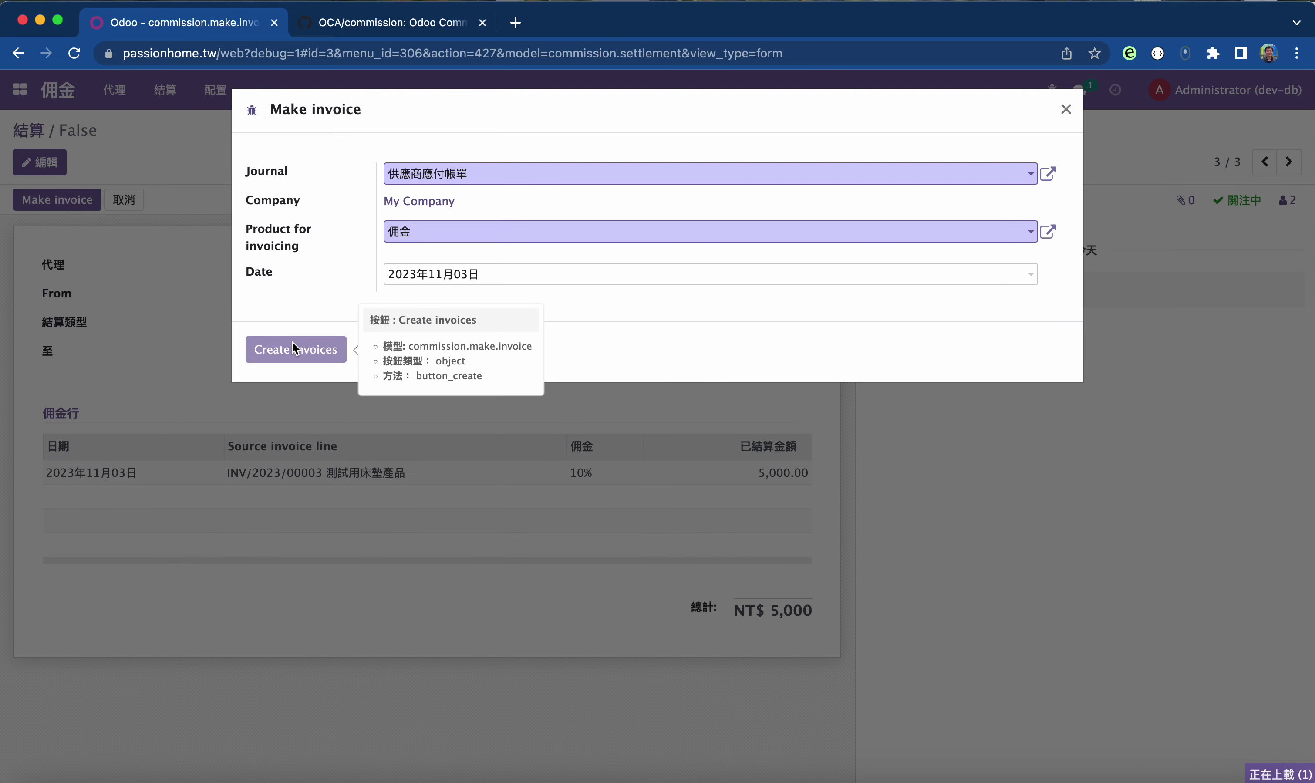
{"action": "left_click", "coordinate": [297, 347]}
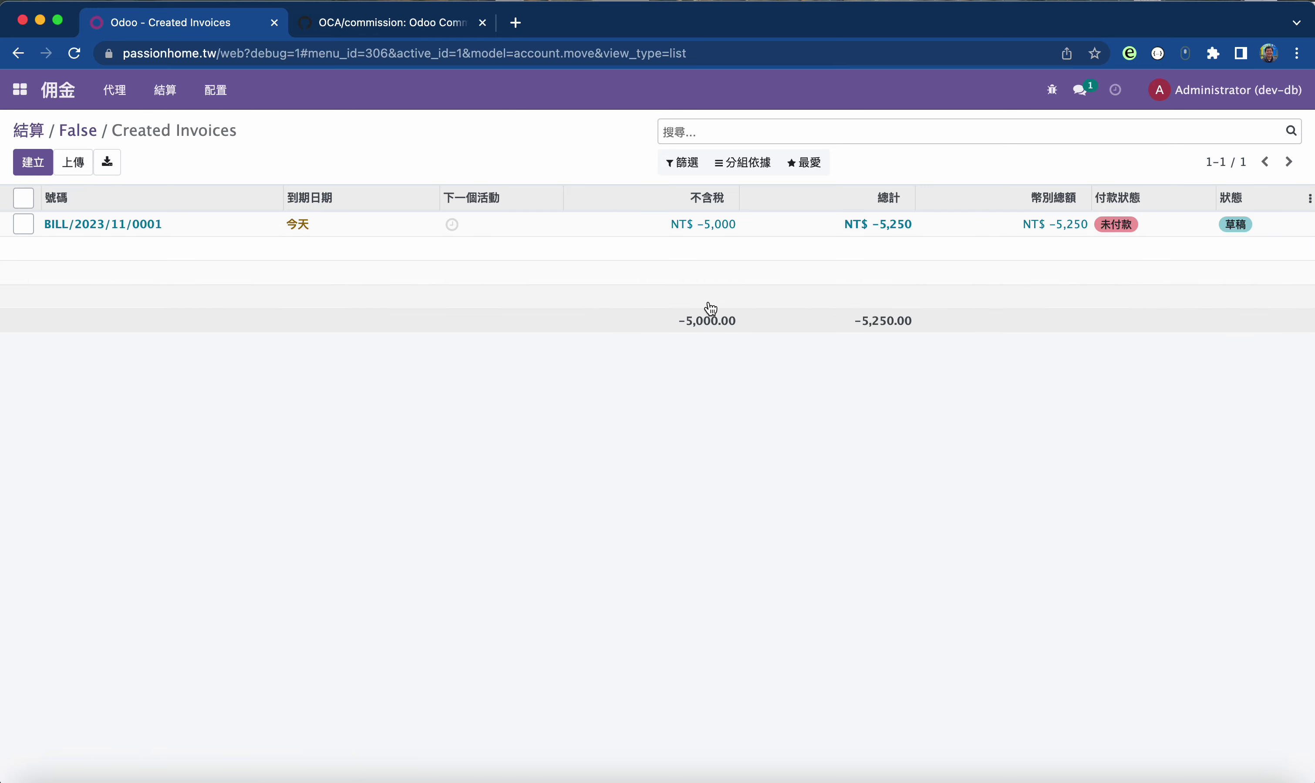
- Open the created draft bill and review its vendor, dates, commission line, tax and totals
{"action": "left_click", "coordinate": [133, 227]}
{"action": "left_click", "coordinate": [108, 229]}
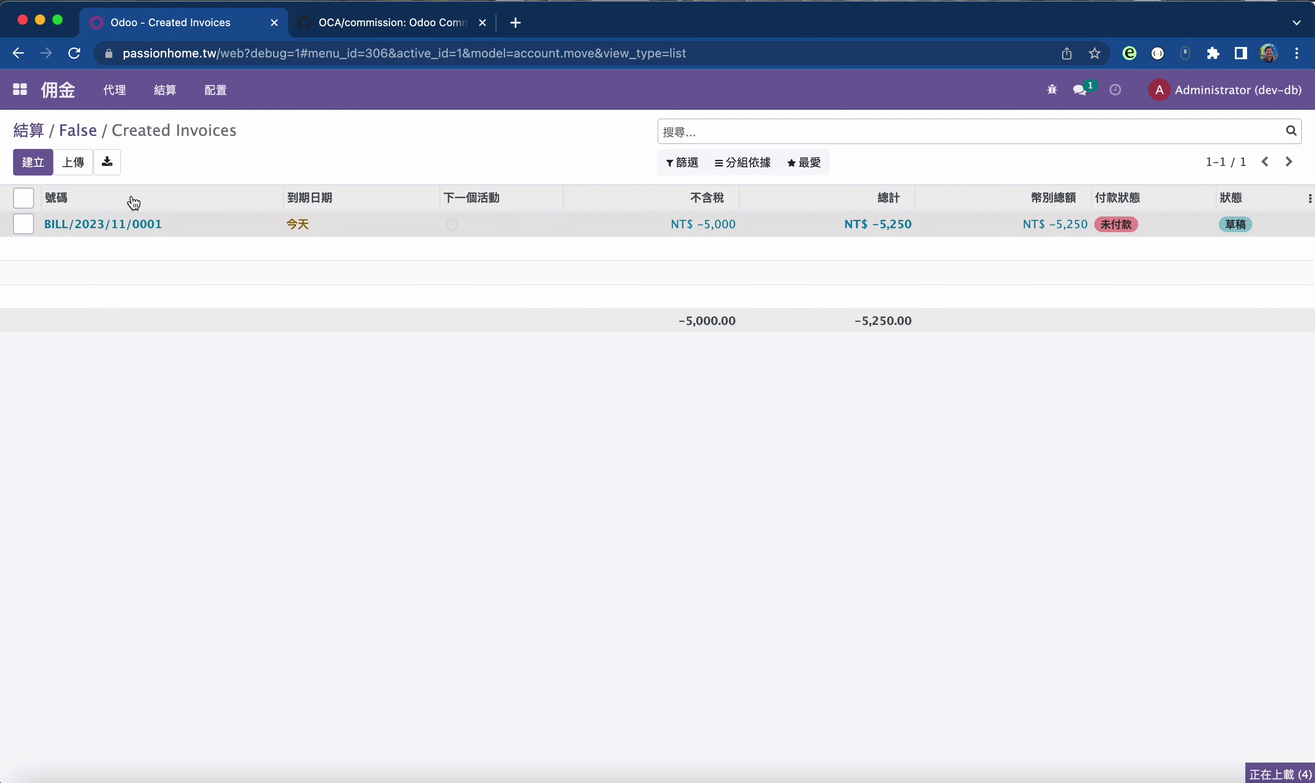
{"action": "scroll", "coordinate": [515, 639], "scroll_direction": "down", "scroll_amount": 5}
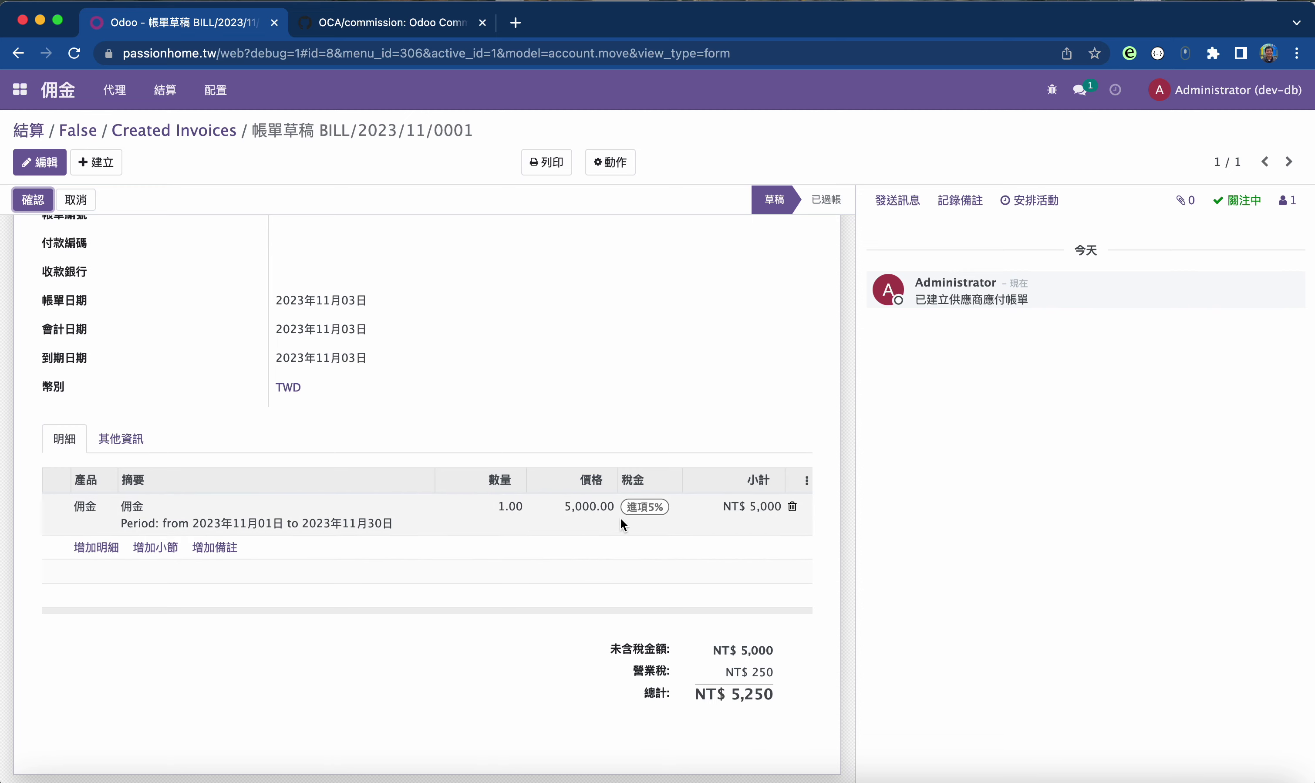
{"action": "scroll", "coordinate": [762, 658], "scroll_direction": "up", "scroll_amount": 3}
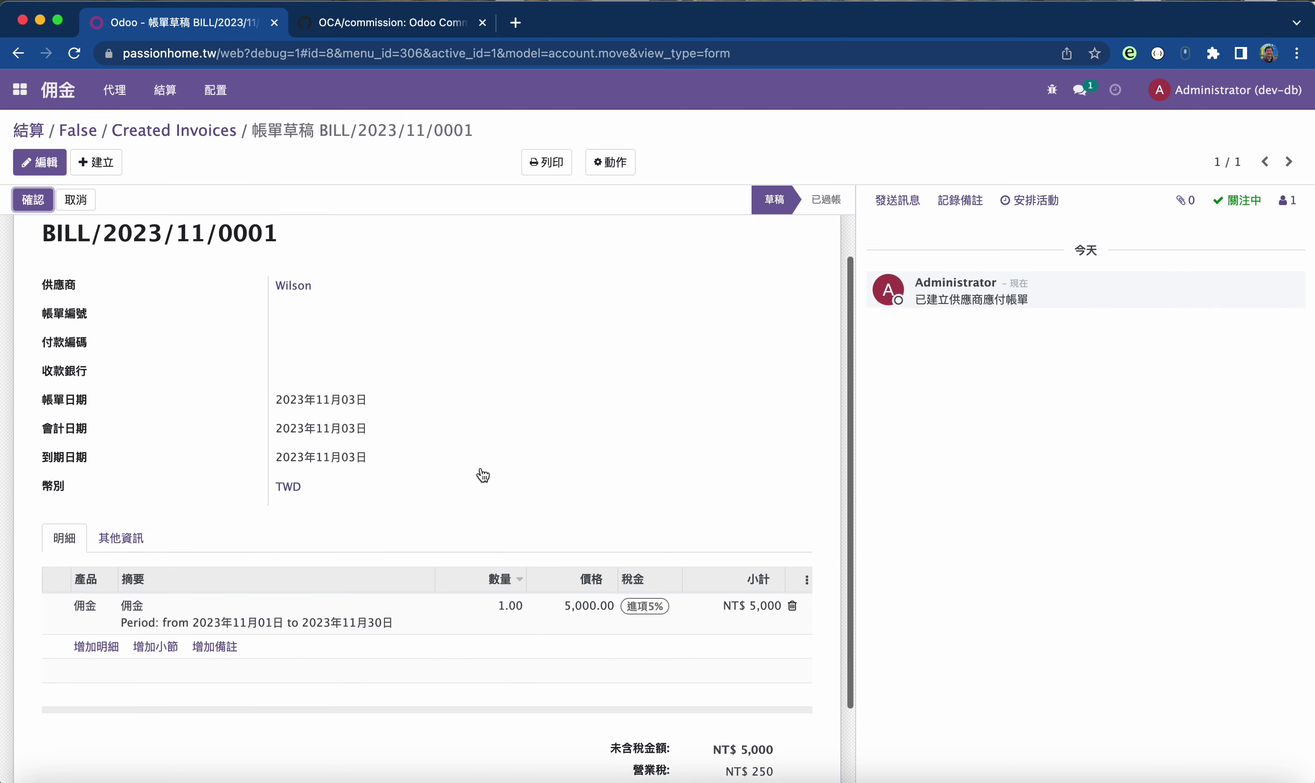
{"action": "scroll", "coordinate": [629, 585], "scroll_direction": "down", "scroll_amount": 1}
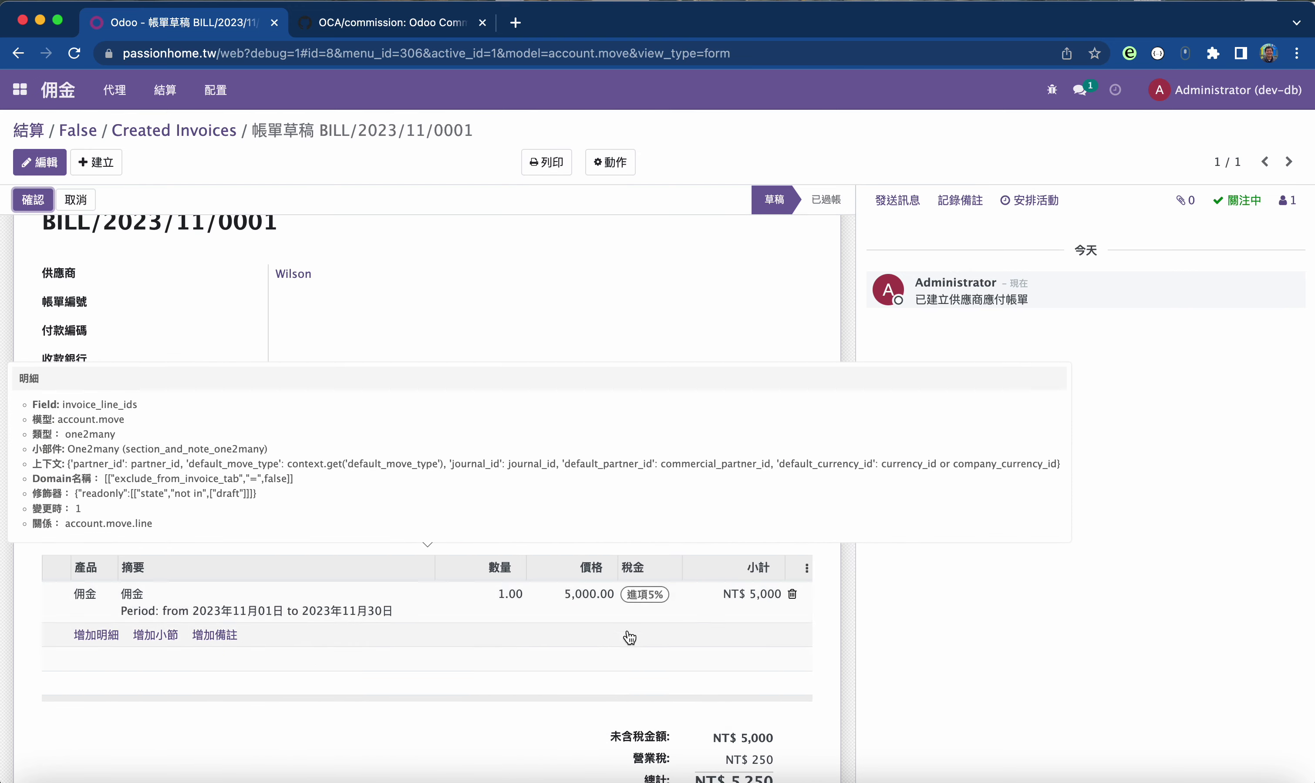
{"action": "scroll", "coordinate": [717, 662], "scroll_direction": "up", "scroll_amount": 4}
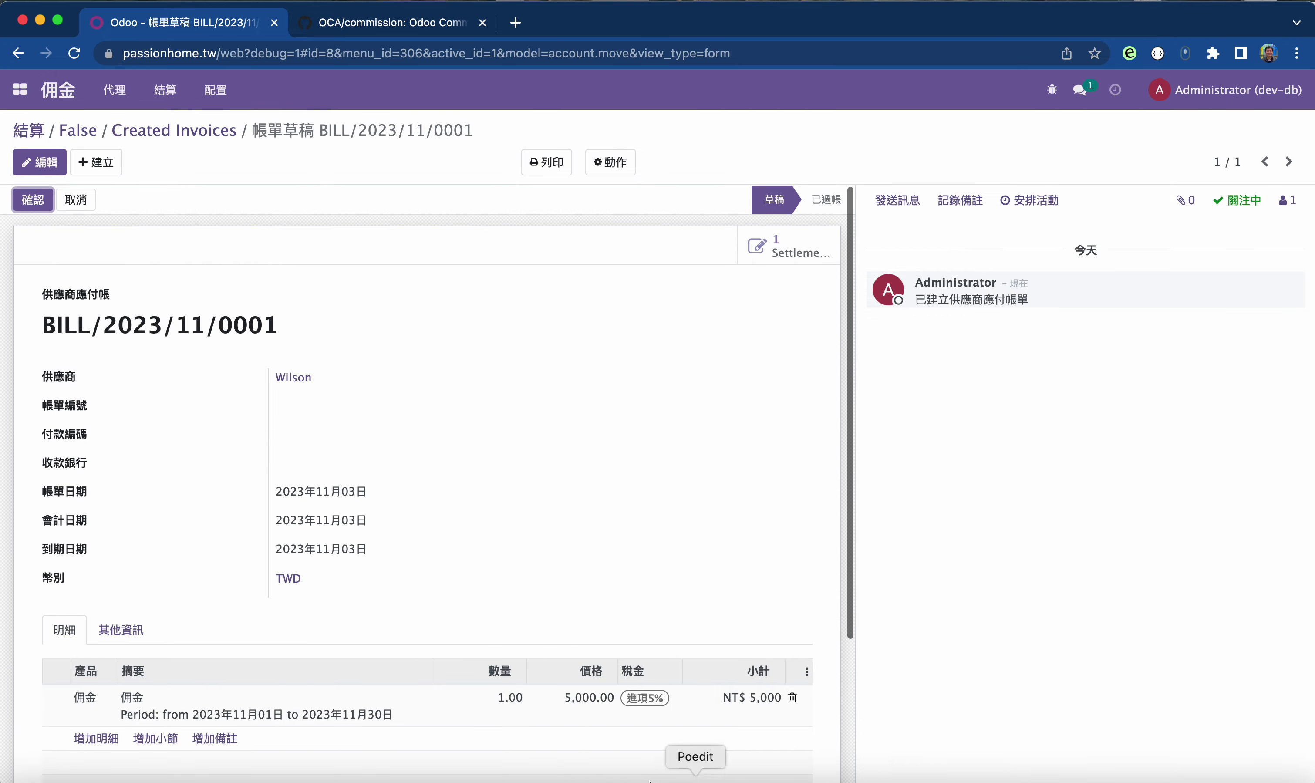
{"action": "scroll", "coordinate": [715, 672], "scroll_direction": "down", "scroll_amount": 5}
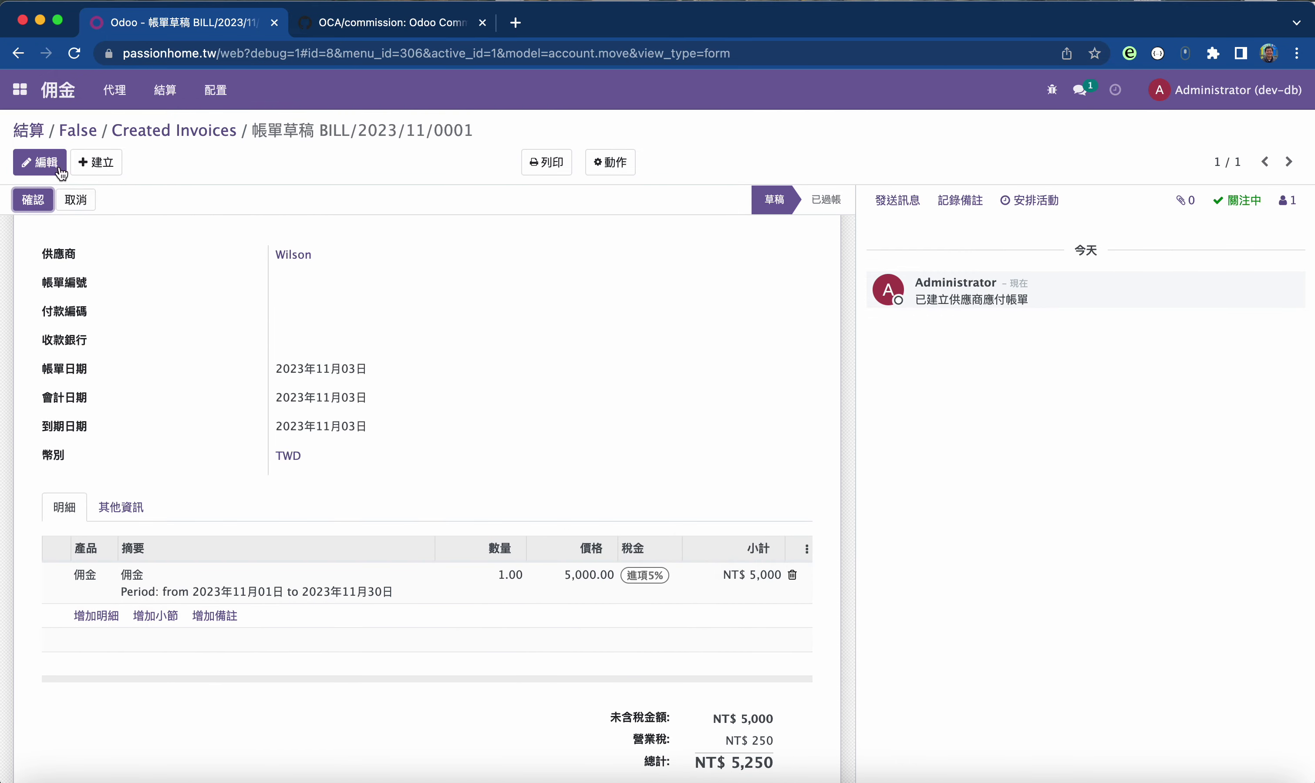
- Edit the bill, open its 佣金 product, remove the 銷項5% customer tax and save the product
{"action": "left_click", "coordinate": [49, 168]}
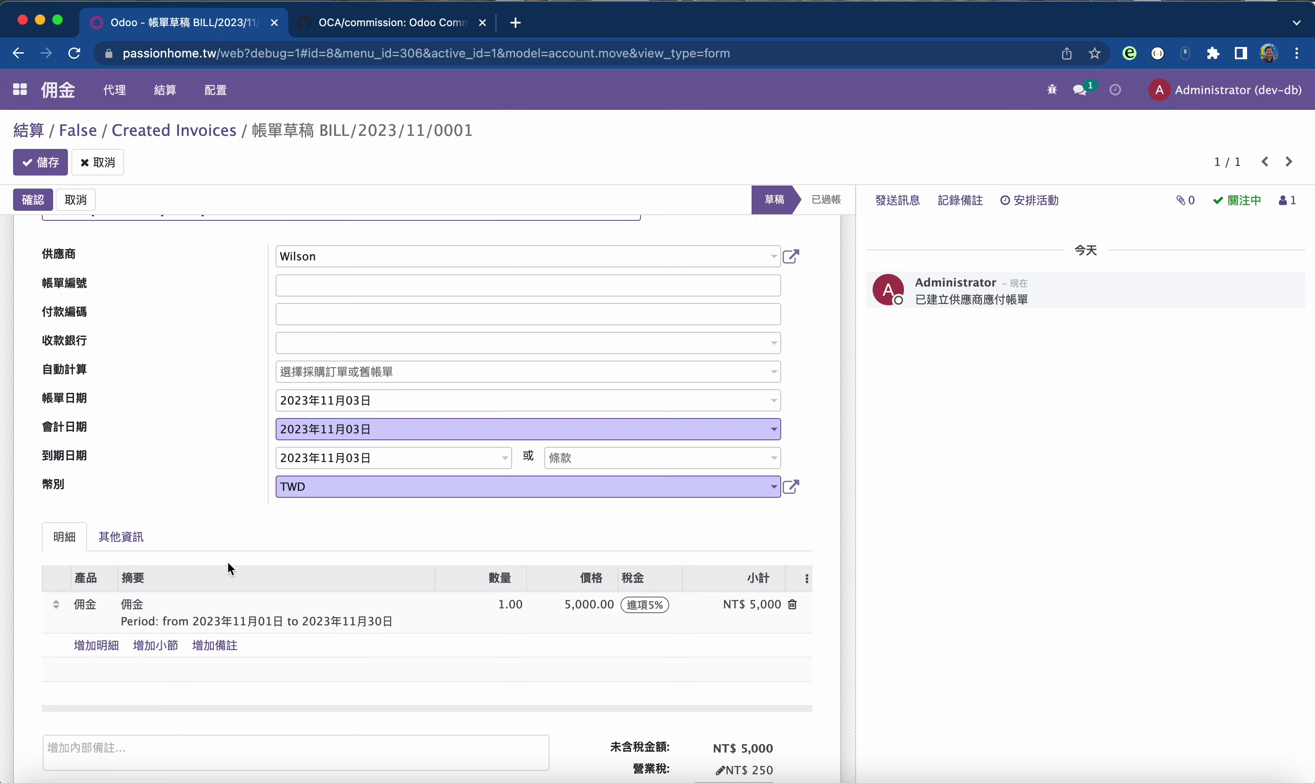
{"action": "left_click", "coordinate": [88, 606]}
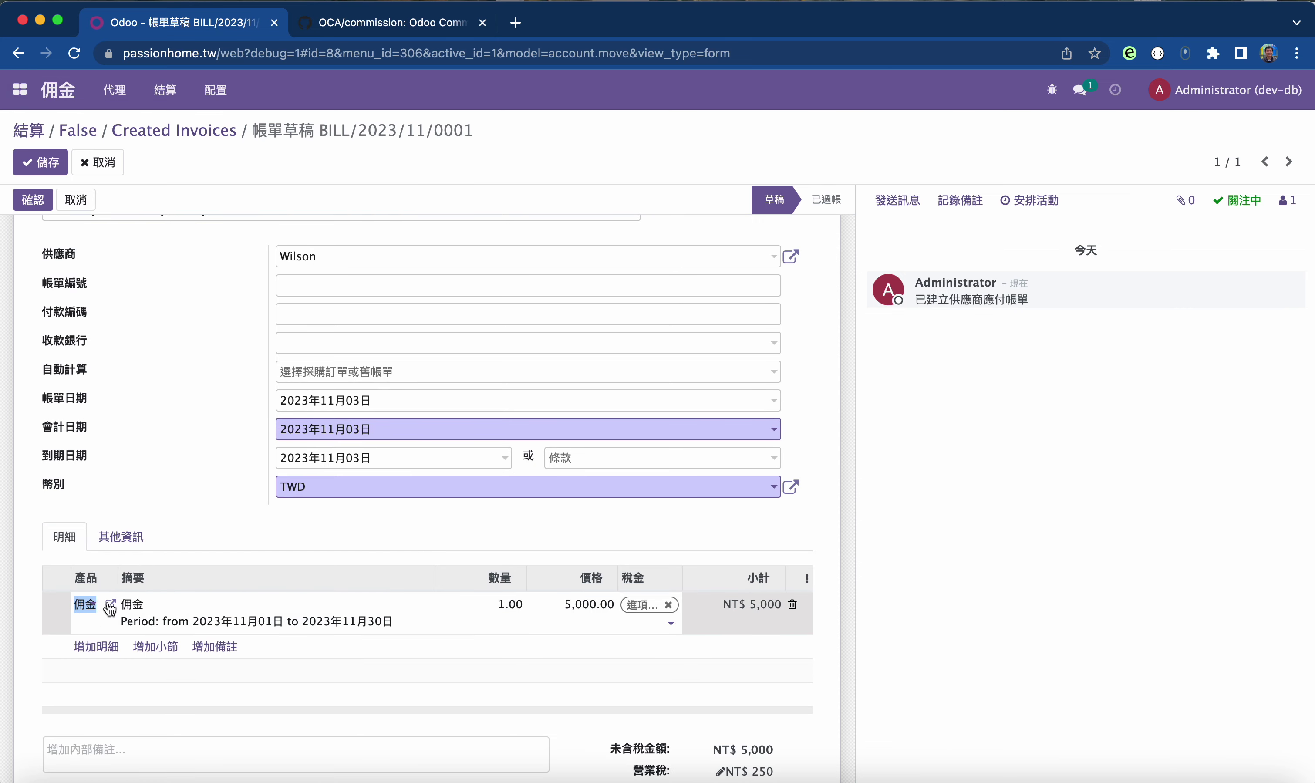
{"action": "left_click", "coordinate": [110, 605]}
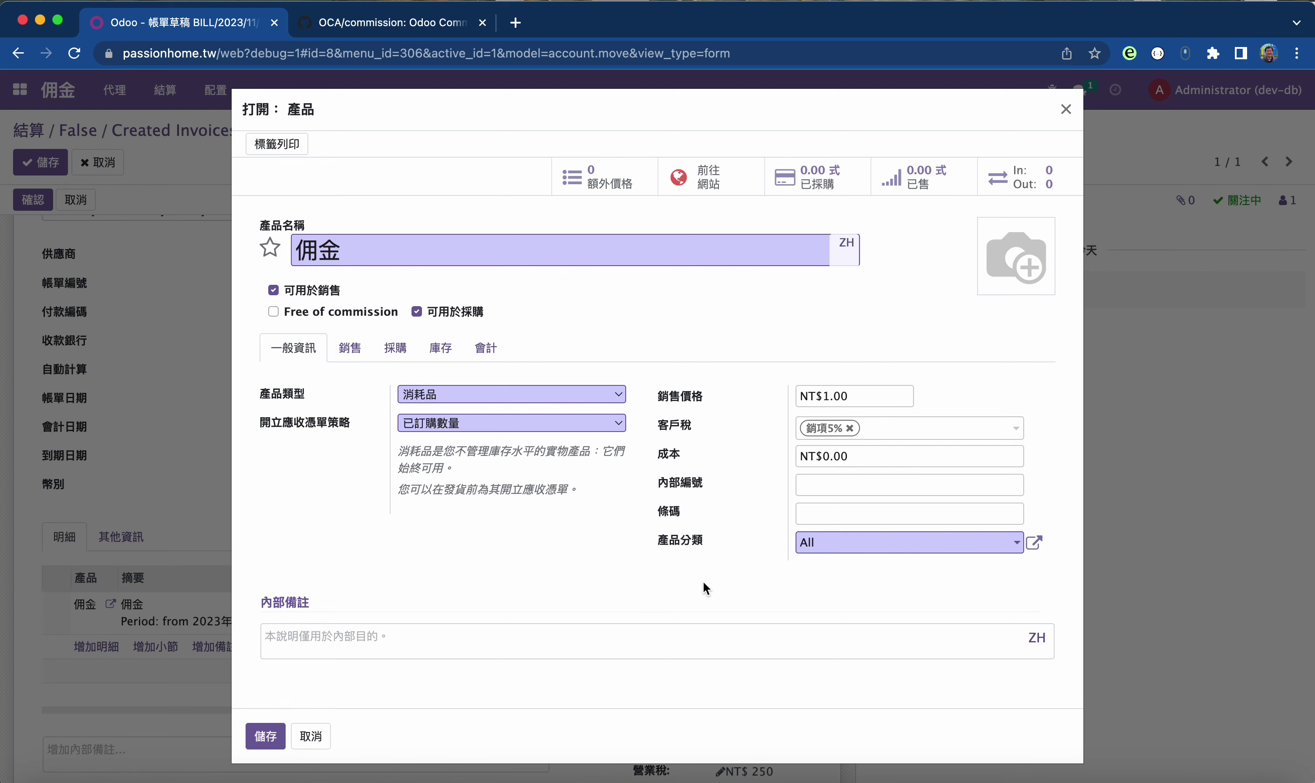
{"action": "left_click", "coordinate": [849, 429]}
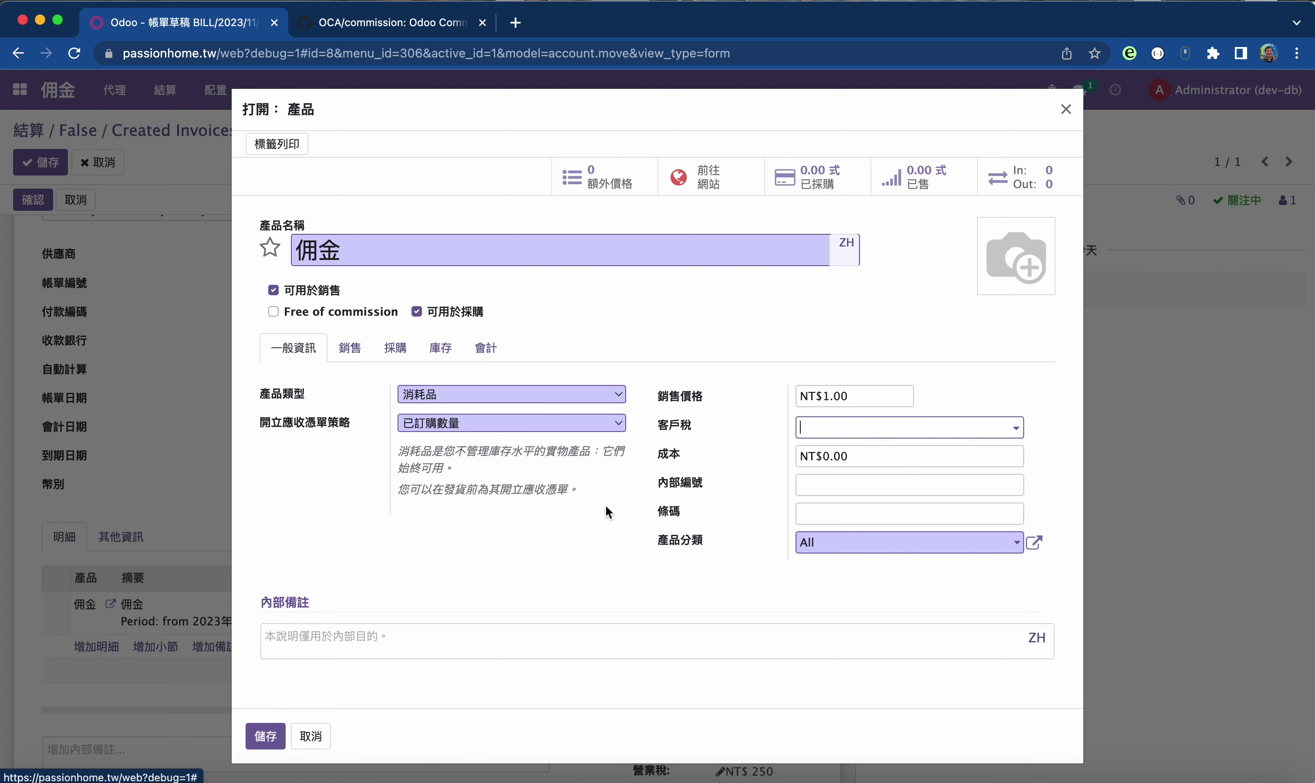
{"action": "left_click", "coordinate": [265, 735]}
- Remove the 進項5% tax from the 佣金 line and confirm the bill
{"action": "left_click", "coordinate": [672, 613]}
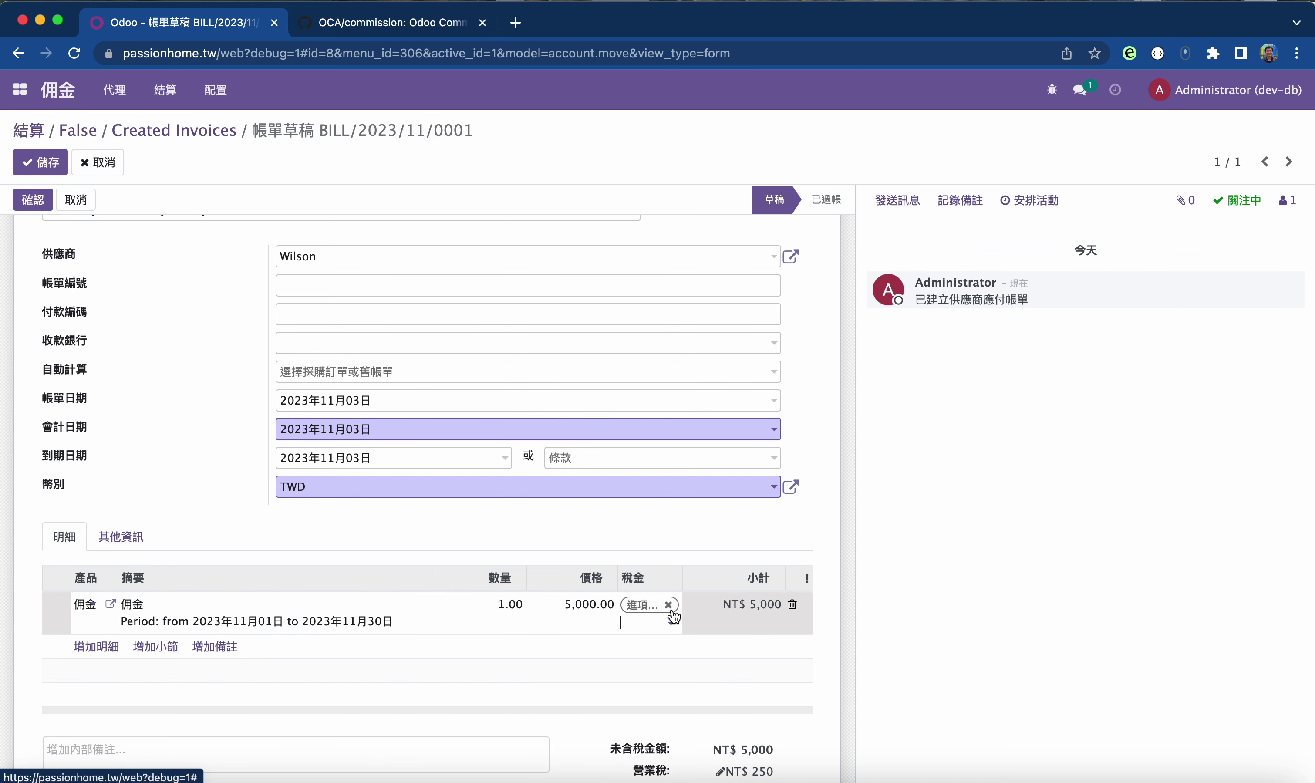
{"action": "left_click", "coordinate": [668, 613]}
{"action": "scroll", "coordinate": [761, 607], "scroll_direction": "down", "scroll_amount": 2}
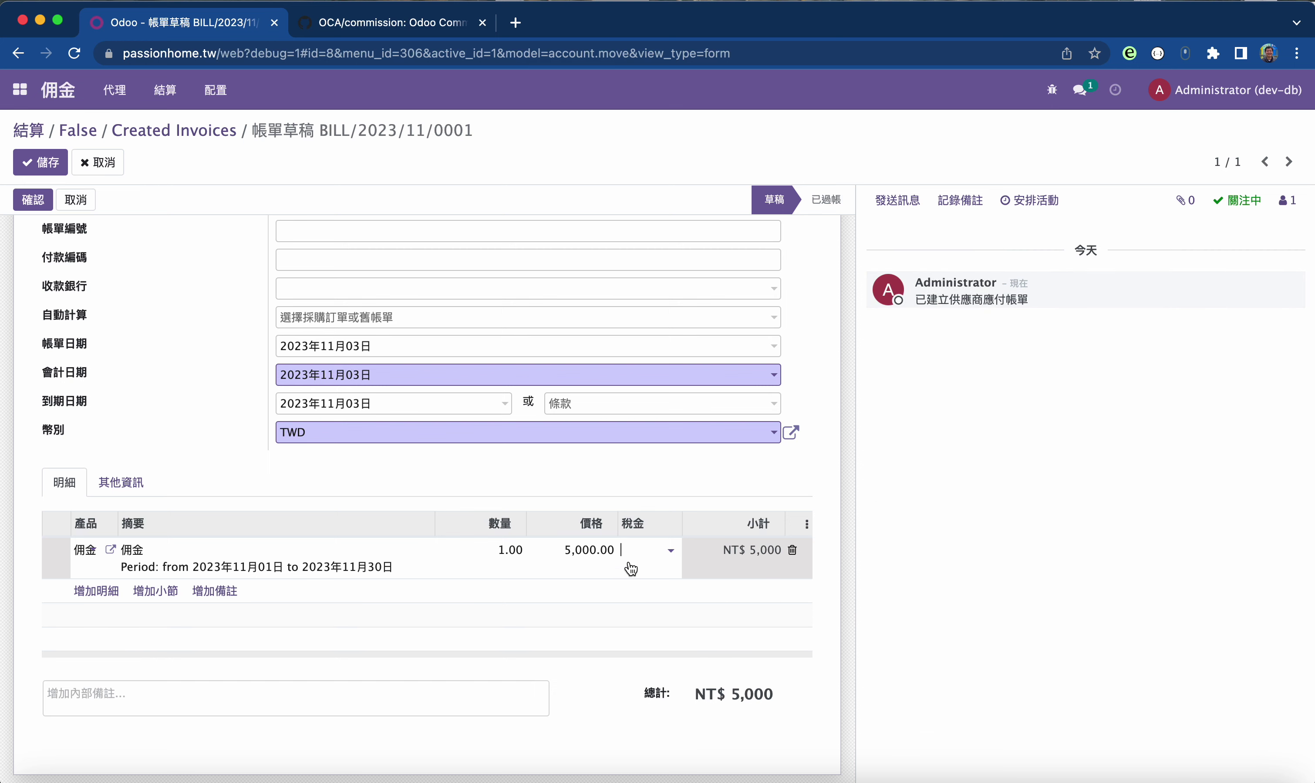
{"action": "left_click", "coordinate": [33, 203]}
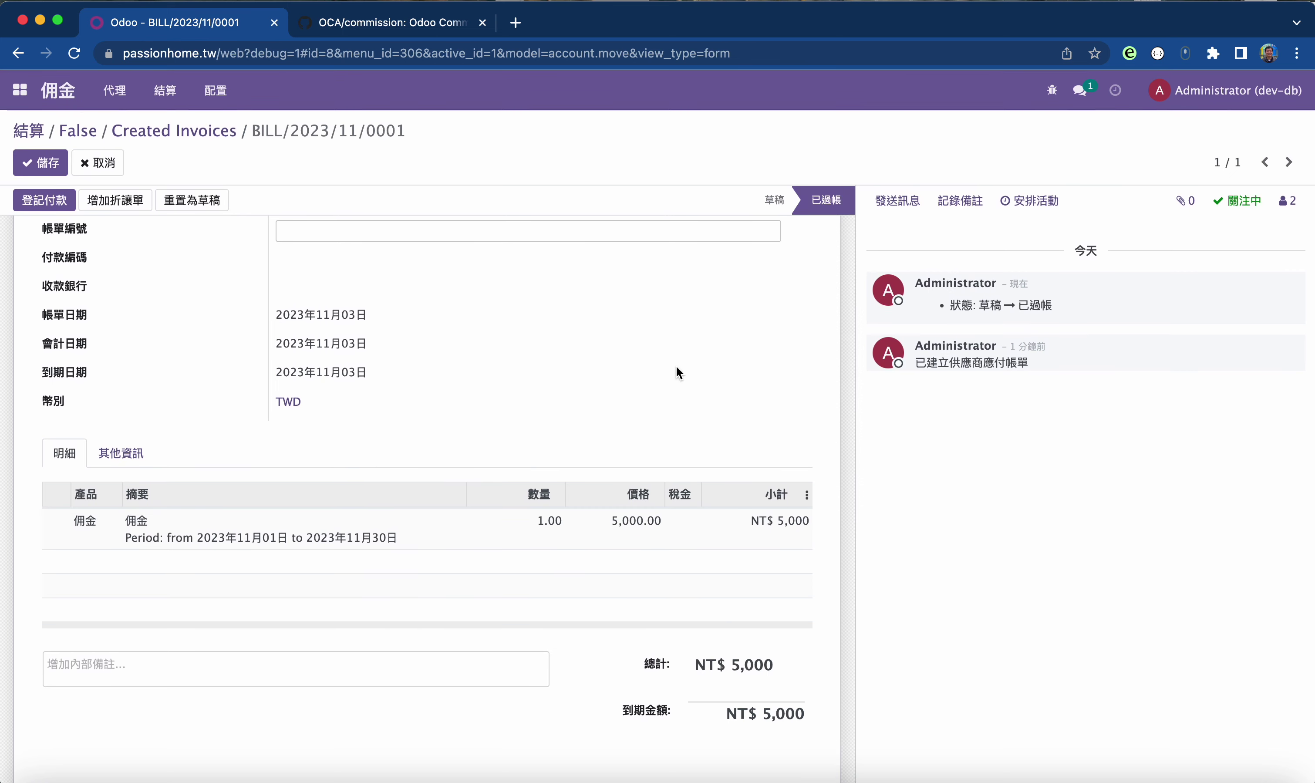
- Return through the created invoices to the 結算 list and check the bill and settlement statuses
{"action": "left_click", "coordinate": [176, 131]}
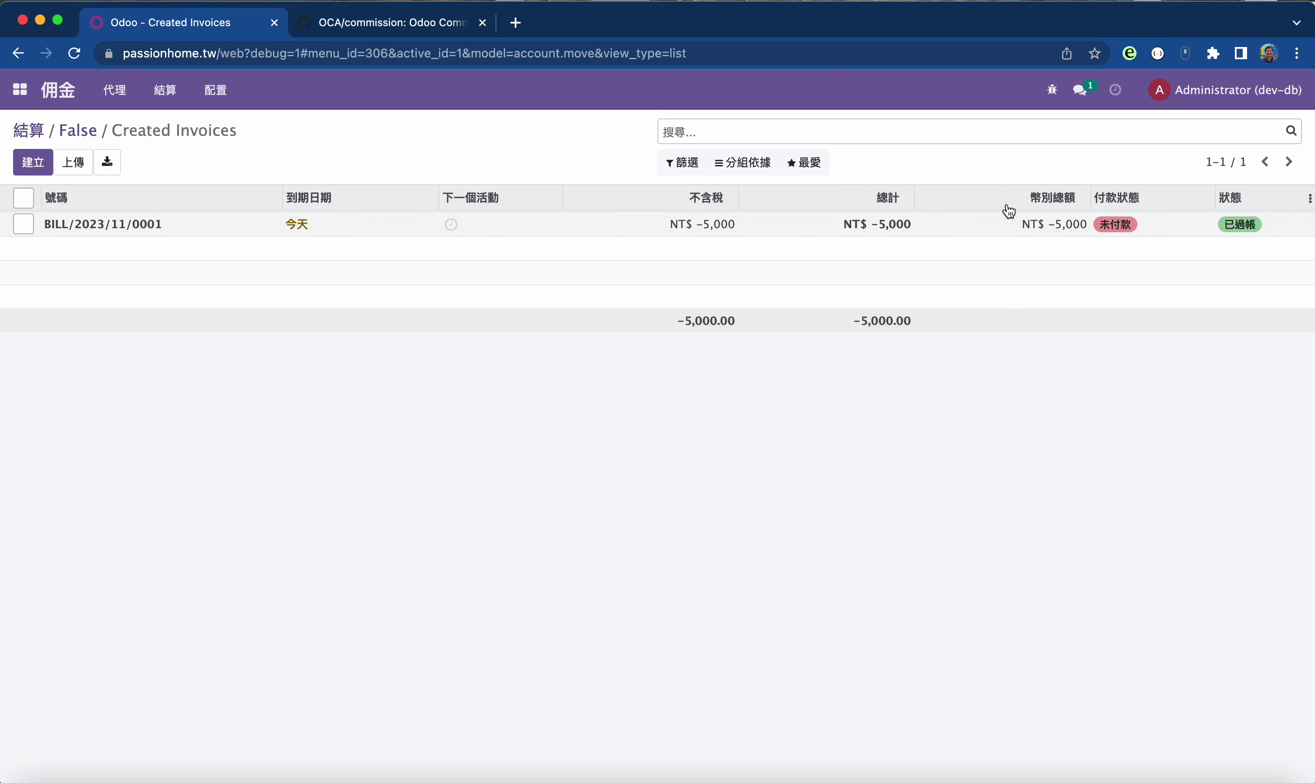
{"action": "left_click", "coordinate": [28, 129]}
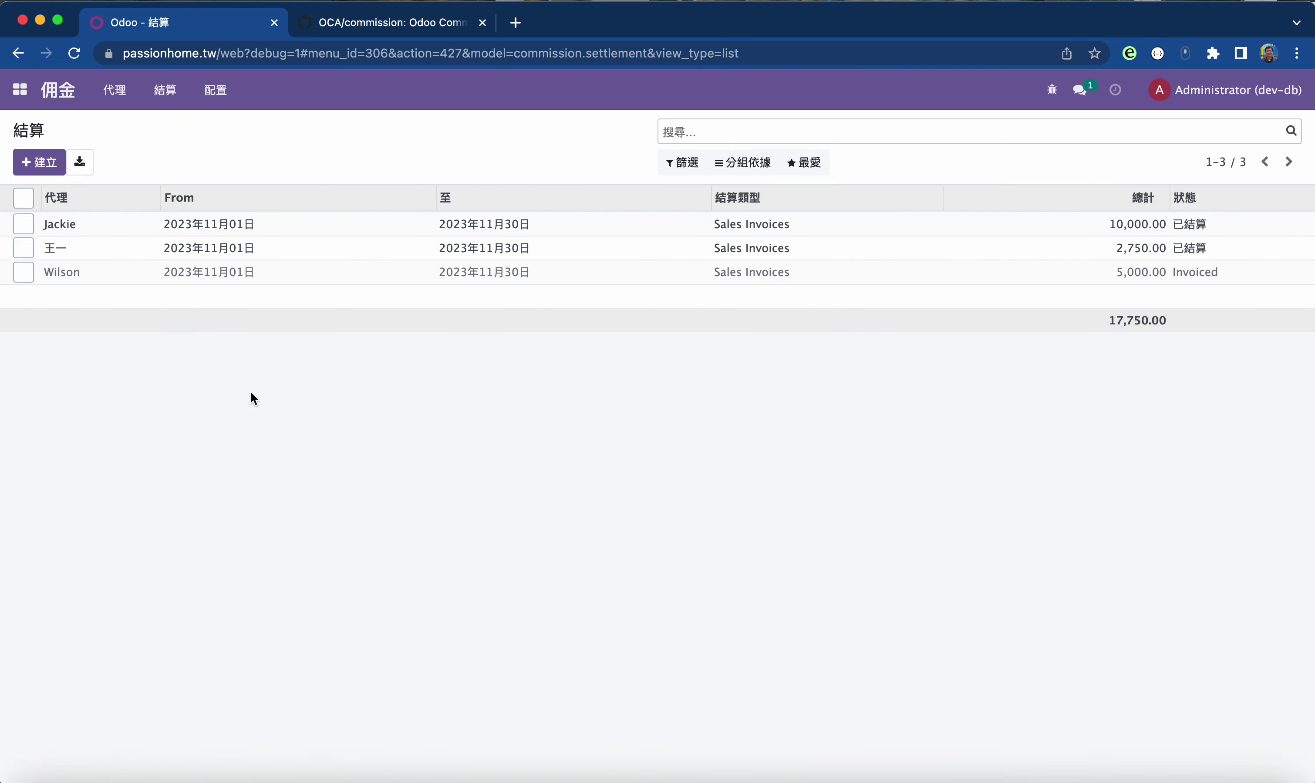
{"action": "left_click", "coordinate": [75, 54]}
- Make an invoice from the first settlement in the list, using 佣金 as the product for invoicing
{"action": "left_click", "coordinate": [83, 228]}
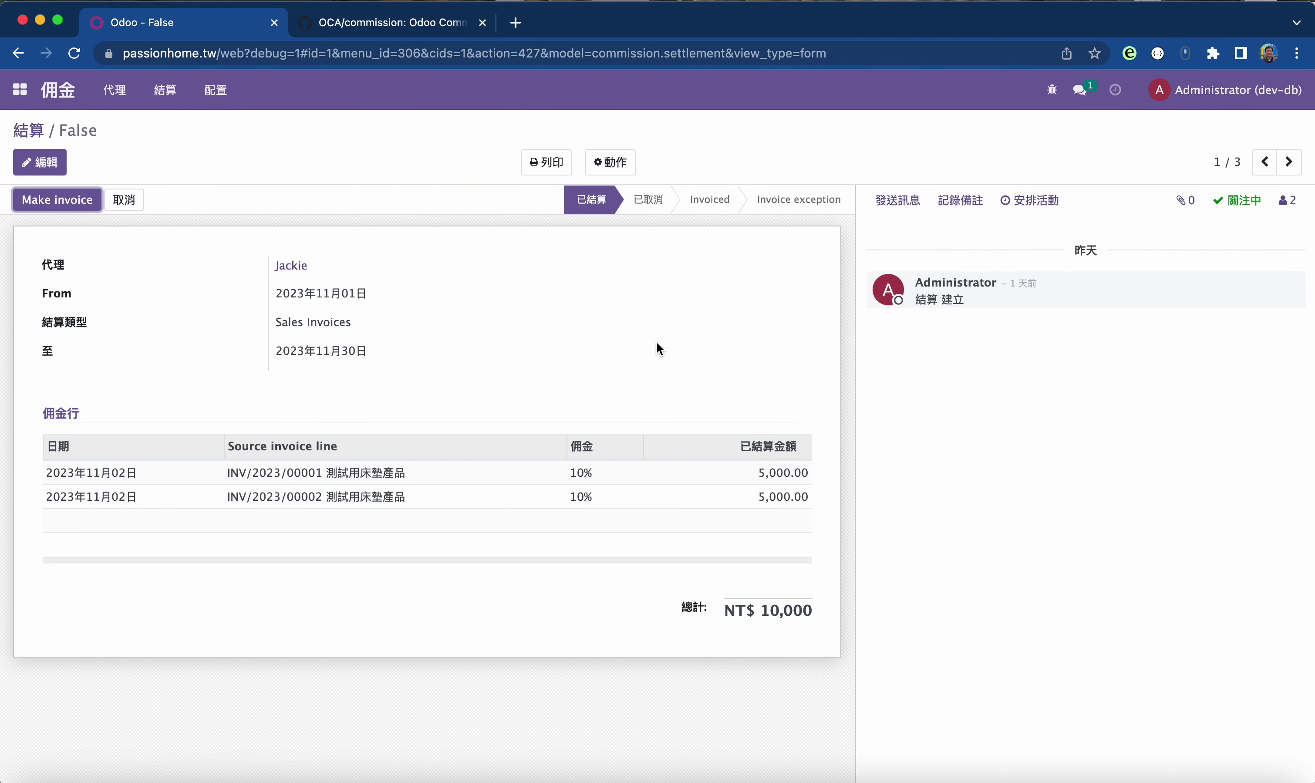
{"action": "left_click", "coordinate": [56, 200]}
{"action": "left_click", "coordinate": [480, 231]}
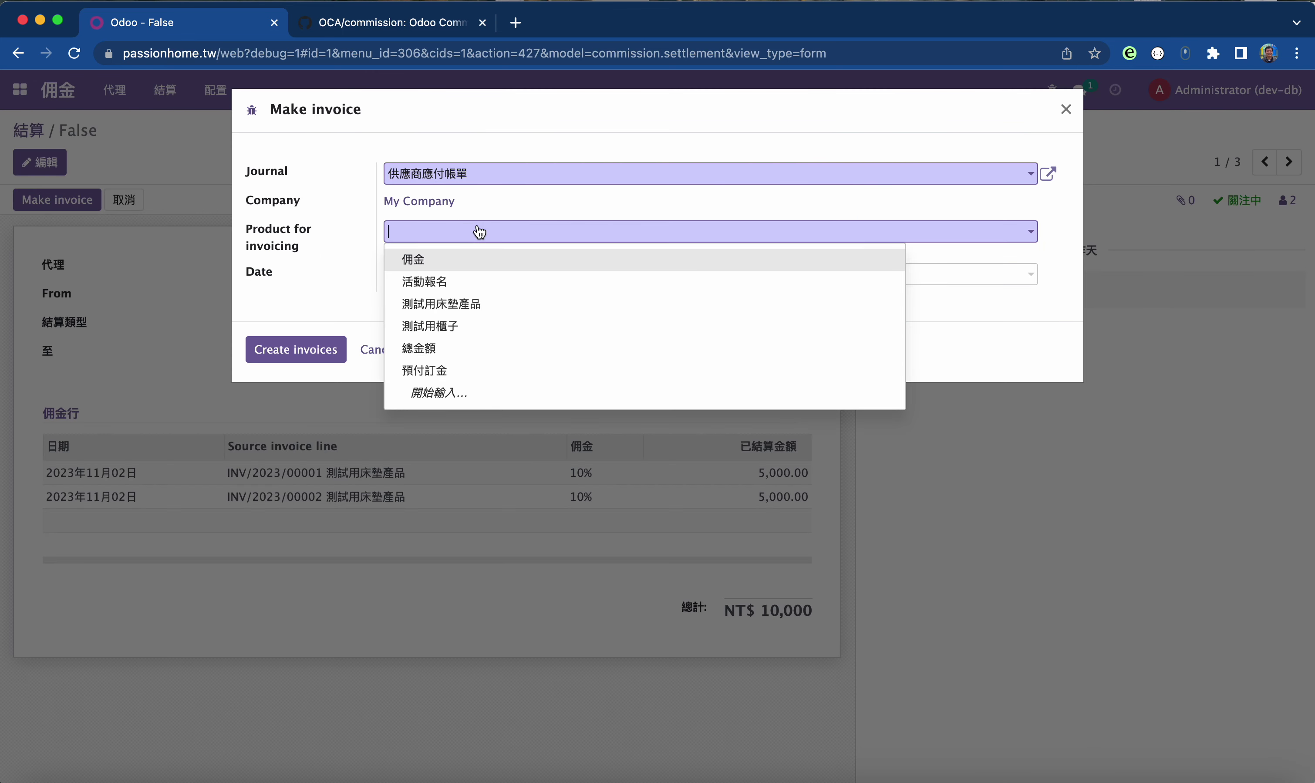
{"action": "left_click", "coordinate": [454, 260]}
{"action": "left_click", "coordinate": [299, 349]}
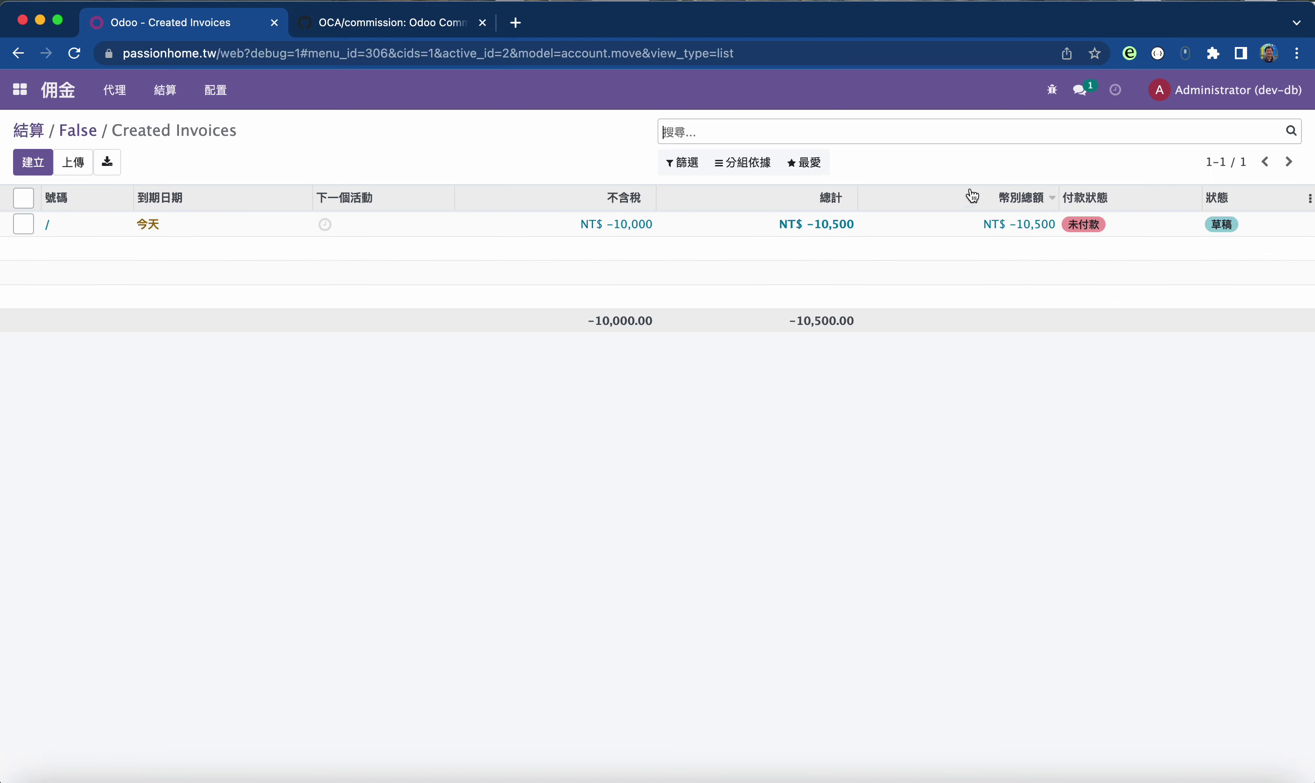
- Edit the newly created bill, open its 佣金 product, remove the 進項5% vendor tax and save the product
{"action": "left_click", "coordinate": [643, 225]}
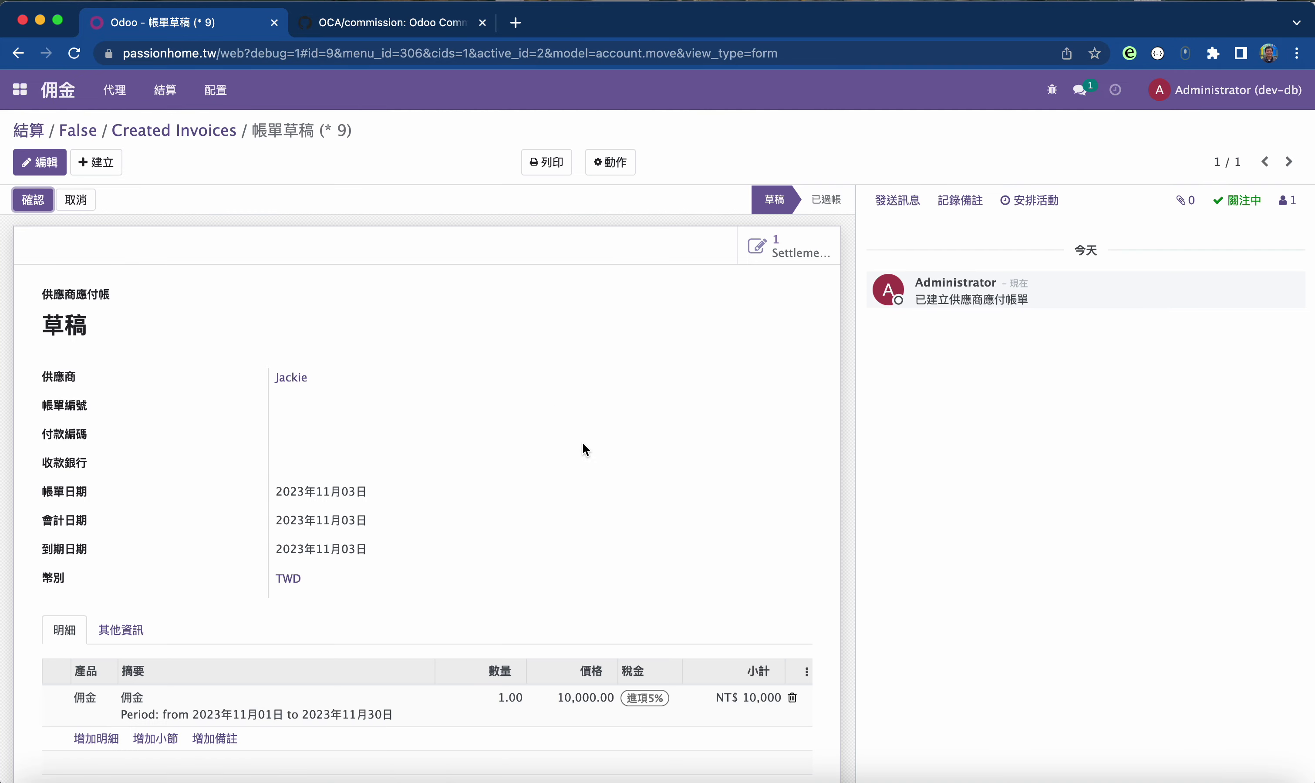
{"action": "scroll", "coordinate": [593, 452], "scroll_direction": "down", "scroll_amount": 1}
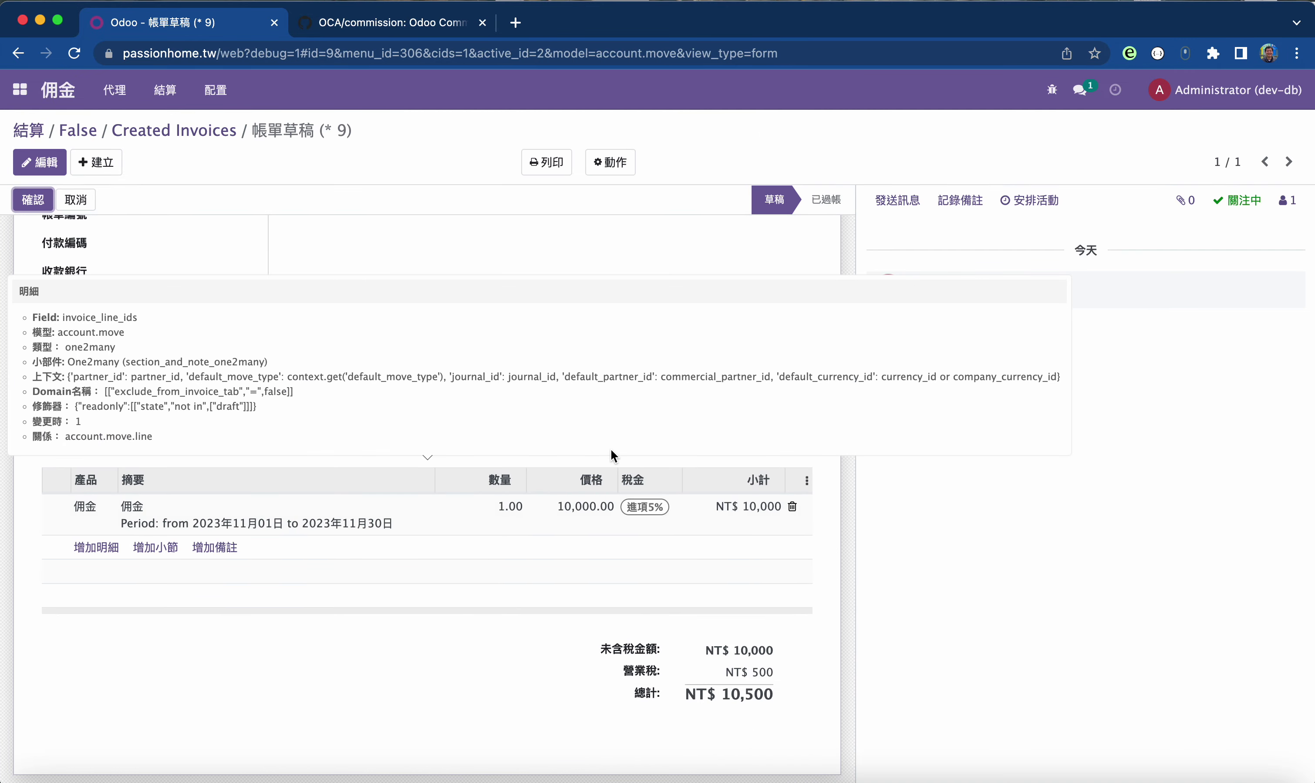
{"action": "key", "text": "alt+a"}
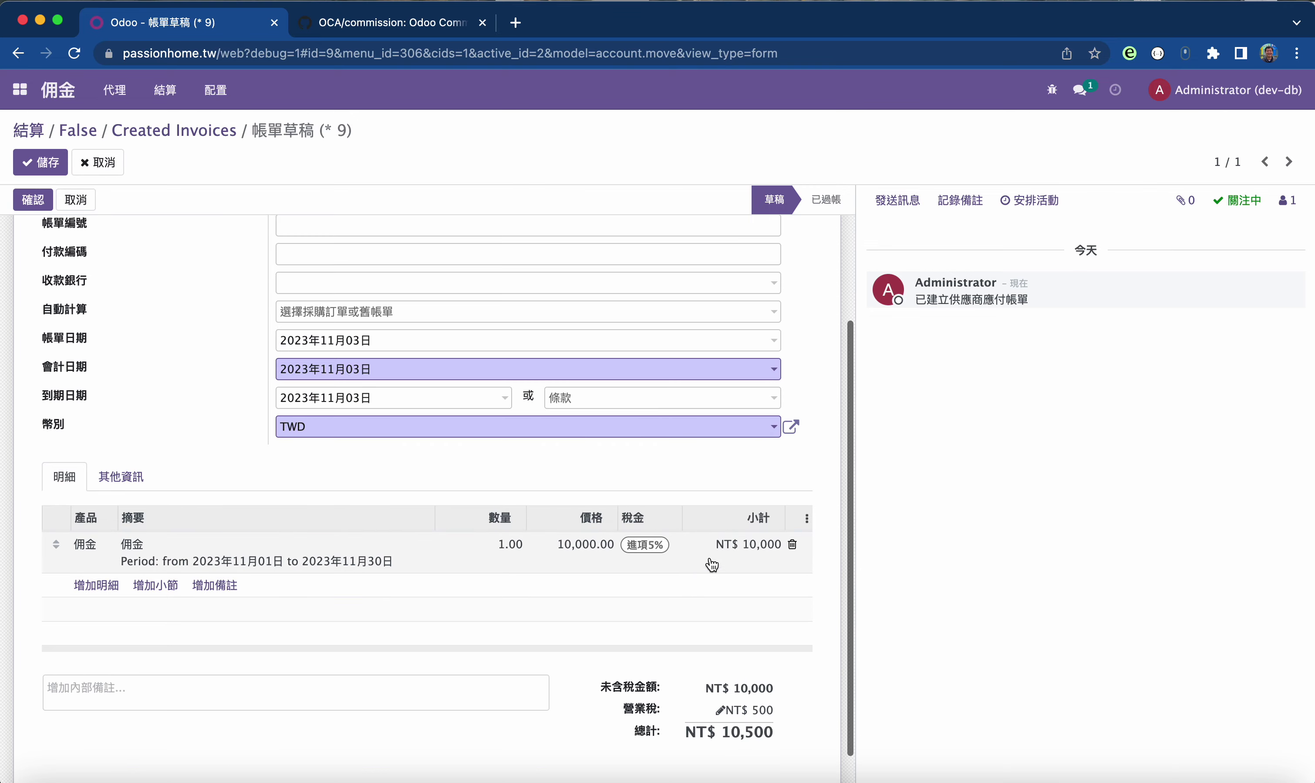
{"action": "left_click", "coordinate": [95, 557]}
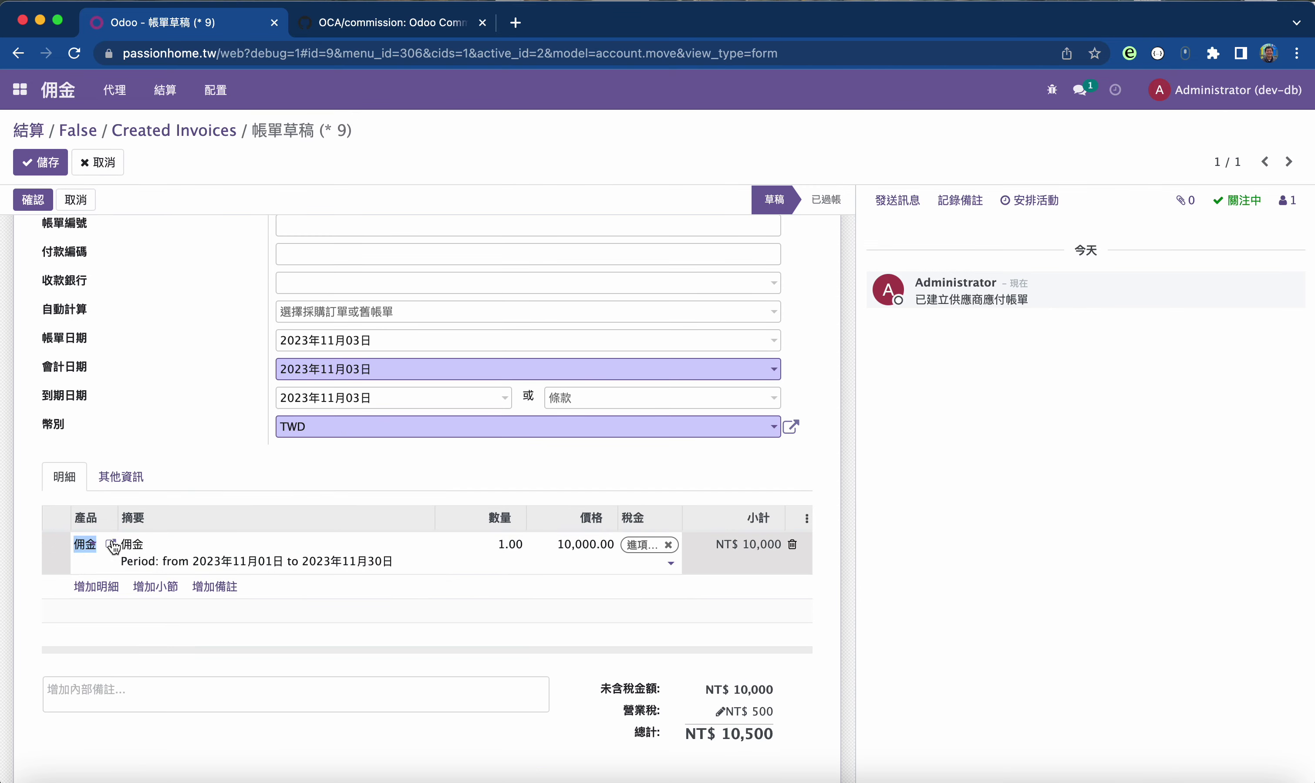
{"action": "left_click", "coordinate": [111, 544]}
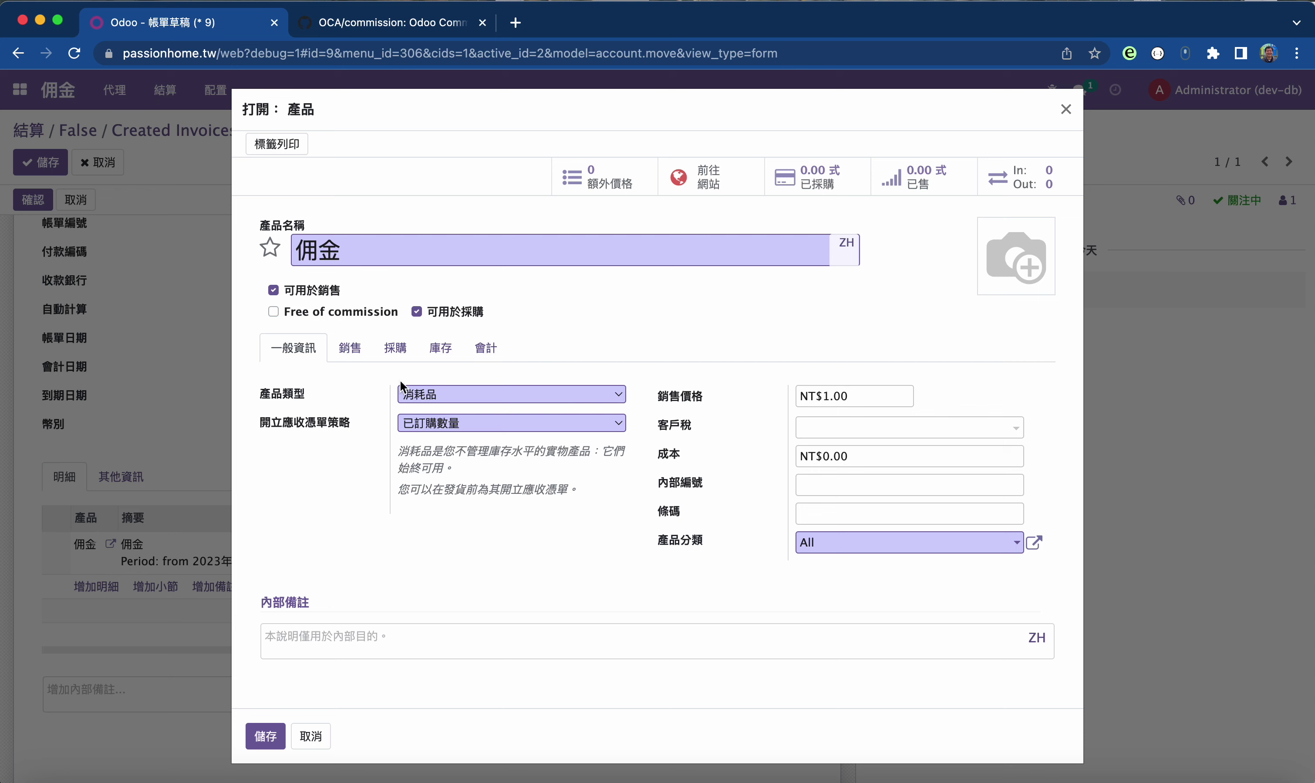
{"action": "left_click", "coordinate": [350, 352]}
{"action": "left_click", "coordinate": [396, 353]}
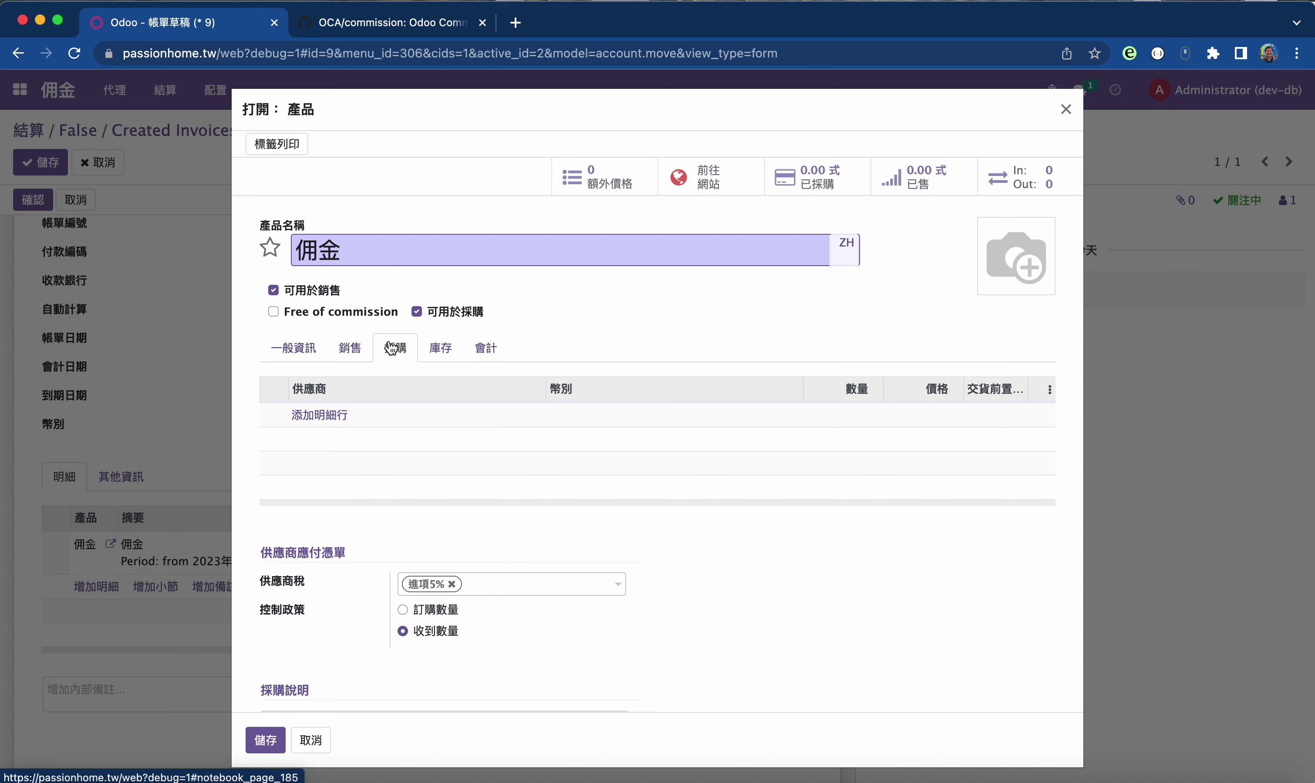
{"action": "left_click", "coordinate": [452, 584]}
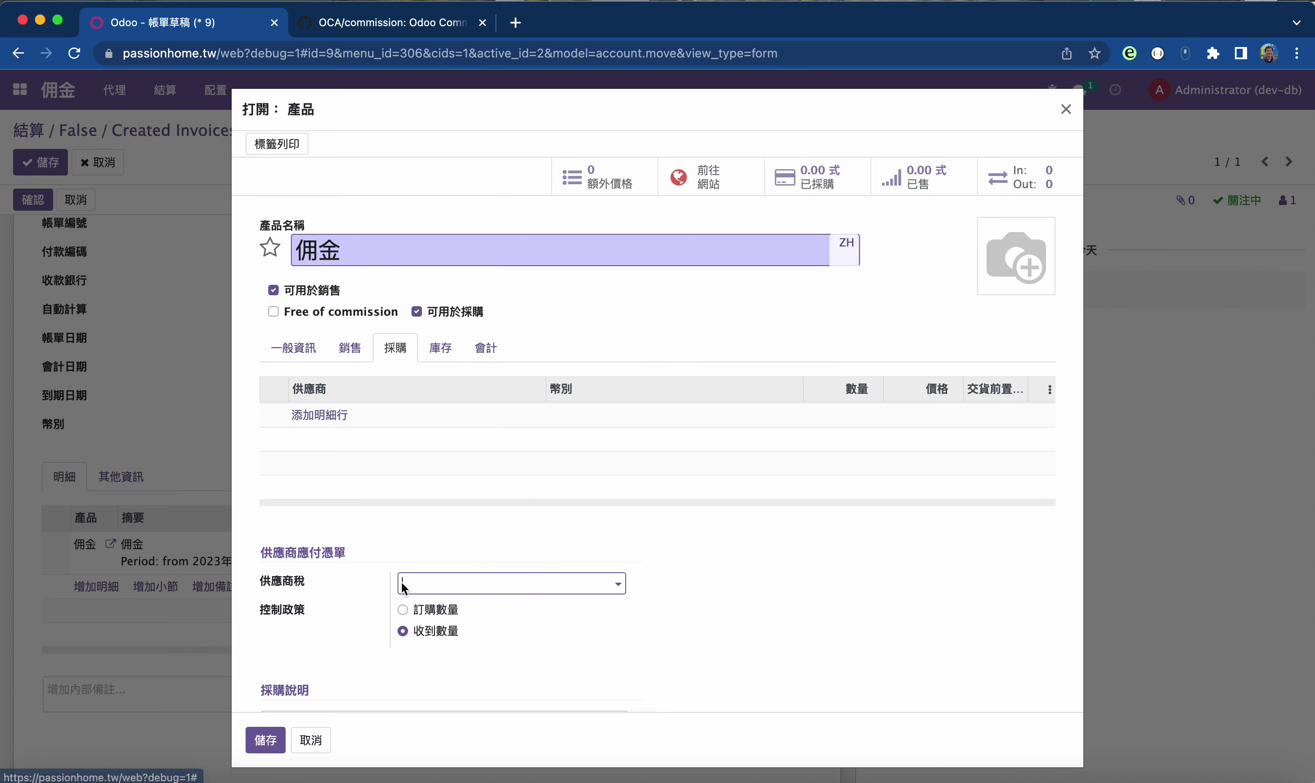
{"action": "left_click", "coordinate": [265, 740]}
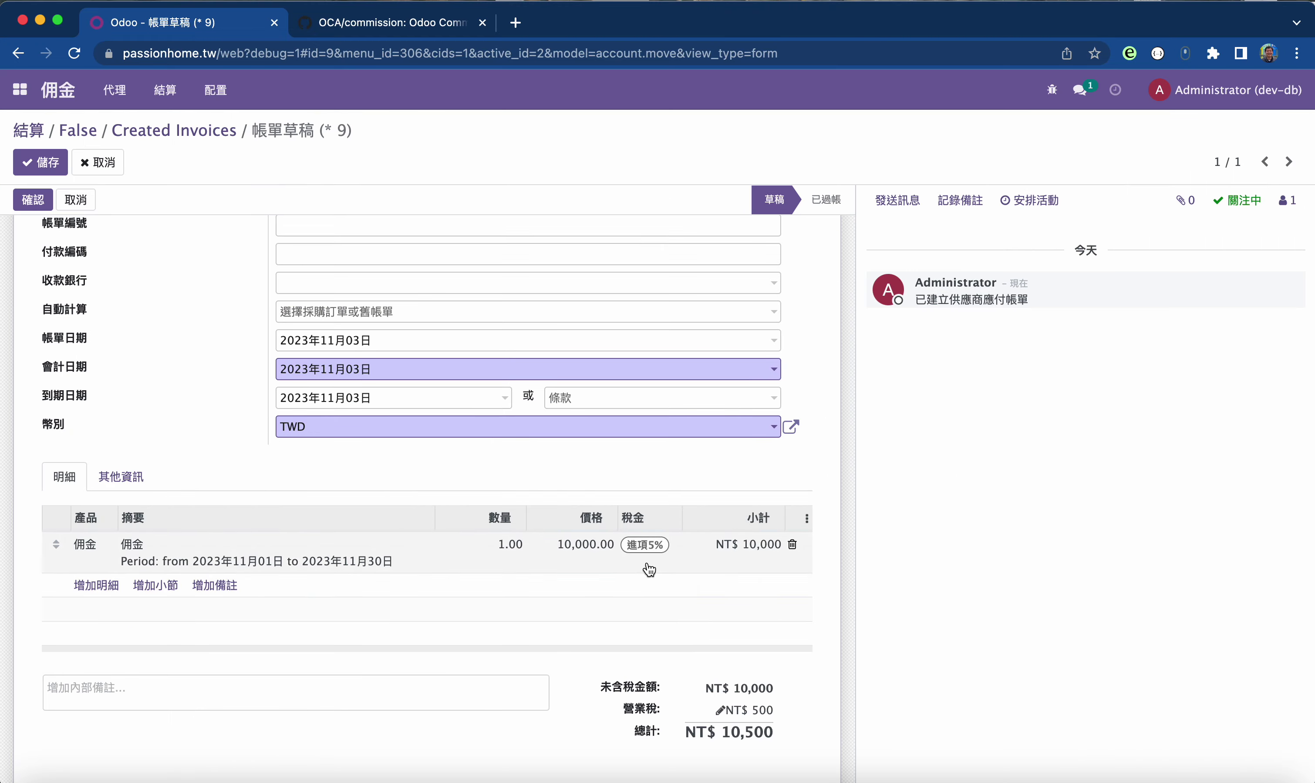
- Try removing the 進項5% tax from the bill's 佣金 line, discard the edits and cancel the draft bill
{"action": "left_click", "coordinate": [651, 546]}
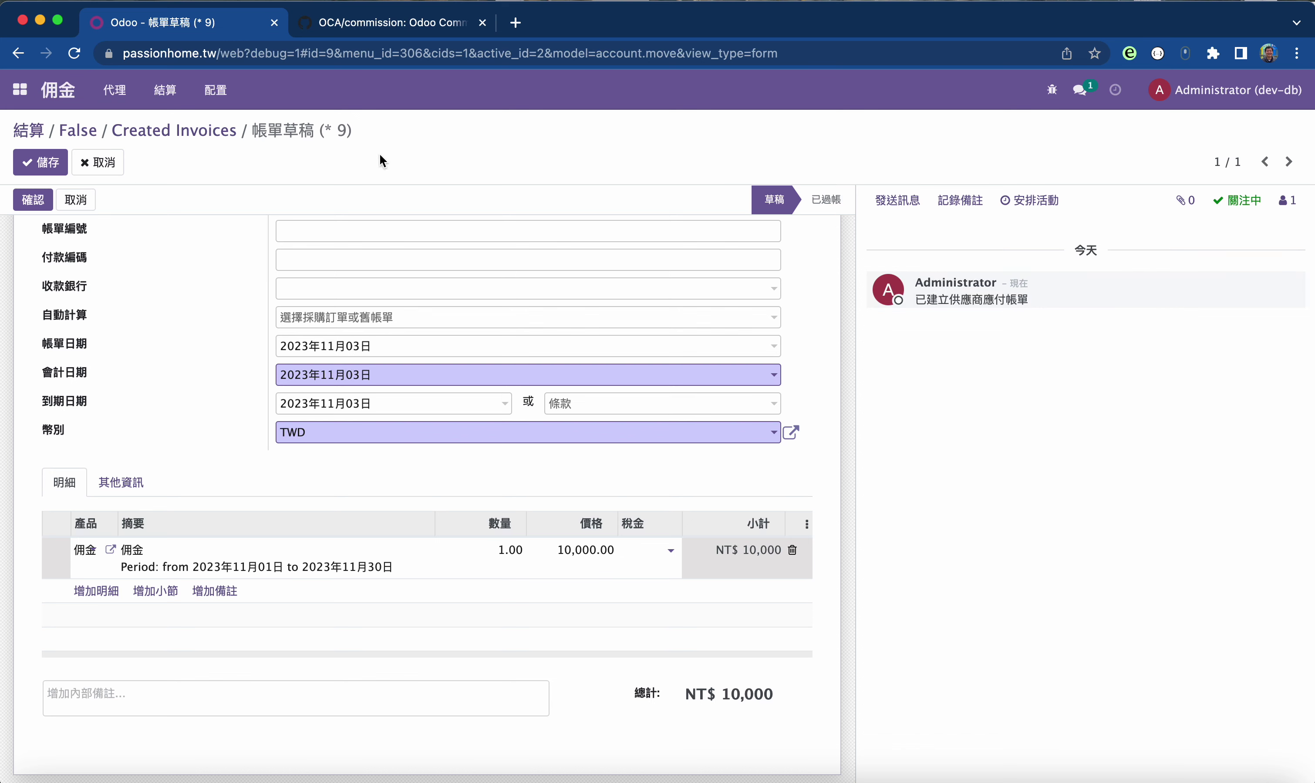
{"action": "left_click", "coordinate": [99, 165]}
{"action": "left_click", "coordinate": [77, 196]}
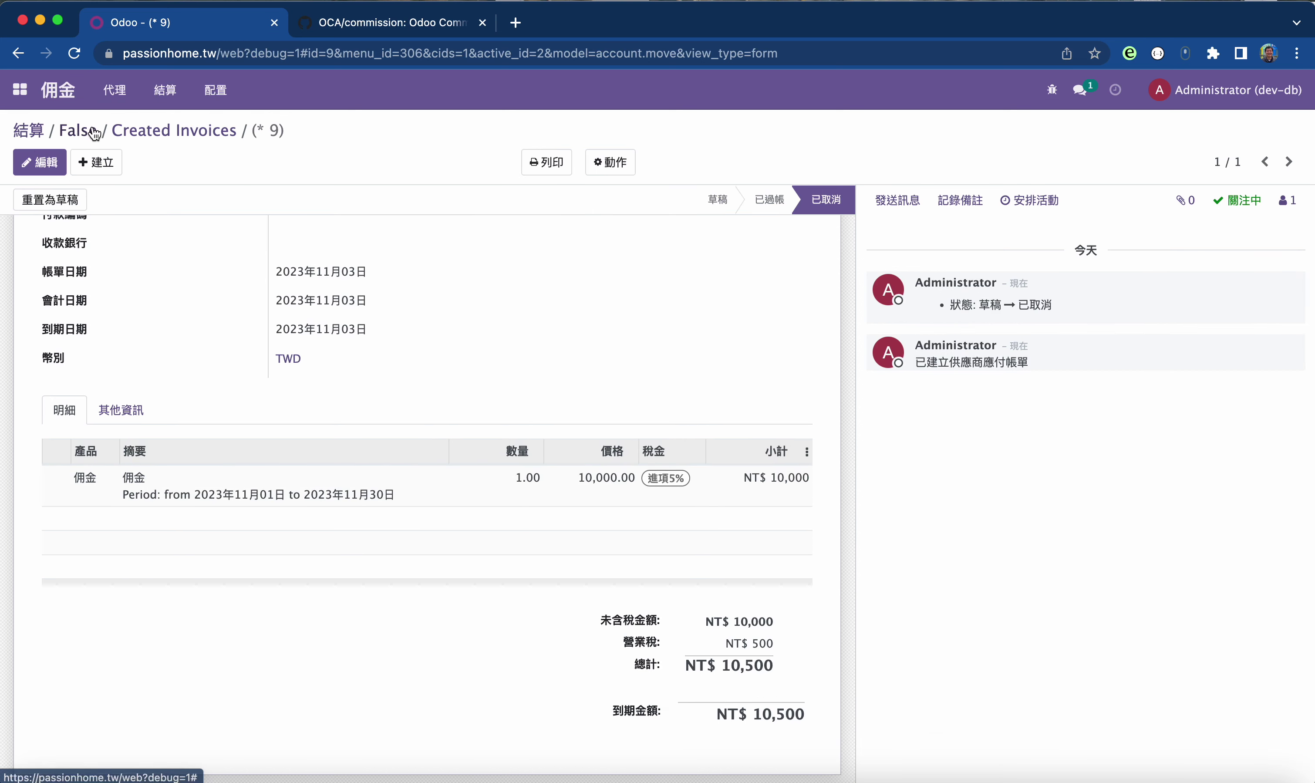
- Open the first settlement in the 結算 list, the one with status Invoice exception, and reset it to draft
{"action": "left_click", "coordinate": [34, 131]}
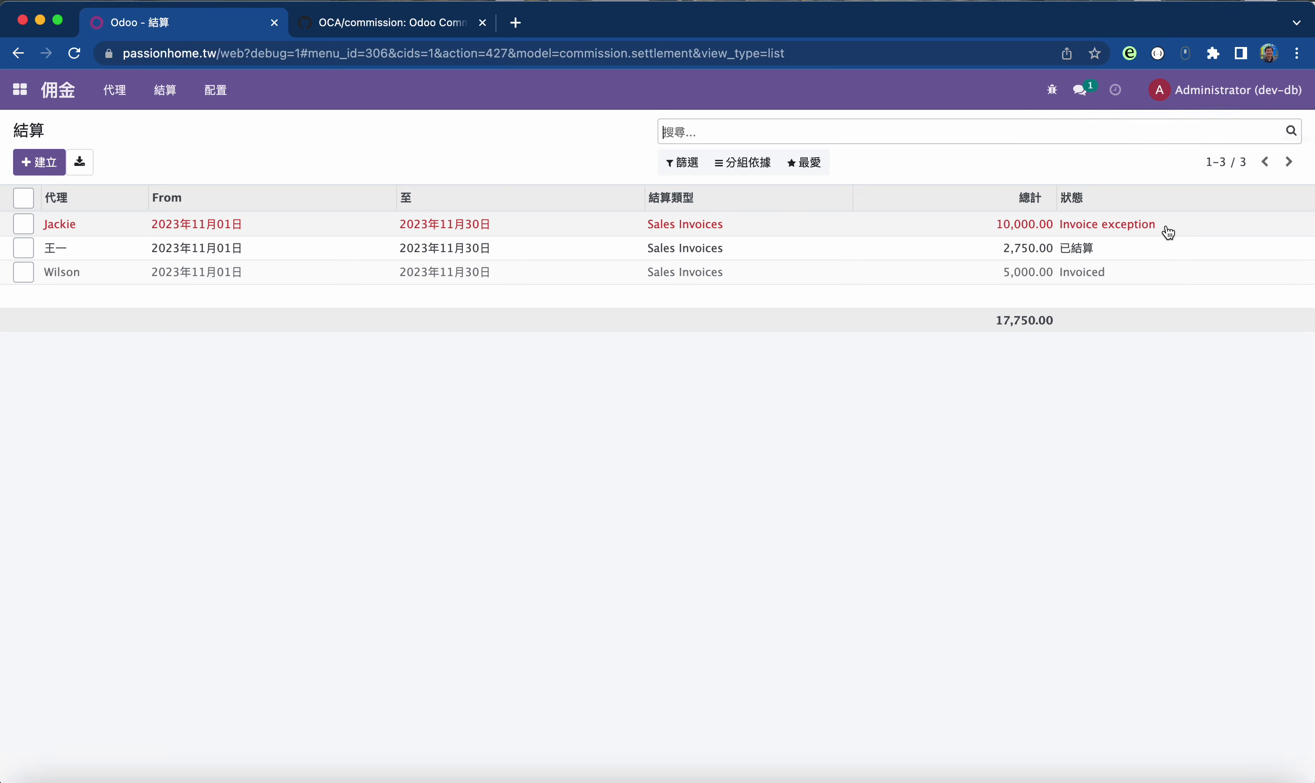
{"action": "left_click", "coordinate": [236, 230]}
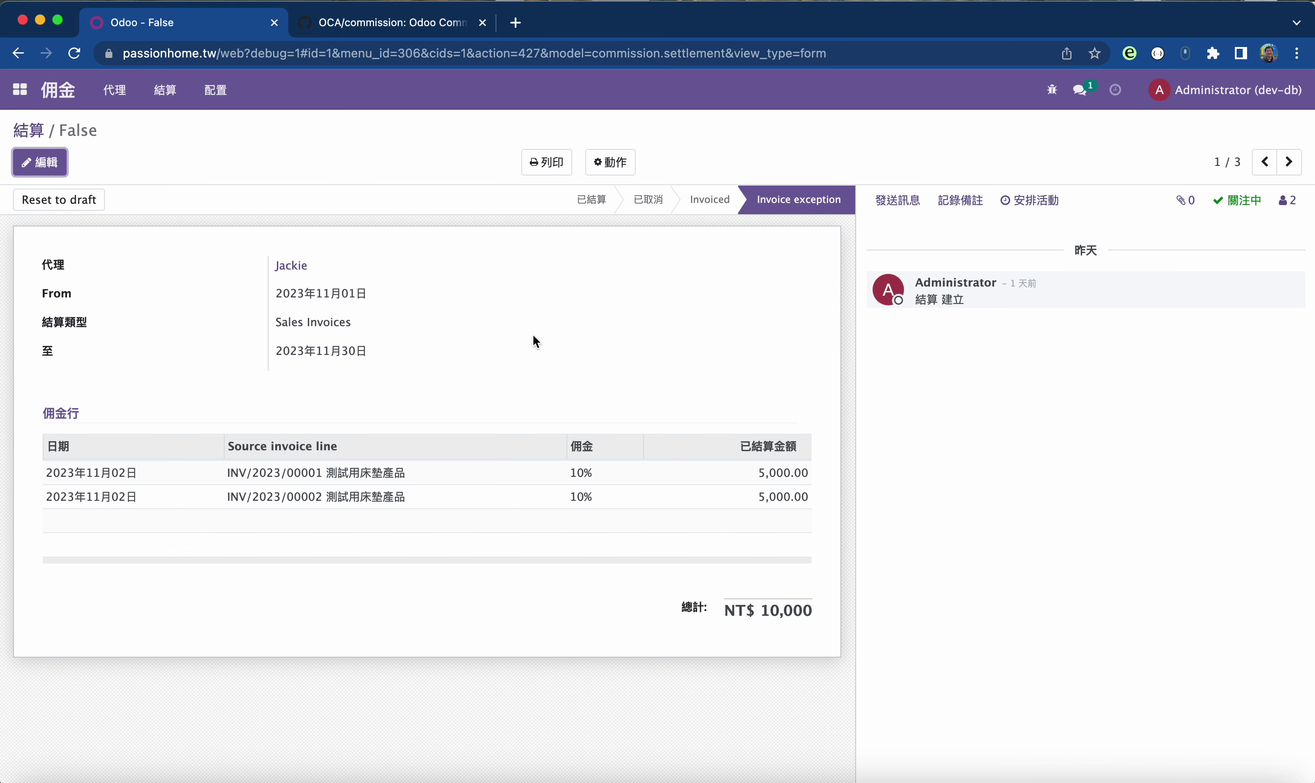
{"action": "left_click", "coordinate": [42, 199]}
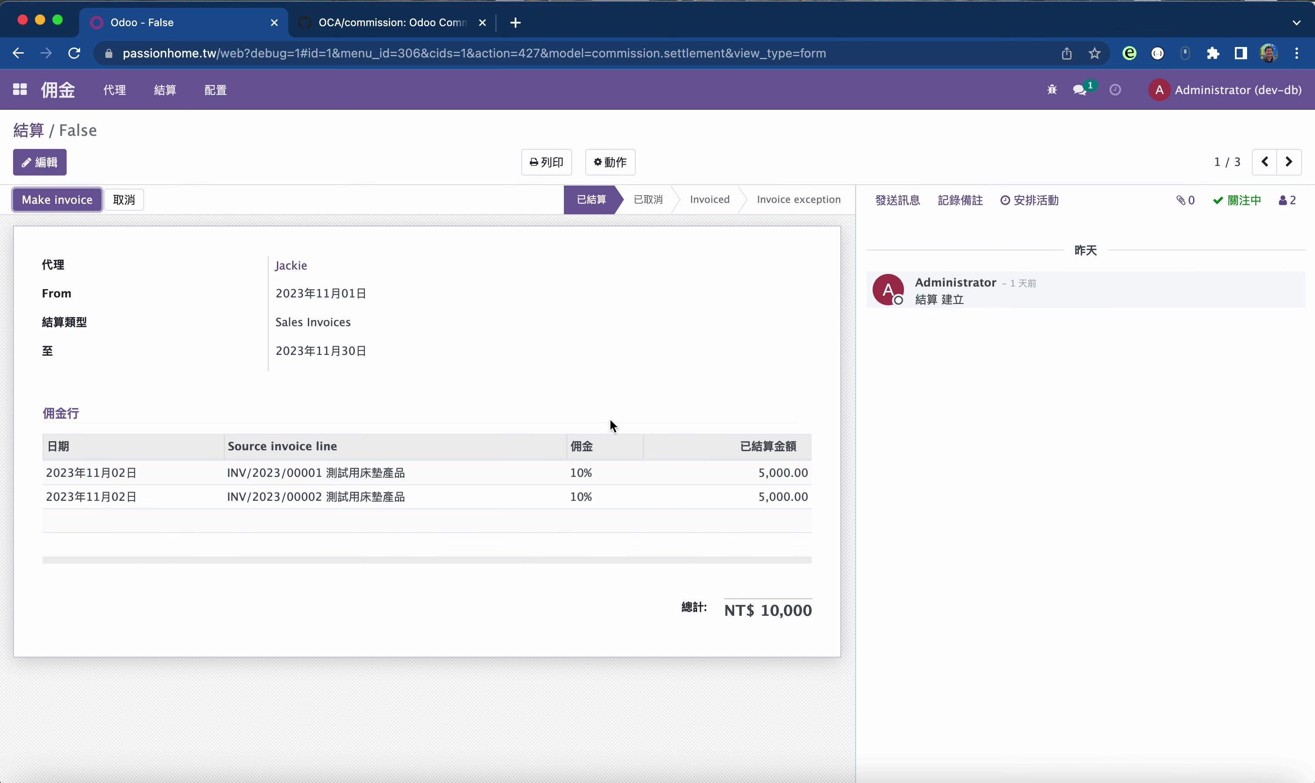
- Make a new invoice from the reset settlement, using 佣金 as the product for invoicing
{"action": "left_click", "coordinate": [73, 203]}
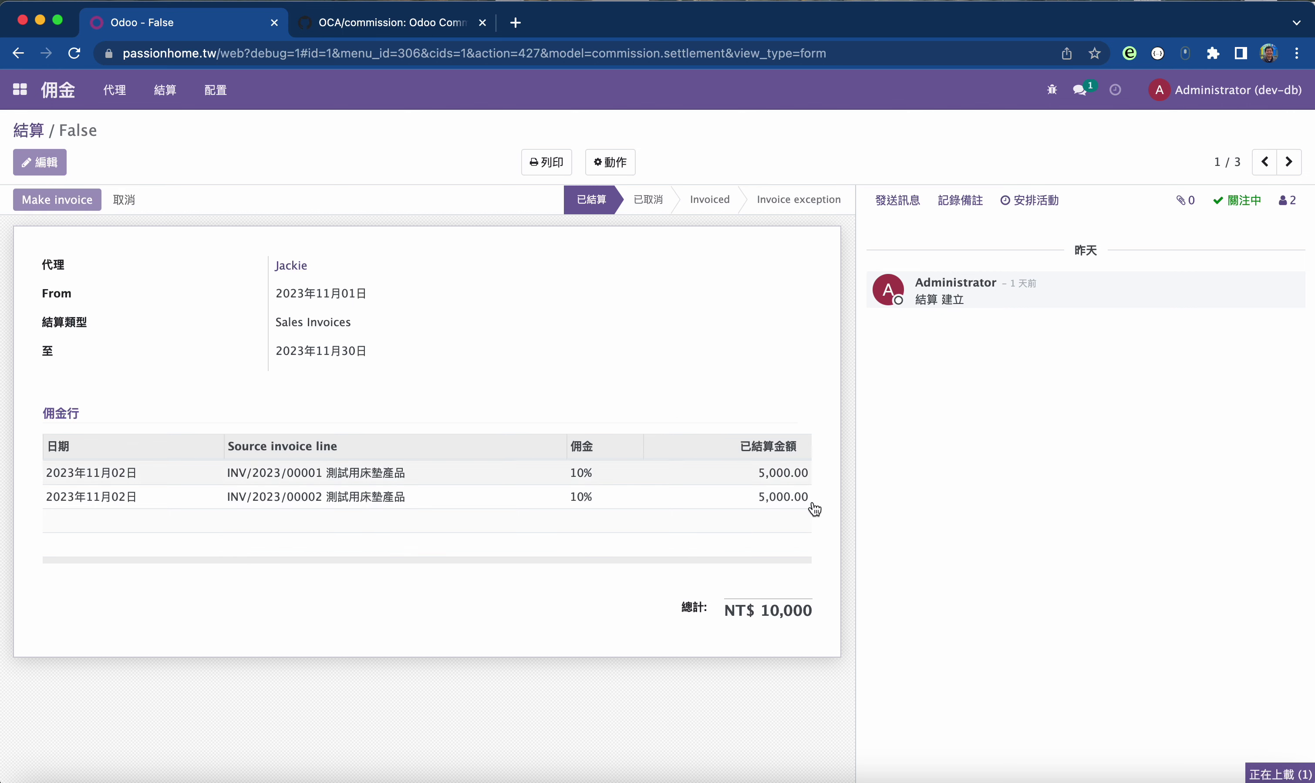
{"action": "left_click", "coordinate": [438, 231]}
{"action": "left_click", "coordinate": [433, 258]}
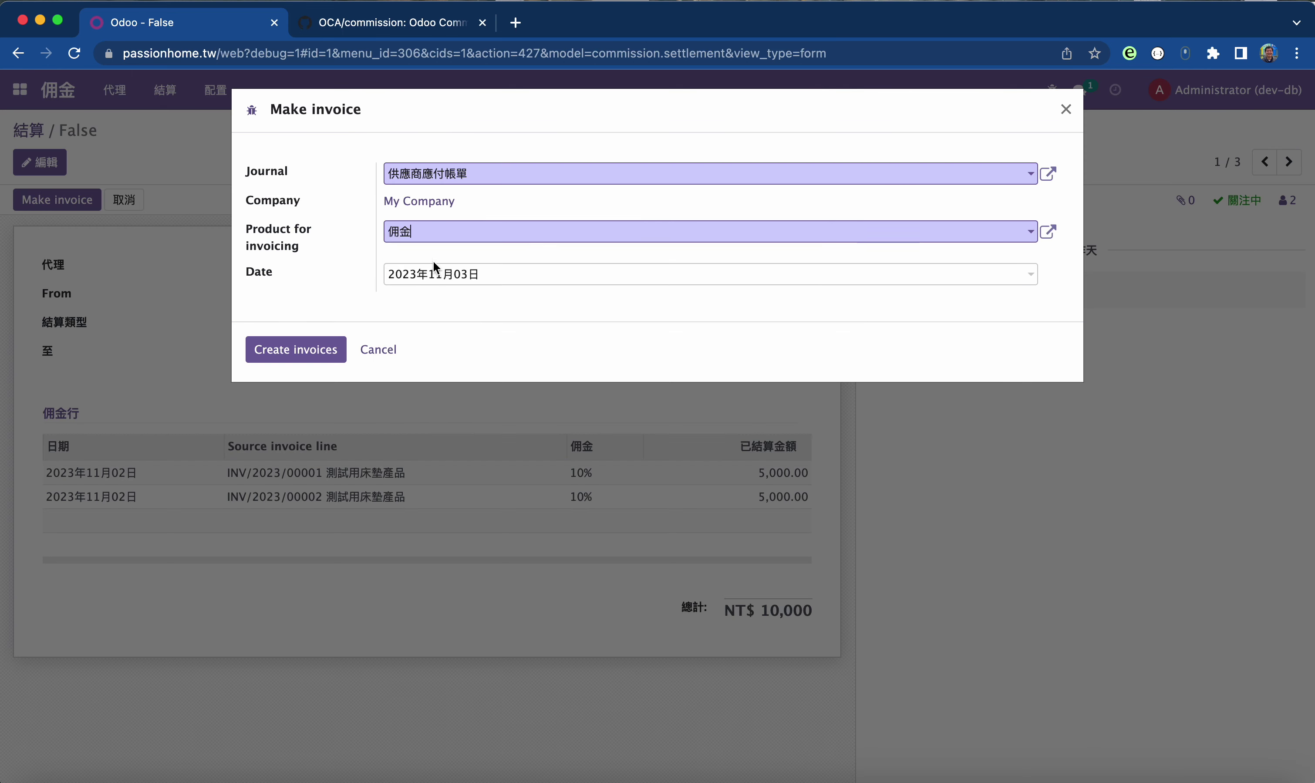
{"action": "left_click", "coordinate": [305, 347]}
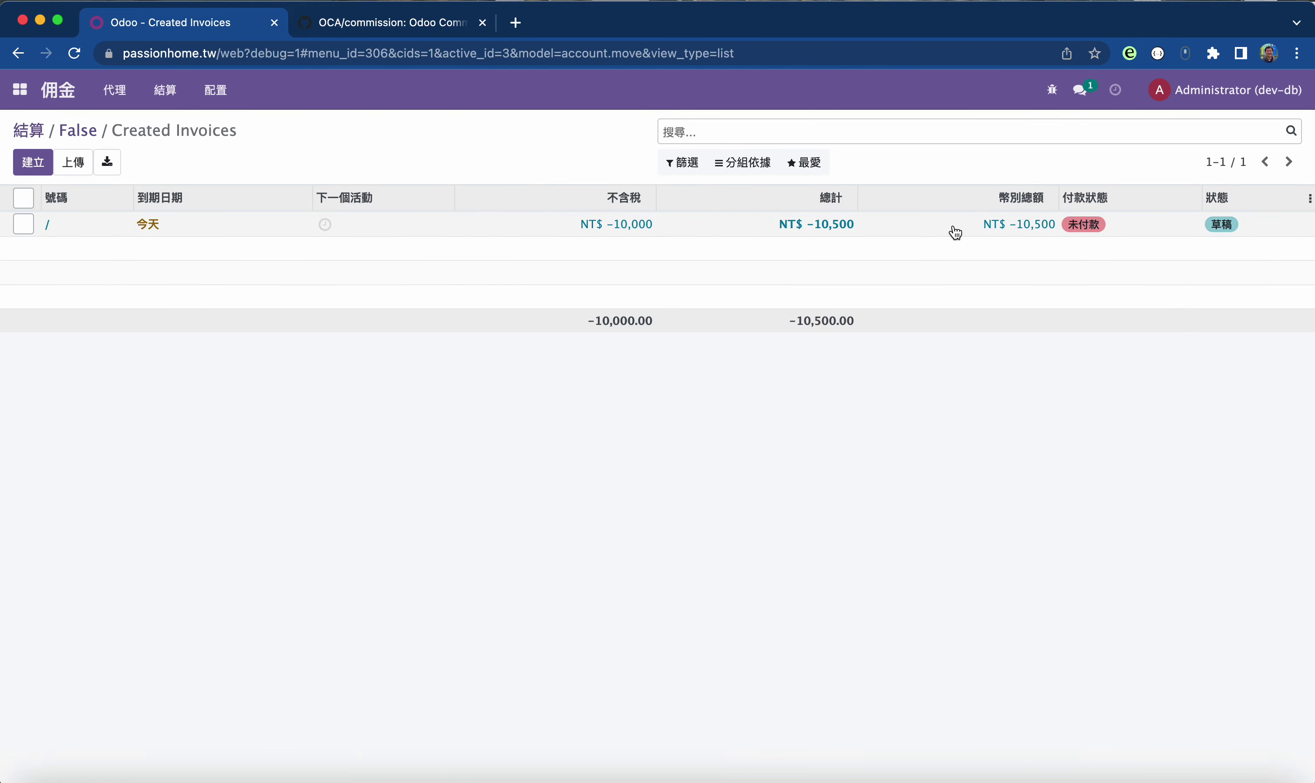
- Open the regenerated draft bill for editing and remove the 進項5% tax from its 佣金 line
{"action": "left_click", "coordinate": [600, 225]}
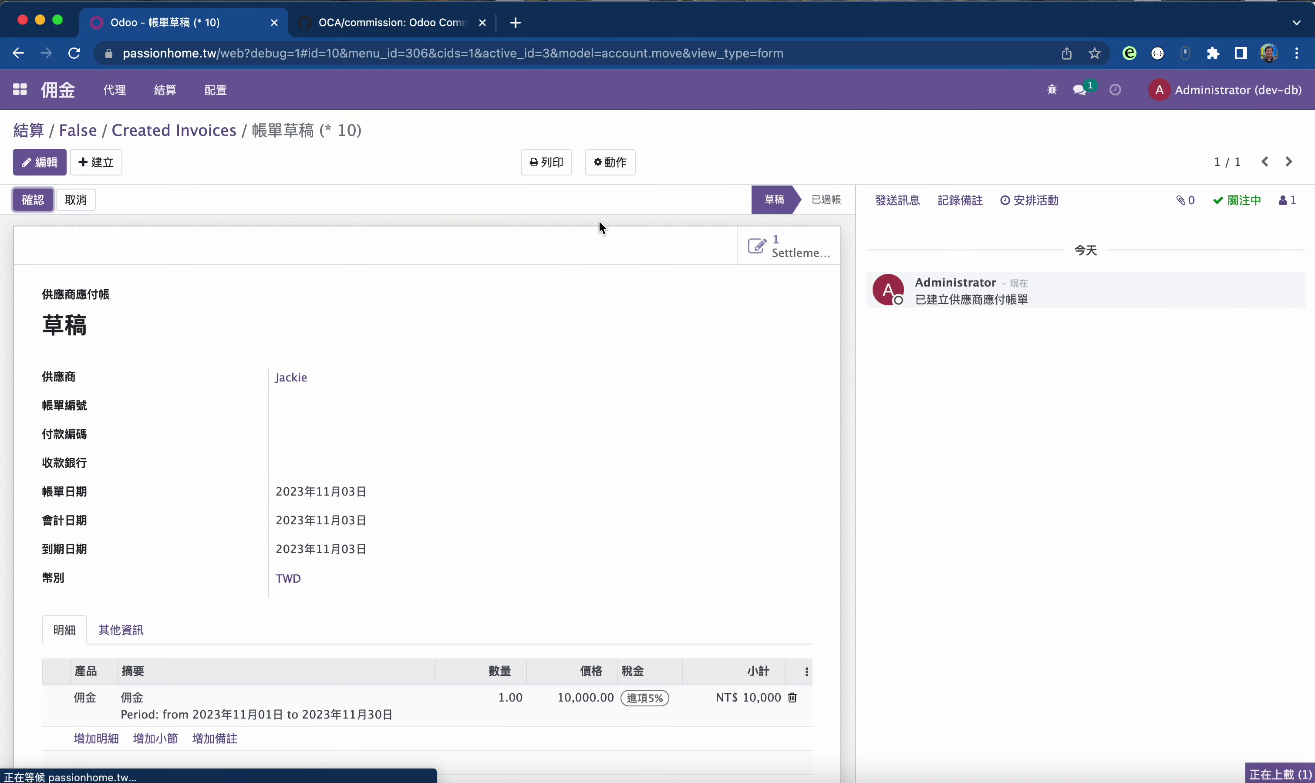
{"action": "scroll", "coordinate": [523, 576], "scroll_direction": "down", "scroll_amount": 3}
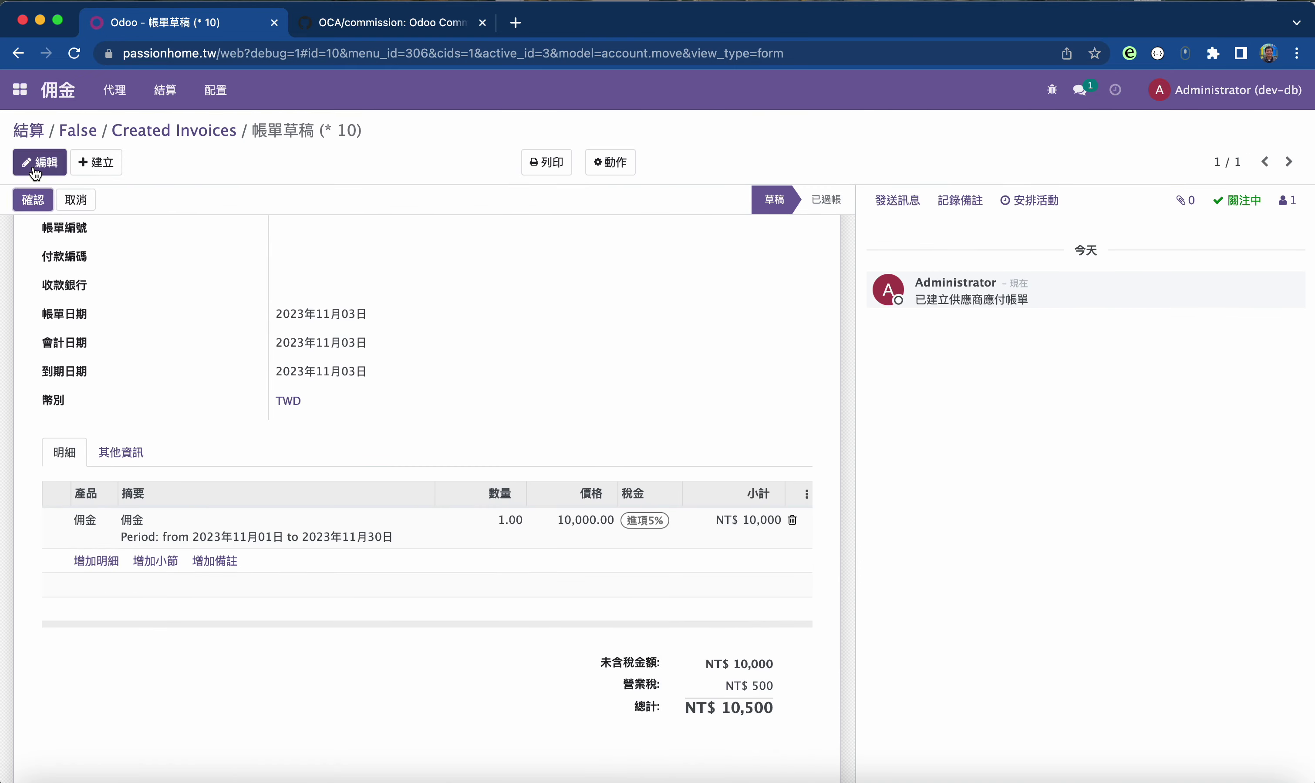
{"action": "left_click", "coordinate": [40, 163]}
{"action": "left_click", "coordinate": [640, 555]}
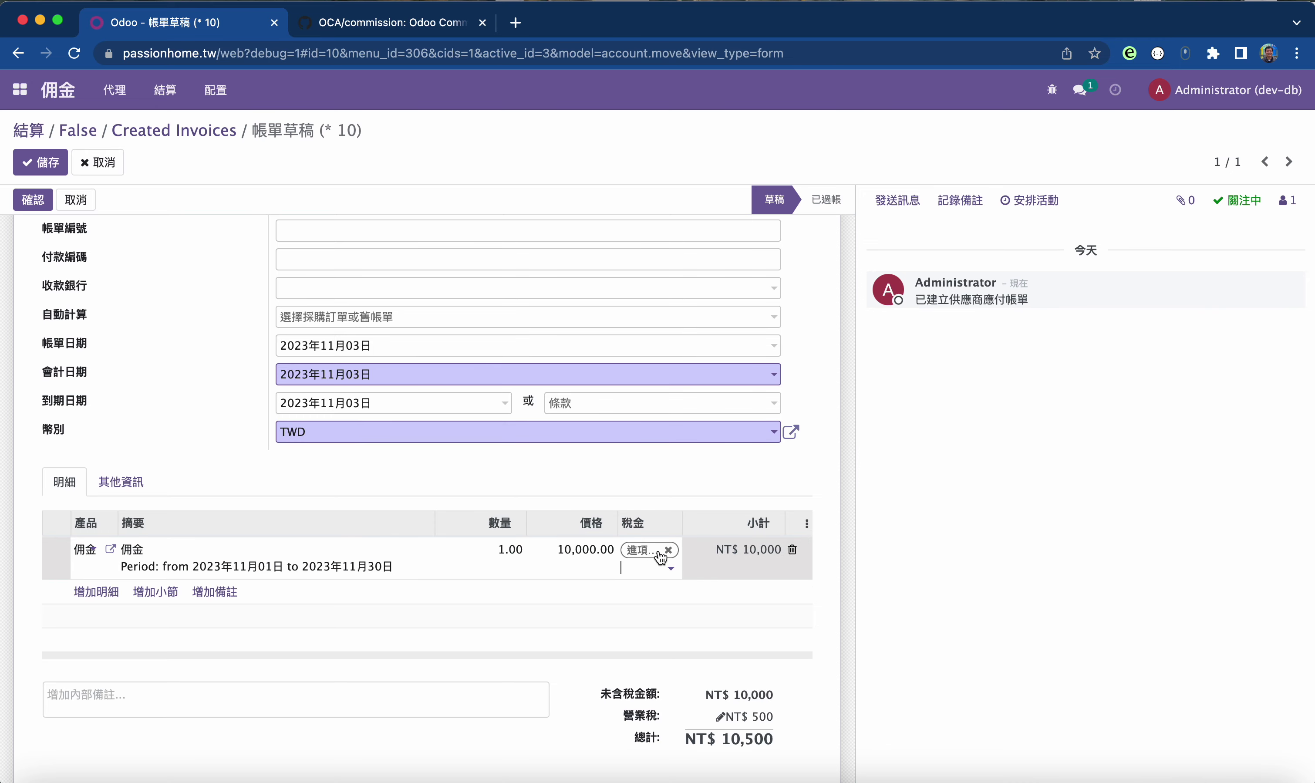
{"action": "left_click", "coordinate": [668, 551]}
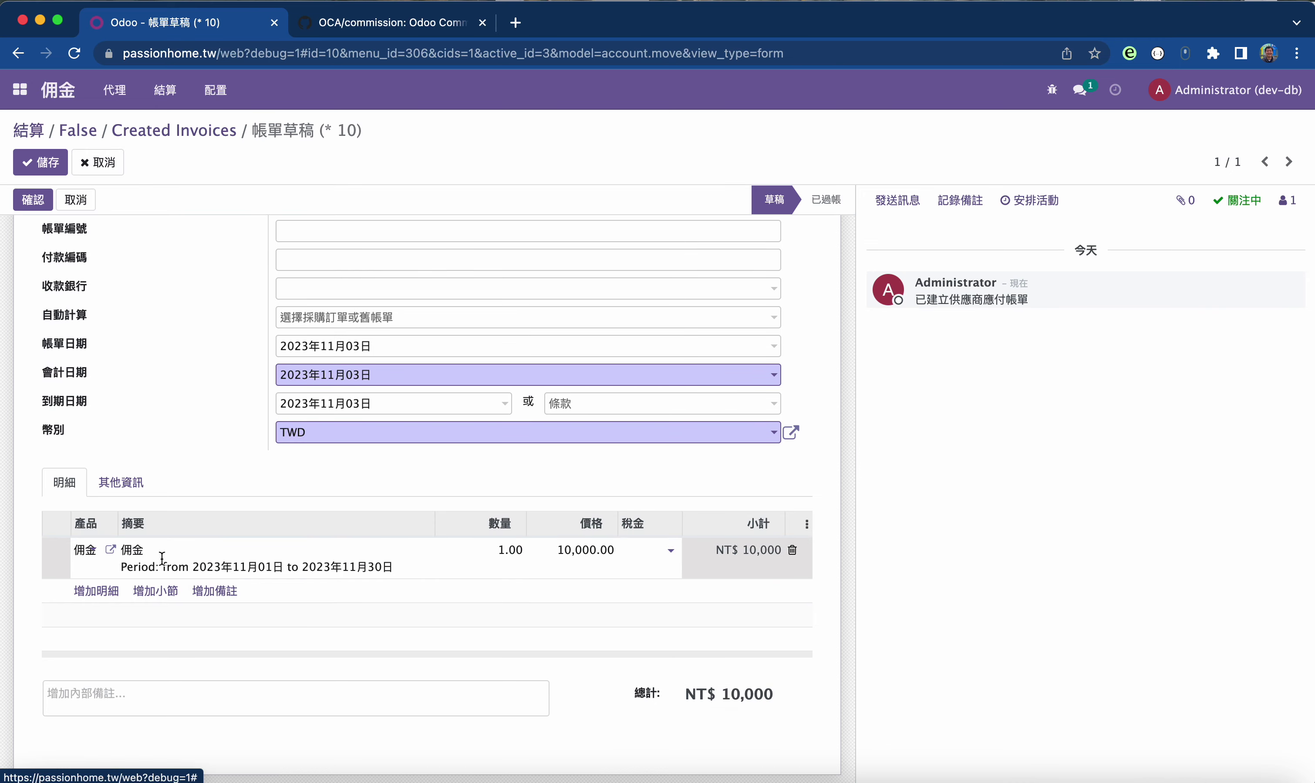
- Inspect the 佣金 product's purchase, sales, inventory and accounting settings for a remaining vendor tax and close it without changes
{"action": "left_click", "coordinate": [111, 552]}
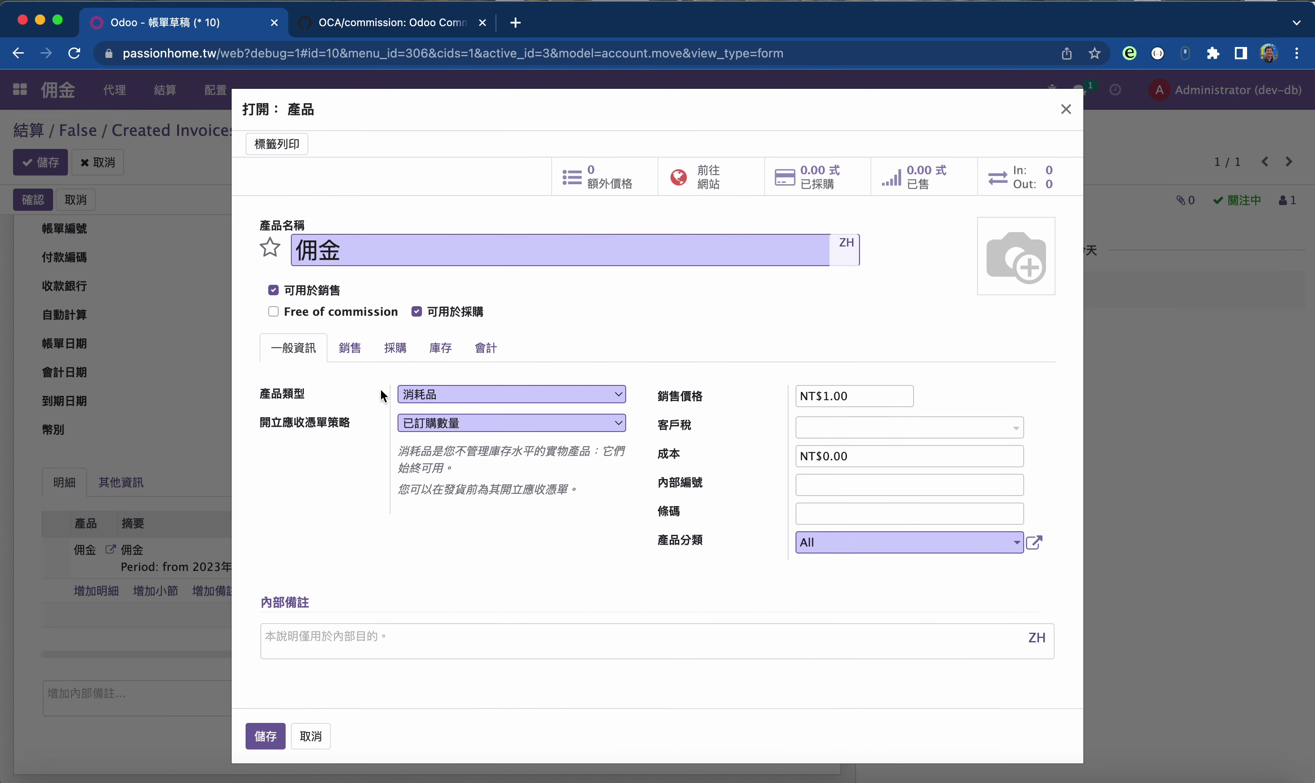
{"action": "left_click", "coordinate": [398, 351]}
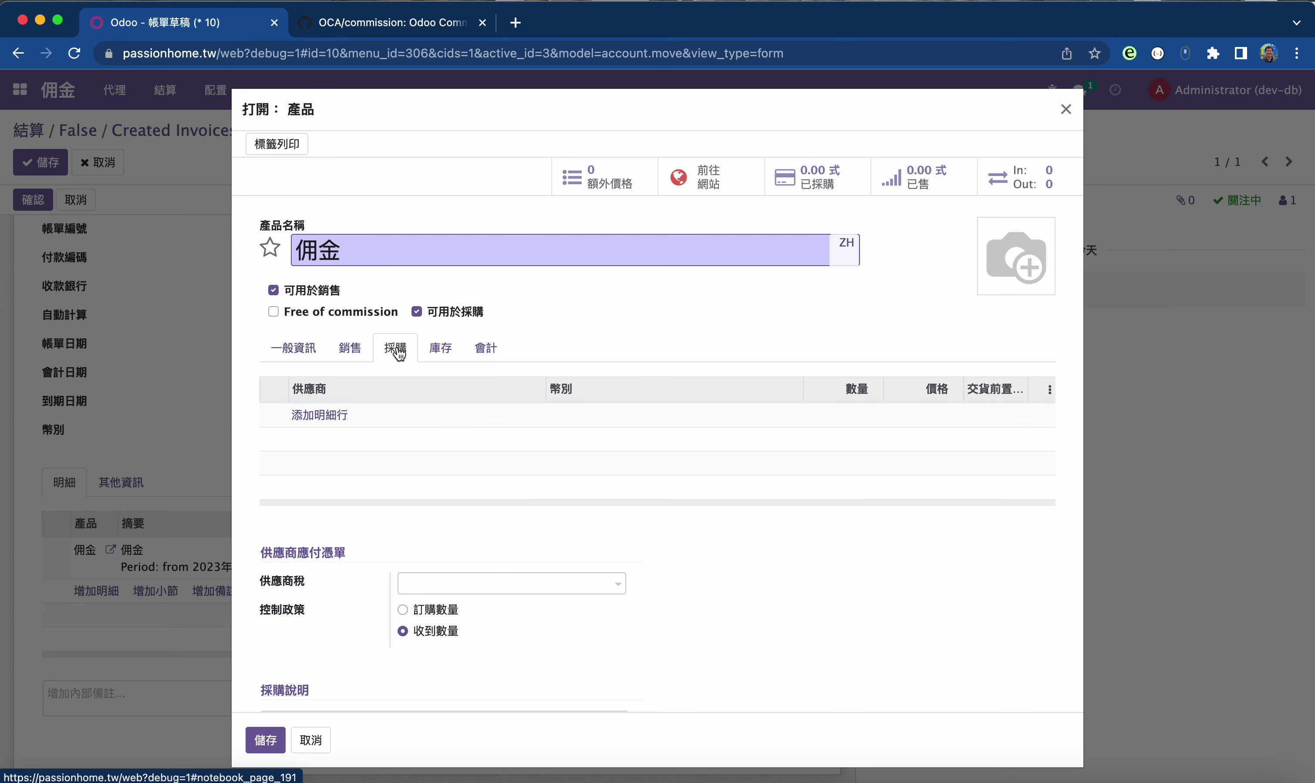
{"action": "scroll", "coordinate": [506, 639], "scroll_direction": "down", "scroll_amount": 3}
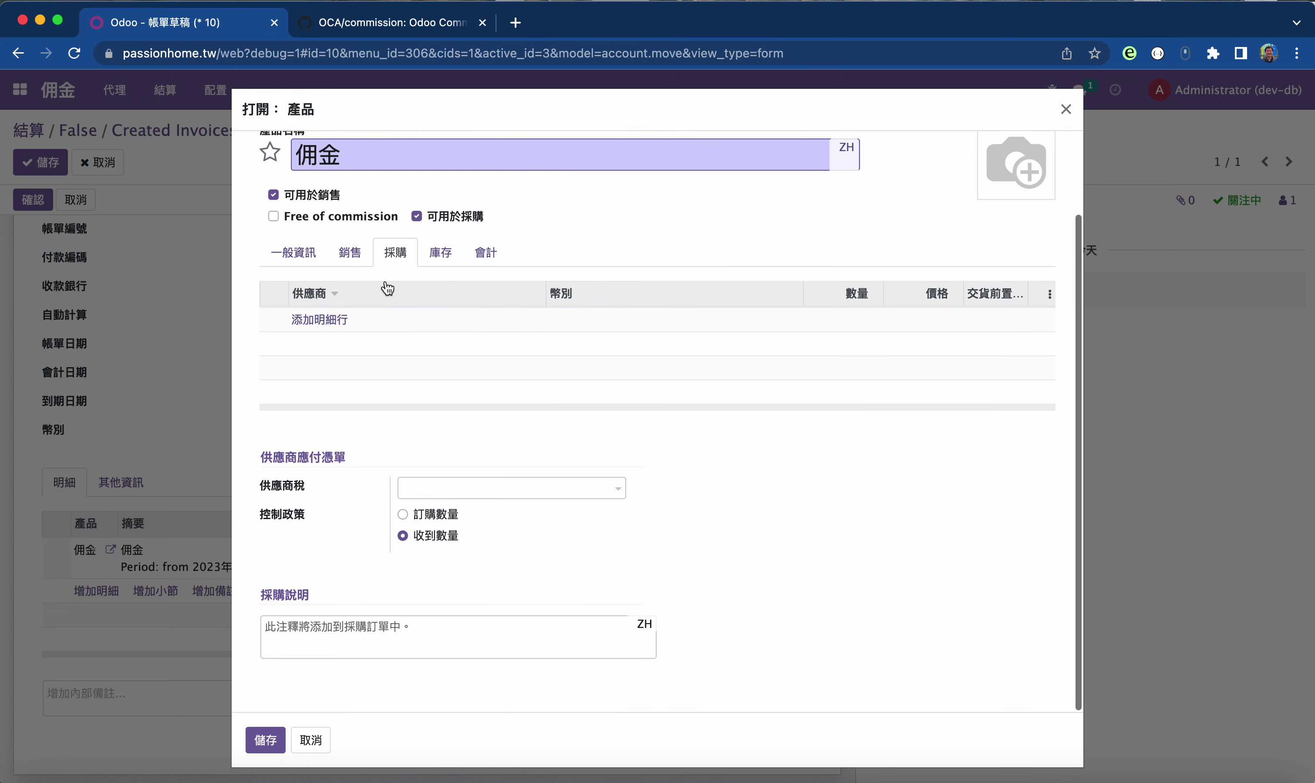
{"action": "left_click", "coordinate": [349, 252]}
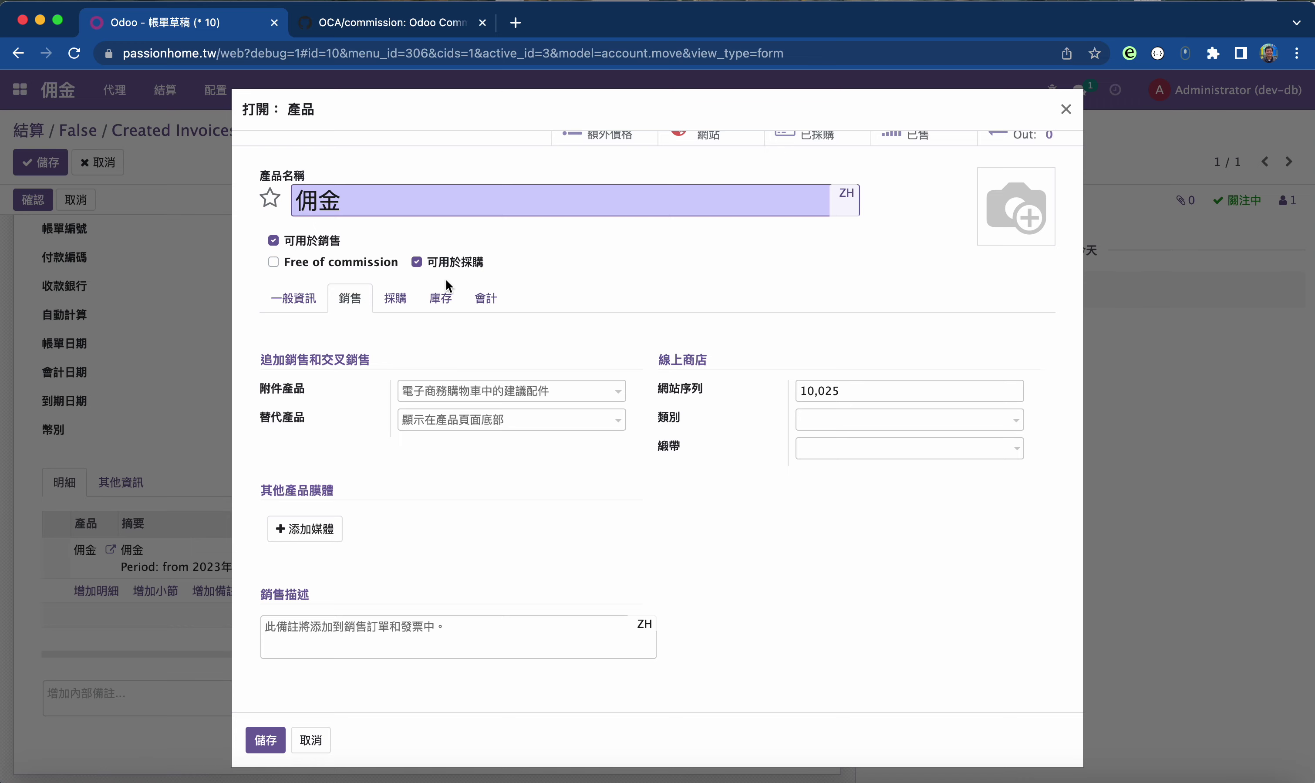
{"action": "left_click", "coordinate": [408, 302]}
{"action": "left_click", "coordinate": [440, 299]}
{"action": "left_click", "coordinate": [485, 299]}
{"action": "left_click", "coordinate": [425, 346]}
{"action": "left_click", "coordinate": [396, 347]}
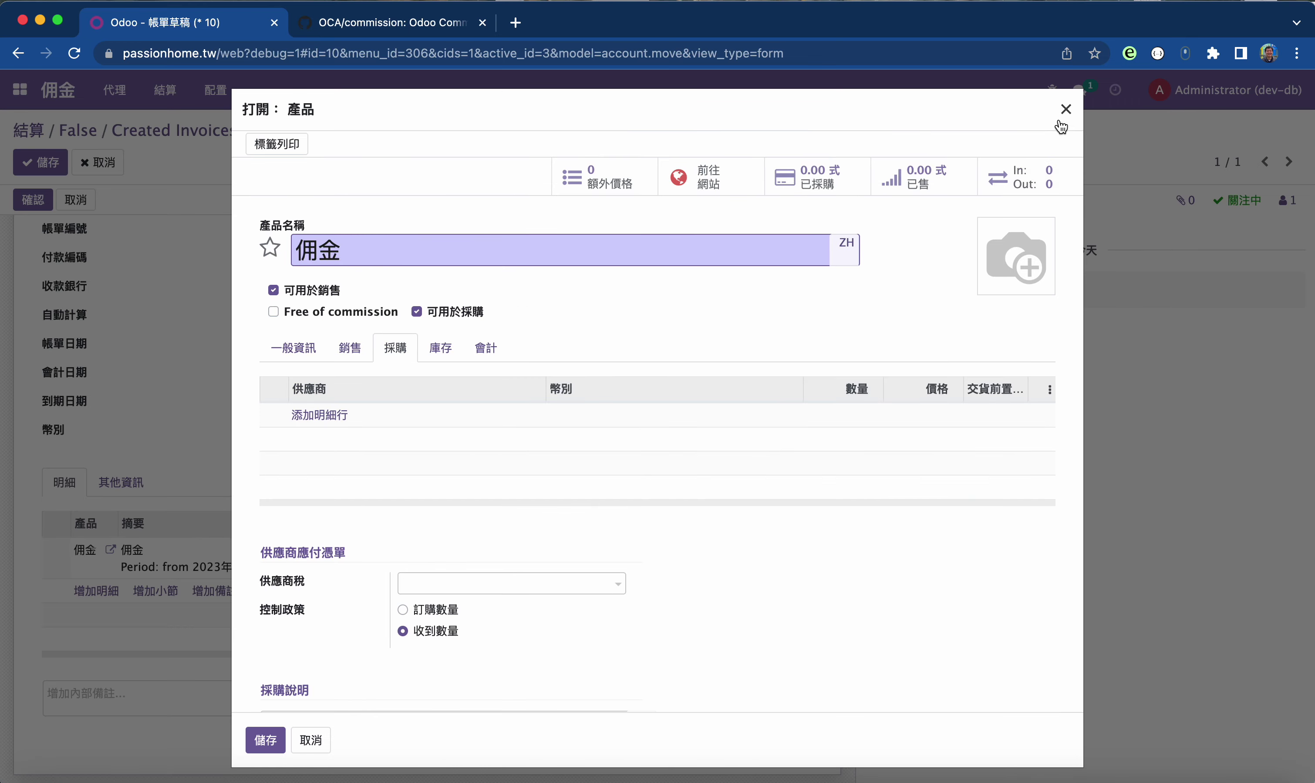
{"action": "left_click", "coordinate": [1066, 109]}
- Cancel the draft bill without saving its line edits and delete the cancelled record
{"action": "scroll", "coordinate": [689, 451], "scroll_direction": "up", "scroll_amount": 5}
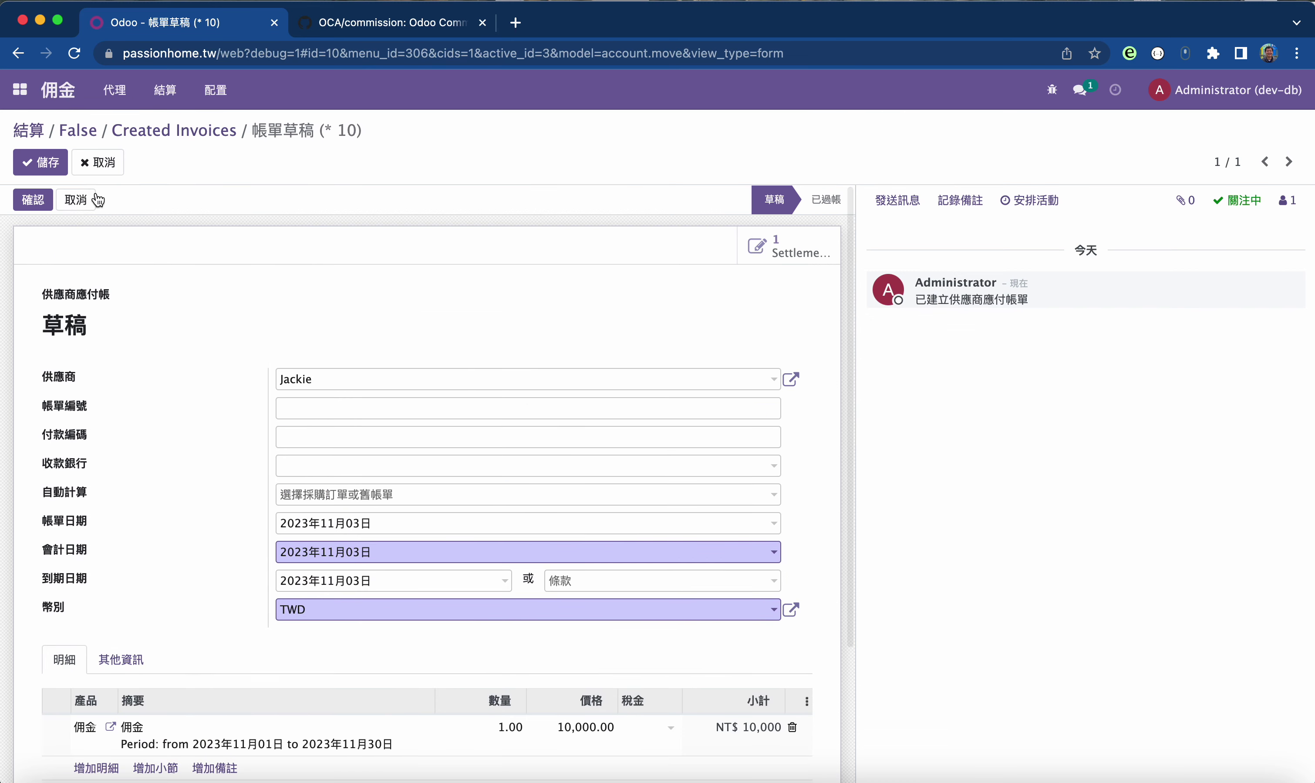
{"action": "left_click", "coordinate": [88, 162]}
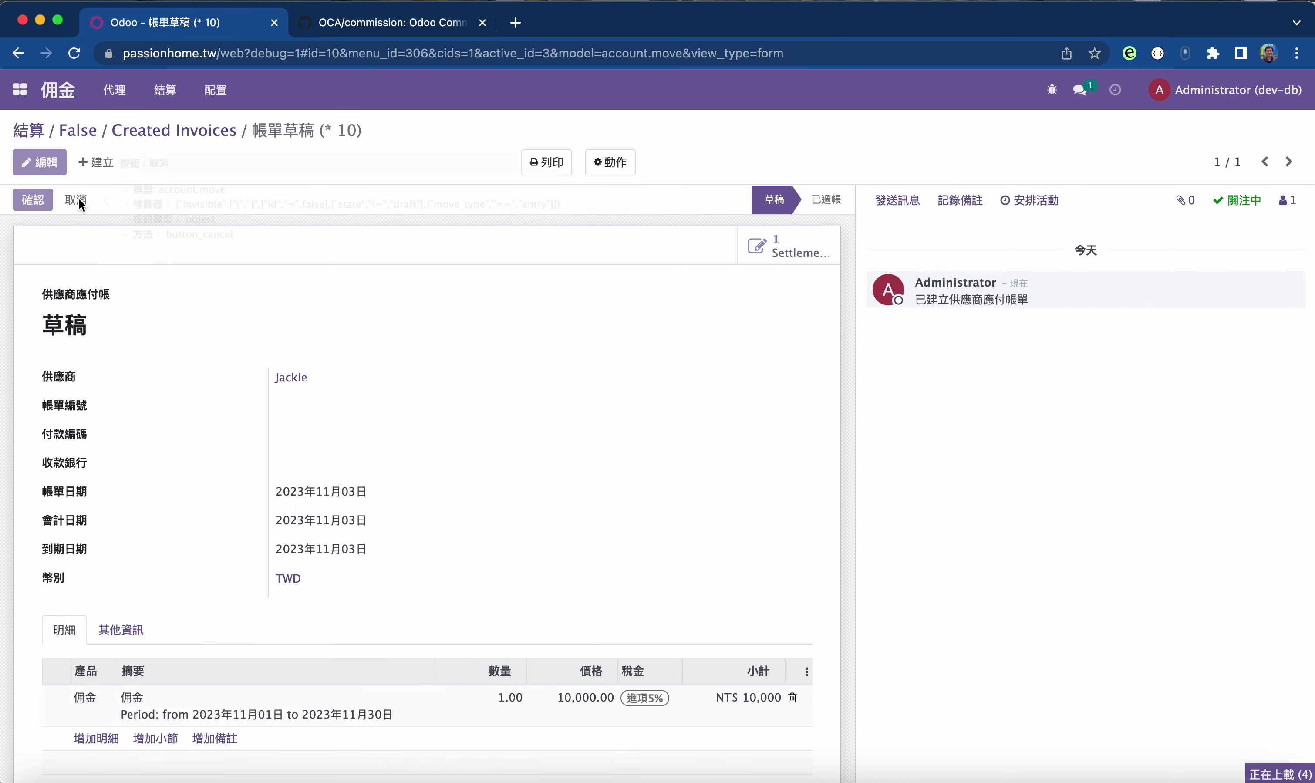
{"action": "left_click", "coordinate": [79, 199]}
{"action": "left_click", "coordinate": [610, 162]}
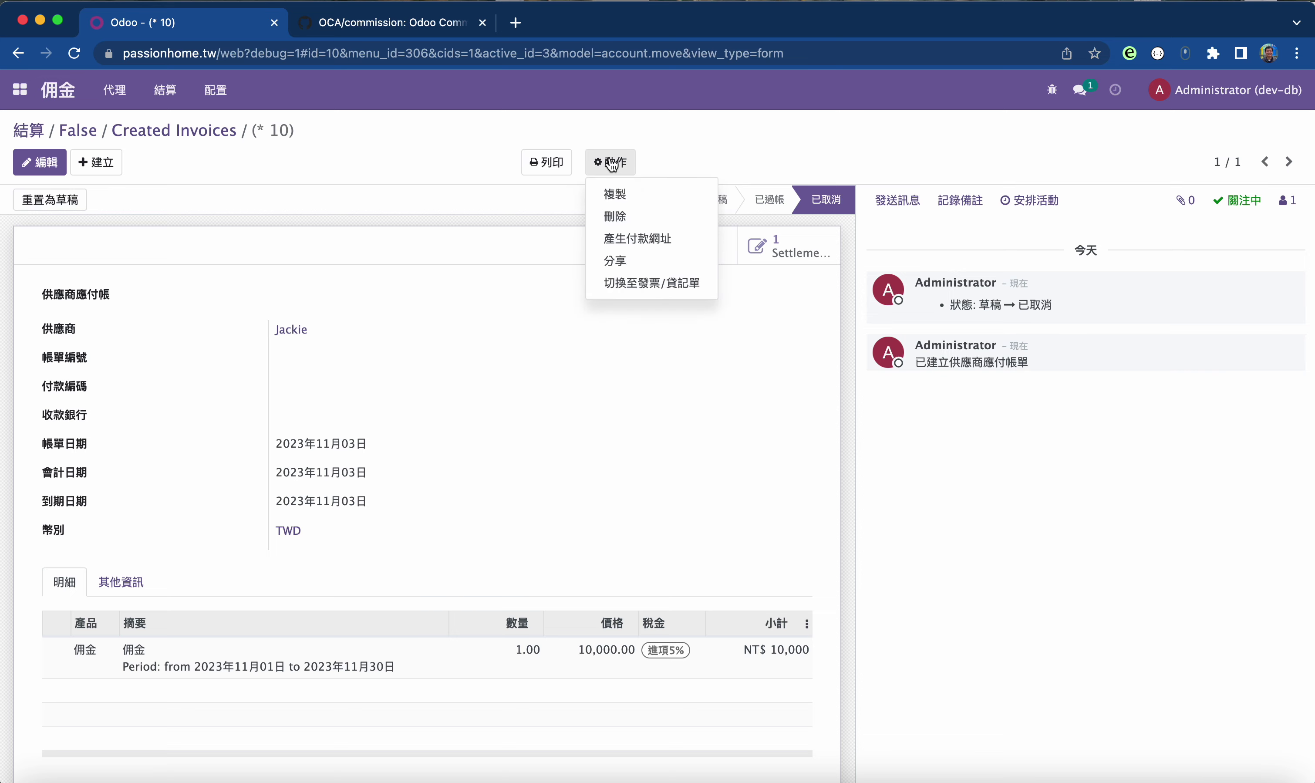
{"action": "left_click", "coordinate": [627, 216]}
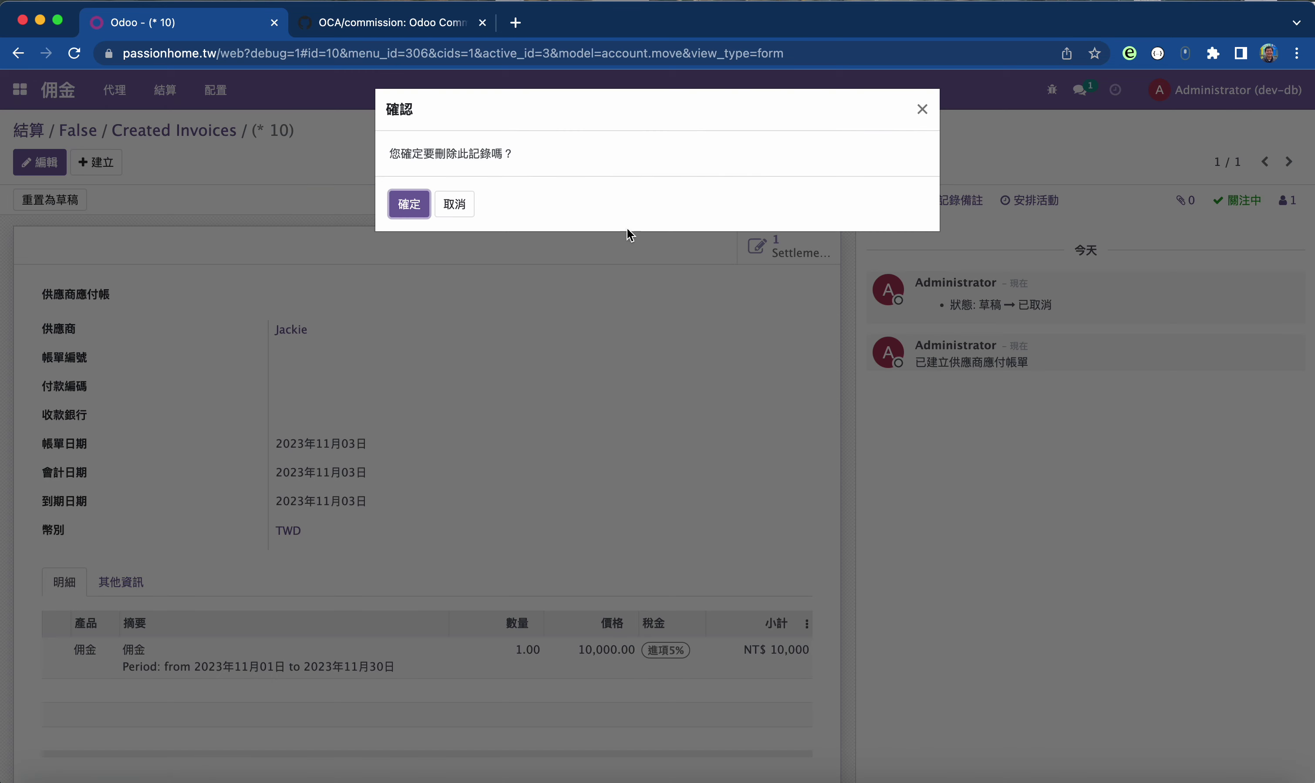
{"action": "left_click", "coordinate": [407, 207]}
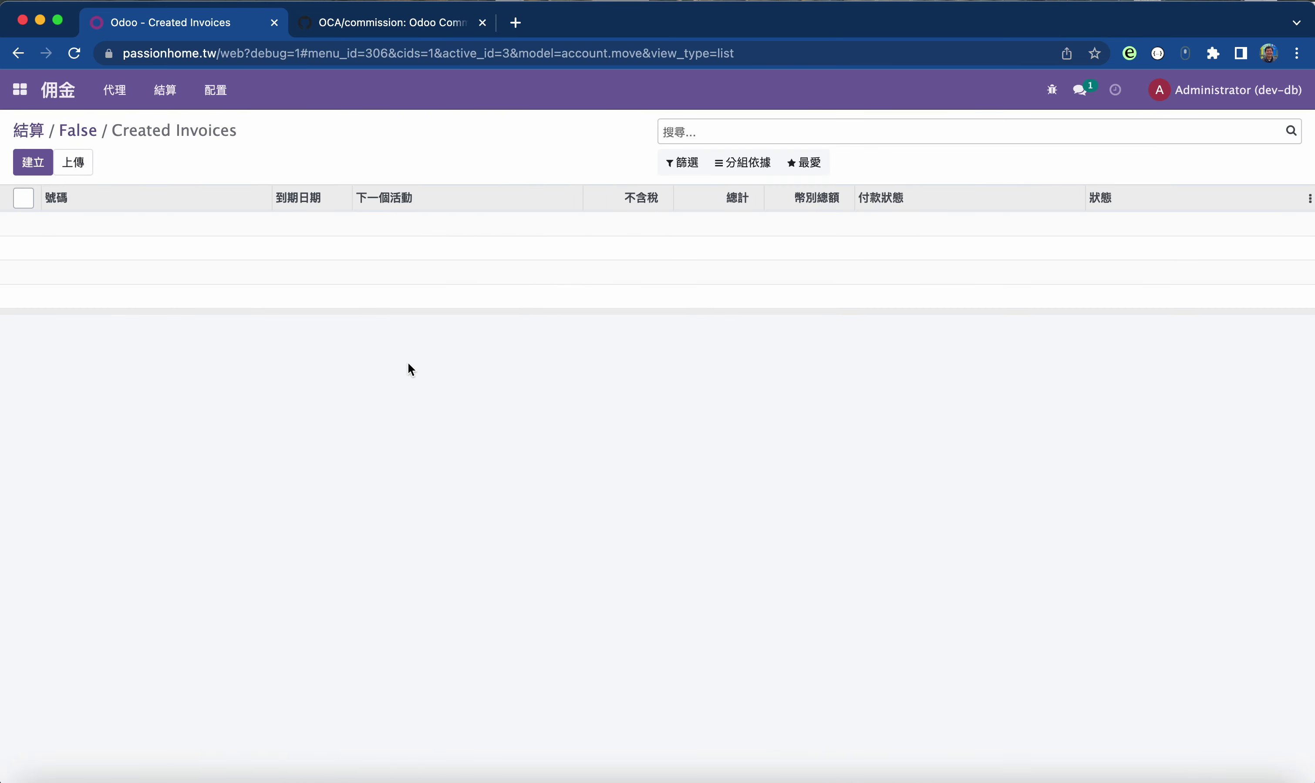
- Refresh the 結算 list, reset the first settlement from Invoice exception to draft and return to the list
{"action": "left_click", "coordinate": [33, 134]}
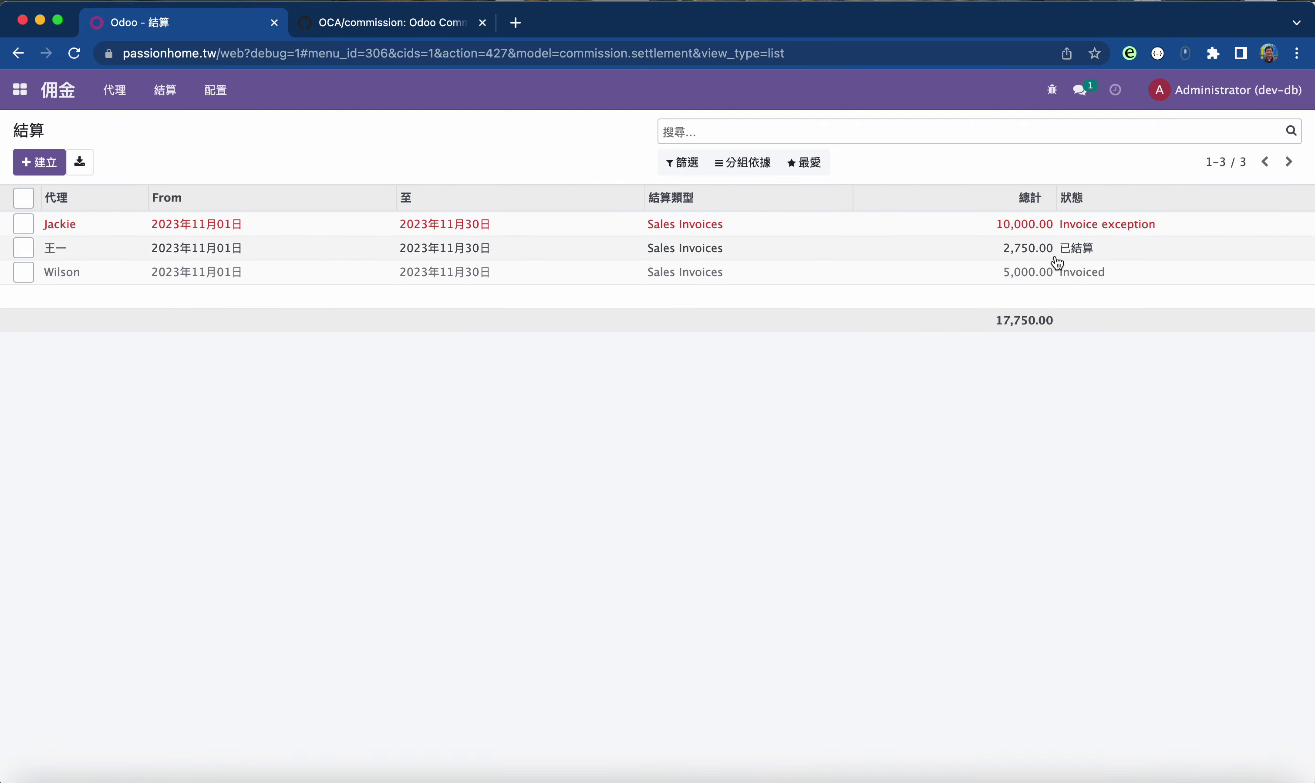
{"action": "left_click", "coordinate": [75, 52]}
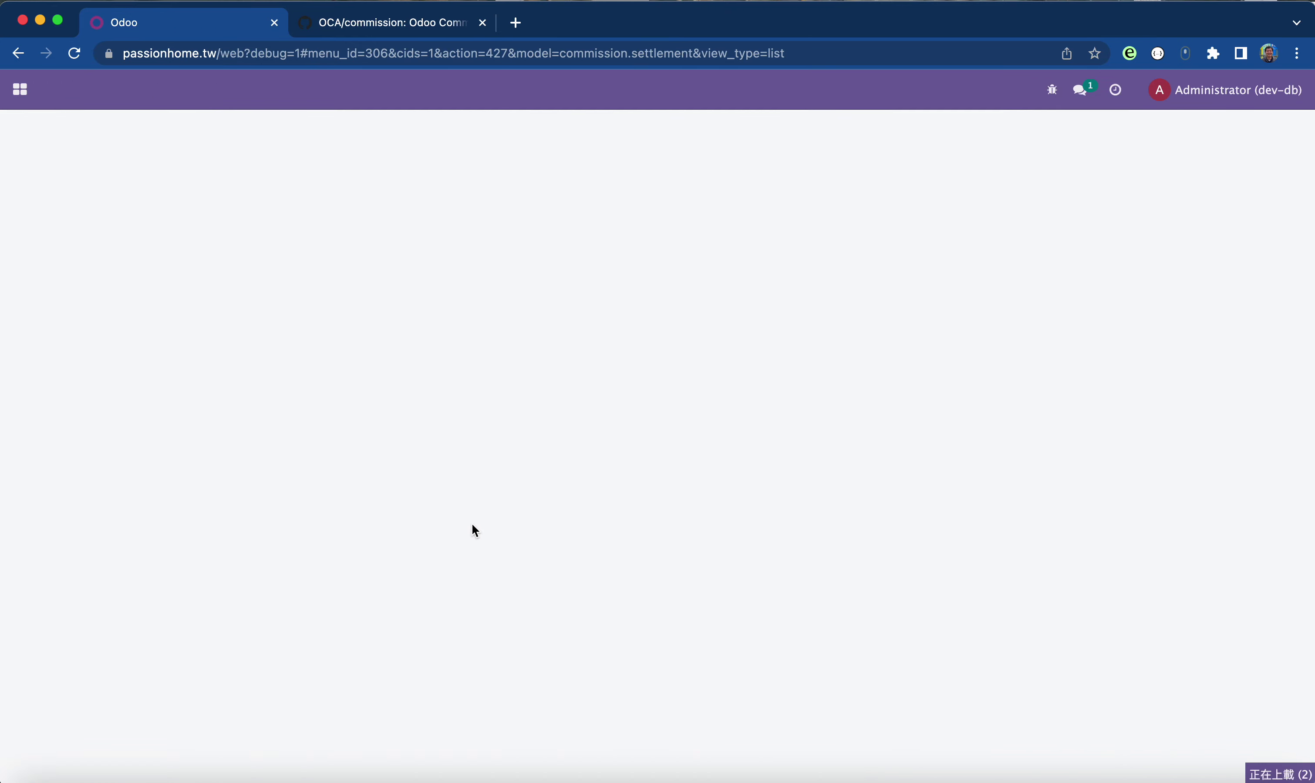
{"action": "left_click", "coordinate": [222, 224]}
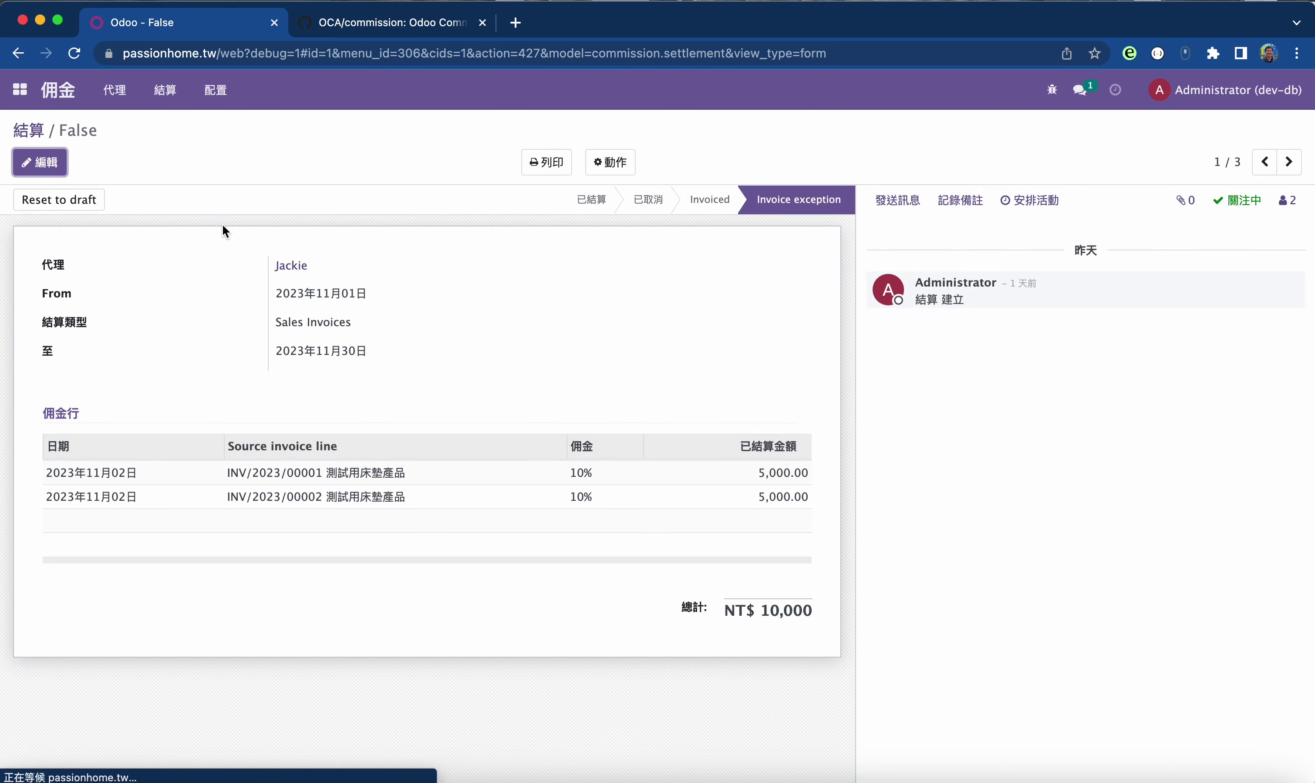
{"action": "left_click", "coordinate": [88, 202]}
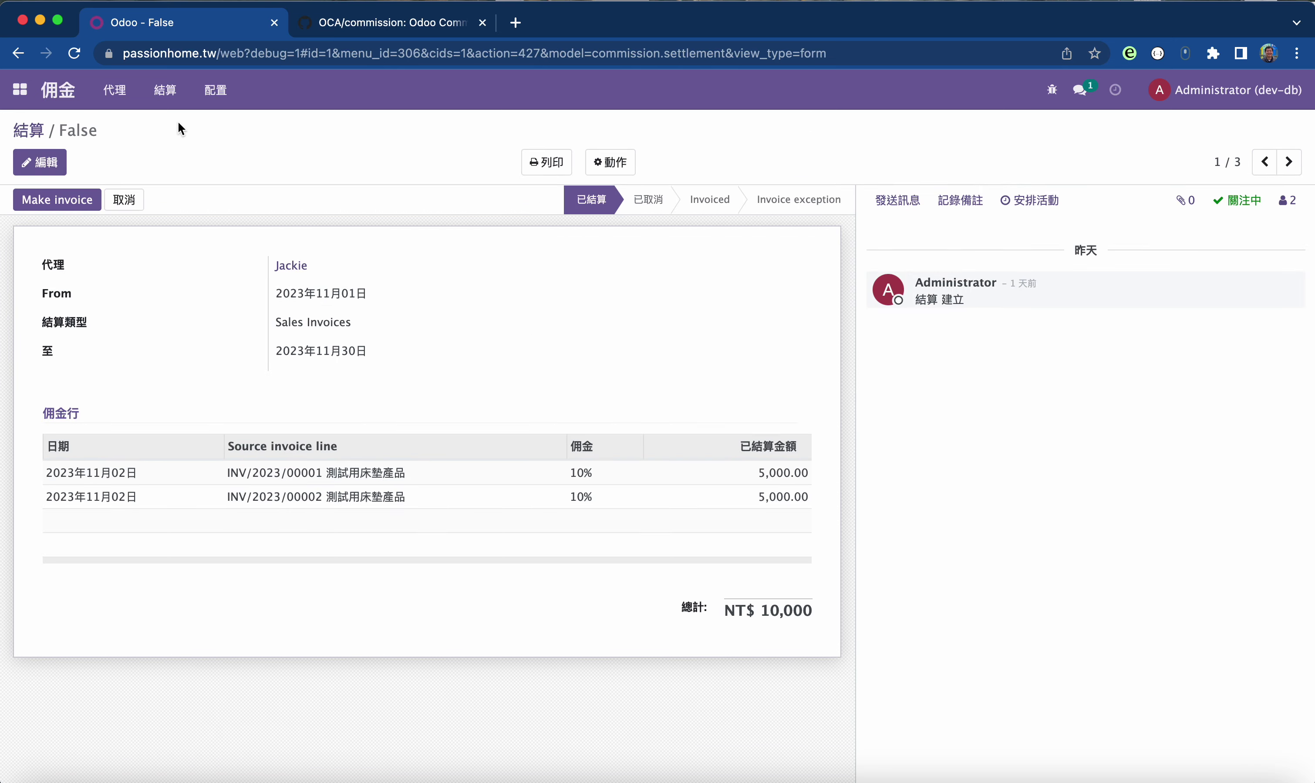
{"action": "left_click", "coordinate": [28, 130]}
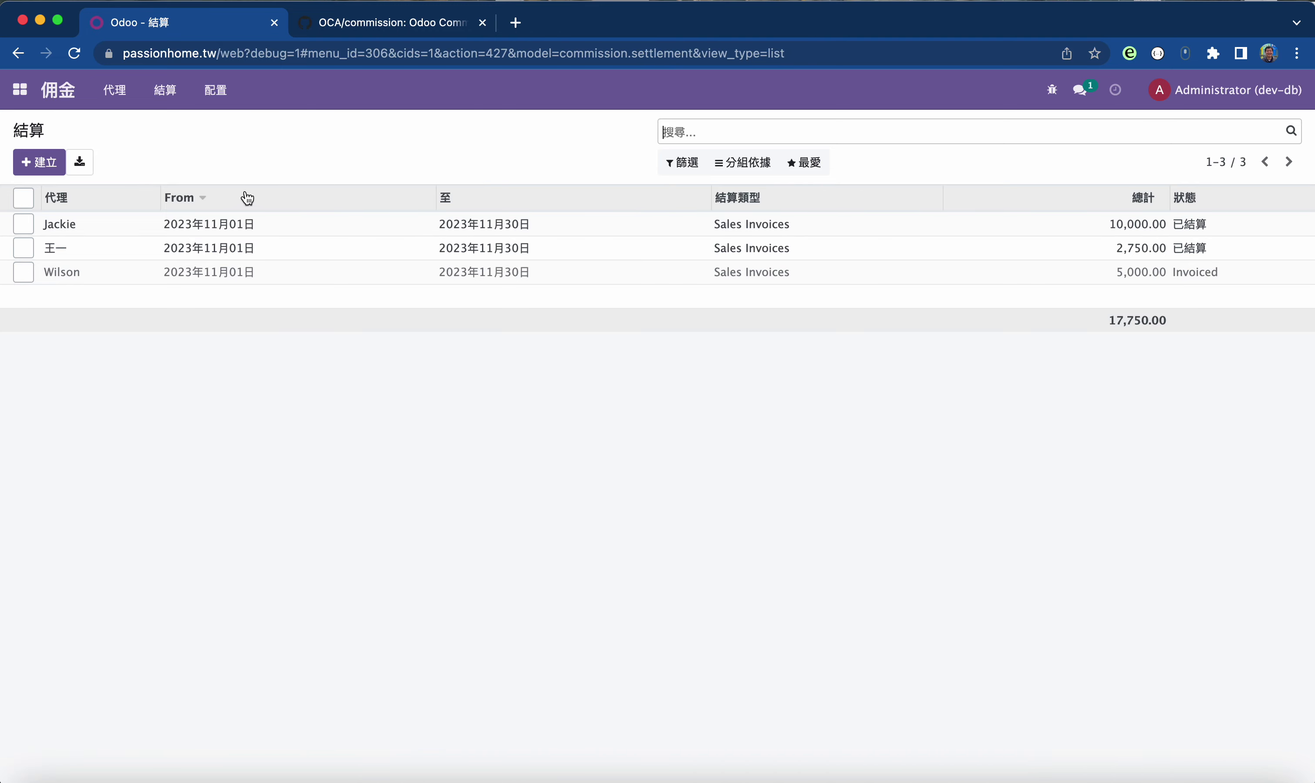
- Make the invoice for the first settlement again, using 佣金 as the product for invoicing
{"action": "left_click", "coordinate": [217, 224]}
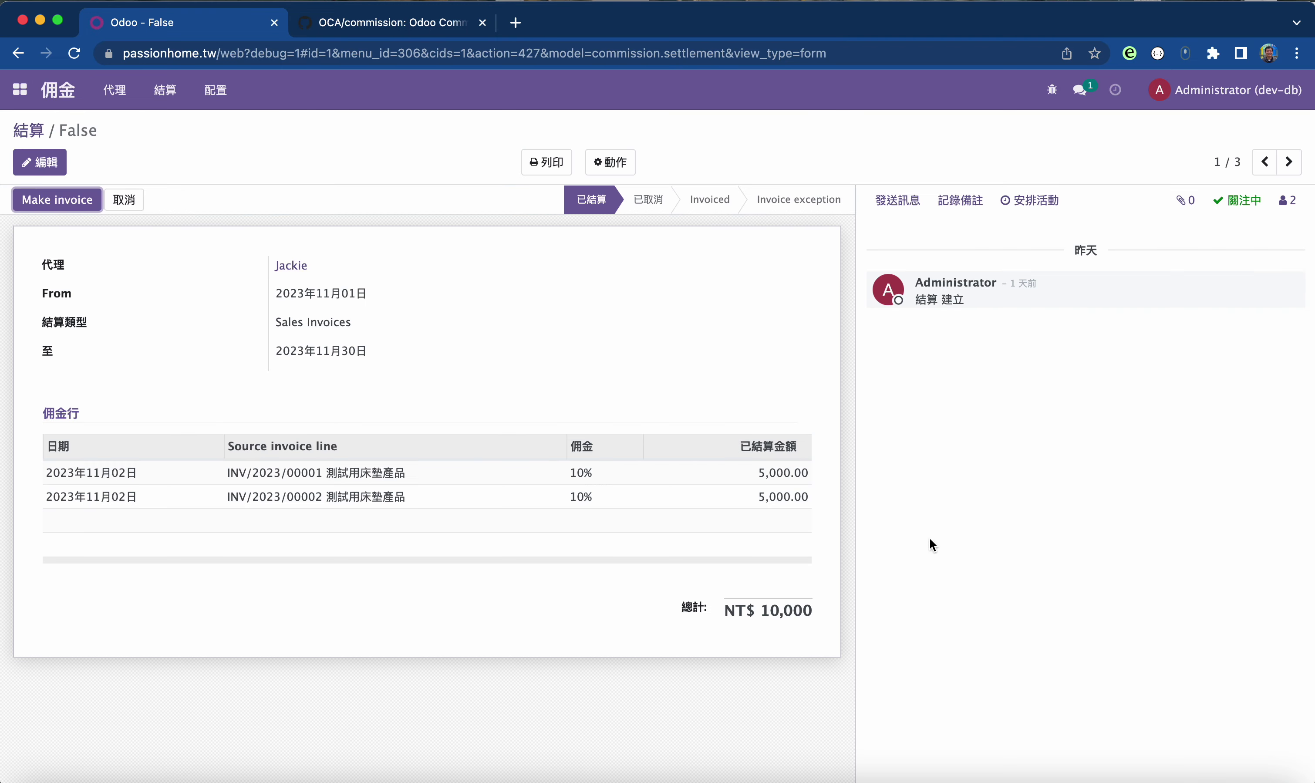
{"action": "left_click", "coordinate": [57, 200]}
{"action": "left_click", "coordinate": [470, 232]}
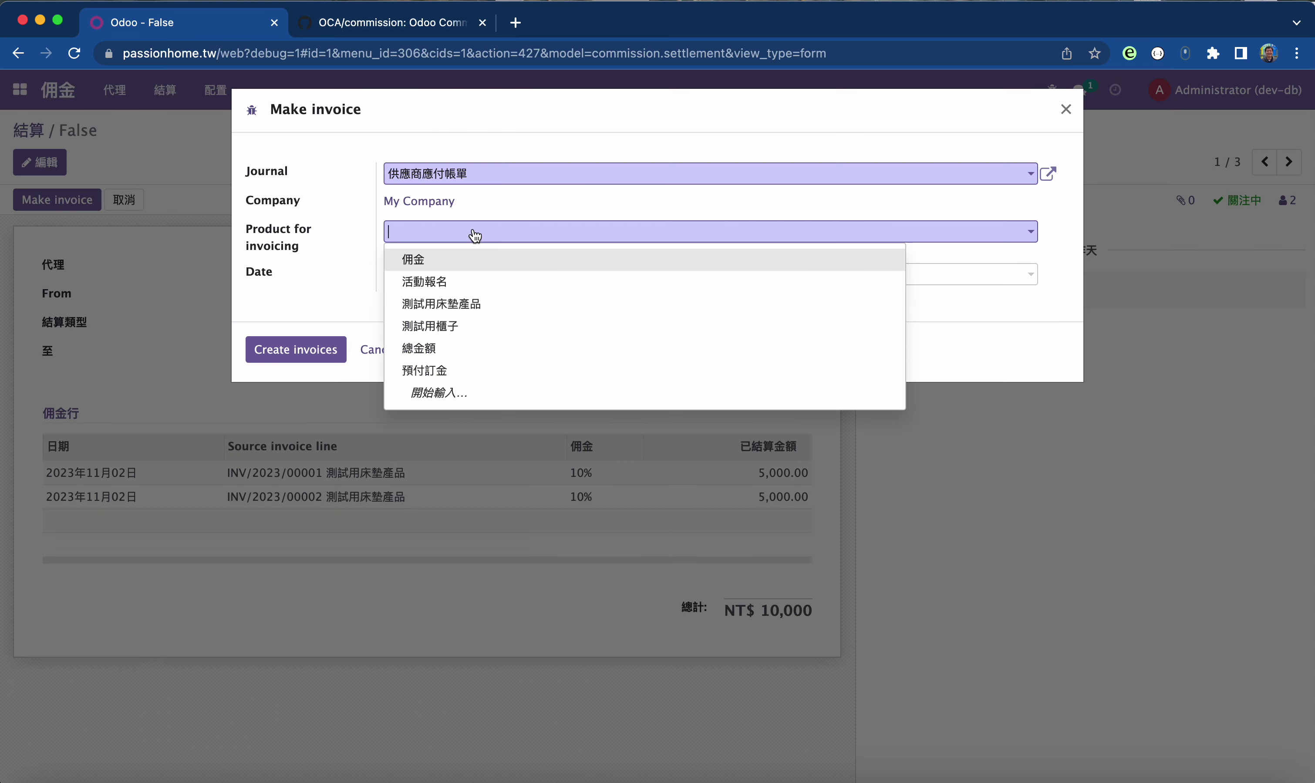
{"action": "left_click", "coordinate": [457, 260]}
{"action": "left_click", "coordinate": [296, 345]}
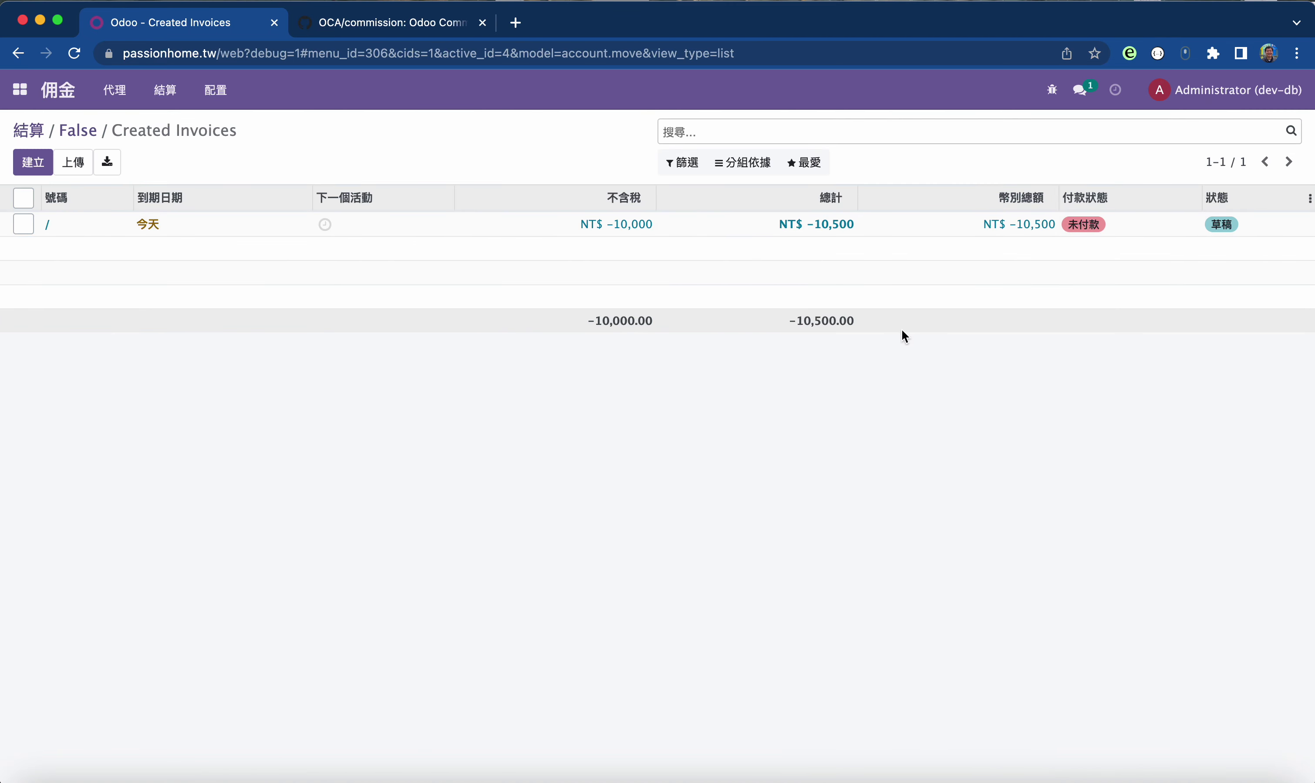
- Open the created draft bill, remove the 進項5% tax from its 佣金 line, confirm the bill and return to the 結算 list
{"action": "left_click", "coordinate": [830, 224]}
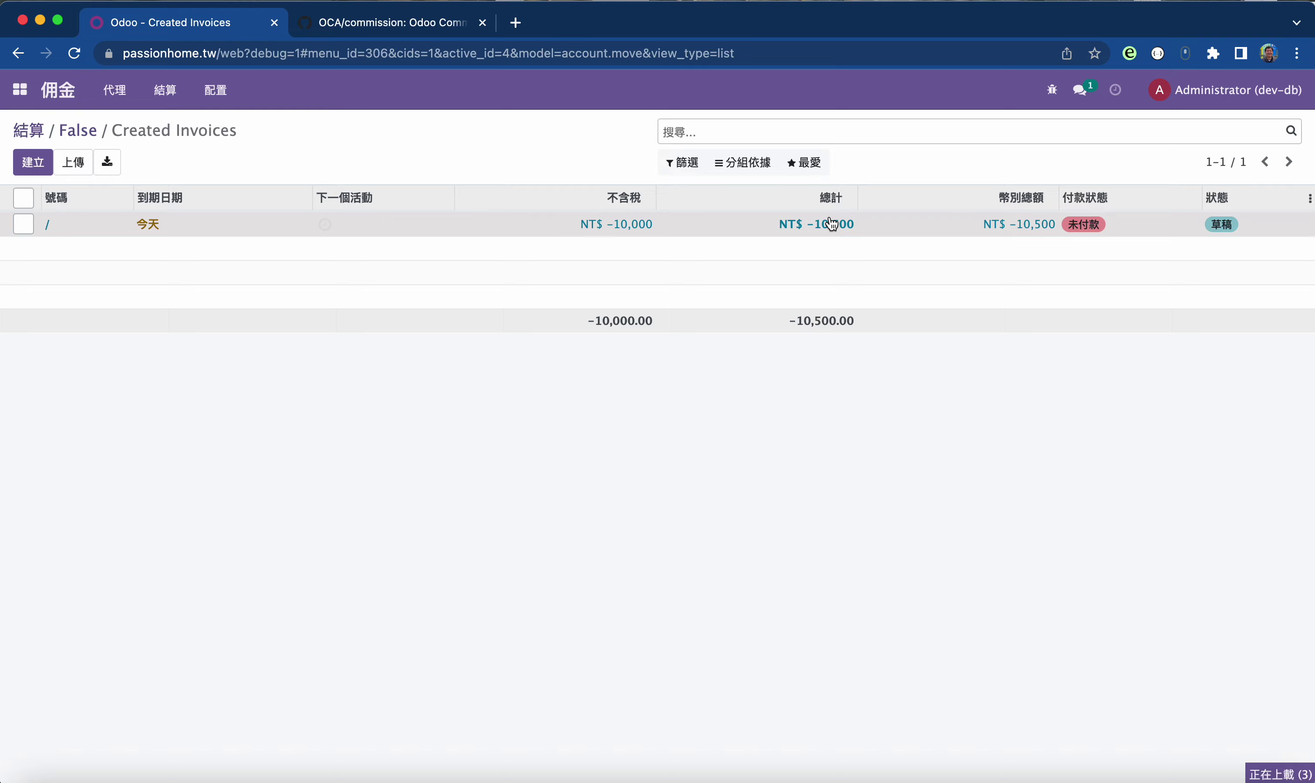
{"action": "scroll", "coordinate": [663, 451], "scroll_direction": "down", "scroll_amount": 4}
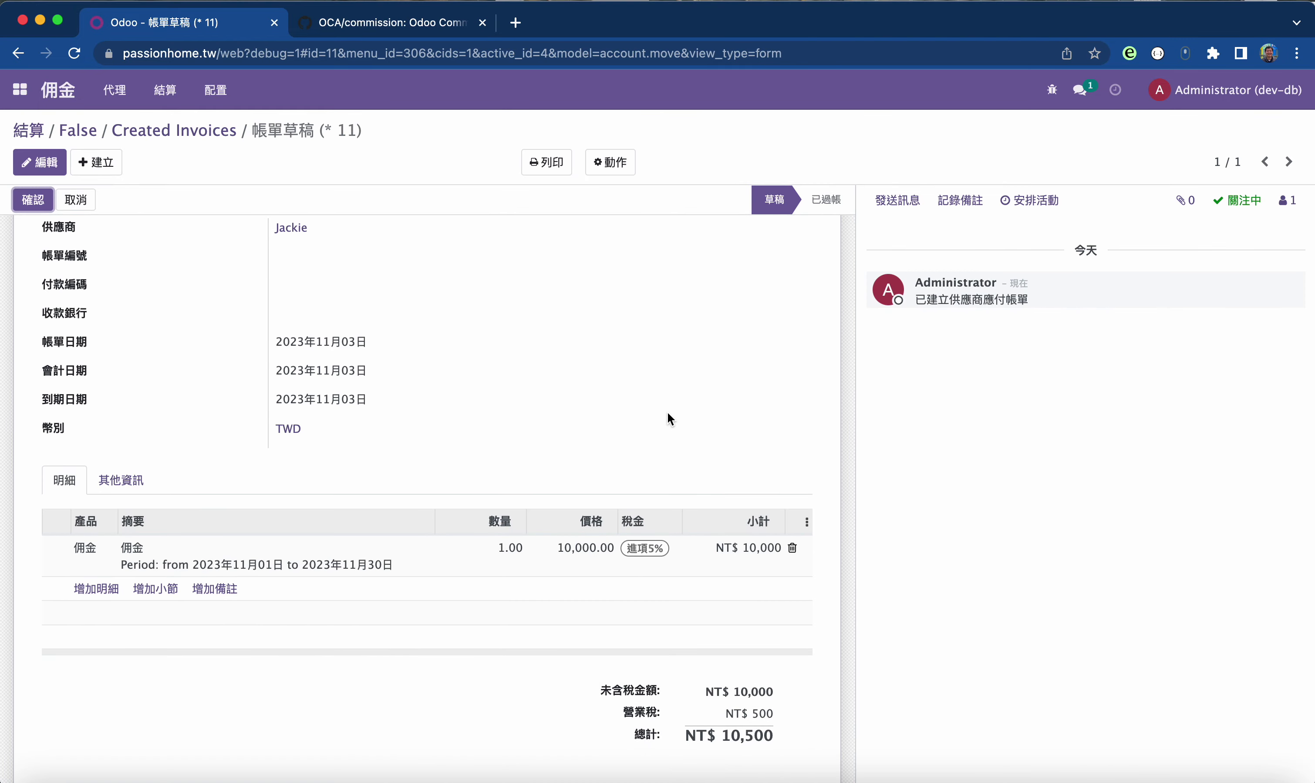
{"action": "scroll", "coordinate": [667, 412], "scroll_direction": "up", "scroll_amount": 3}
{"action": "left_click", "coordinate": [33, 170]}
{"action": "scroll", "coordinate": [616, 511], "scroll_direction": "down", "scroll_amount": 2}
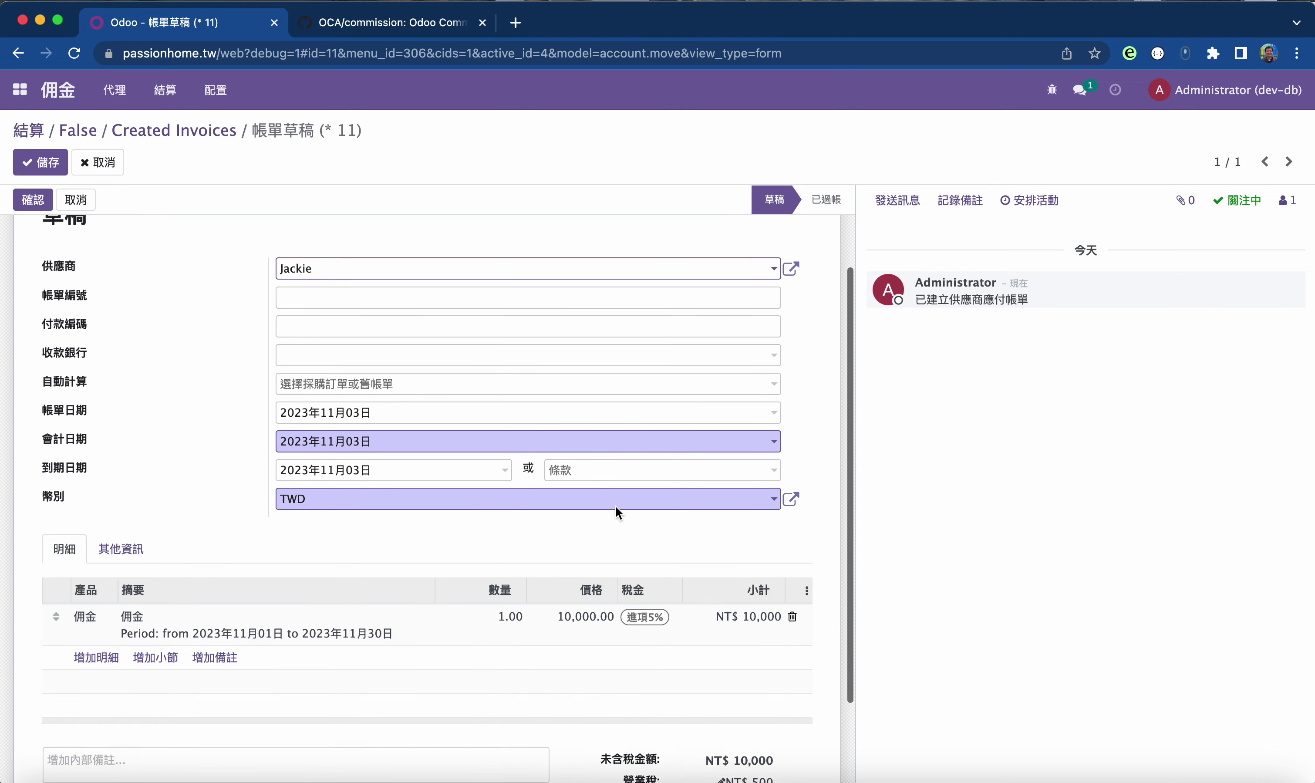
{"action": "scroll", "coordinate": [616, 511], "scroll_direction": "down", "scroll_amount": 2}
{"action": "left_click", "coordinate": [650, 526]}
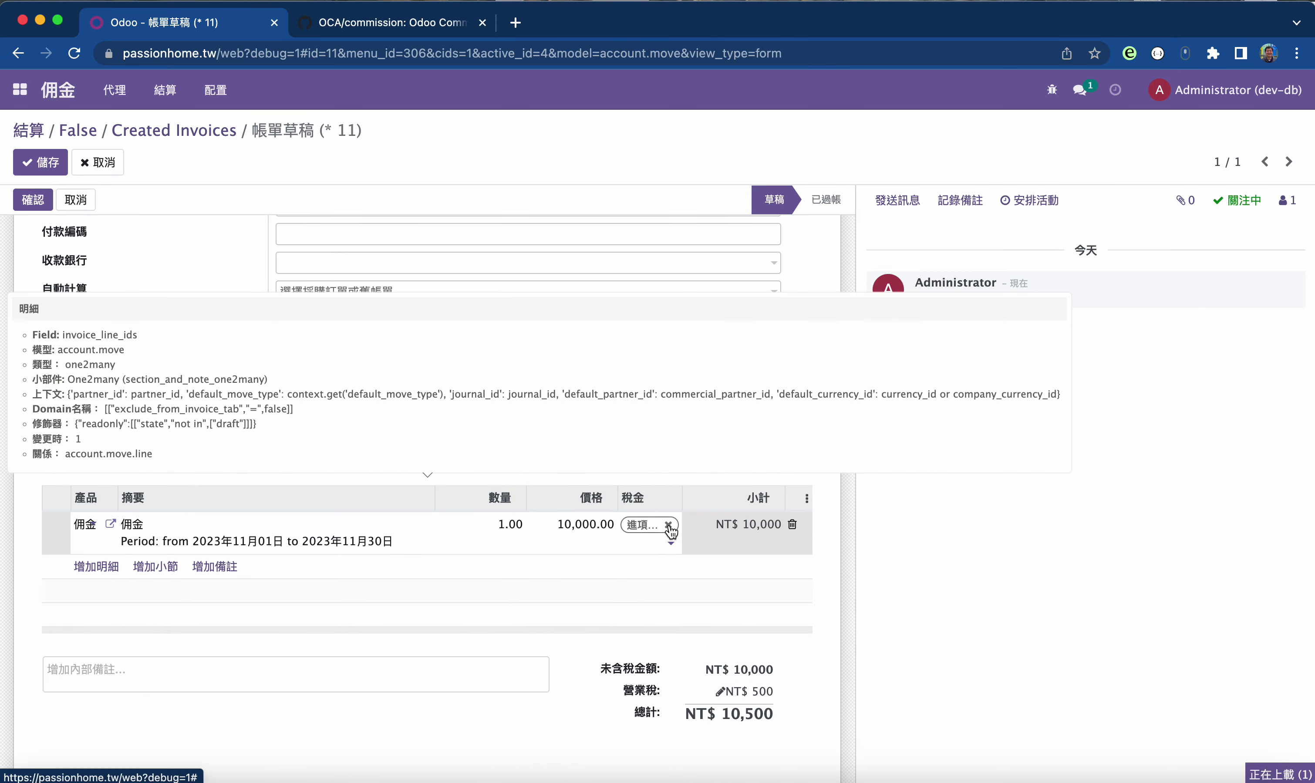
{"action": "left_click", "coordinate": [669, 526]}
{"action": "left_click", "coordinate": [437, 610]}
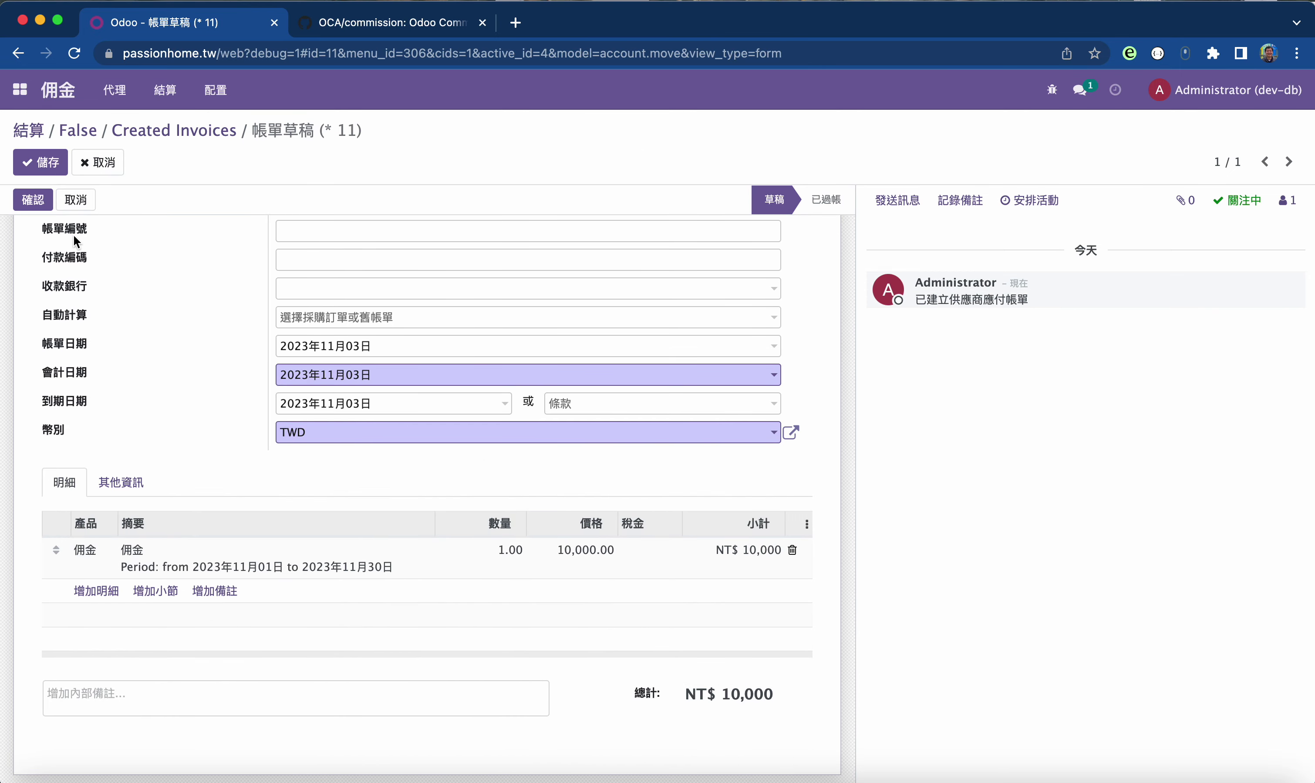
{"action": "left_click", "coordinate": [27, 199]}
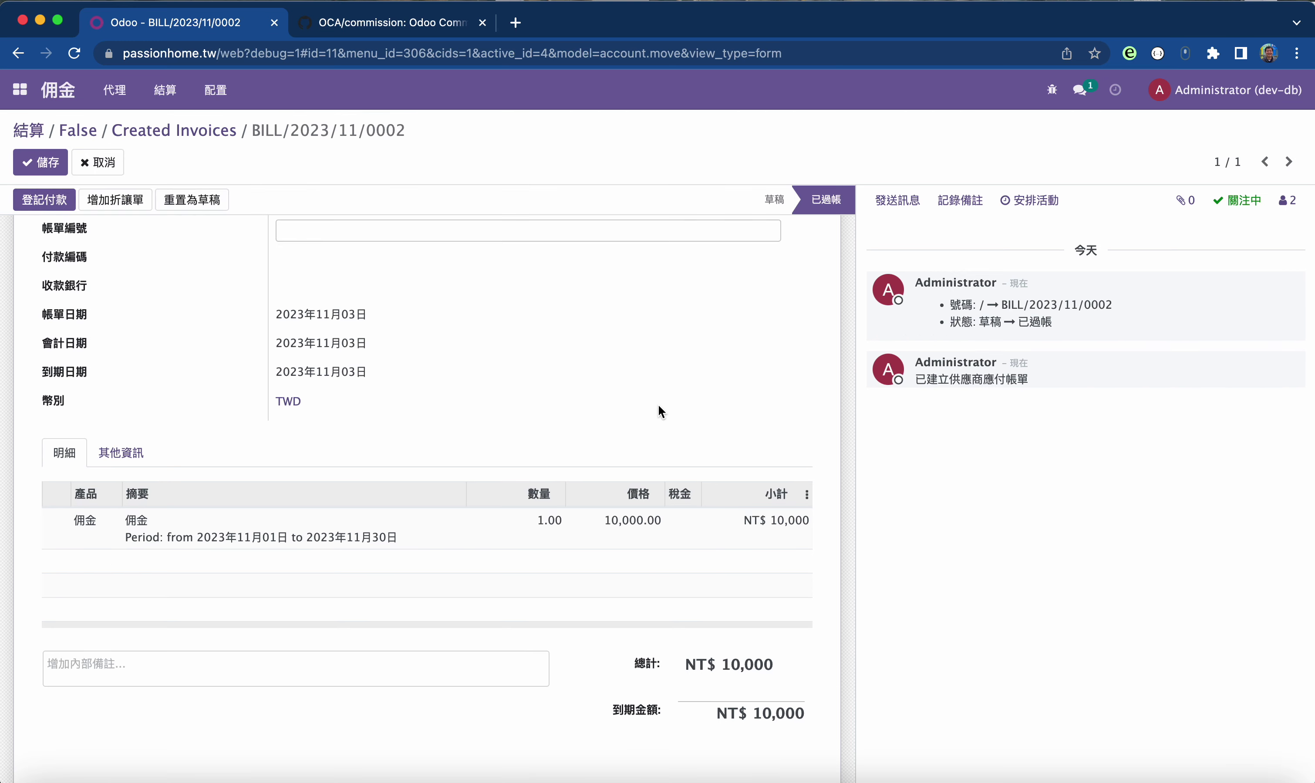
{"action": "left_click", "coordinate": [28, 130]}
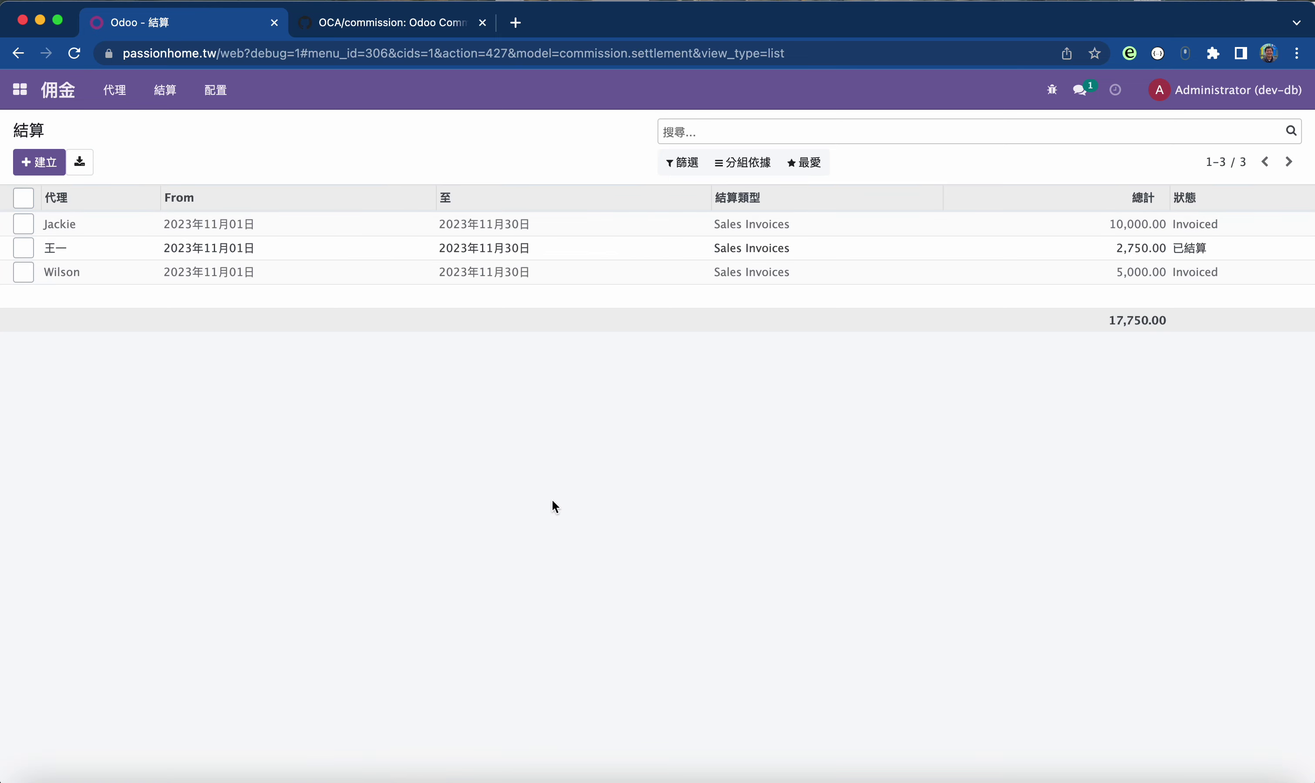
- Make the invoice for the second settlement with 佣金 as the product for invoicing and return to the 結算 list
{"action": "left_click", "coordinate": [44, 249]}
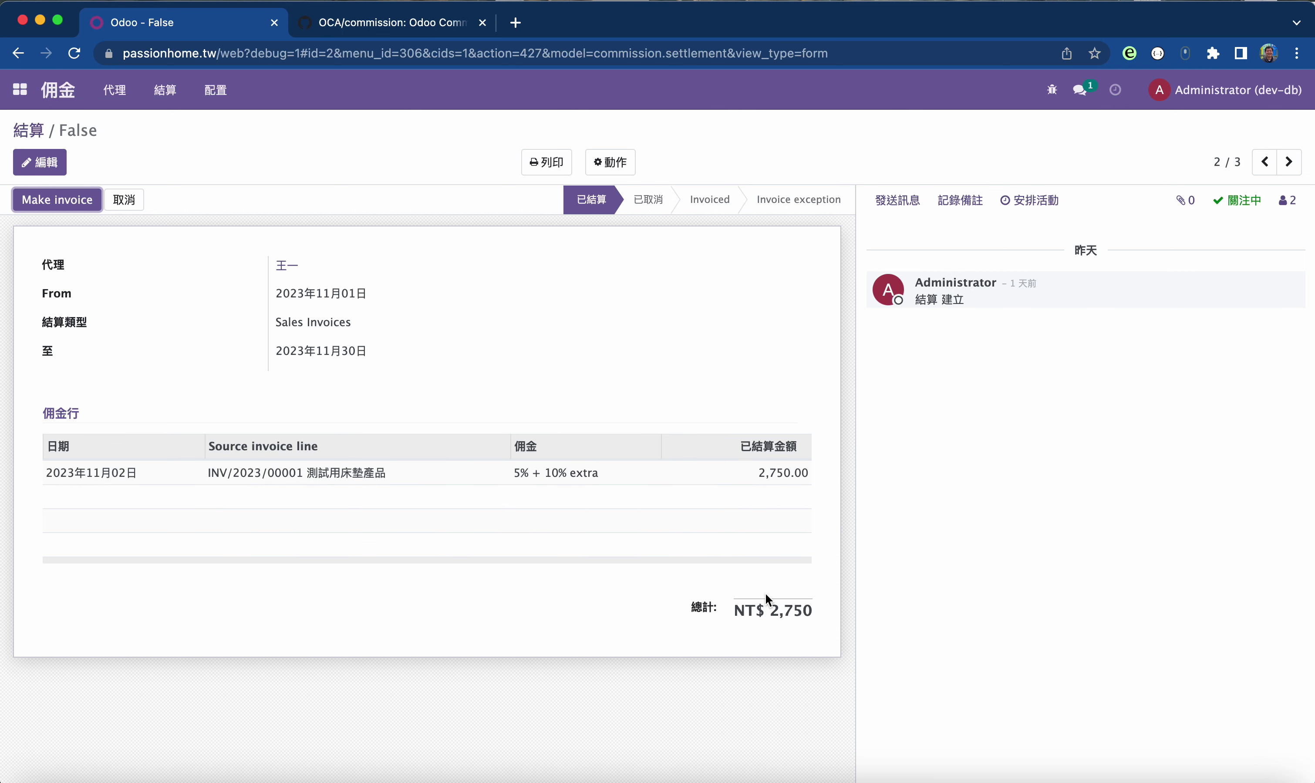
{"action": "left_click", "coordinate": [33, 202]}
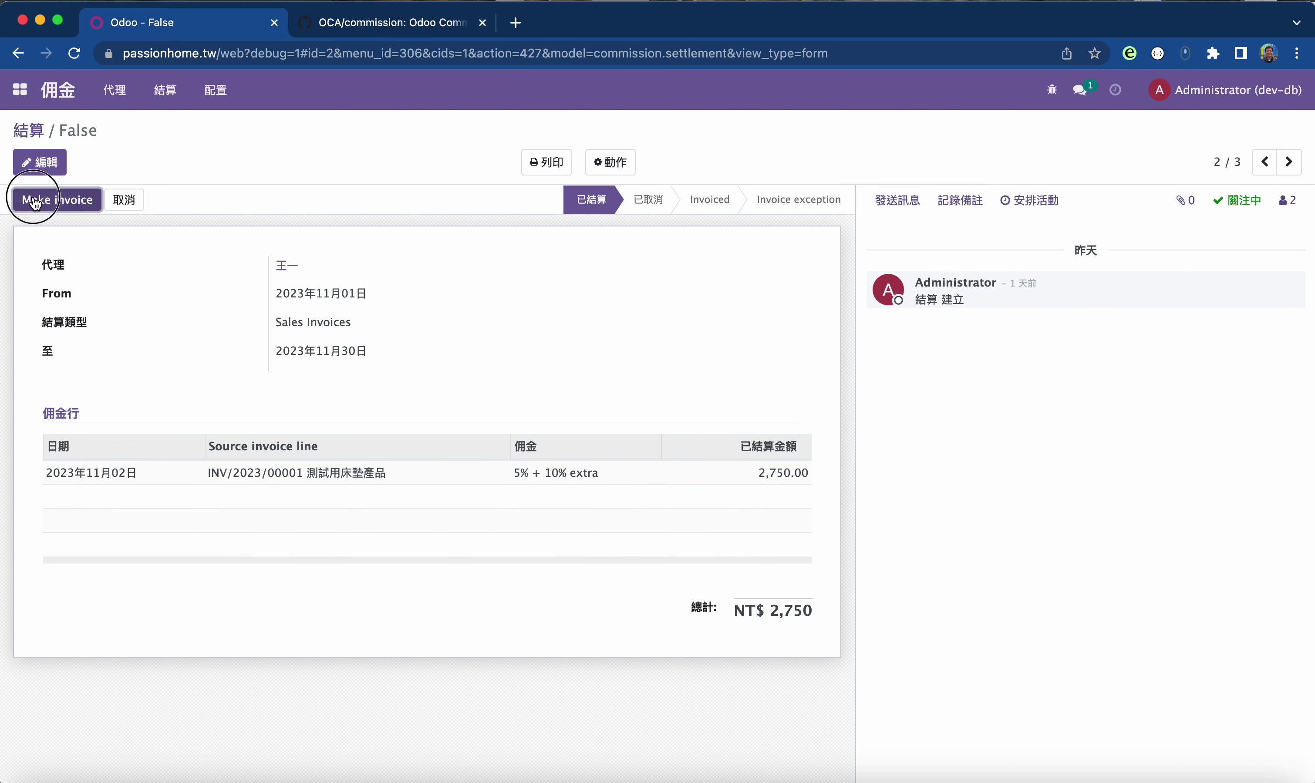
{"action": "left_click", "coordinate": [459, 238]}
{"action": "left_click", "coordinate": [451, 258]}
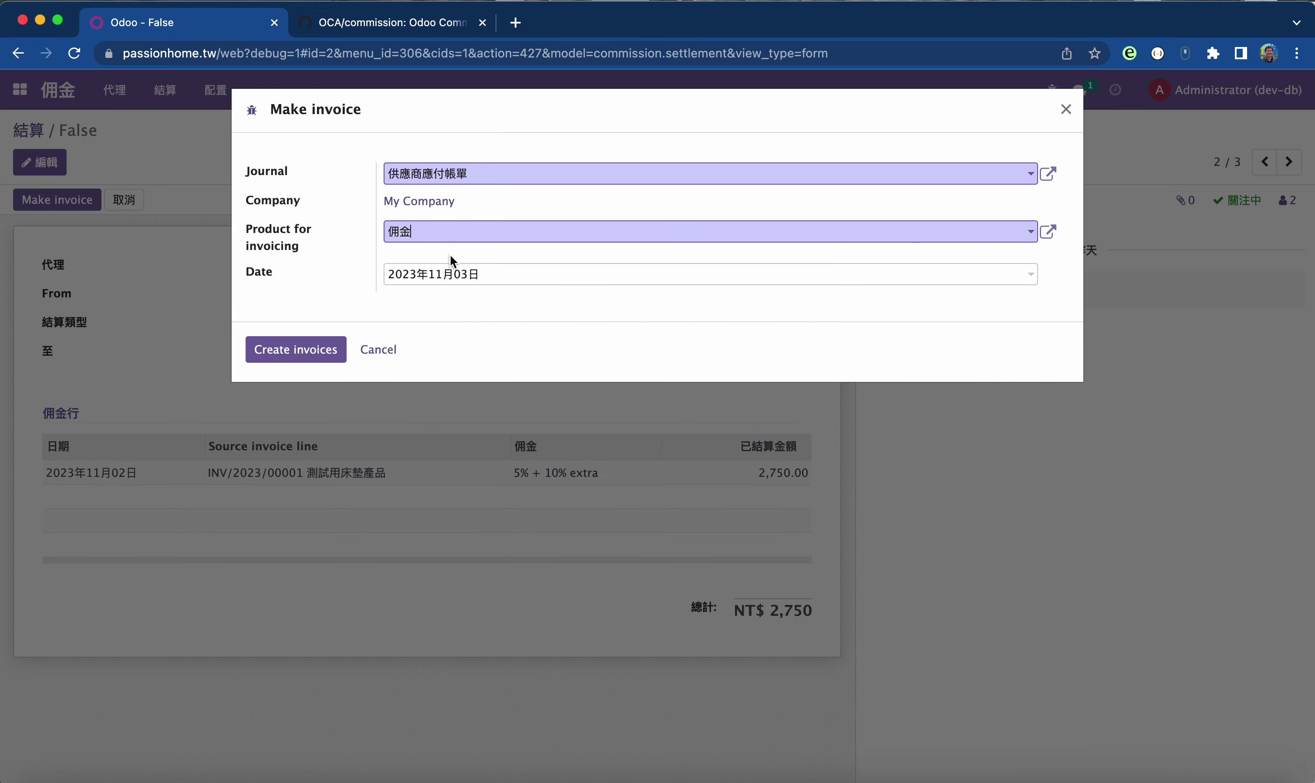
{"action": "left_click", "coordinate": [302, 347]}
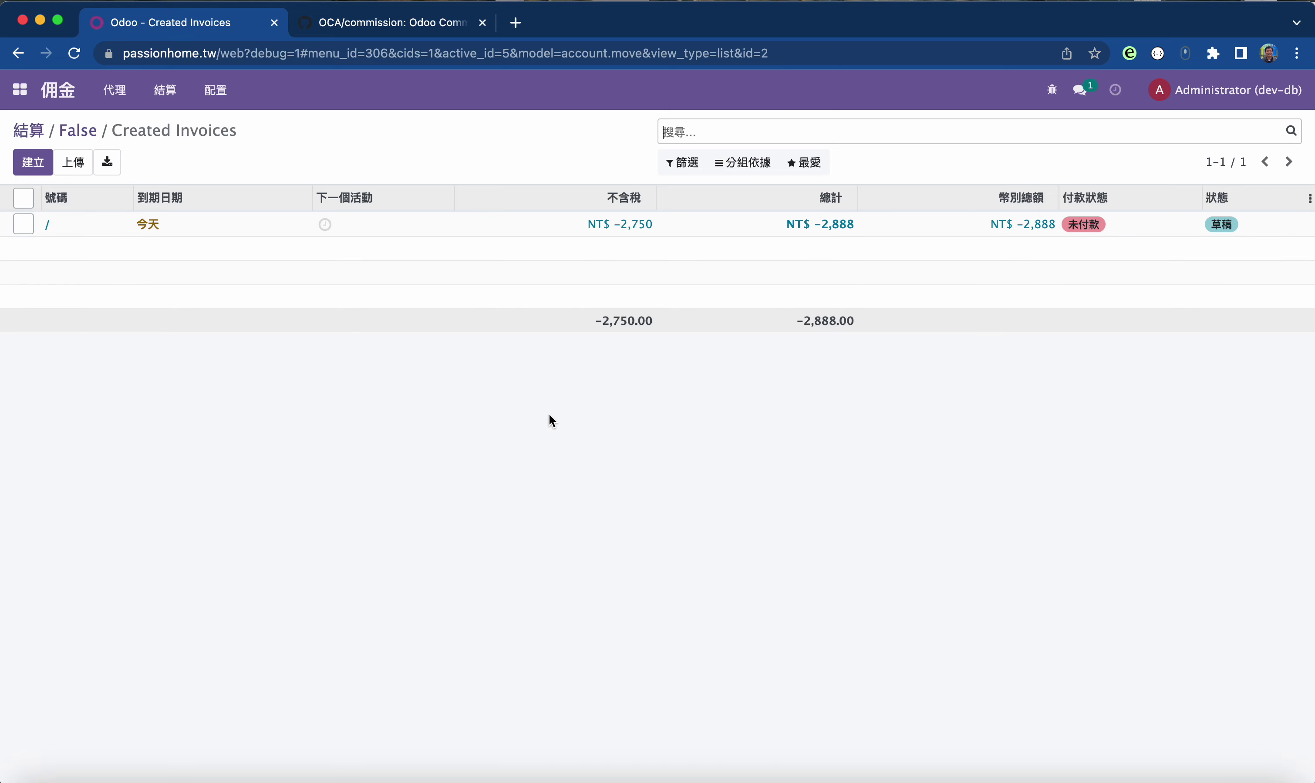
{"action": "left_click", "coordinate": [28, 131]}
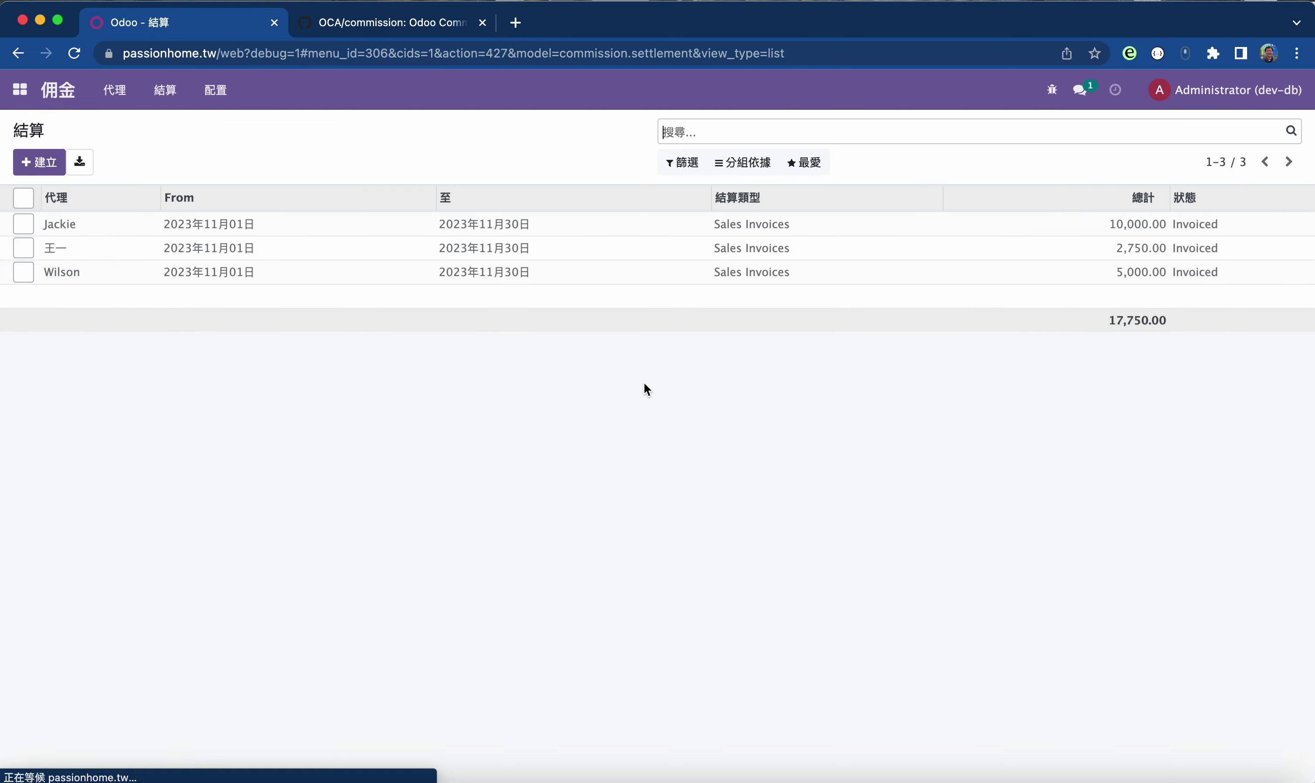
- Open the second settlement's generated draft bill and examine its dates, 佣金 line, tax and totals
{"action": "left_click", "coordinate": [610, 249]}
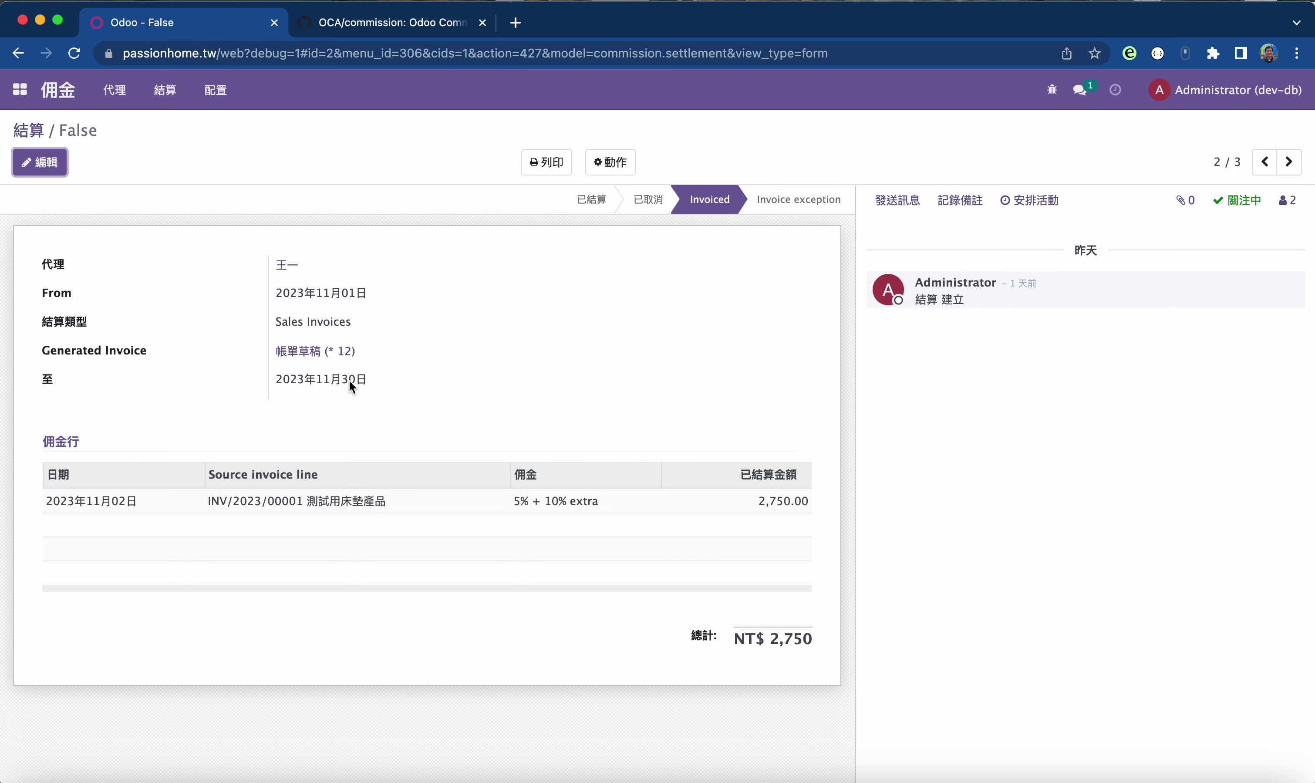
{"action": "left_click", "coordinate": [313, 355]}
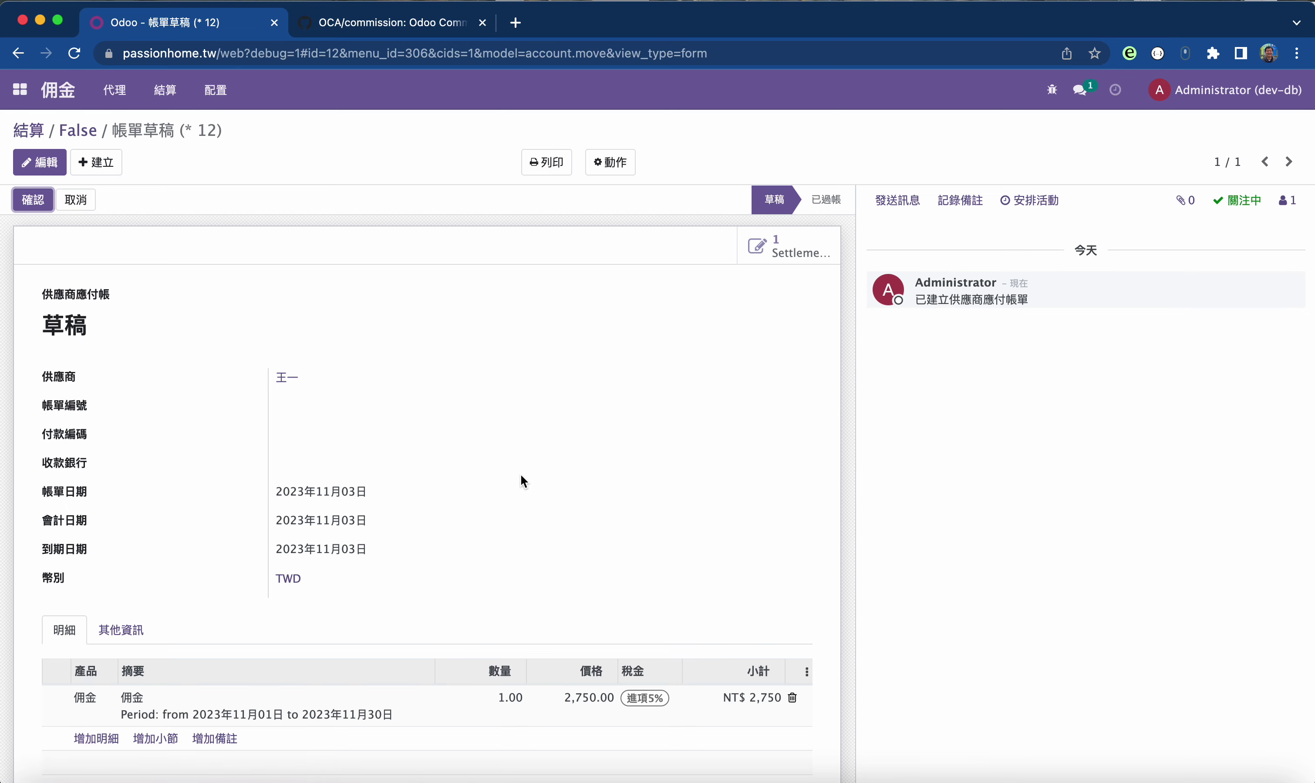
{"action": "scroll", "coordinate": [520, 475], "scroll_direction": "down", "scroll_amount": 5}
{"action": "scroll", "coordinate": [544, 495], "scroll_direction": "up", "scroll_amount": 2}
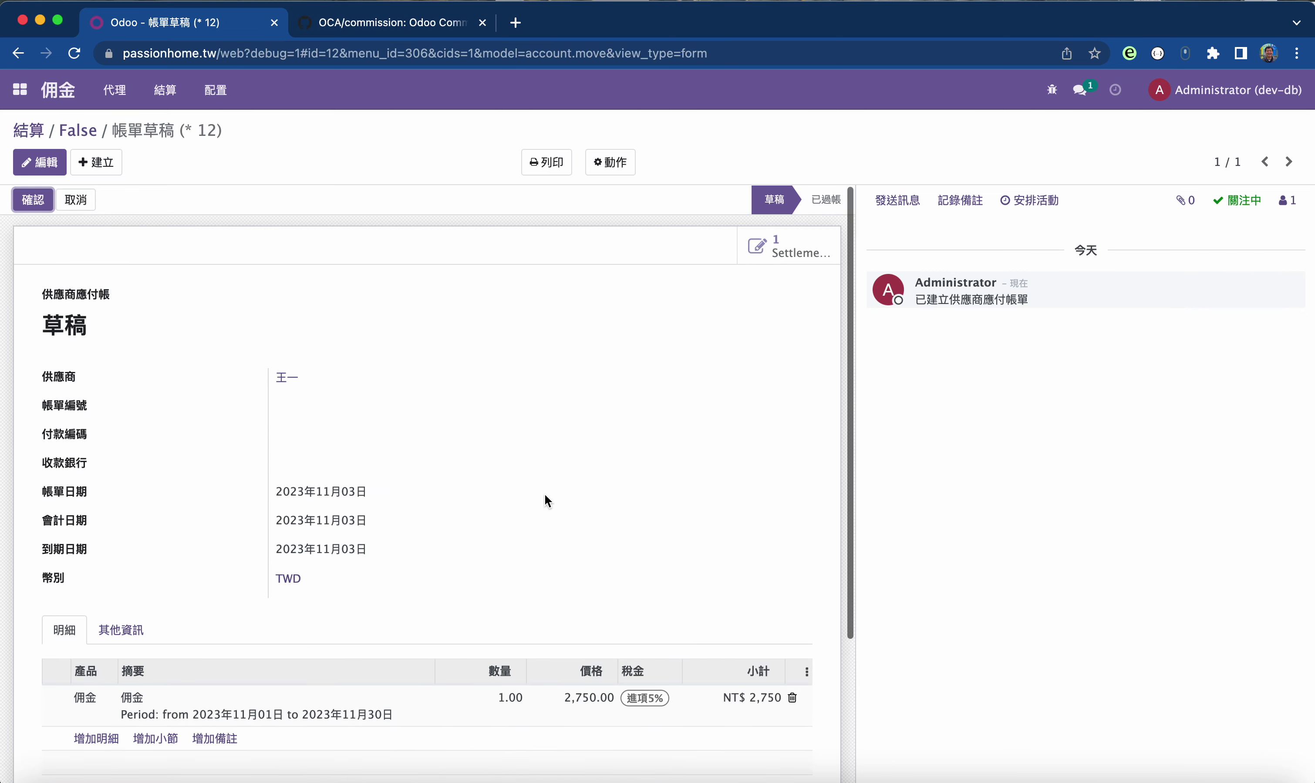
{"action": "scroll", "coordinate": [682, 539], "scroll_direction": "down", "scroll_amount": 1}
{"action": "scroll", "coordinate": [681, 538], "scroll_direction": "down", "scroll_amount": 1}
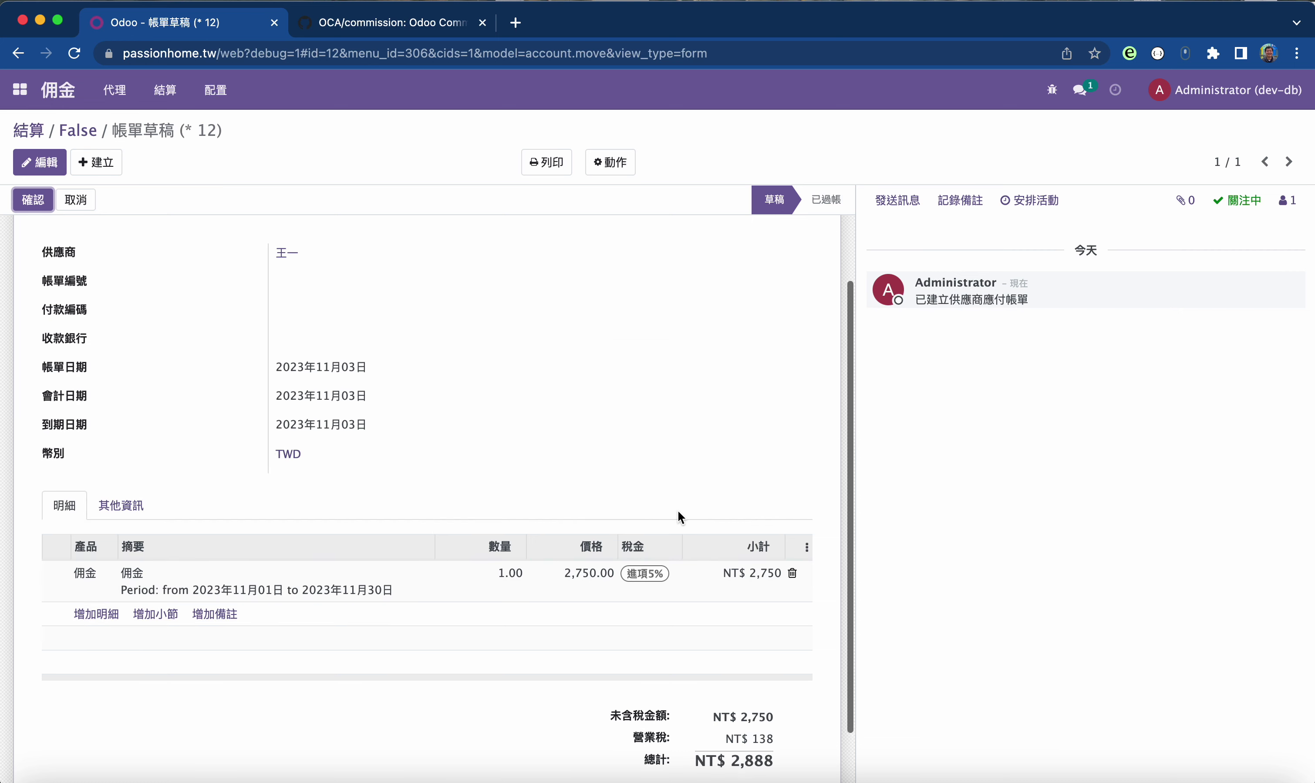
{"action": "scroll", "coordinate": [677, 511], "scroll_direction": "up", "scroll_amount": 3}
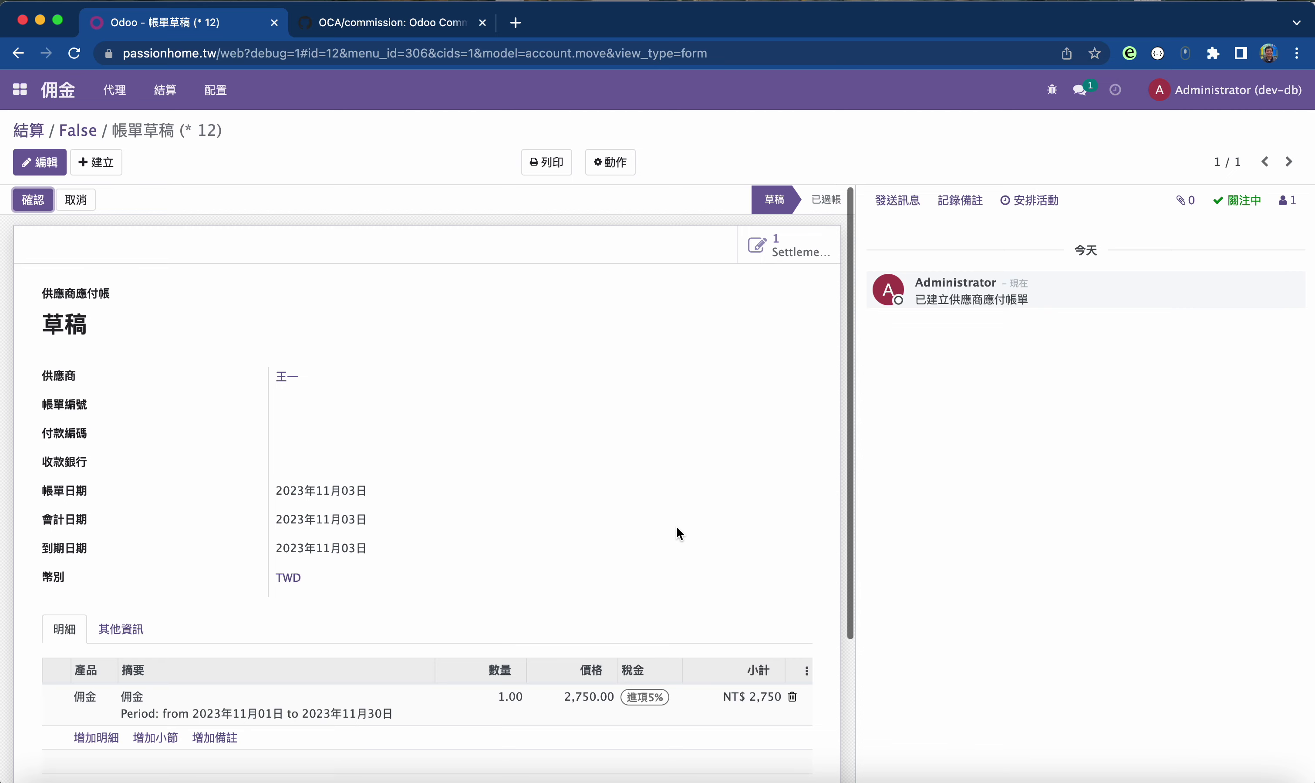
{"action": "scroll", "coordinate": [677, 529], "scroll_direction": "down", "scroll_amount": 3}
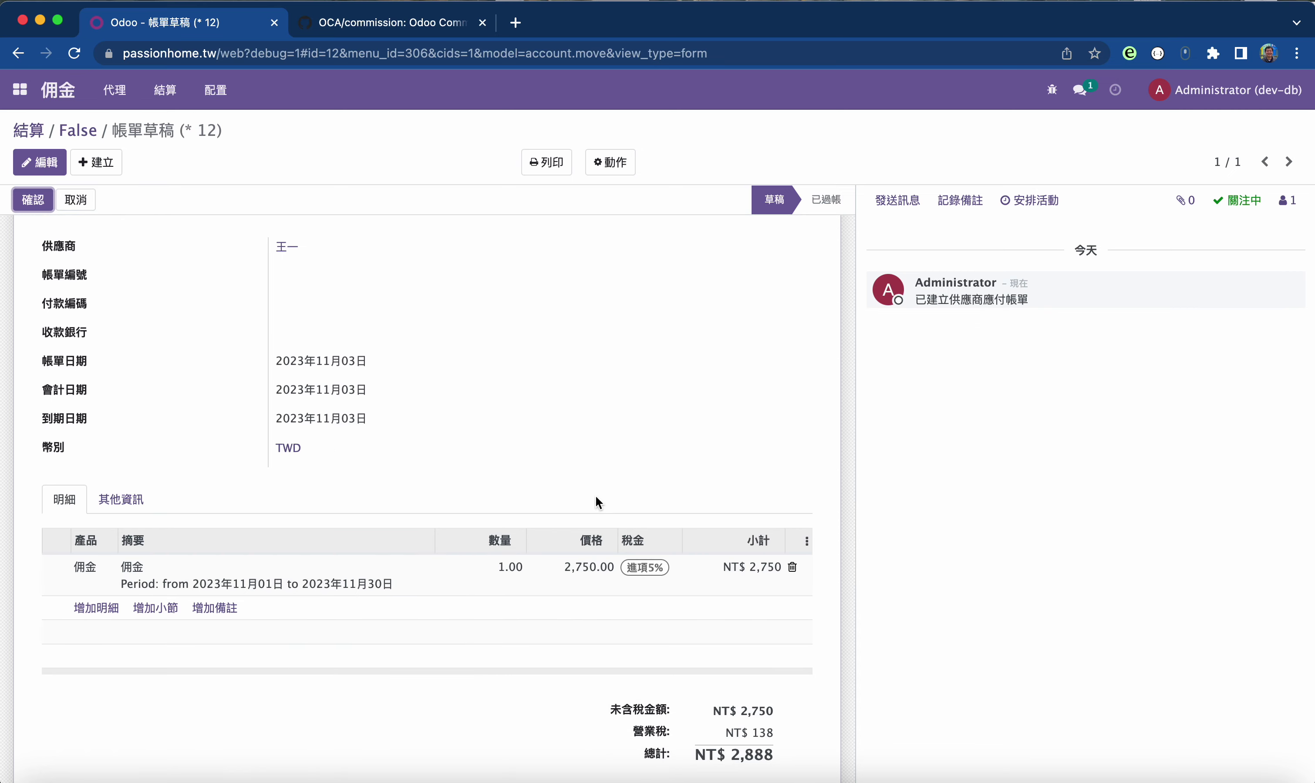
{"action": "scroll", "coordinate": [581, 515], "scroll_direction": "down", "scroll_amount": 2}
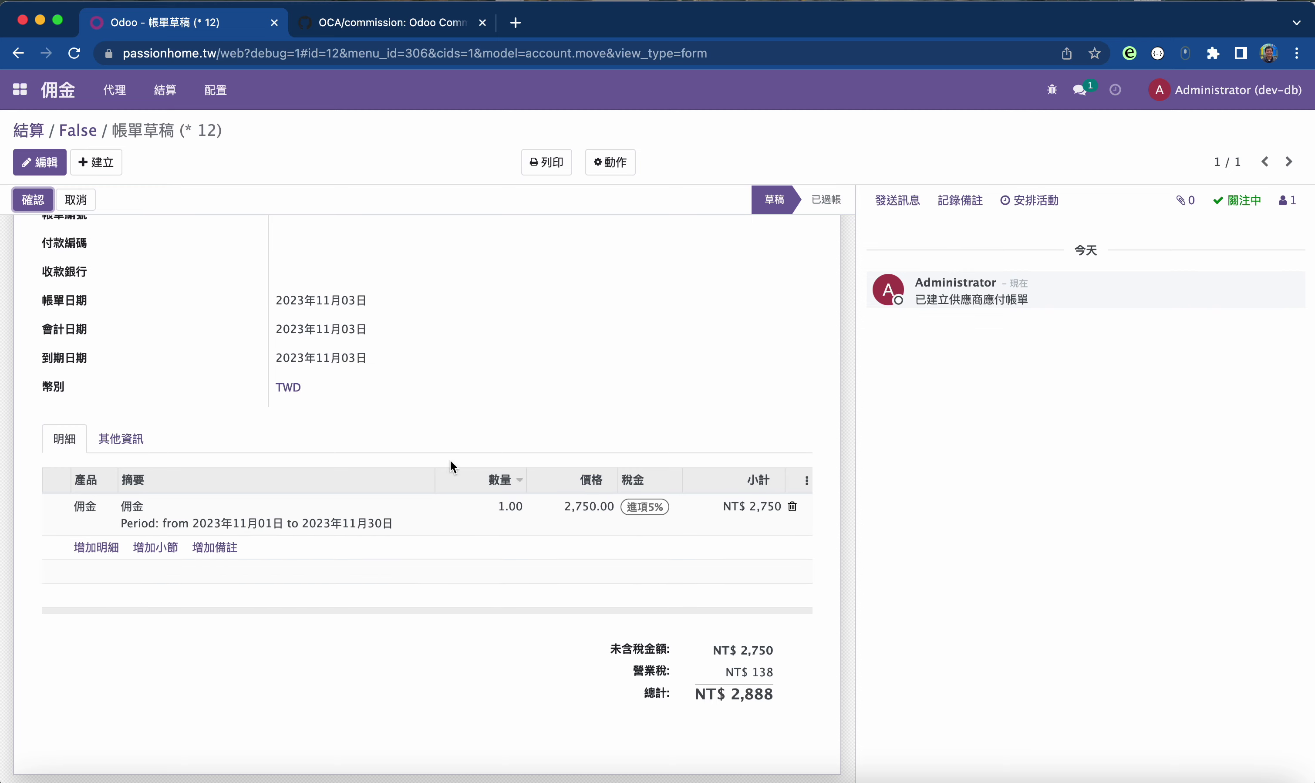
- Switch to the 會計 application and open the list of vendor bills (帳單)
{"action": "left_click", "coordinate": [20, 89]}
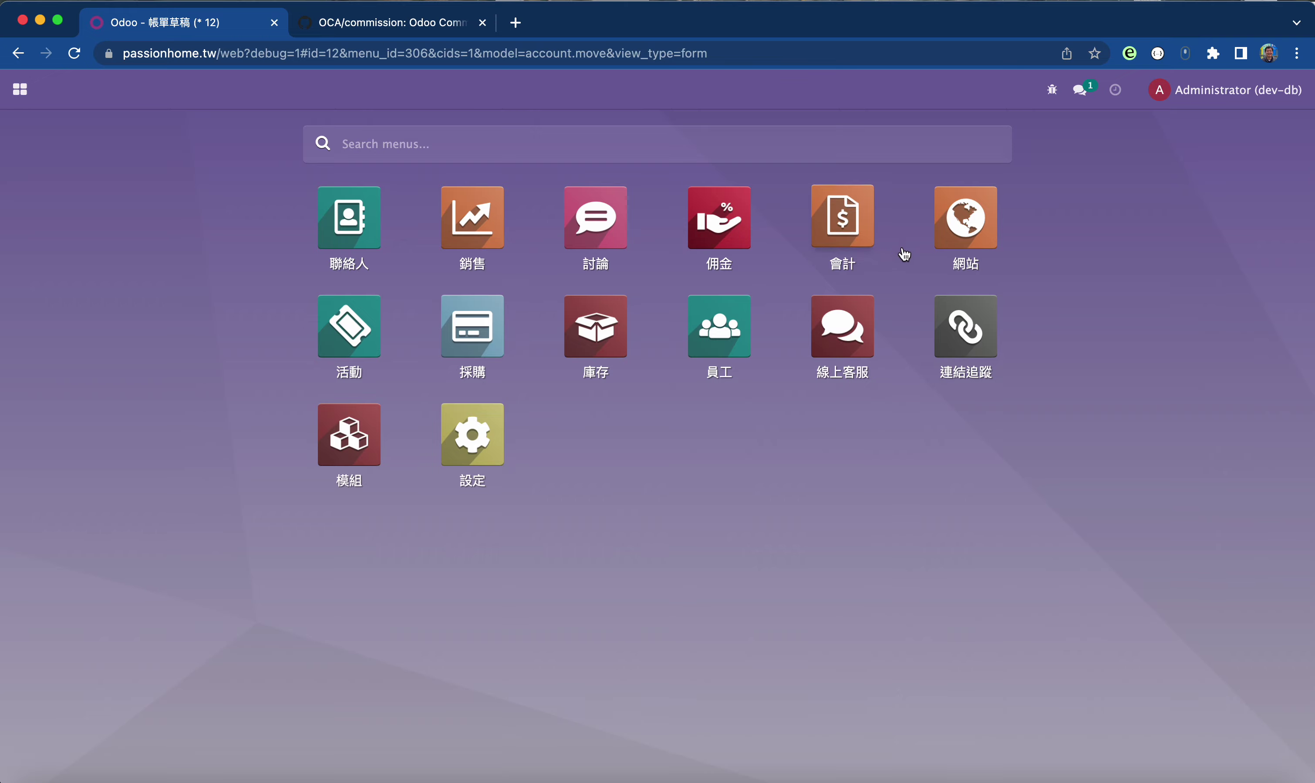
{"action": "left_click", "coordinate": [858, 222]}
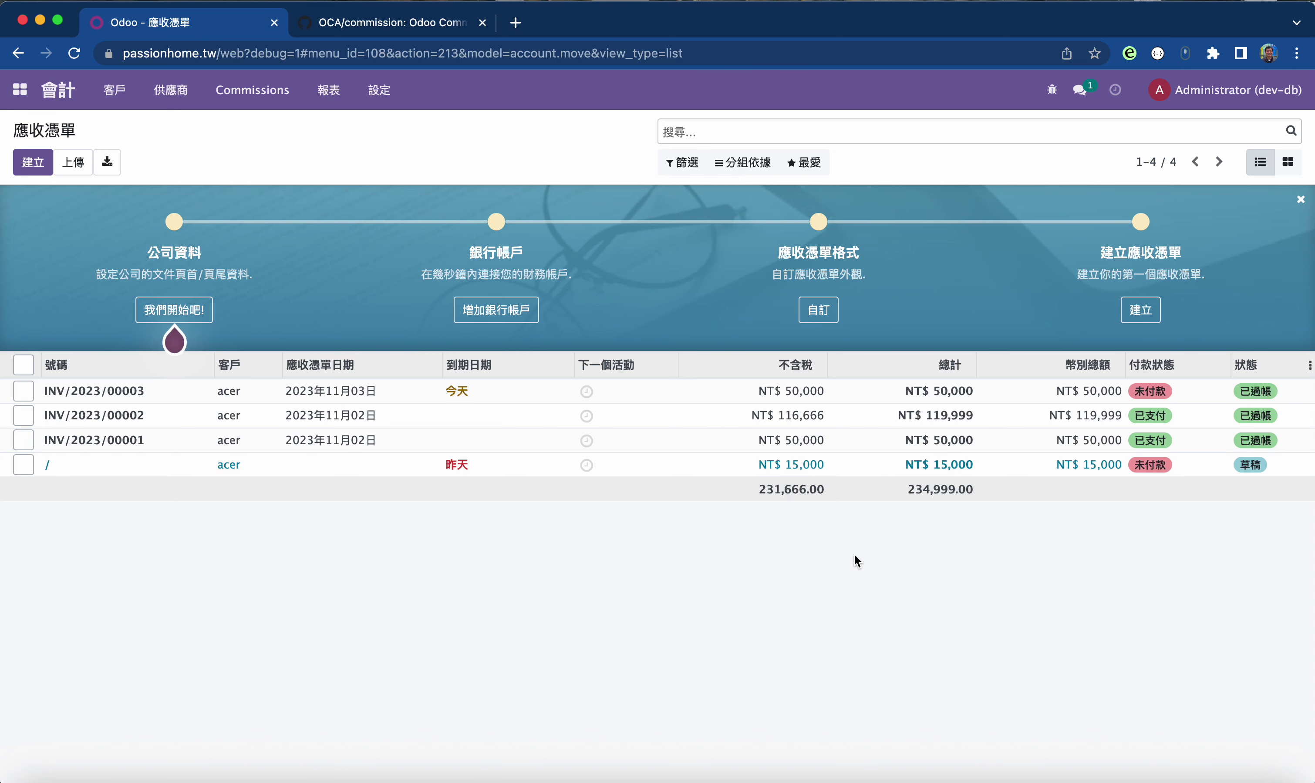
{"action": "left_click", "coordinate": [171, 90]}
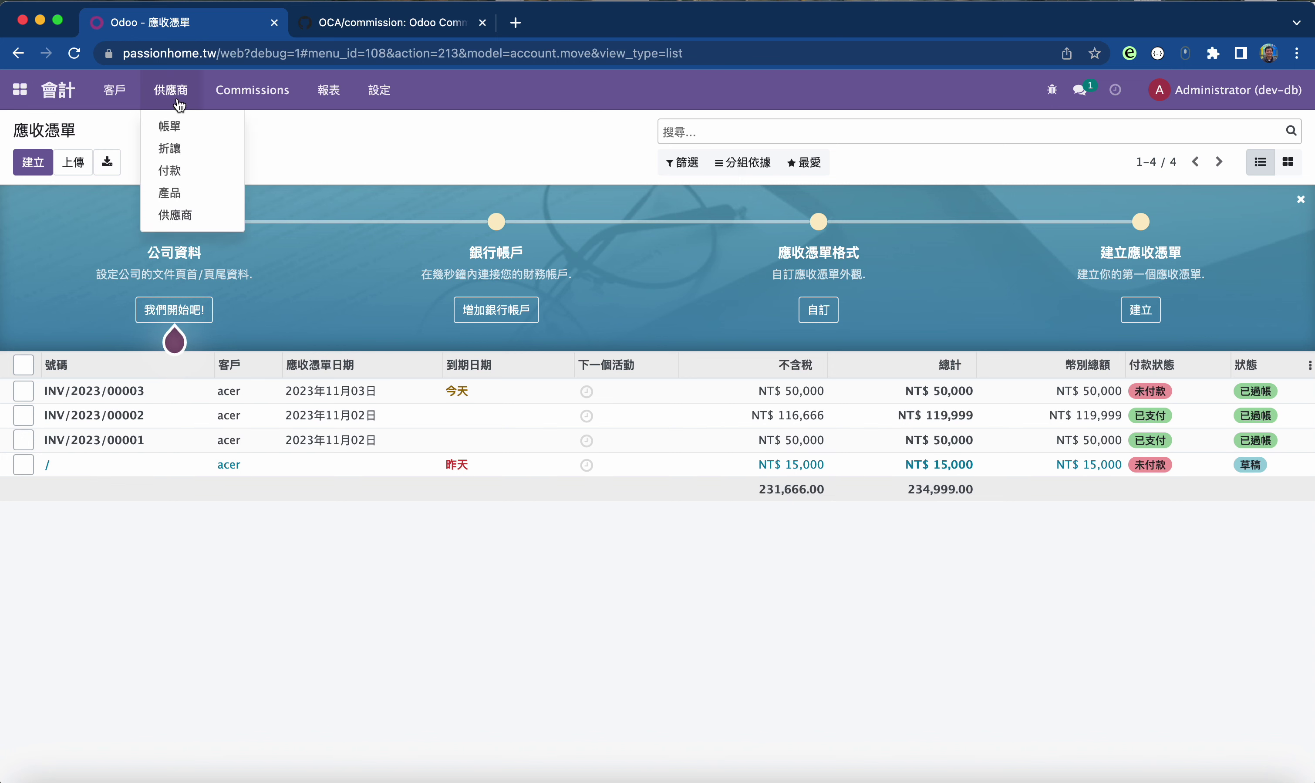
{"action": "left_click", "coordinate": [180, 129]}
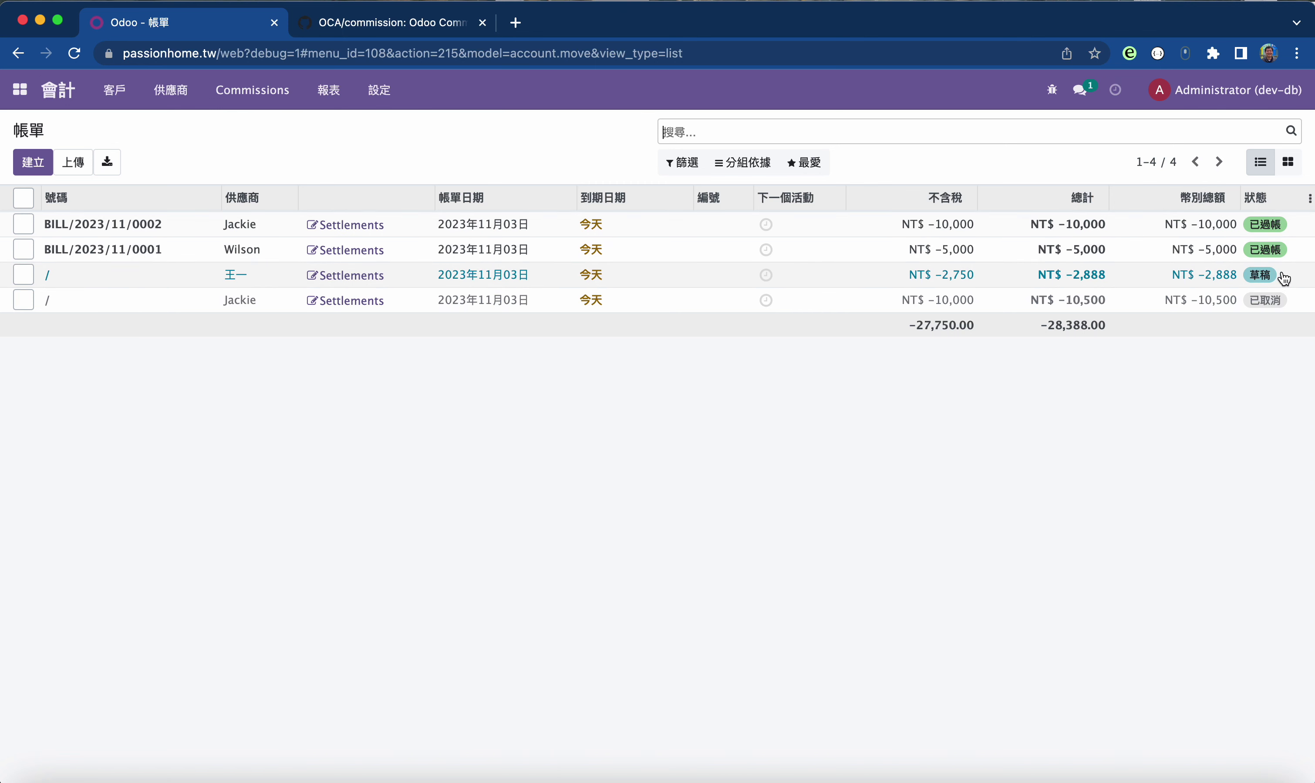
- Open the posted vendor bill for NT$ 10,000 and register its payment with the default payment details
{"action": "left_click", "coordinate": [143, 229]}
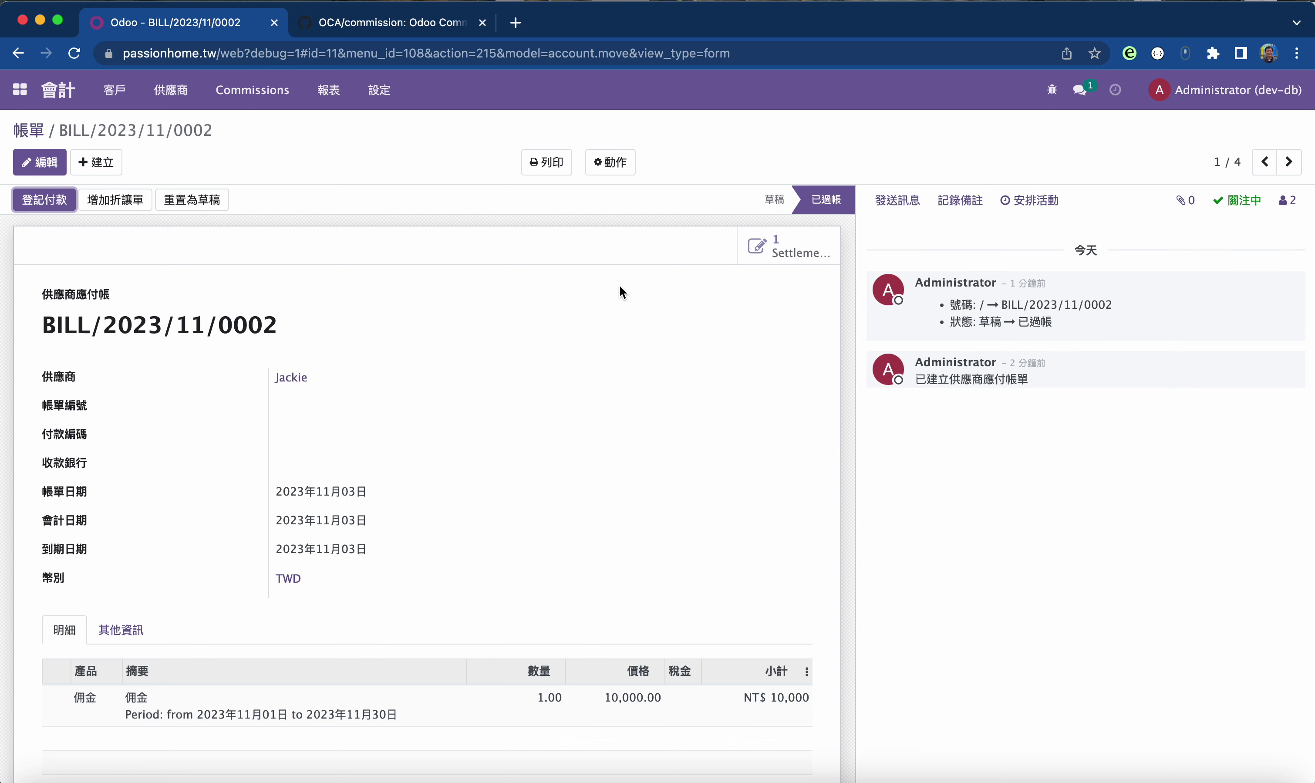
{"action": "scroll", "coordinate": [650, 458], "scroll_direction": "down", "scroll_amount": 2}
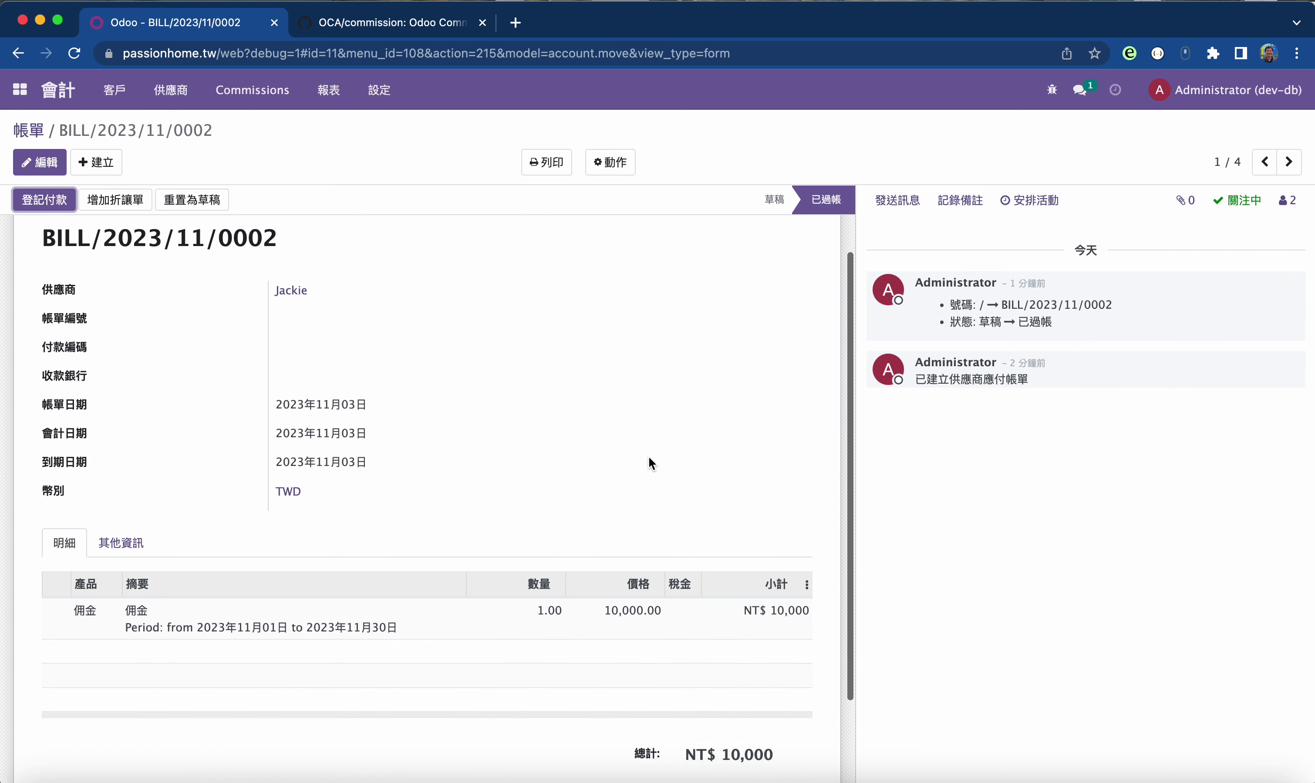
{"action": "scroll", "coordinate": [596, 484], "scroll_direction": "up", "scroll_amount": 2}
{"action": "left_click", "coordinate": [44, 200]}
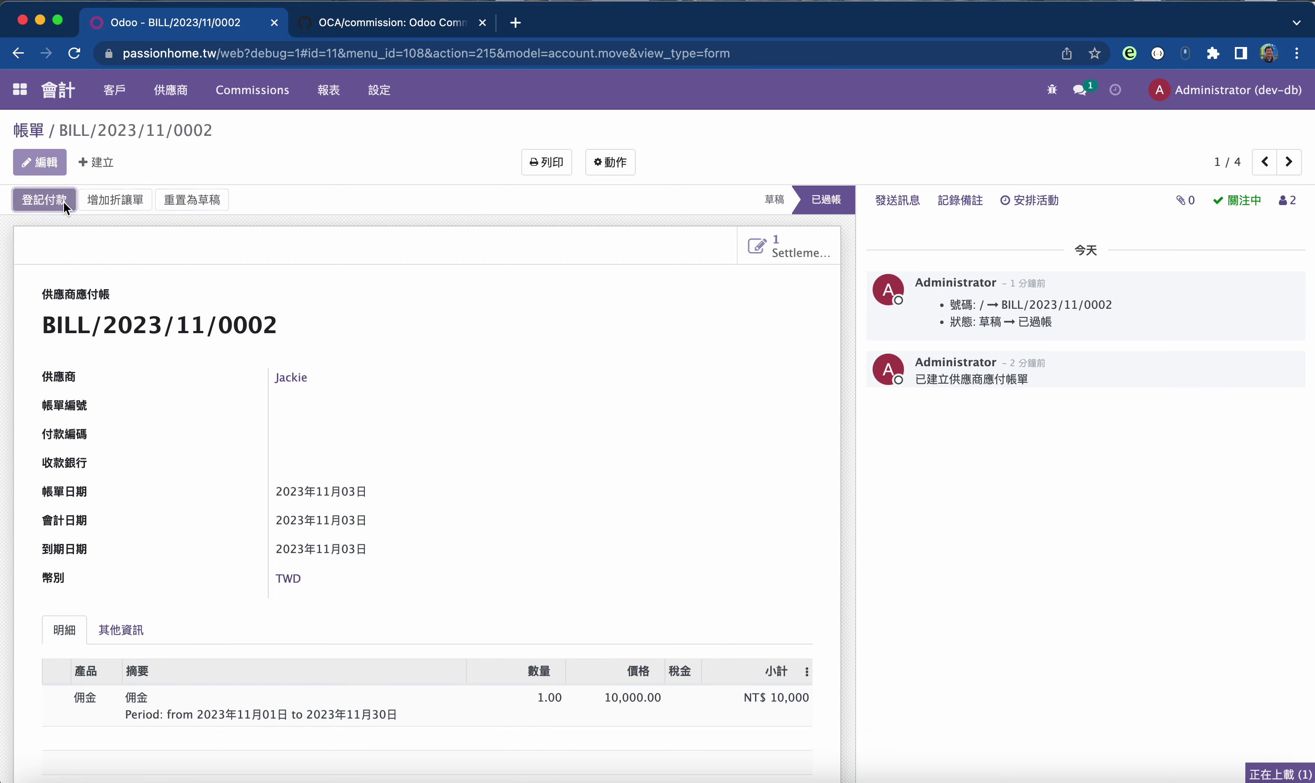
{"action": "left_click", "coordinate": [277, 306]}
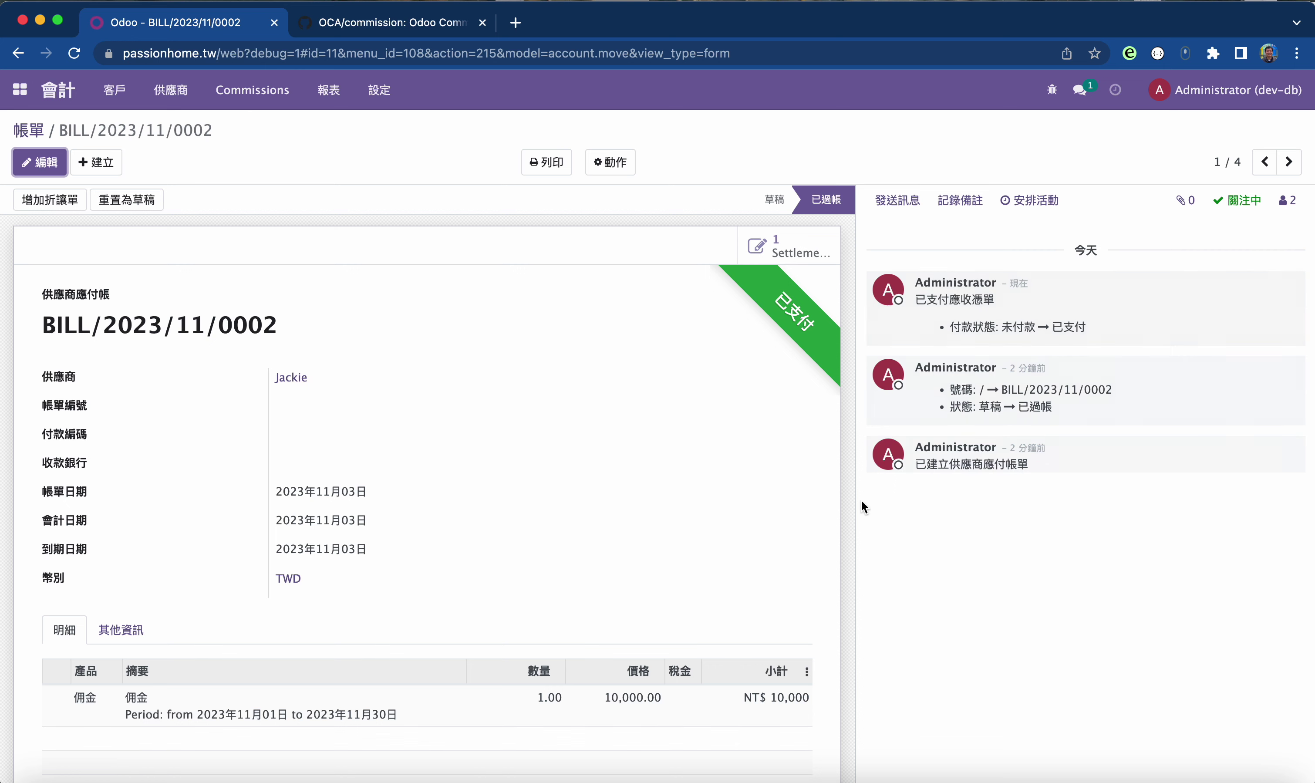
- Trace the paid bill's settlement to the source invoice line of its first commission line and examine the agents and commissions there
{"action": "left_click", "coordinate": [784, 239]}
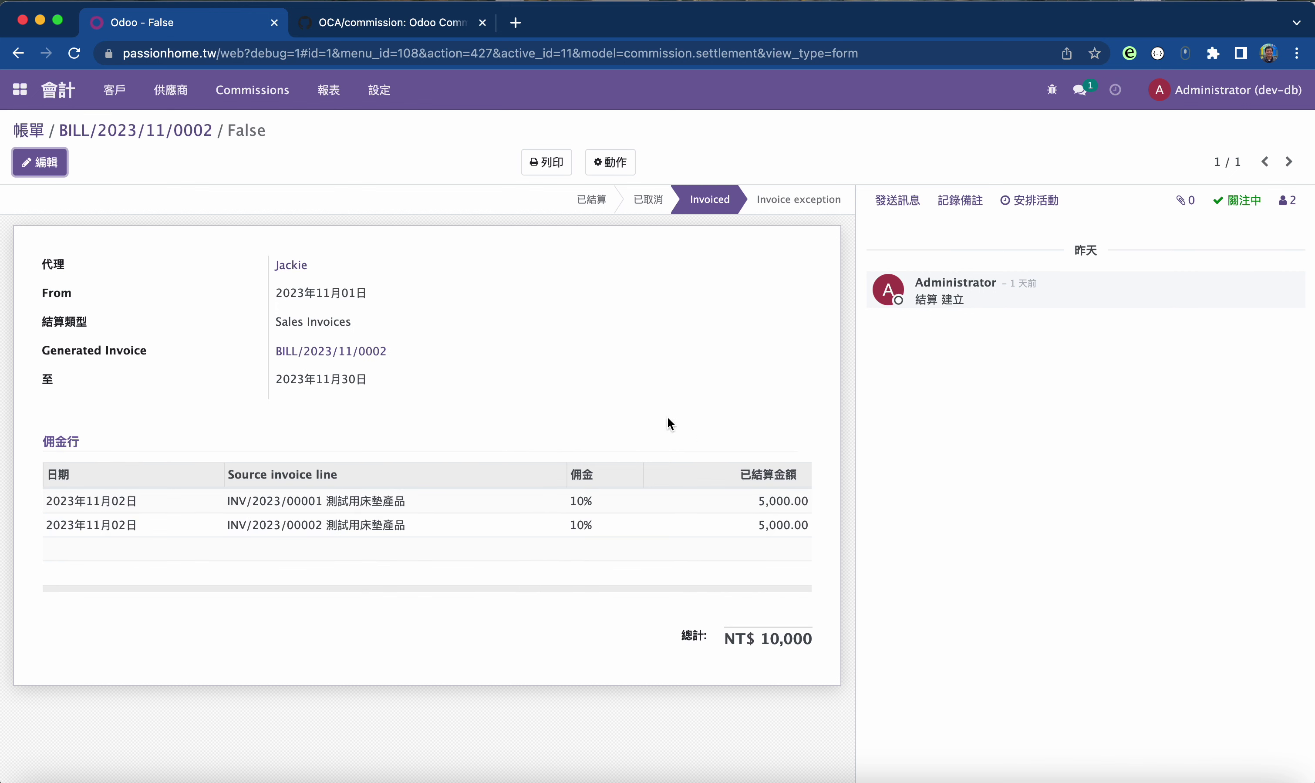
{"action": "left_click", "coordinate": [302, 502]}
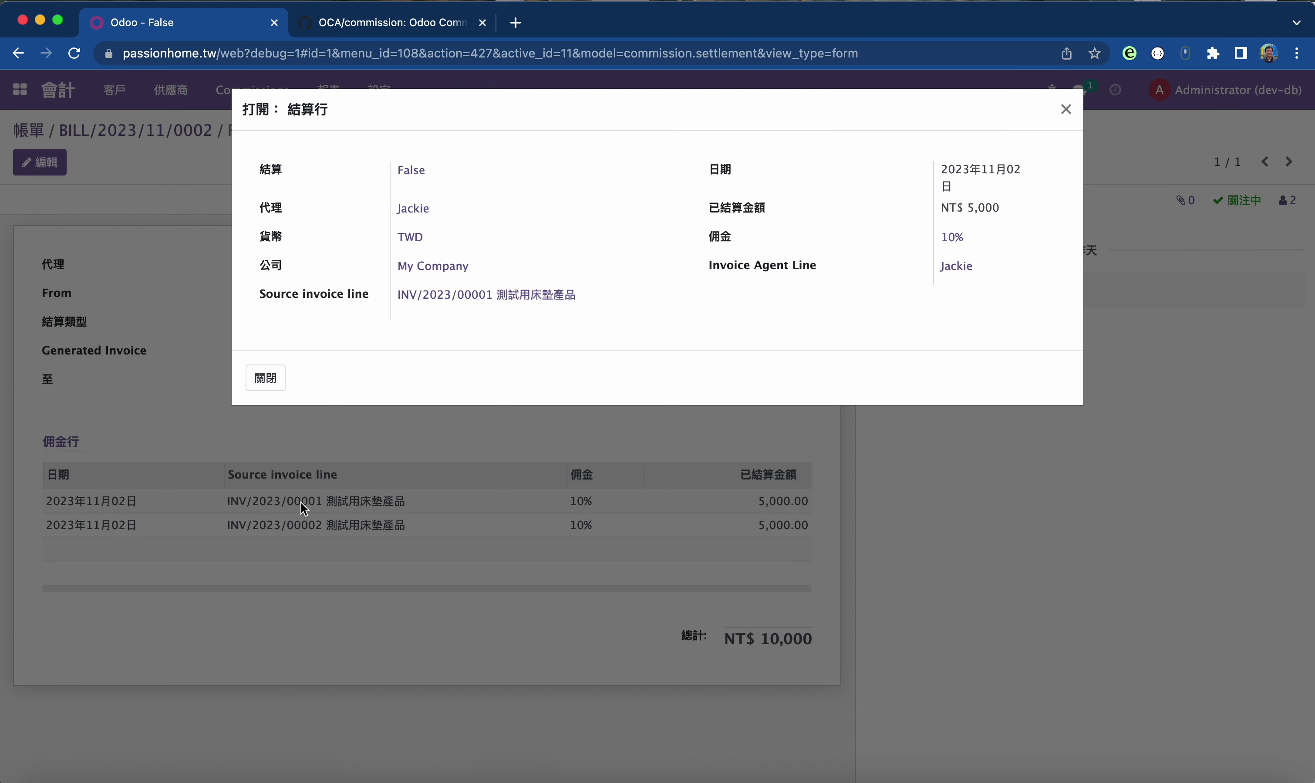
{"action": "left_click", "coordinate": [506, 295]}
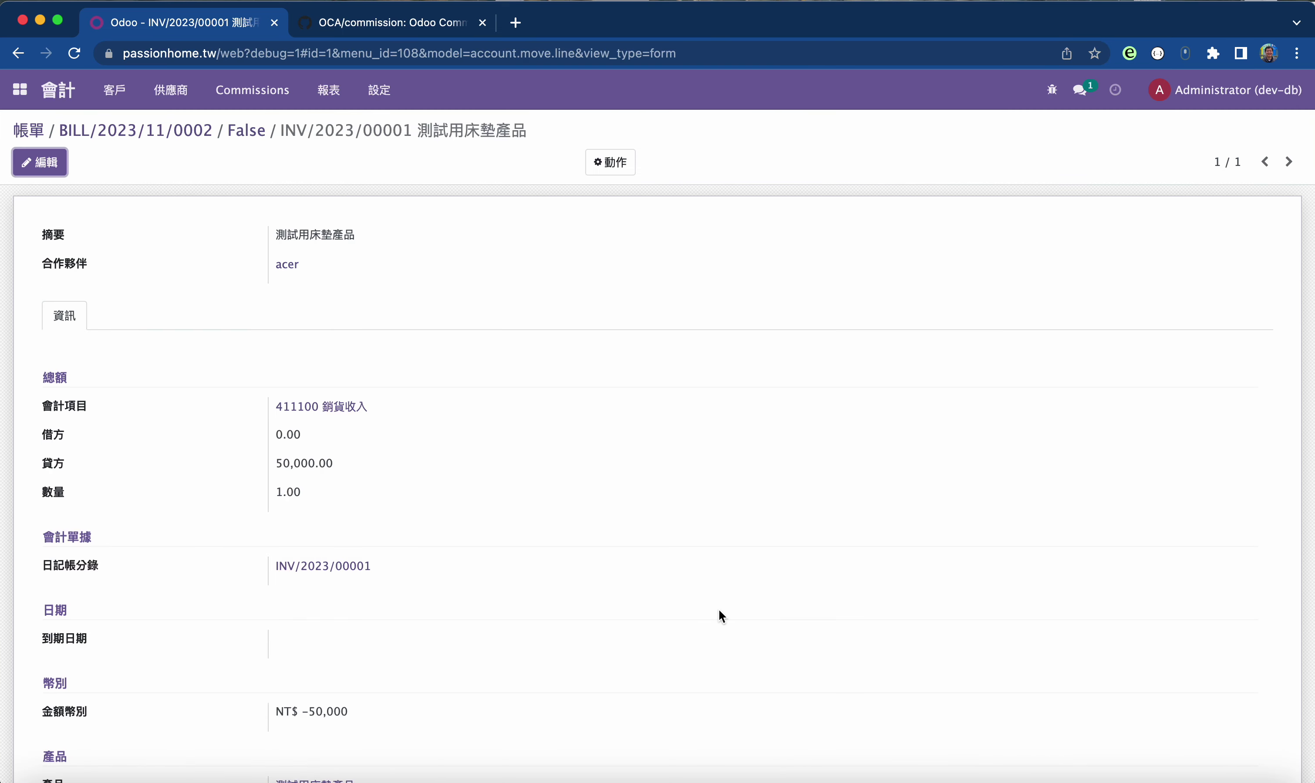
{"action": "scroll", "coordinate": [719, 611], "scroll_direction": "down", "scroll_amount": 7}
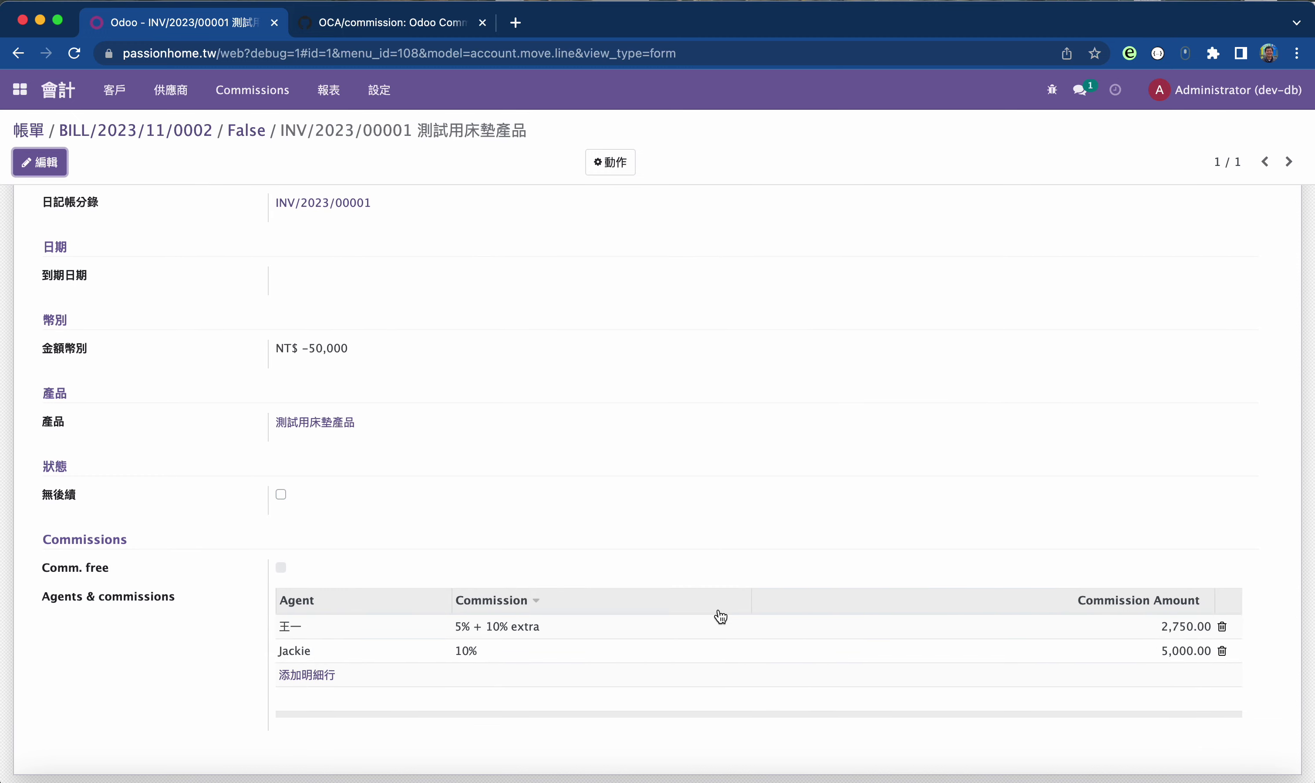
{"action": "scroll", "coordinate": [719, 614], "scroll_direction": "up", "scroll_amount": 7}
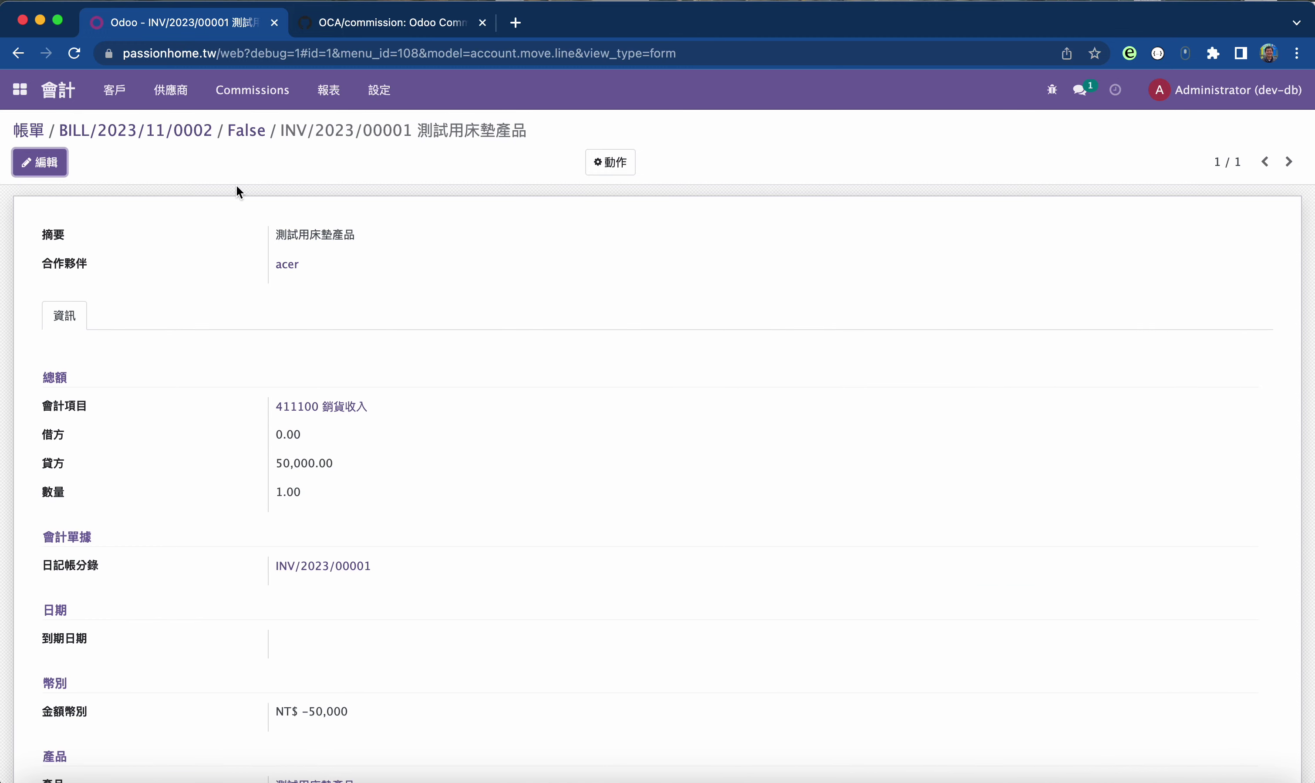
- Open the Invoices Settlements list within accounting
{"action": "left_click", "coordinate": [237, 92]}
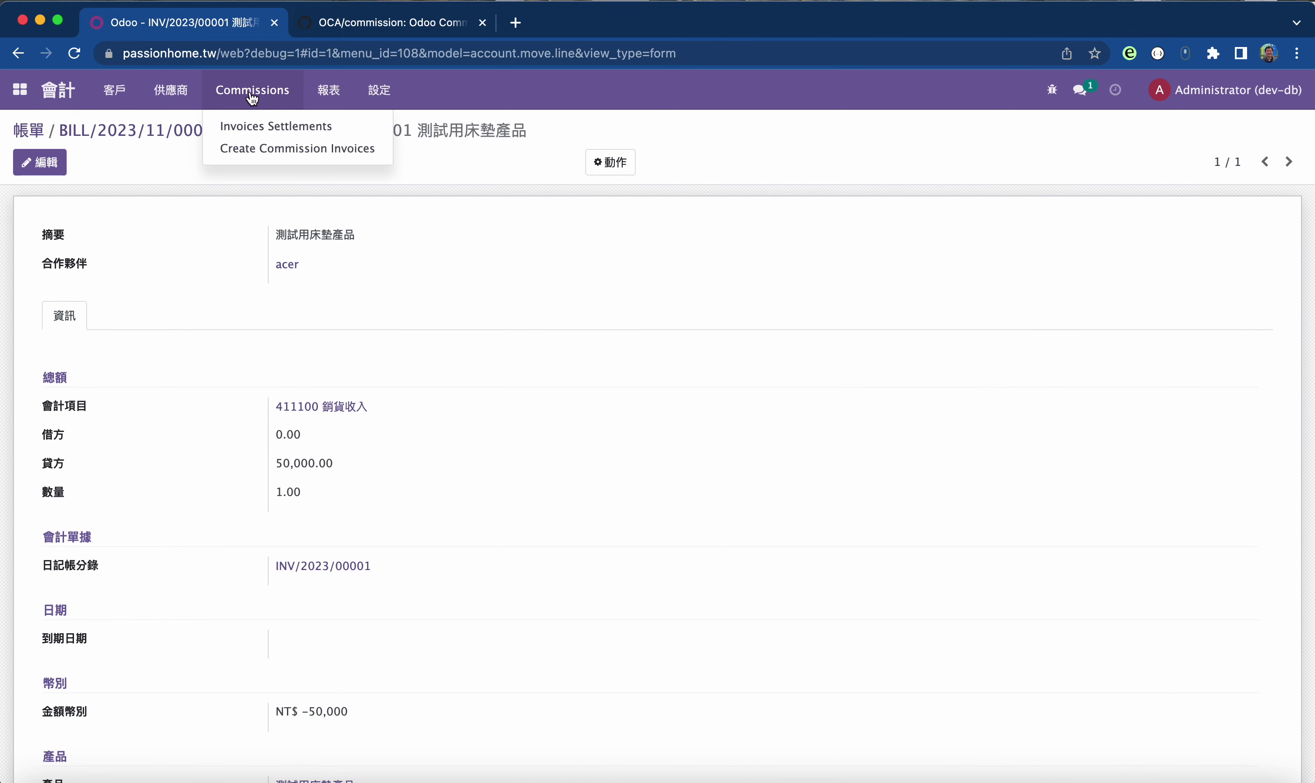
{"action": "left_click", "coordinate": [275, 128]}
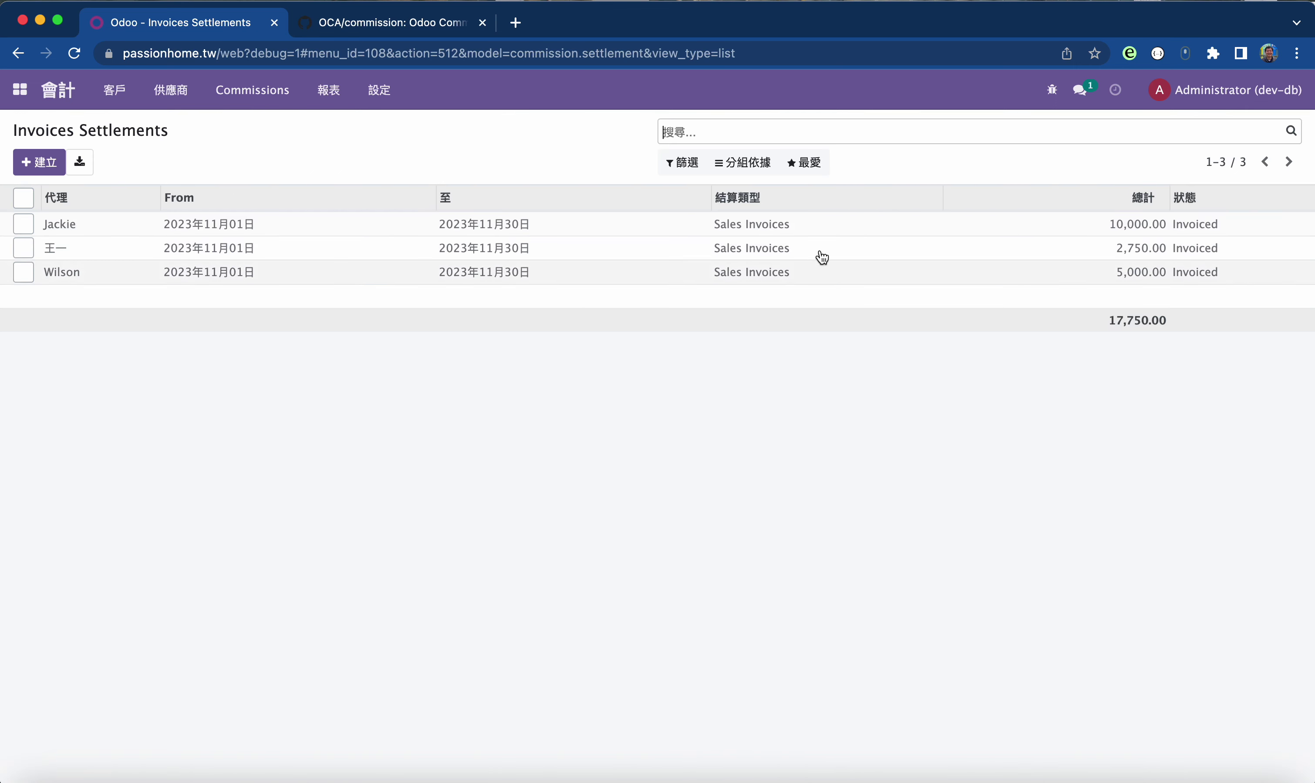